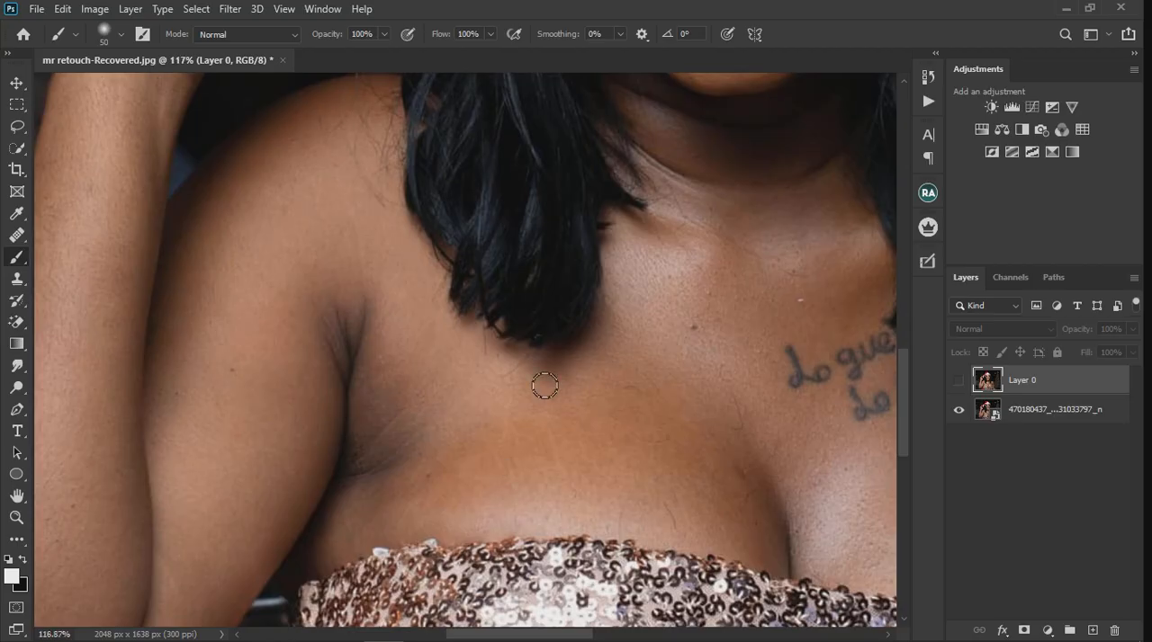
Compare the portrait with Layer 0 hidden and shown, leaving the layer visible
scroll(545, 386, "down", 4)
left_click(959, 381)
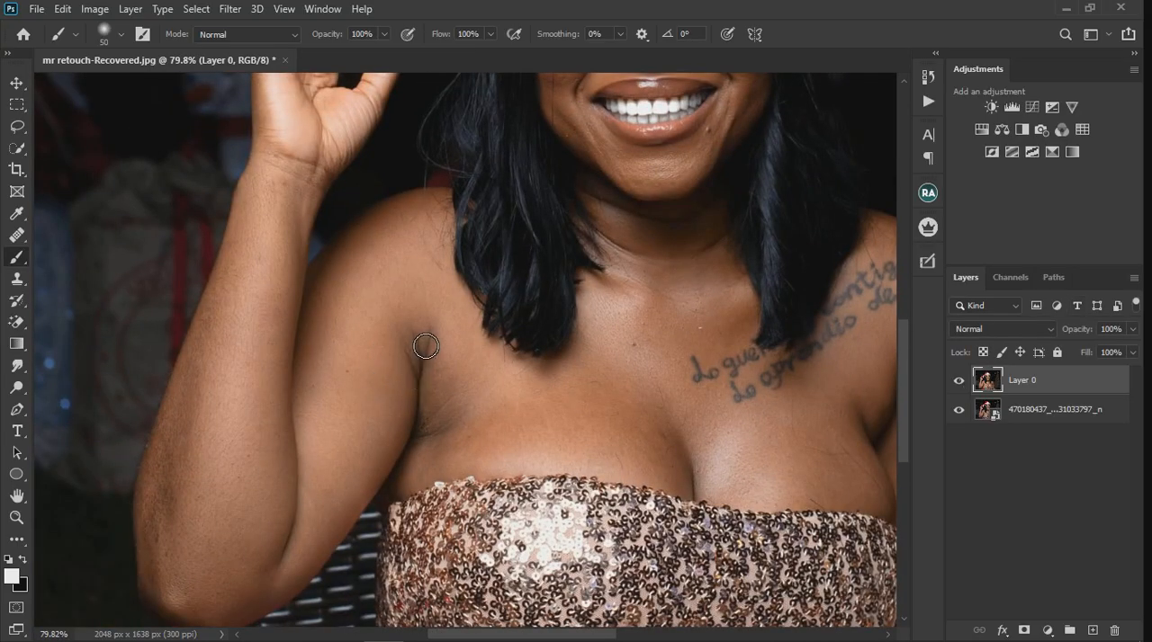
scroll(427, 345, "down", 4)
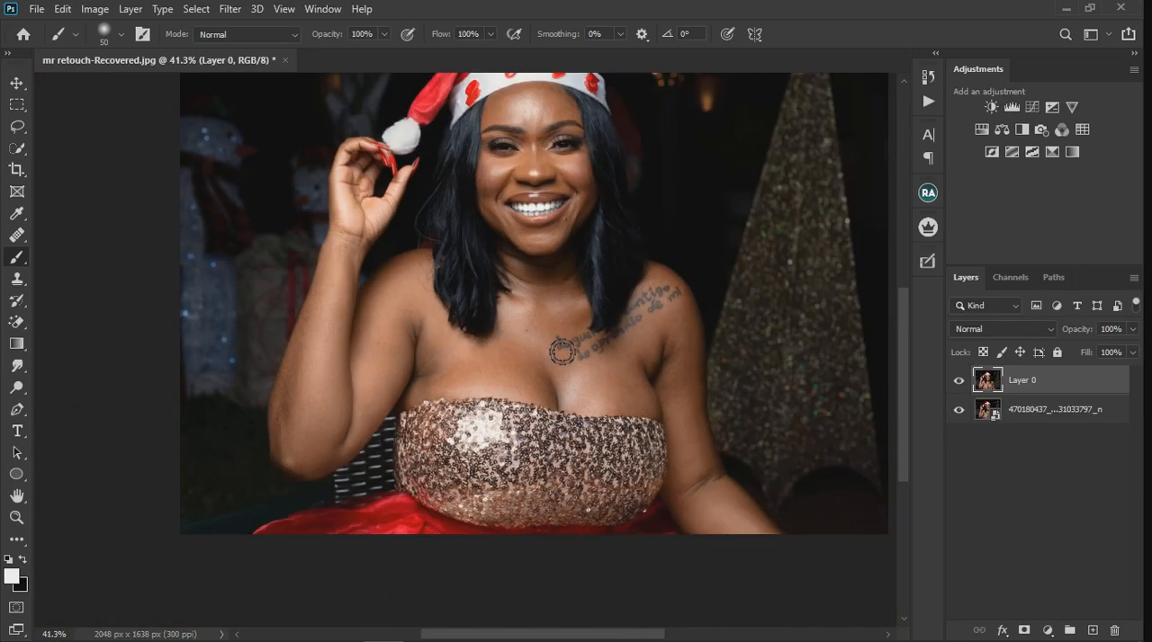
left_click(961, 382)
left_click(961, 381)
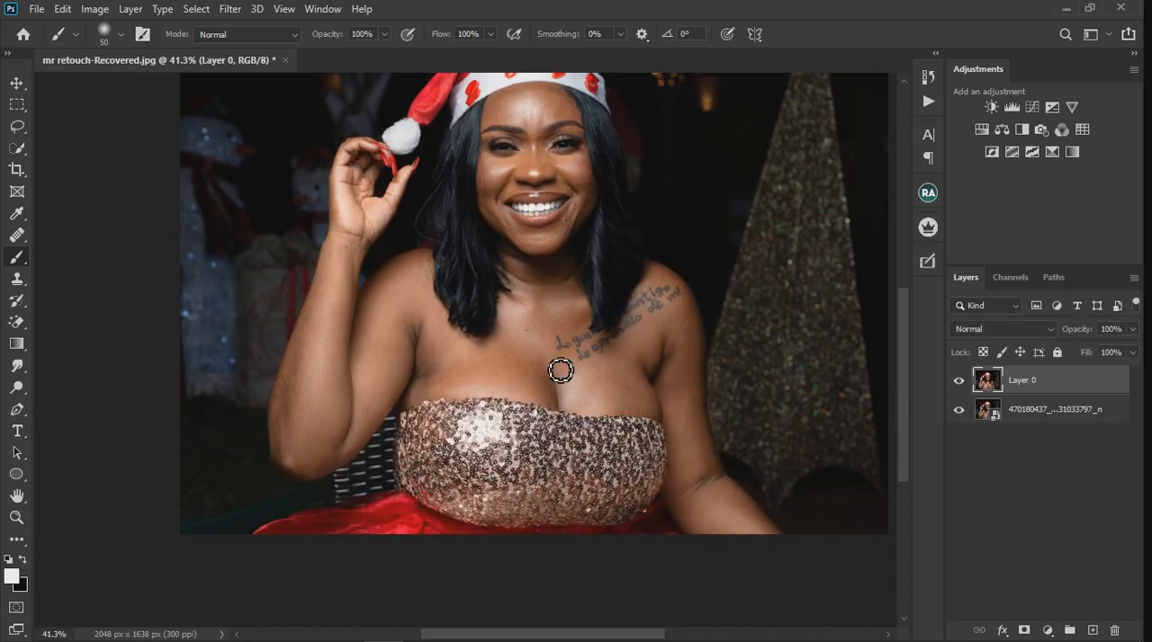
scroll(560, 370, "up", 4)
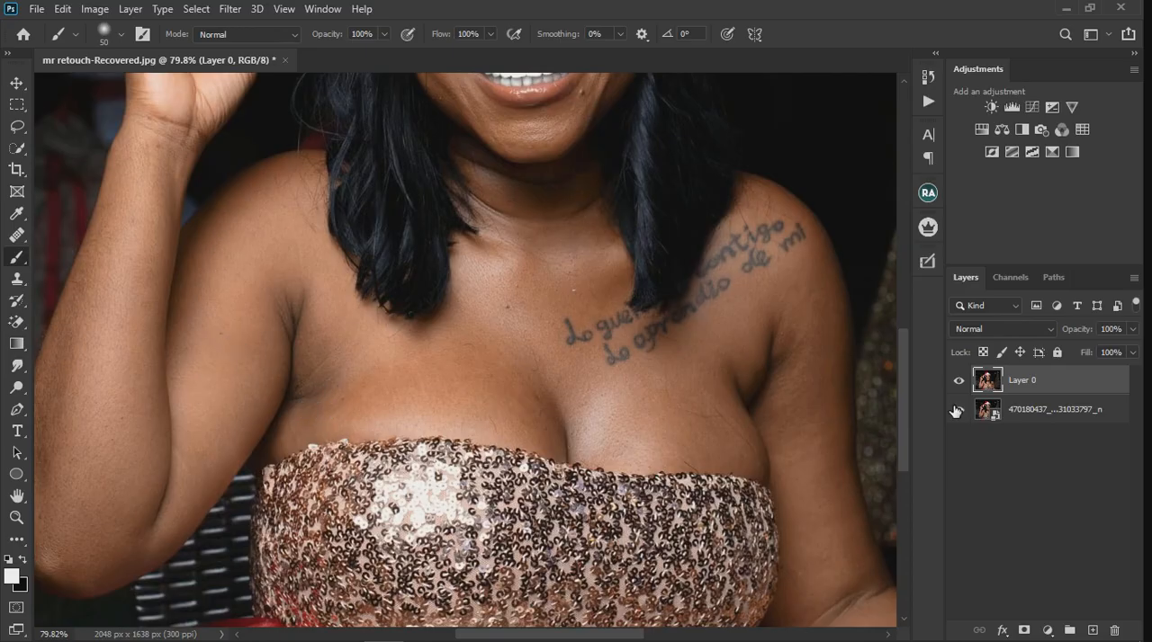
scroll(426, 376, "down", 5)
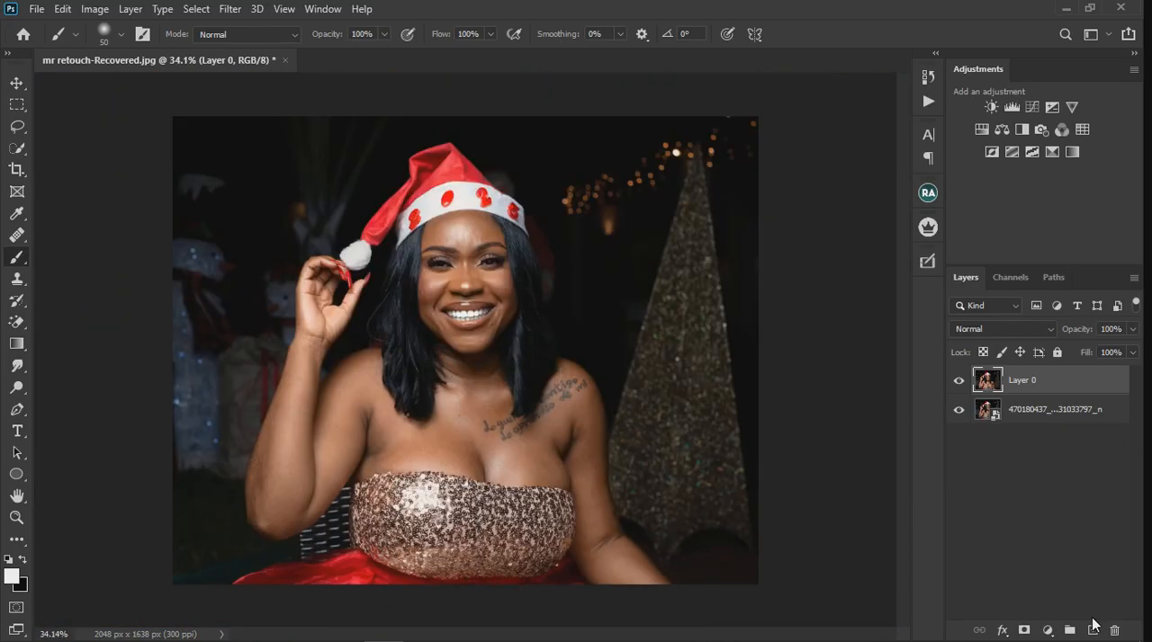
Add a new layer above Layer 0 and outline the stray hair near the raised hand with a 1 px white brush
left_click(1092, 631)
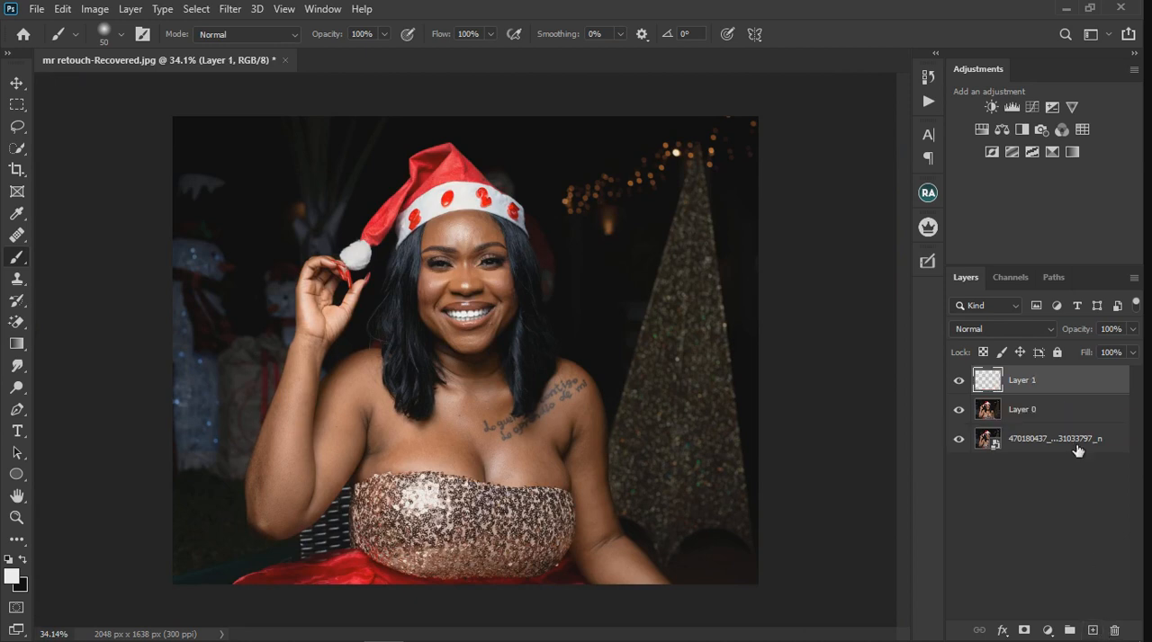
left_click(9, 241)
left_click(11, 258)
scroll(410, 287, "up", 5)
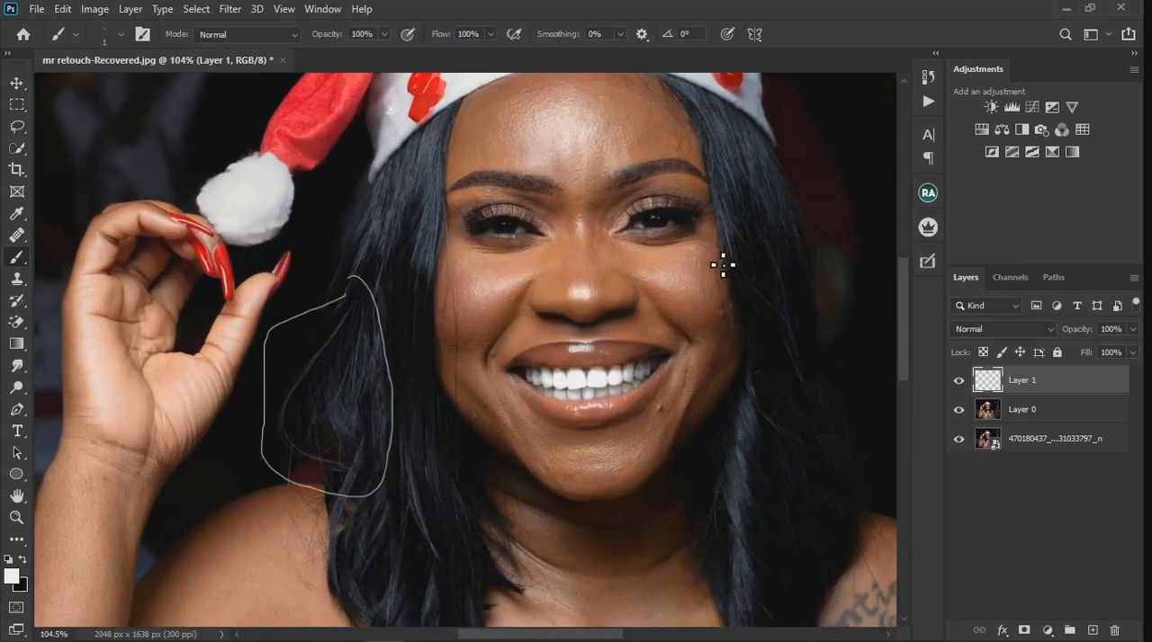
Outline the problem areas on both cheeks, along the hairline and across the forehead with the white brush
mouse_move(698, 252)
left_mouse_down()
mouse_move(751, 337)
mouse_move(669, 241)
left_mouse_up()
left_click_drag(442, 189, 410, 297)
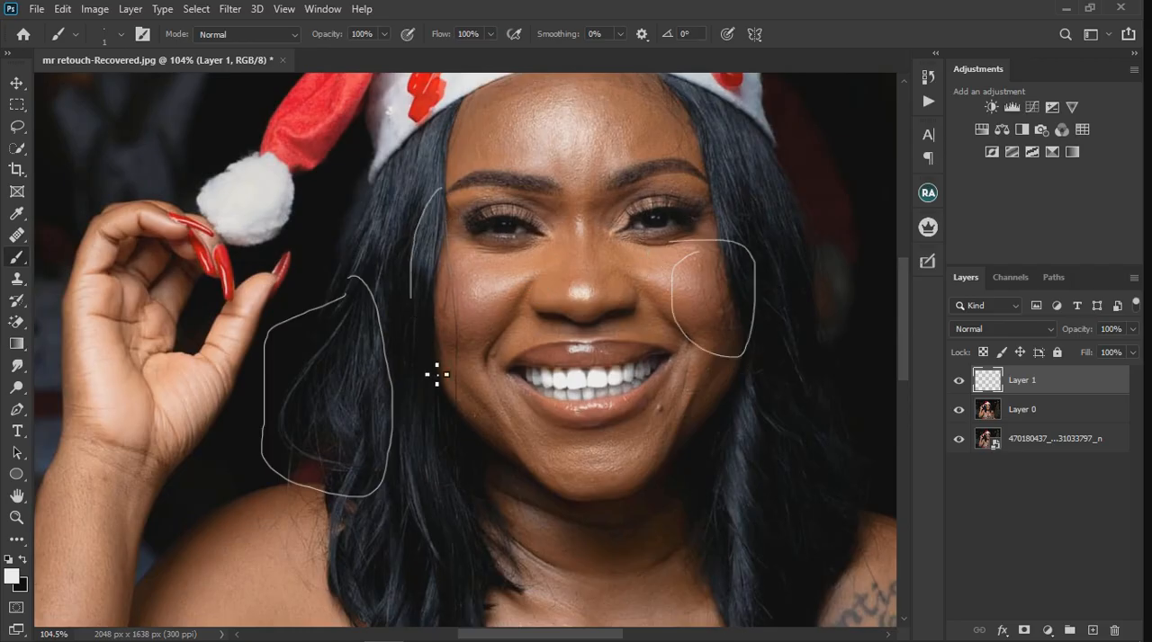
mouse_move(436, 375)
left_mouse_down()
mouse_move(485, 278)
mouse_move(442, 202)
left_mouse_up()
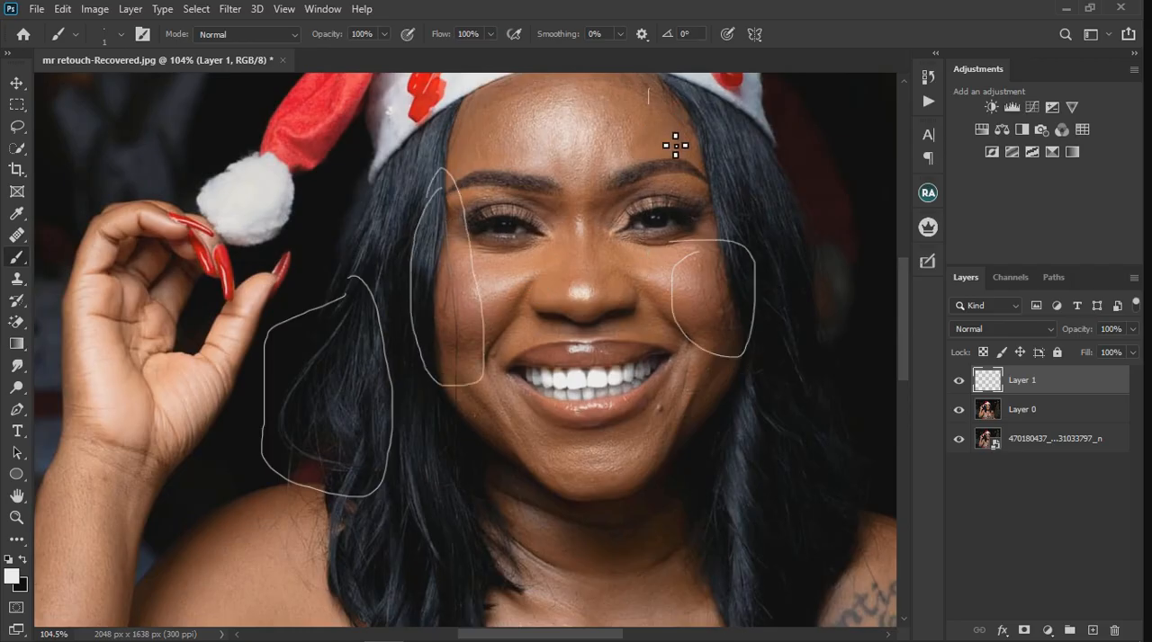
mouse_move(675, 144)
left_mouse_down()
mouse_move(705, 152)
mouse_move(697, 99)
left_mouse_up()
left_click_drag(486, 132, 663, 113)
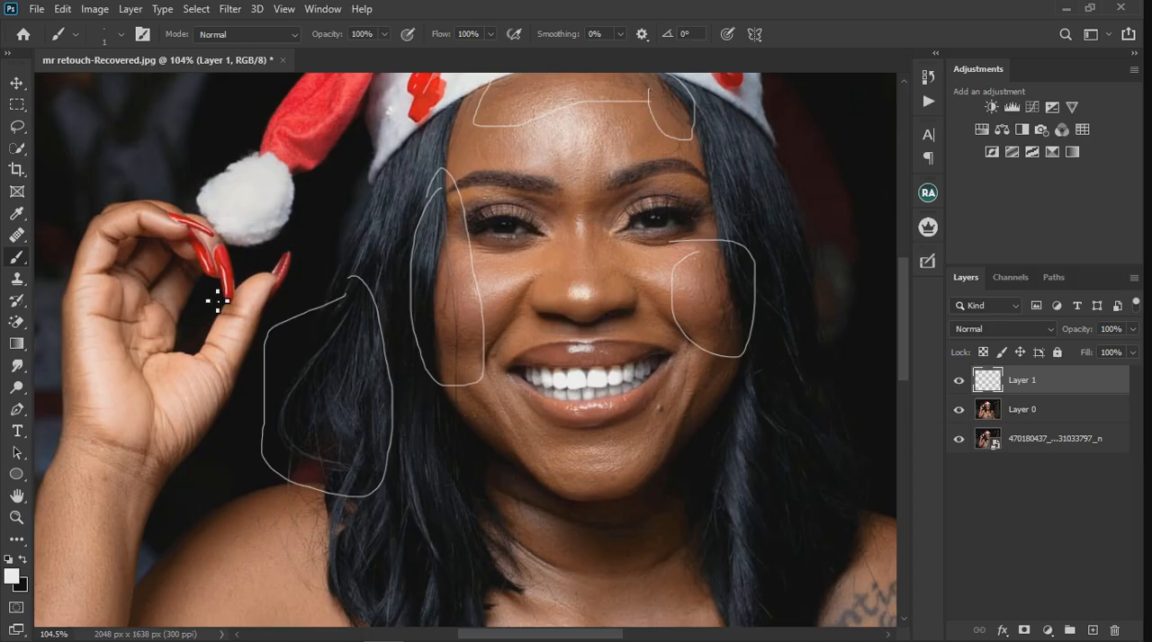
Outline the dark elbow and the creased underarm of the raised arm with the white brush
scroll(216, 296, "down", 5)
scroll(170, 540, "down", 1)
scroll(270, 540, "up", 5)
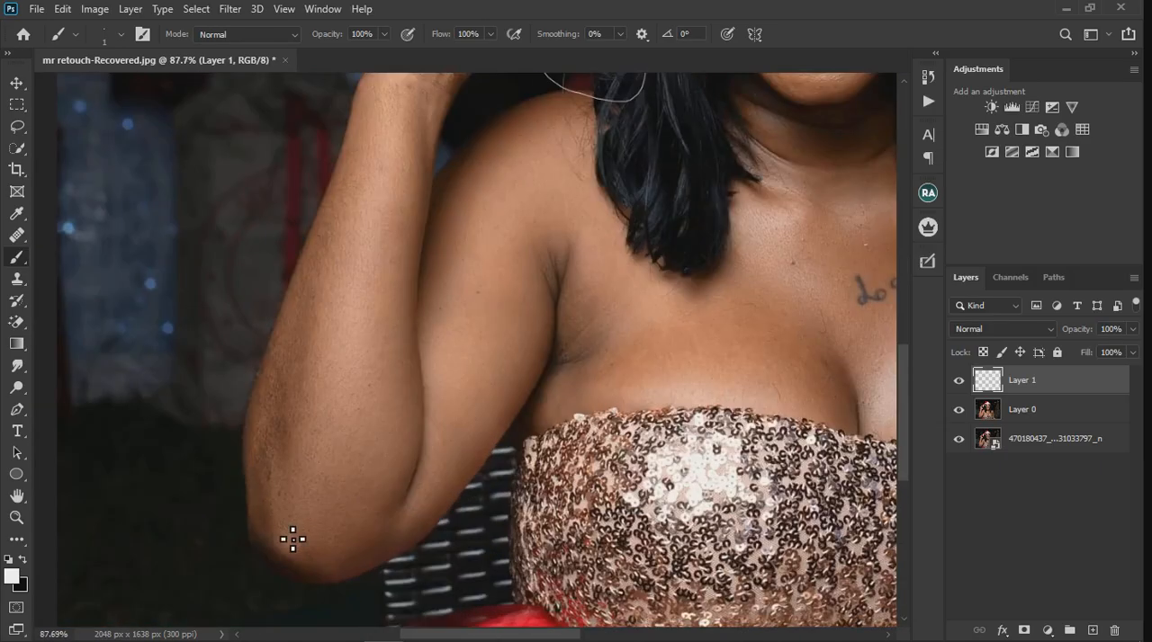
mouse_move(277, 504)
left_mouse_down()
mouse_move(311, 419)
mouse_move(270, 346)
left_mouse_up()
left_click_drag(238, 436, 313, 456)
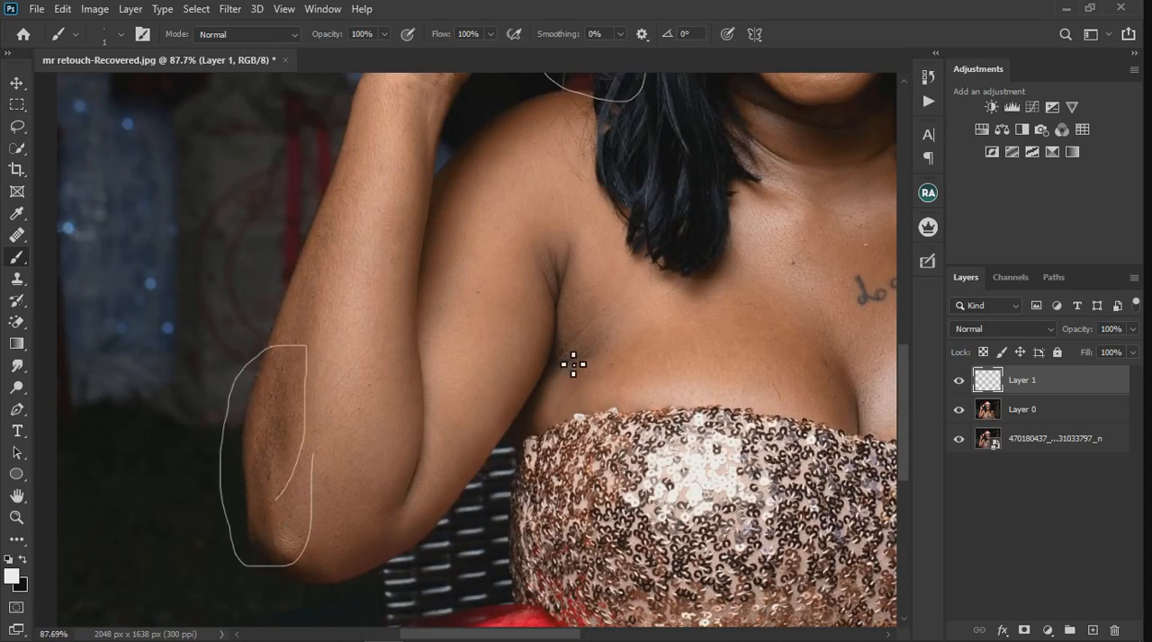
mouse_move(576, 249)
left_mouse_down()
mouse_move(643, 338)
mouse_move(540, 225)
left_mouse_up()
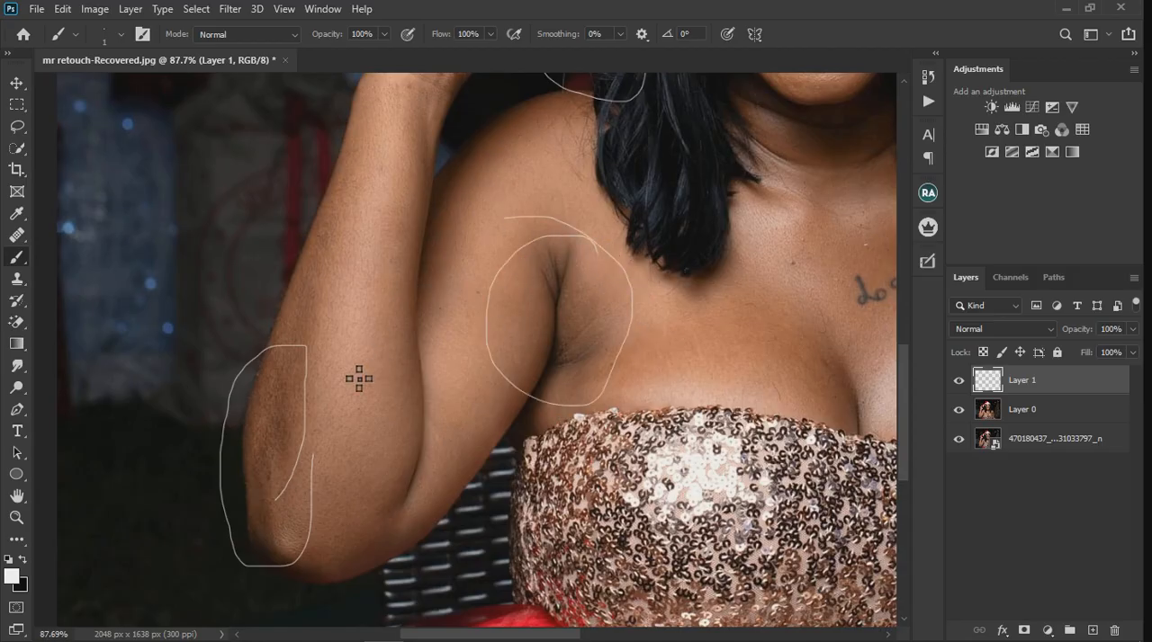
Outline the underarm below the tattoo and the crook of the lowered arm with the white brush
scroll(357, 378, "down", 5)
scroll(672, 461, "up", 2)
mouse_move(689, 293)
left_mouse_down()
mouse_move(629, 344)
mouse_move(673, 369)
left_mouse_up()
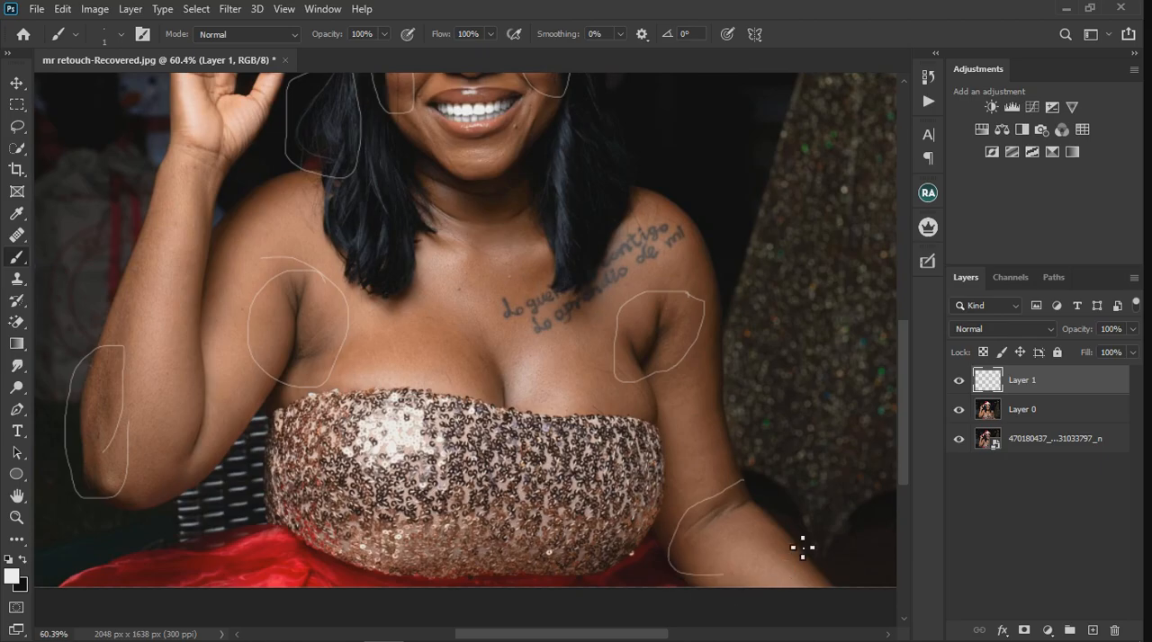
Outline the blemished patch on the central upper chest and the shoulder area above the tattoo
scroll(500, 409, "up", 4)
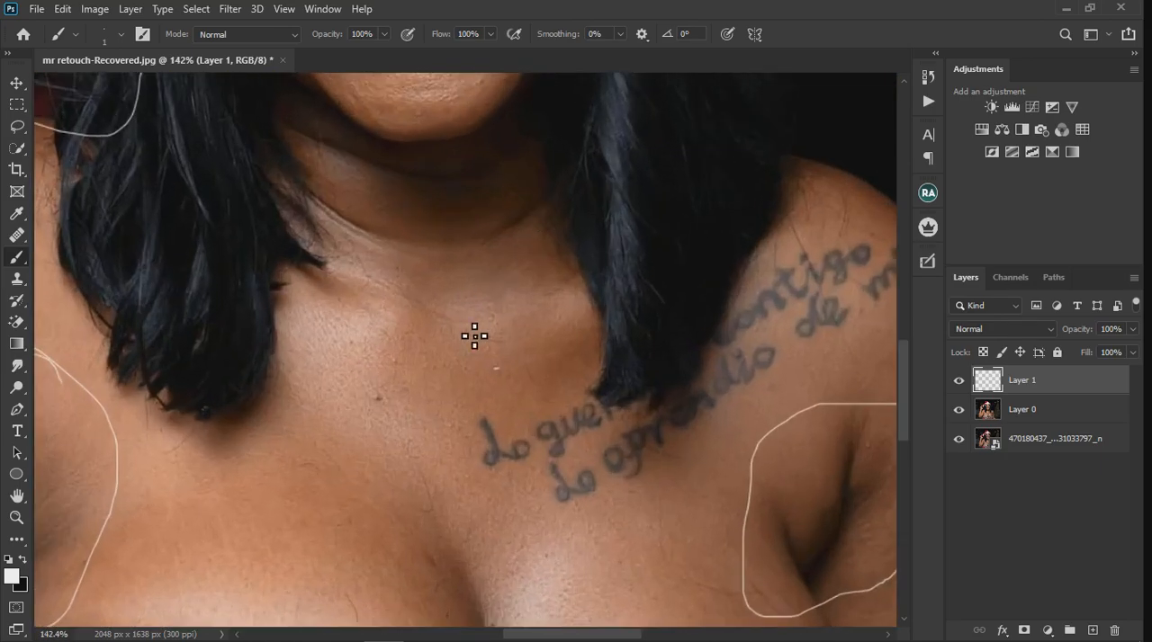
left_click_drag(475, 333, 360, 358)
mouse_move(354, 400)
left_mouse_down()
mouse_move(546, 428)
mouse_move(553, 375)
mouse_move(416, 335)
left_mouse_up()
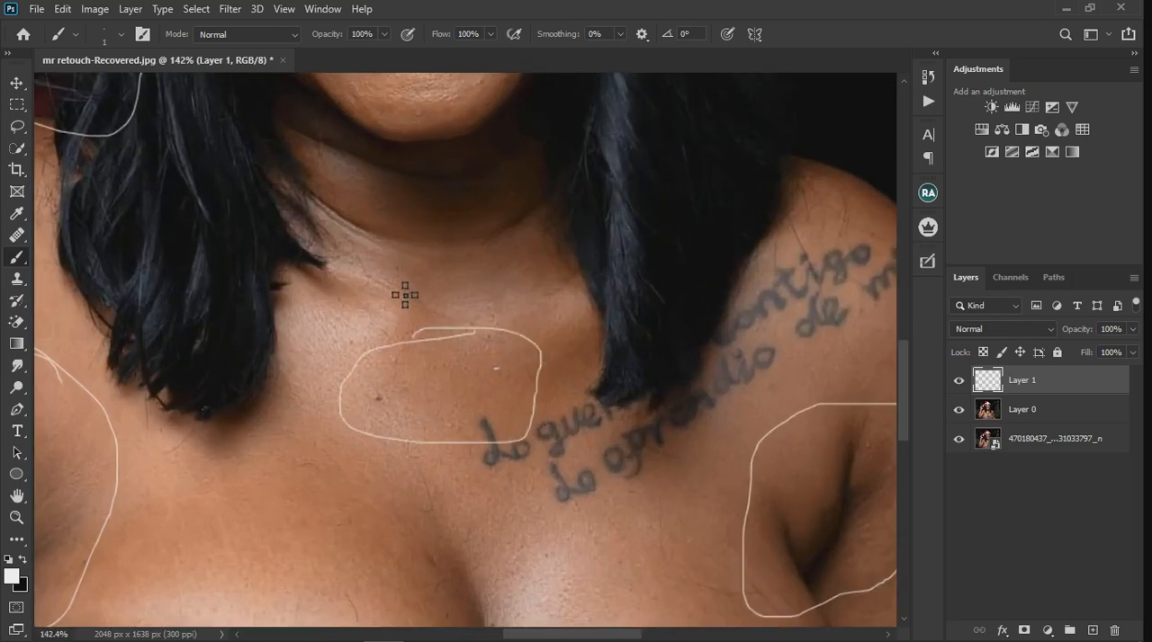
scroll(502, 385, "down", 5)
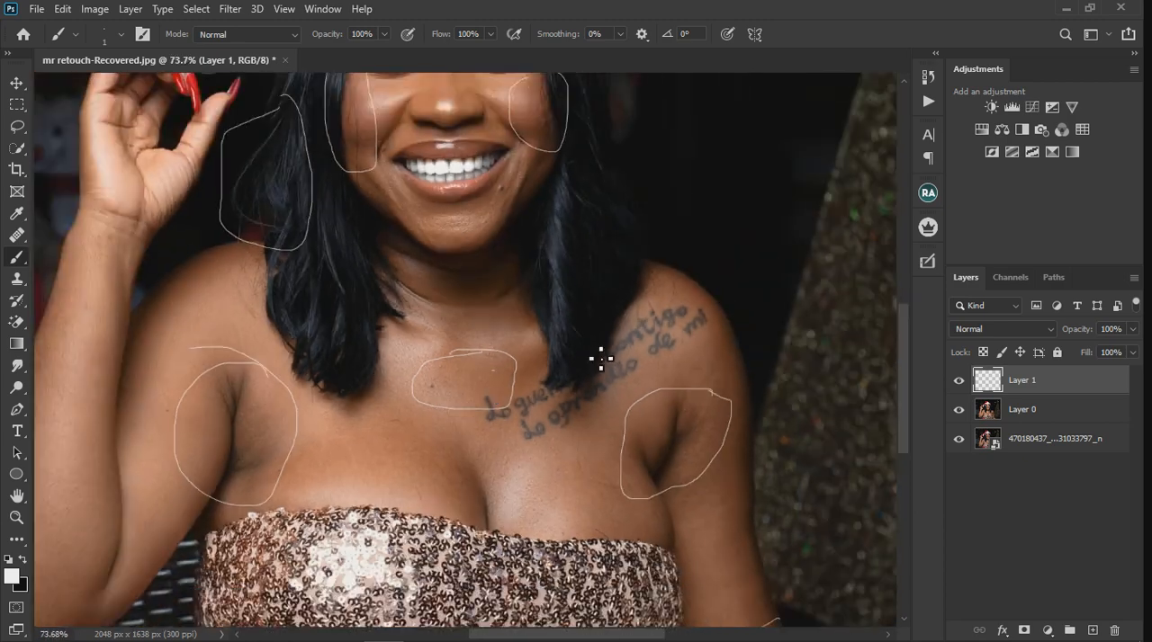
scroll(599, 352, "up", 5)
mouse_move(650, 287)
left_mouse_down()
mouse_move(720, 314)
mouse_move(705, 286)
left_mouse_up()
scroll(699, 280, "down", 5)
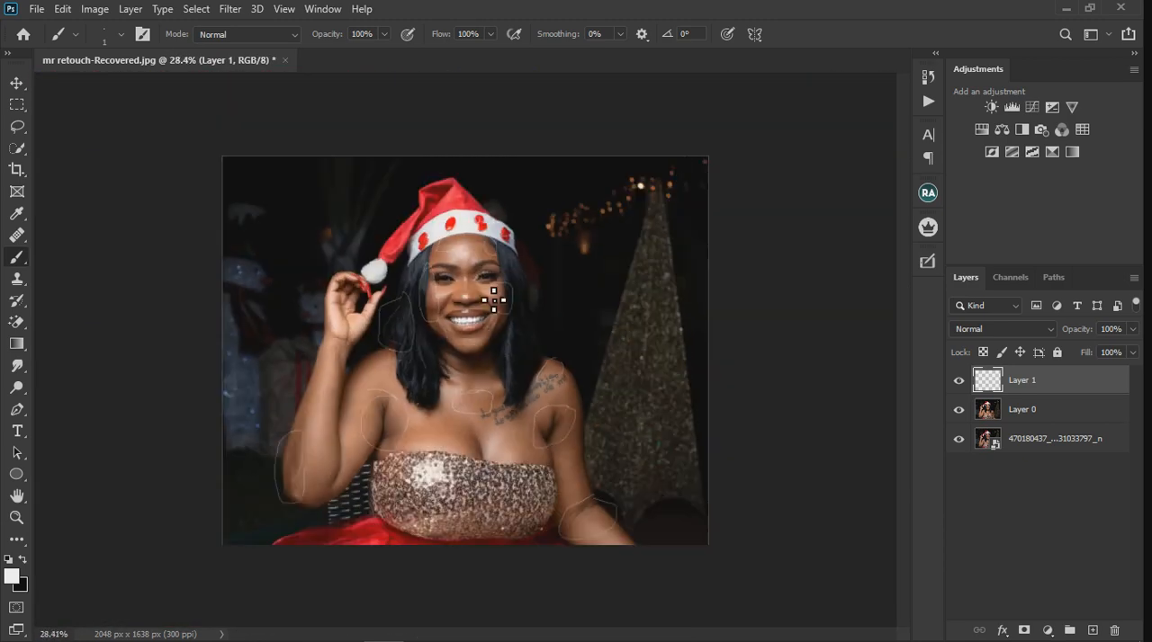
scroll(495, 299, "up", 3)
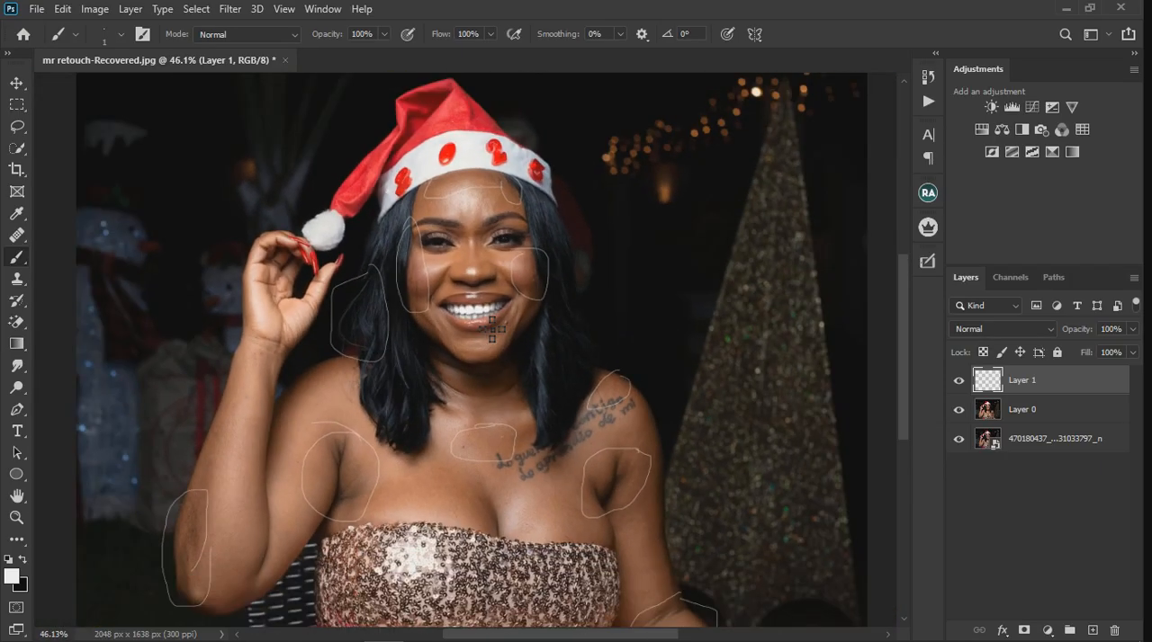
Add an empty layer directly above Layer 0 and activate the Healing Brush tool
left_click(1054, 417)
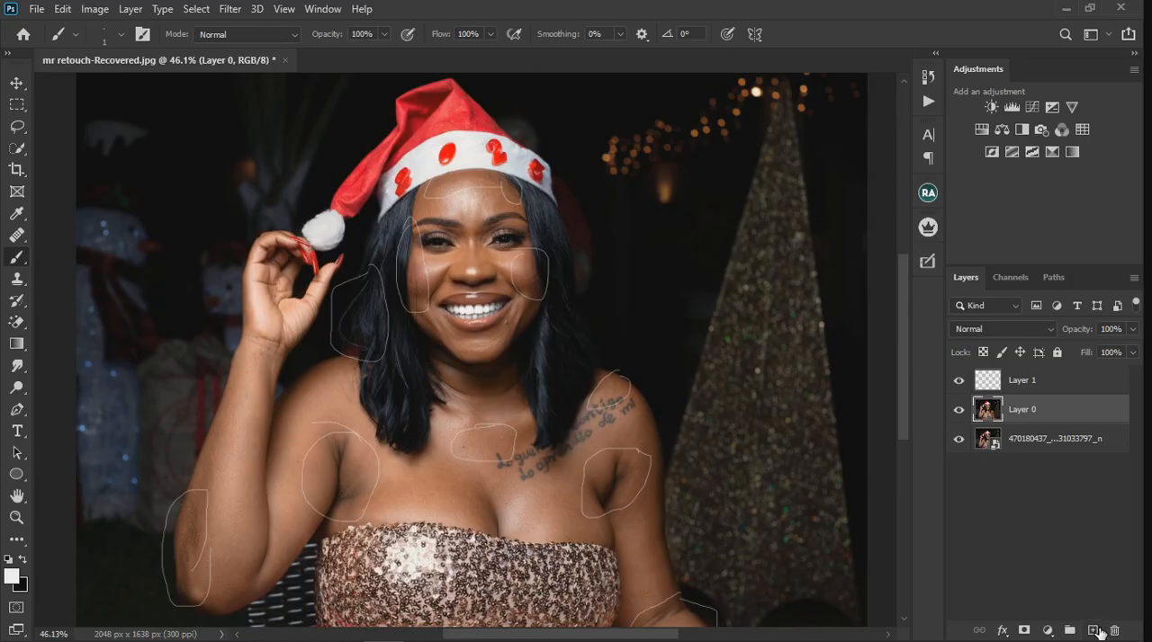
left_click(1093, 631)
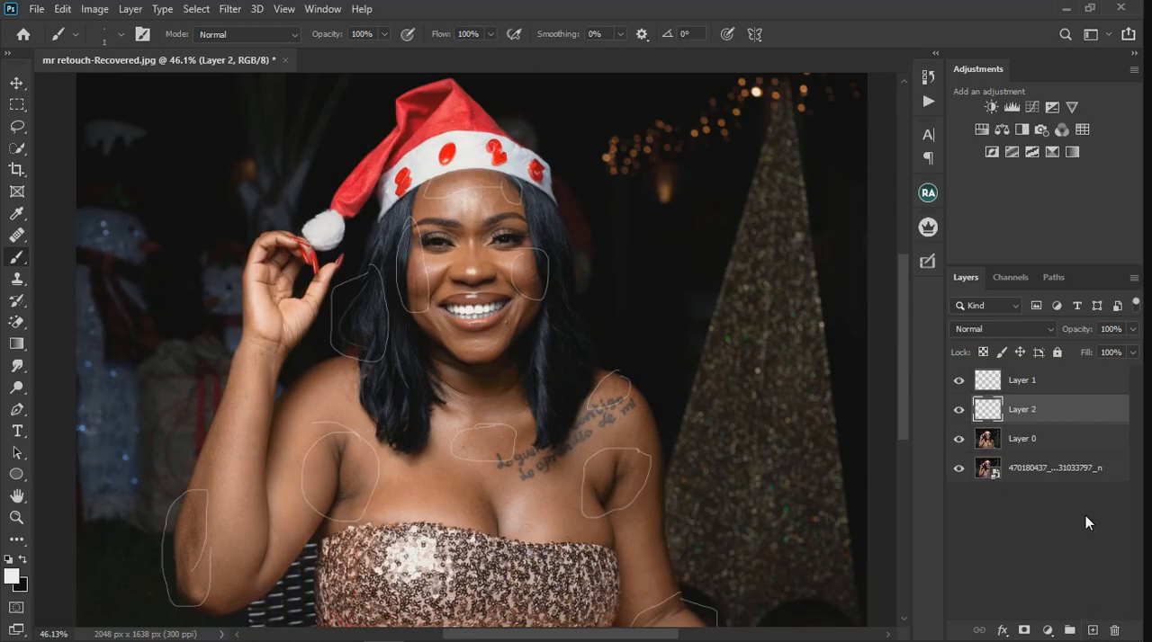
left_click(17, 279)
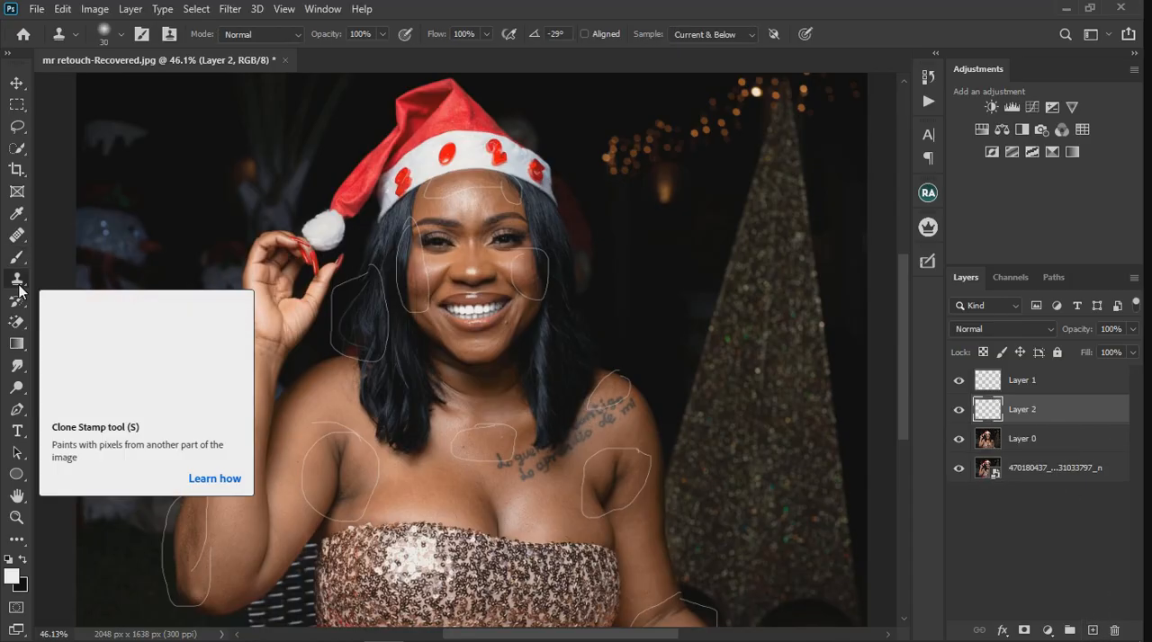
left_click(18, 237)
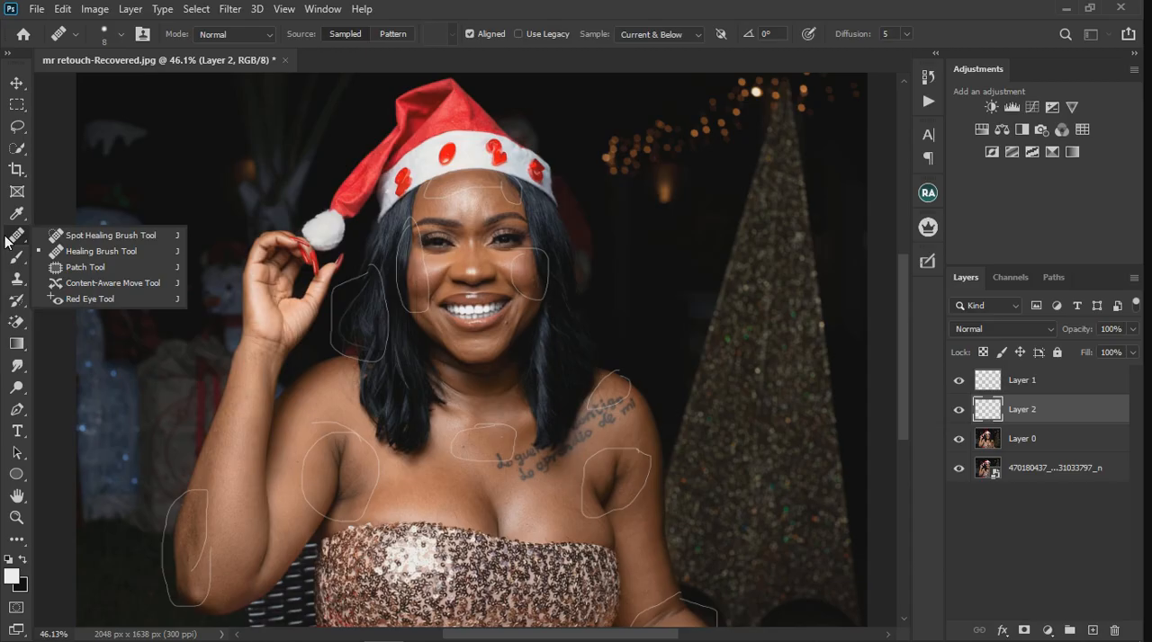
left_click(83, 249)
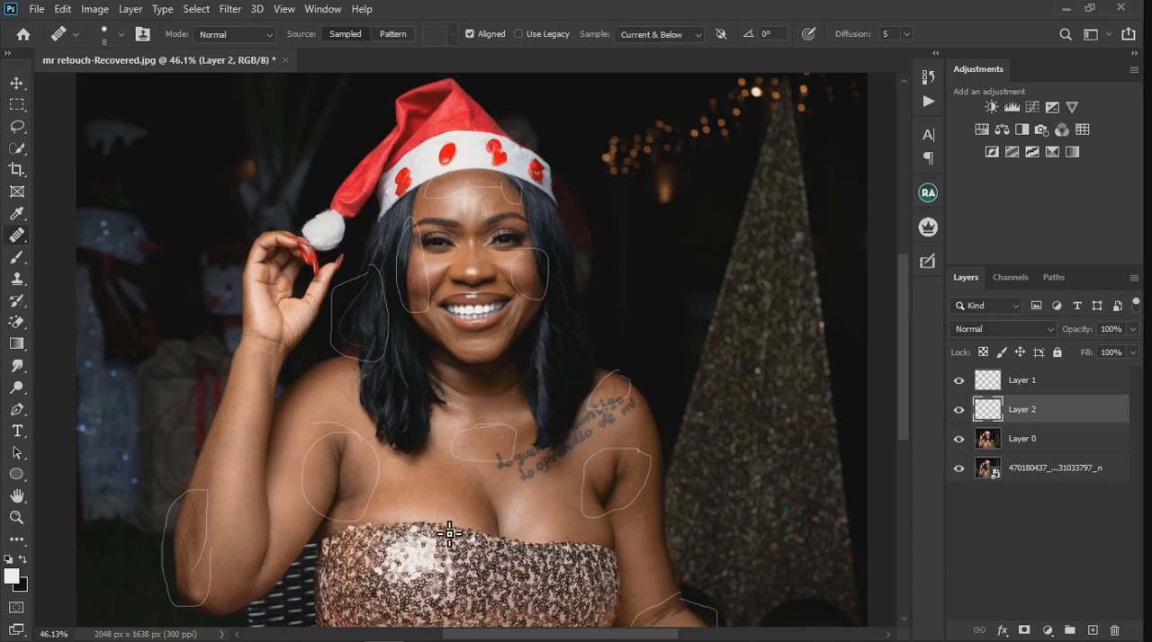
Review the Healing Brush sampling options, keep Current & Below, and try to heal the upper chest skin
scroll(404, 548, "up", 1)
scroll(404, 548, "up", 3)
left_click(650, 30)
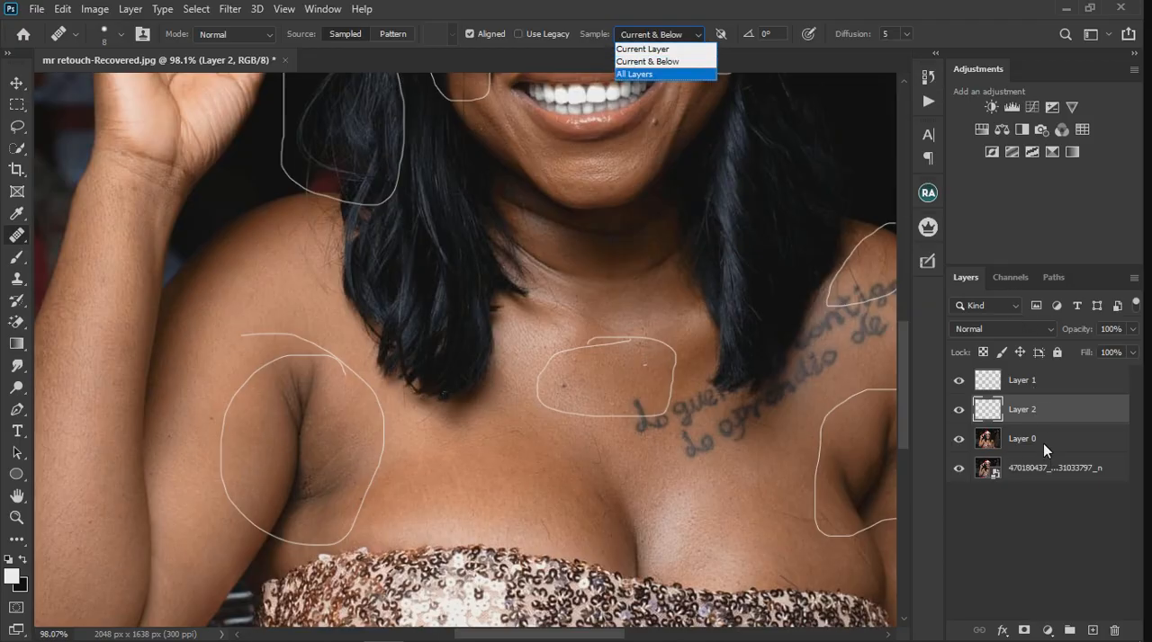
left_click(16, 239)
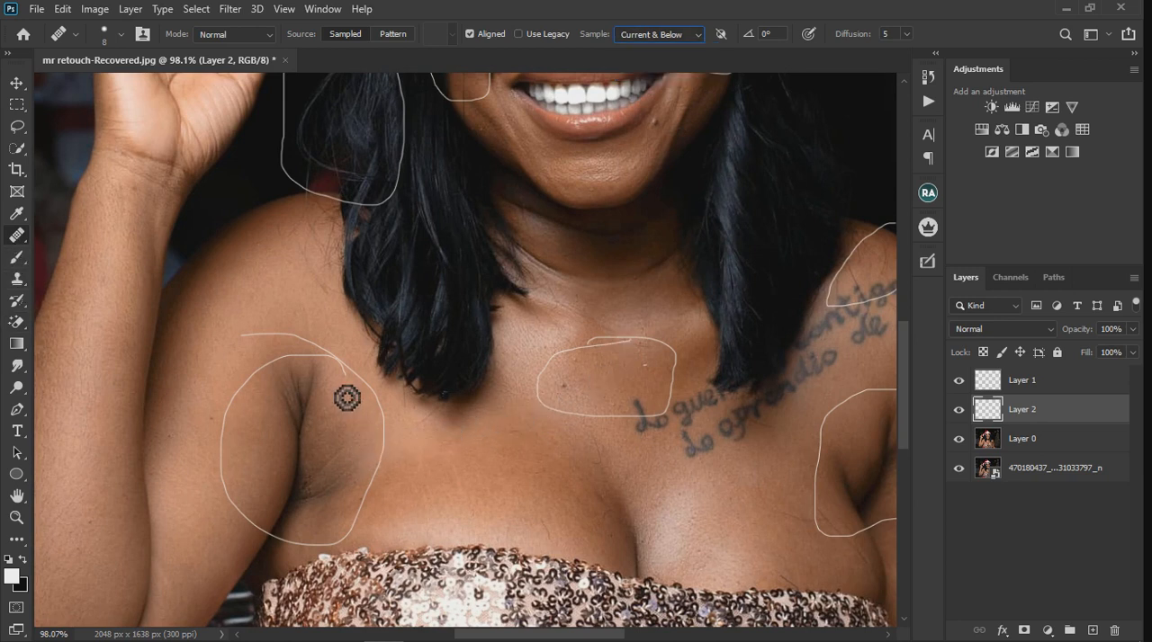
left_click(469, 462)
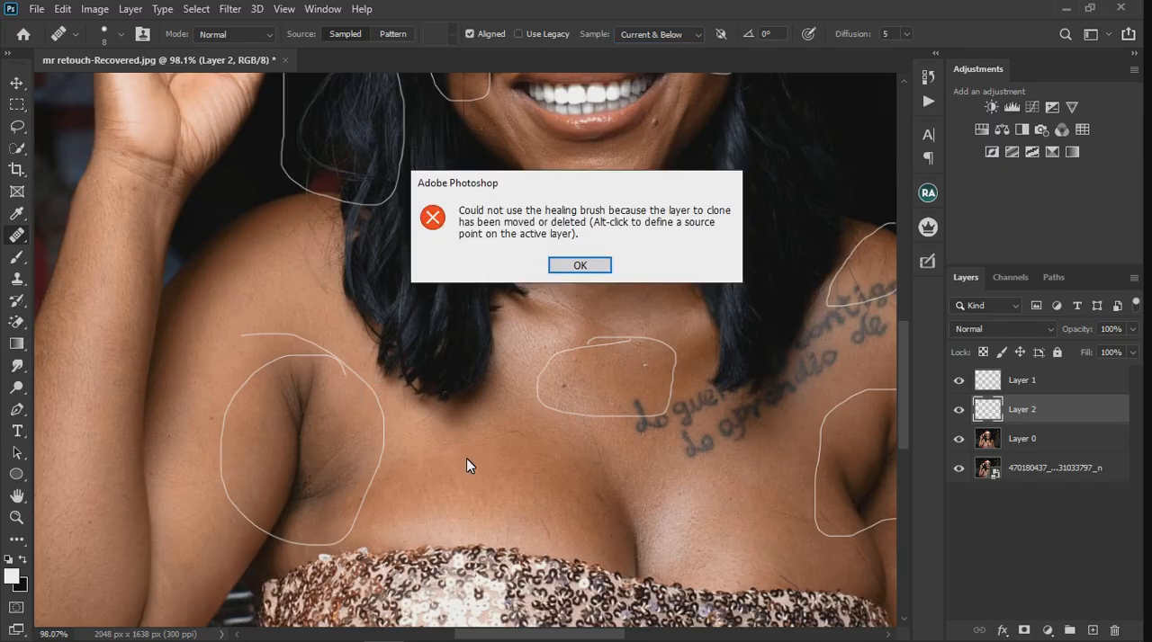
left_click(570, 272)
Enlarge the Healing Brush to 25 px and examine the creased skin inside the outlined underarm of the raised arm
key("bracketright")
key("bracketright")
key("bracketright")
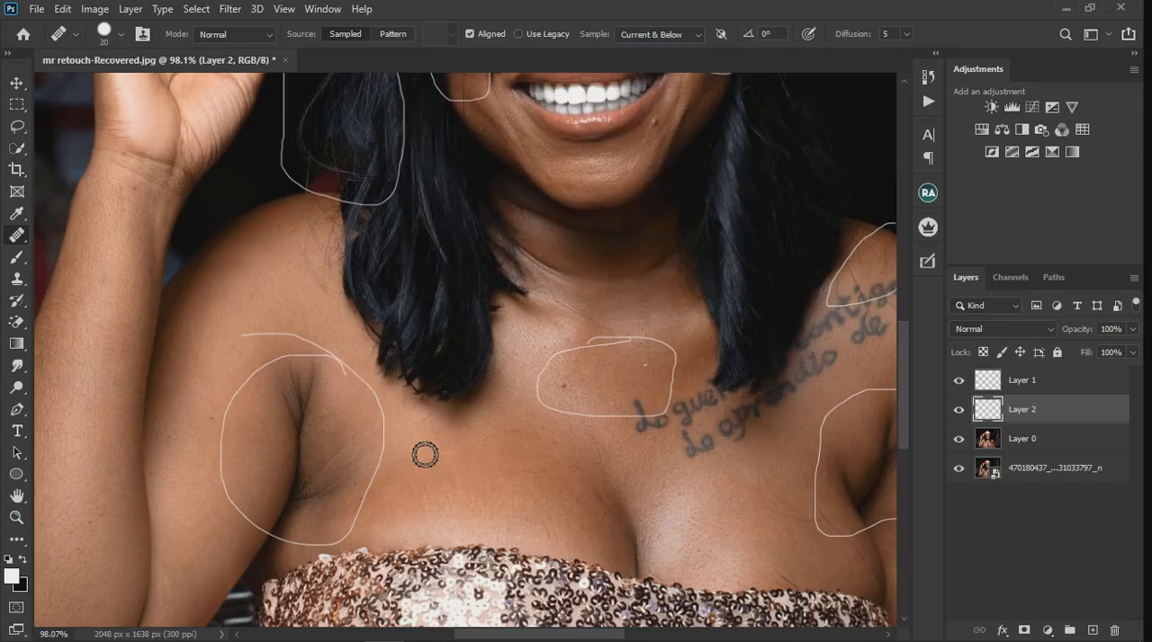
scroll(339, 538, "up", 2)
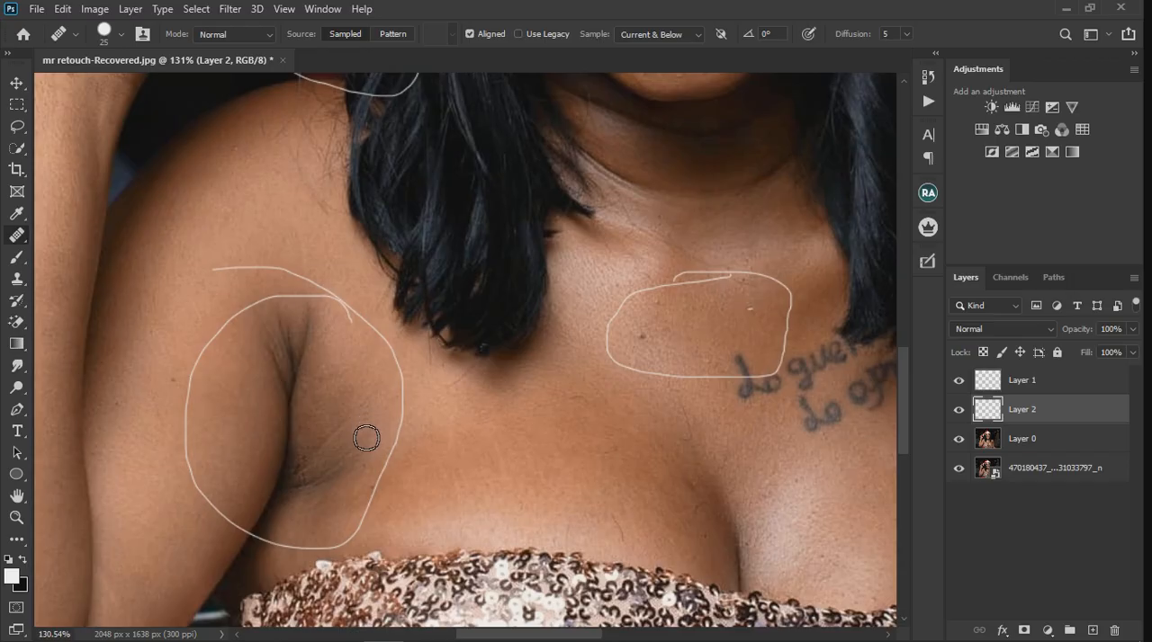
scroll(366, 438, "down", 4)
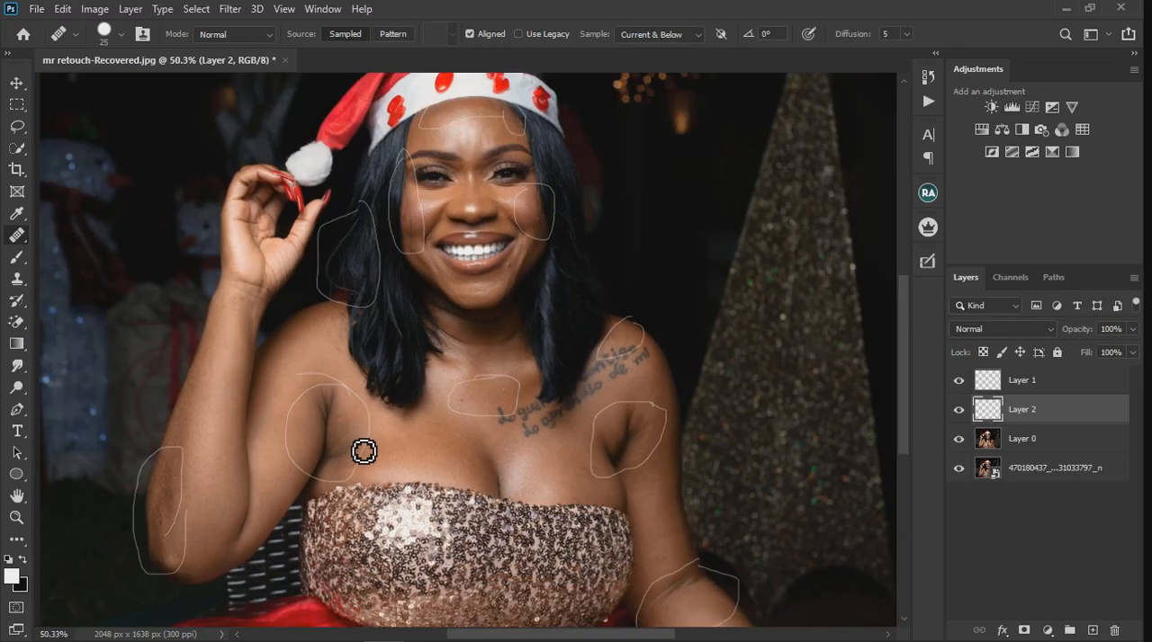
scroll(369, 494, "up", 4)
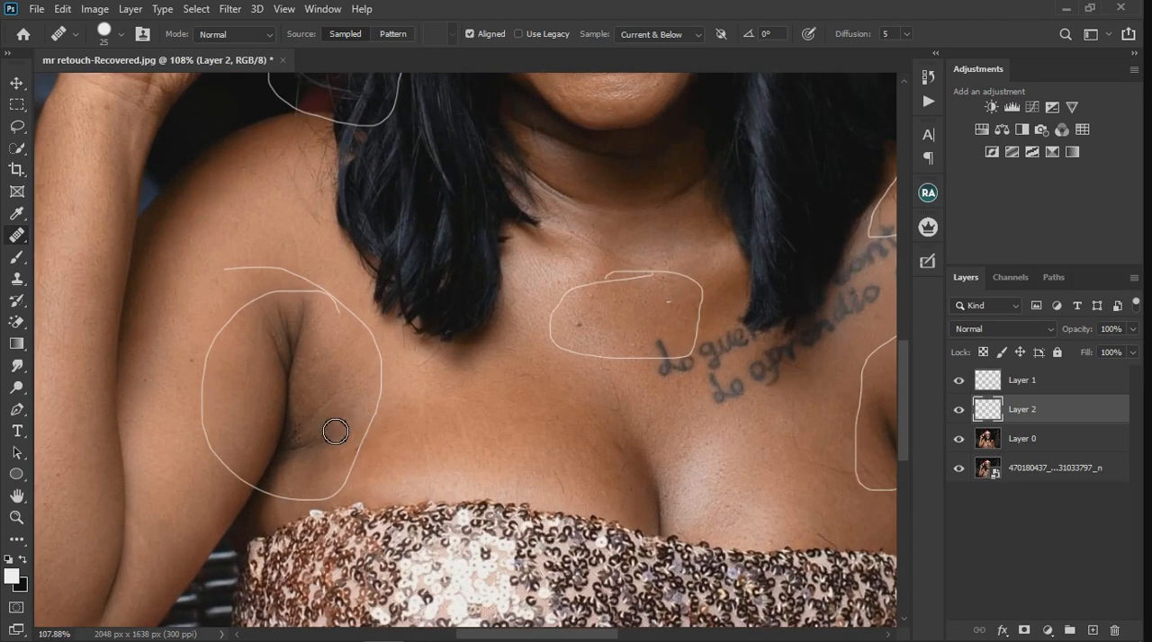
scroll(324, 444, "up", 1)
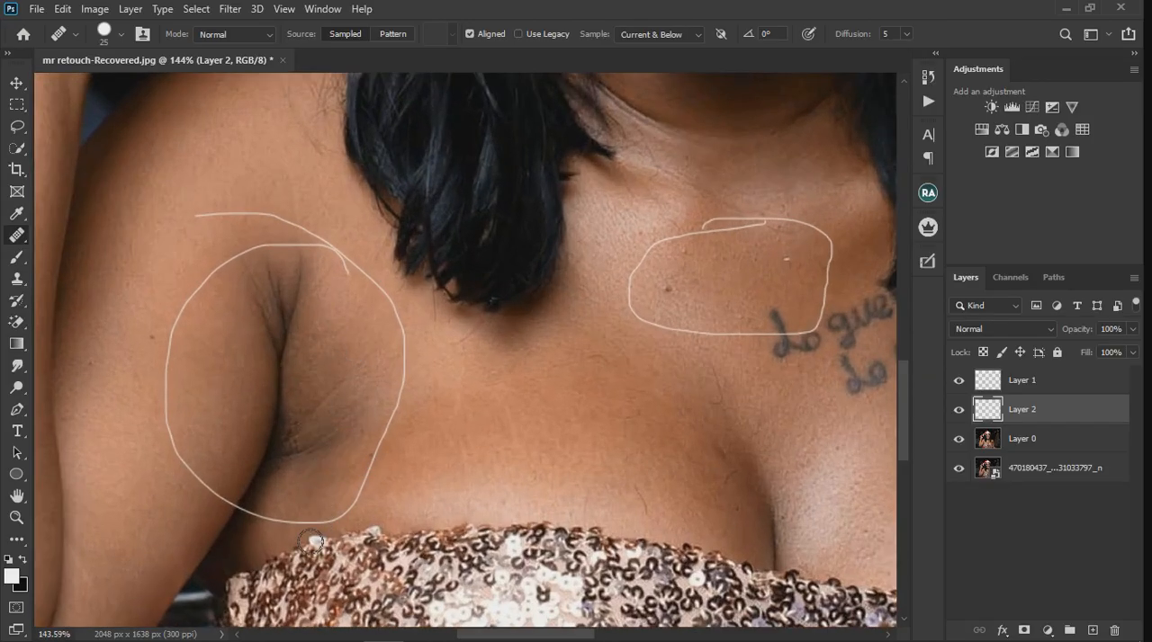
scroll(355, 406, "down", 1)
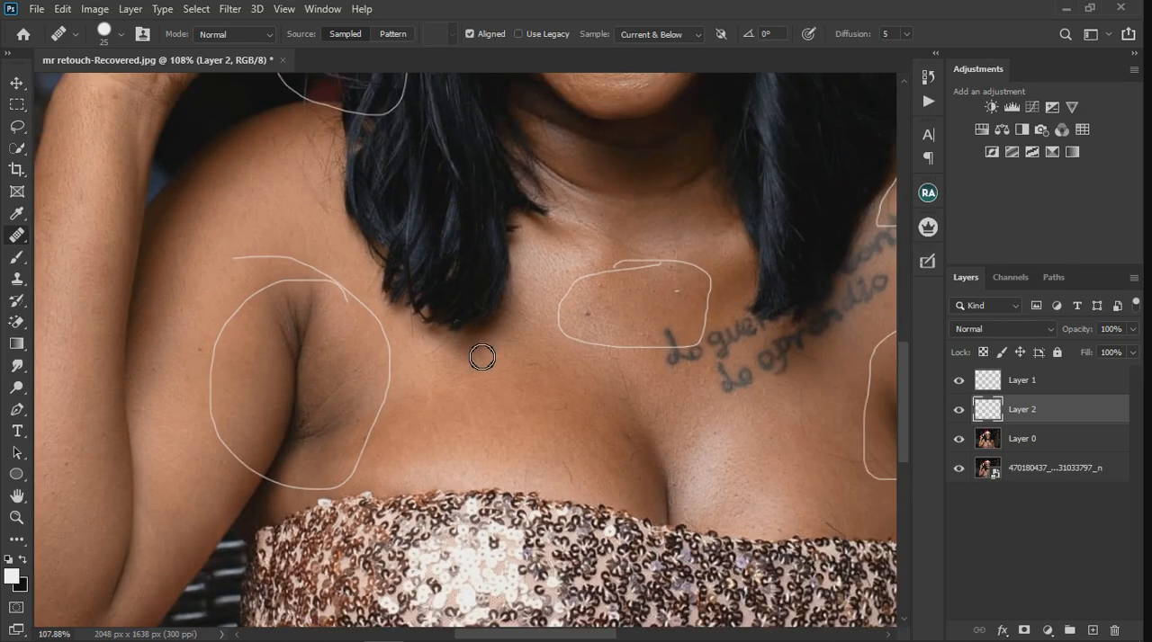
scroll(350, 430, "down", 3)
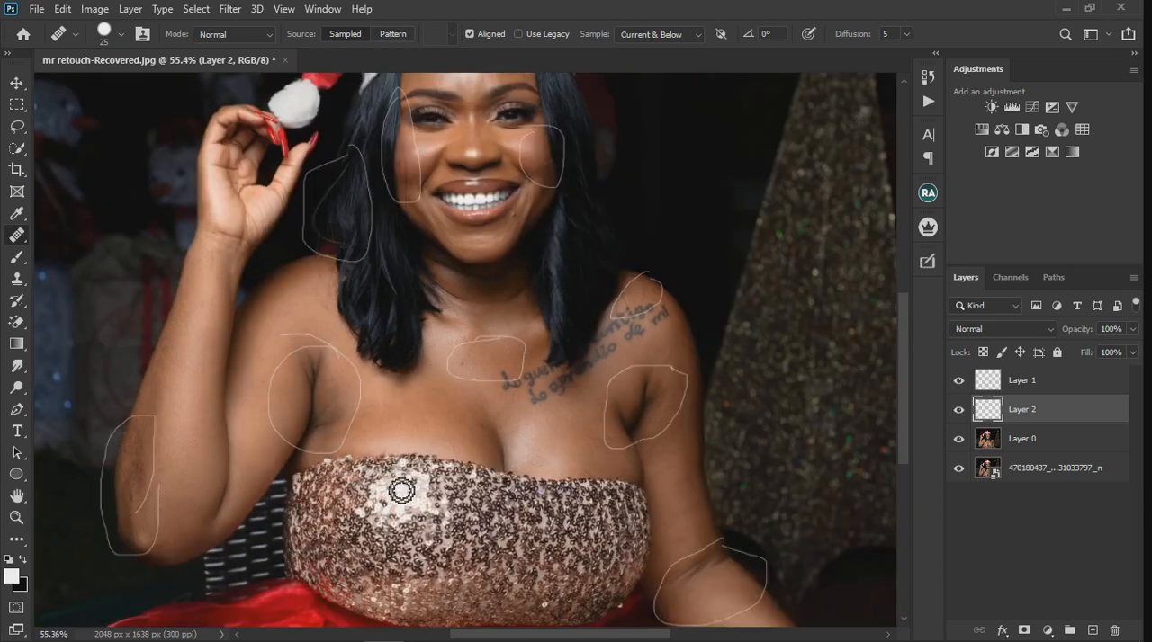
scroll(391, 452, "up", 4)
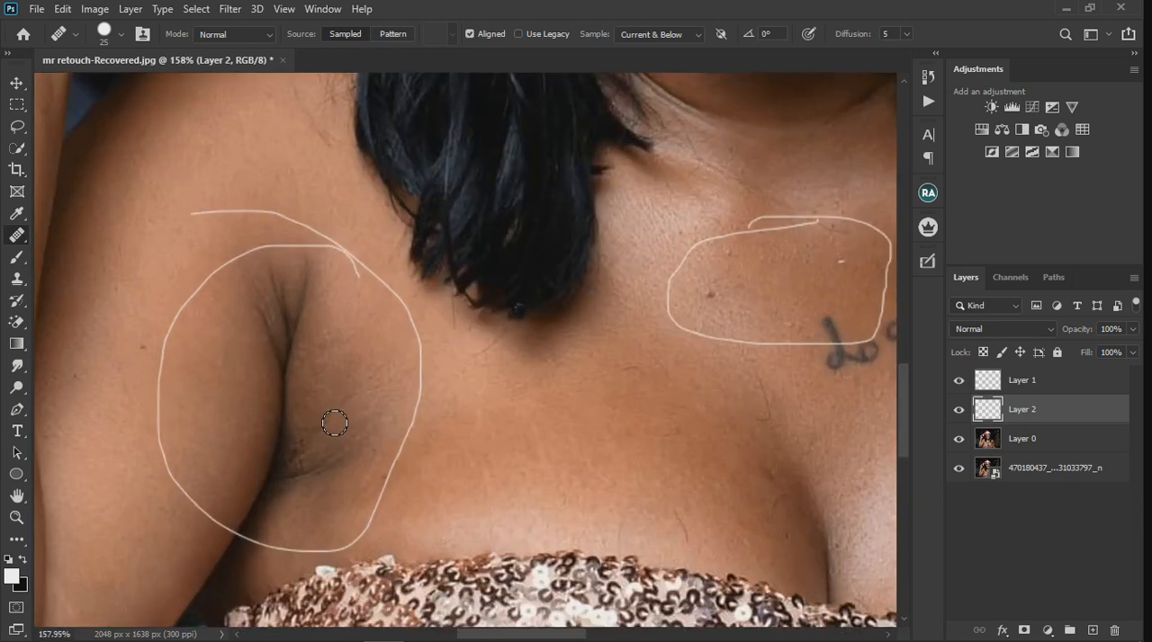
Reduce the Healing Brush to 9 px and heal the creased skin inside the outlined underarm of the raised arm
key("bracketleft")
key("bracketleft")
mouse_move(338, 397)
left_mouse_down()
mouse_move(363, 406)
mouse_move(331, 444)
mouse_move(305, 435)
mouse_move(311, 466)
mouse_move(360, 411)
mouse_move(364, 436)
left_mouse_up()
left_click(308, 428, "alt")
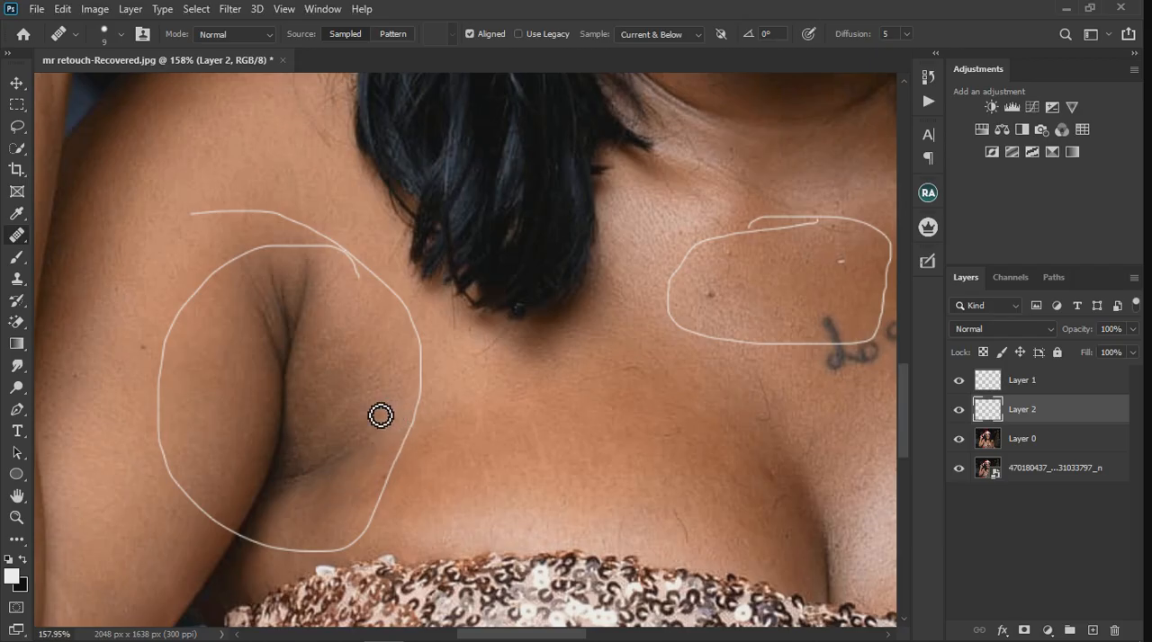
Inspect the outlined underarm of the raised arm up close and against the whole portrait
scroll(386, 411, "down", 4)
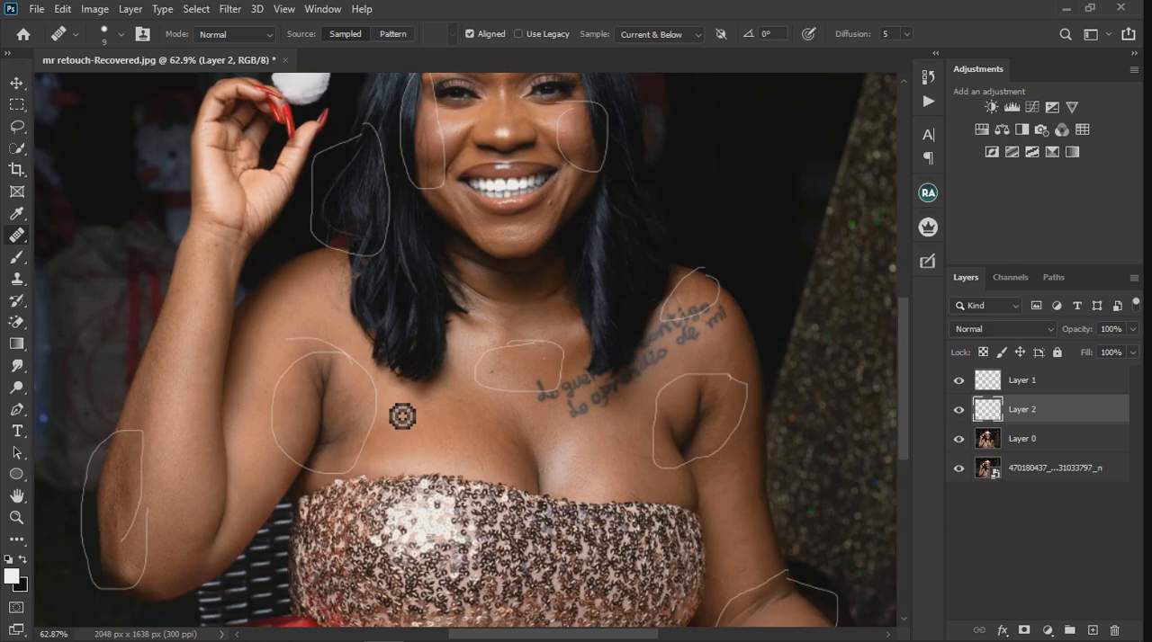
scroll(381, 393, "up", 2)
scroll(311, 349, "up", 3)
scroll(308, 381, "down", 2)
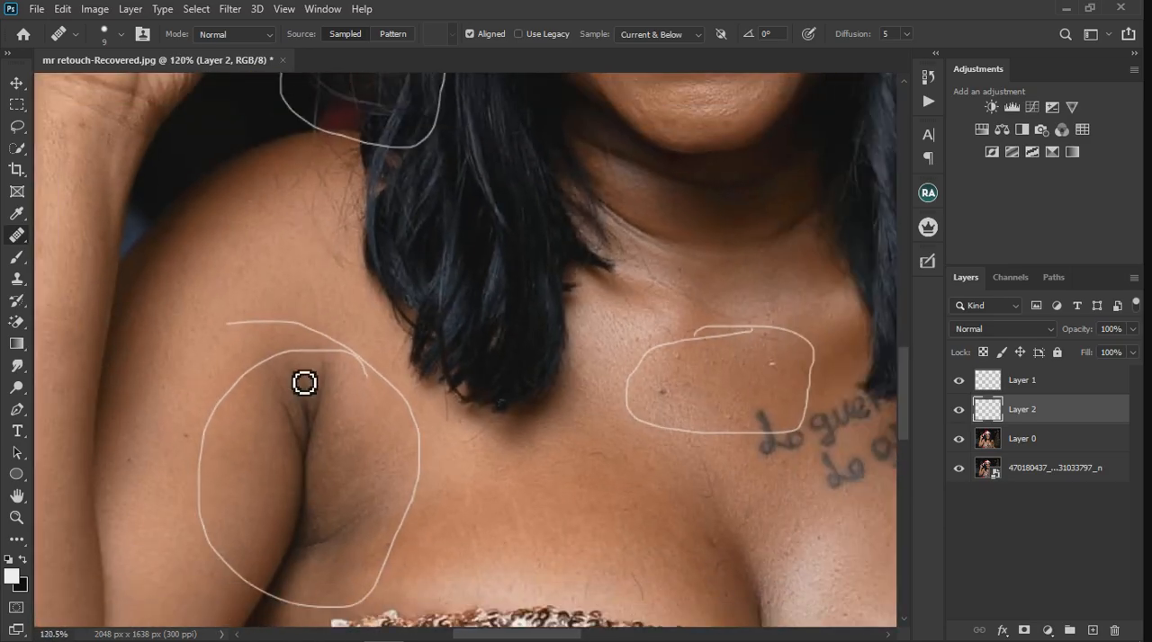
scroll(304, 383, "up", 1)
scroll(303, 439, "up", 1)
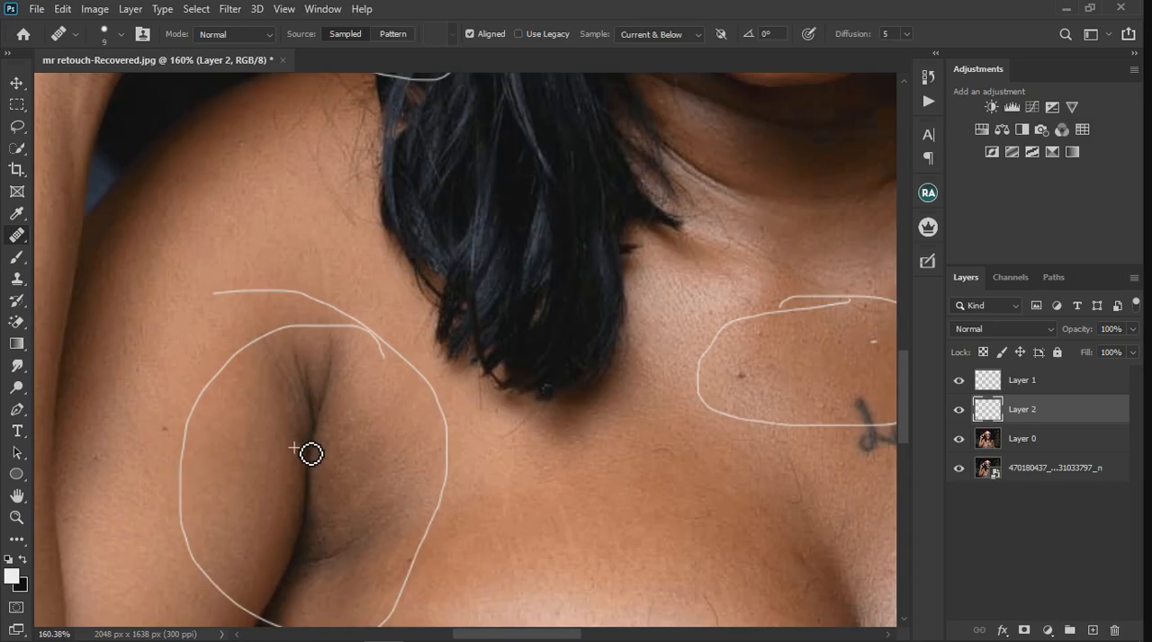
scroll(303, 438, "down", 3)
scroll(303, 438, "down", 2)
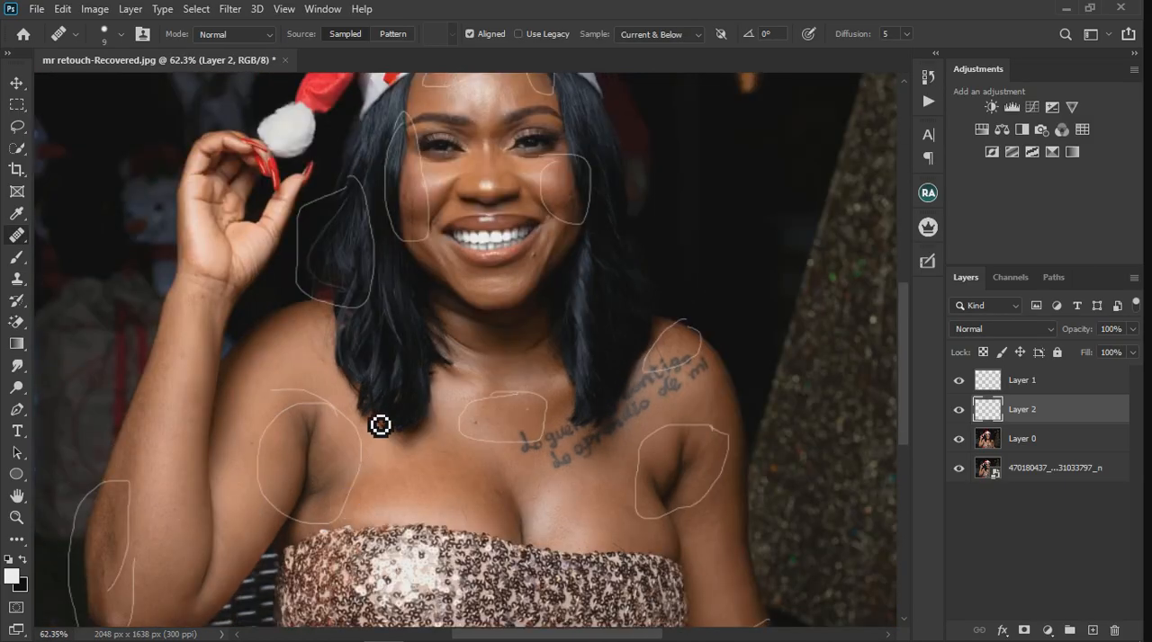
scroll(381, 424, "down", 1)
scroll(358, 432, "up", 3)
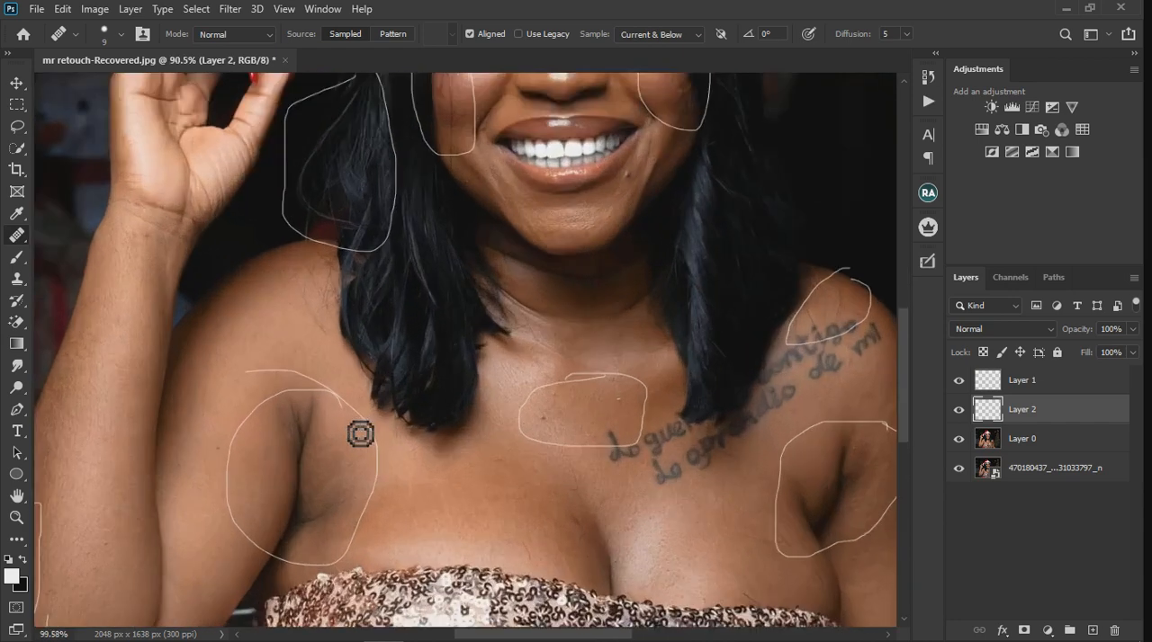
scroll(333, 434, "up", 1)
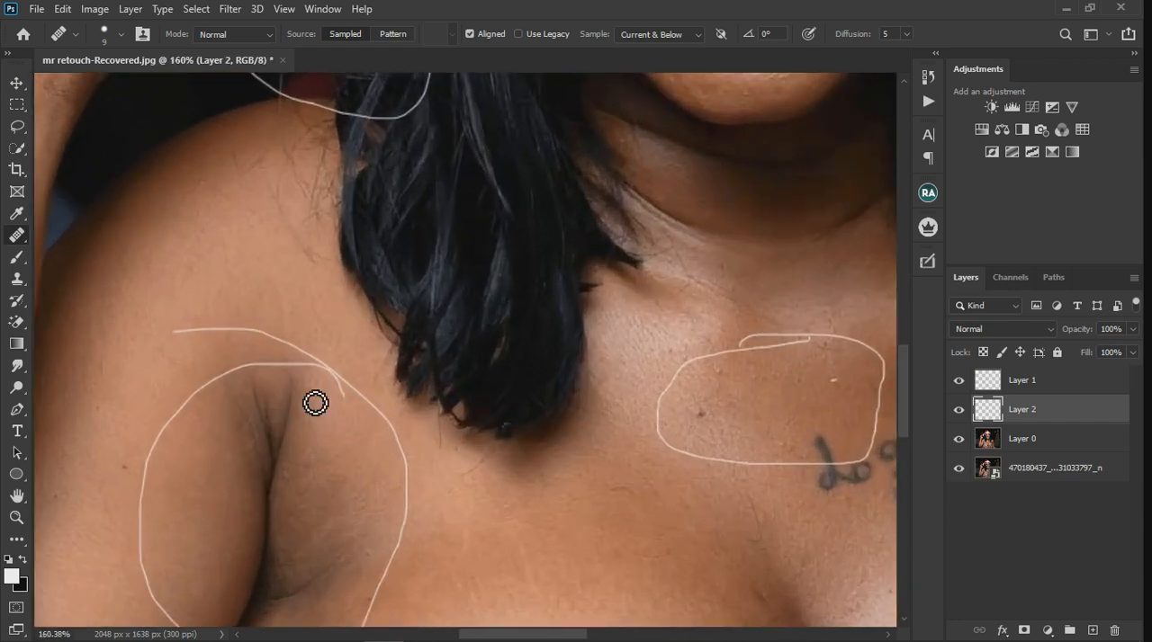
scroll(303, 483, "down", 6)
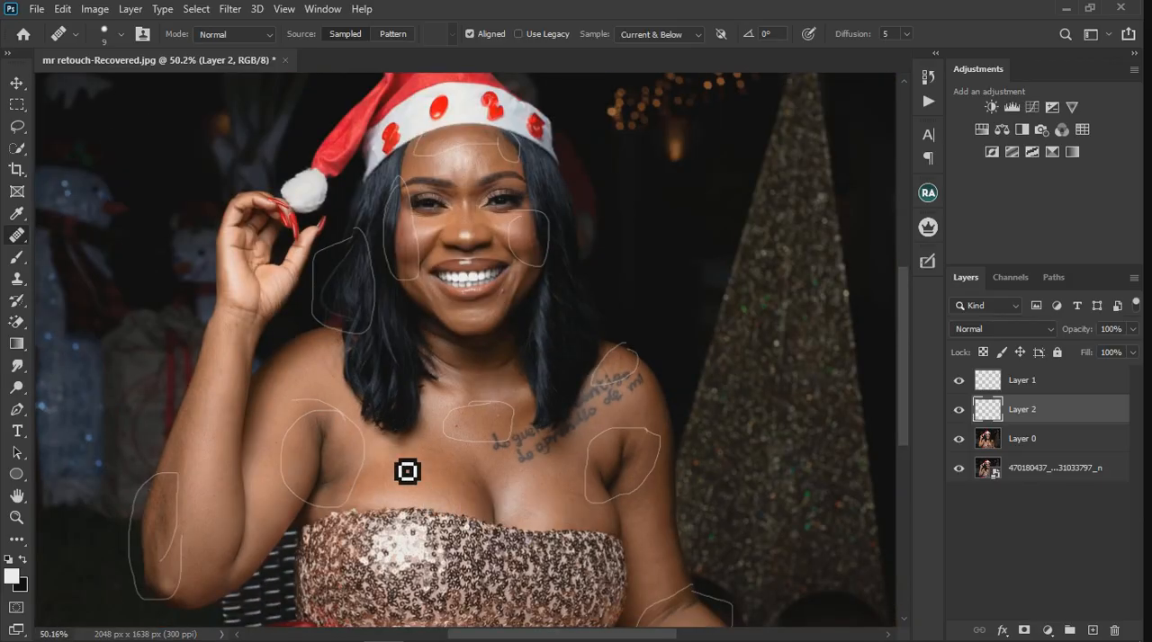
scroll(365, 432, "up", 6)
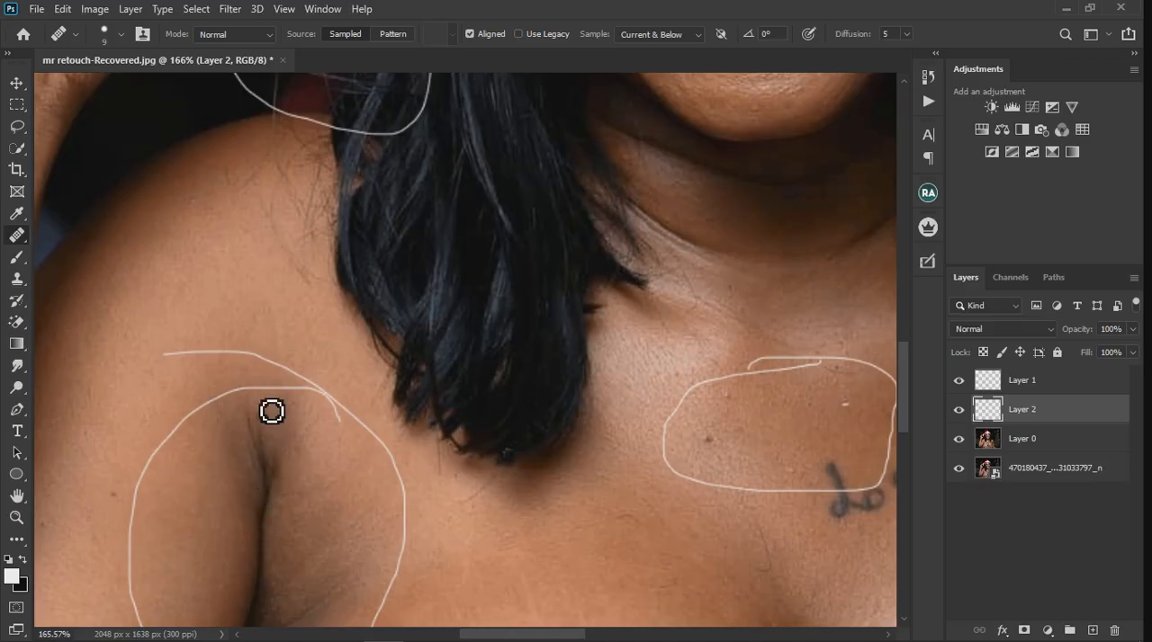
Heal the marks and fine creases inside the outlined underarm of the lowered arm, below the tattoo
scroll(268, 395, "down", 3)
scroll(268, 396, "down", 2)
scroll(200, 452, "down", 3)
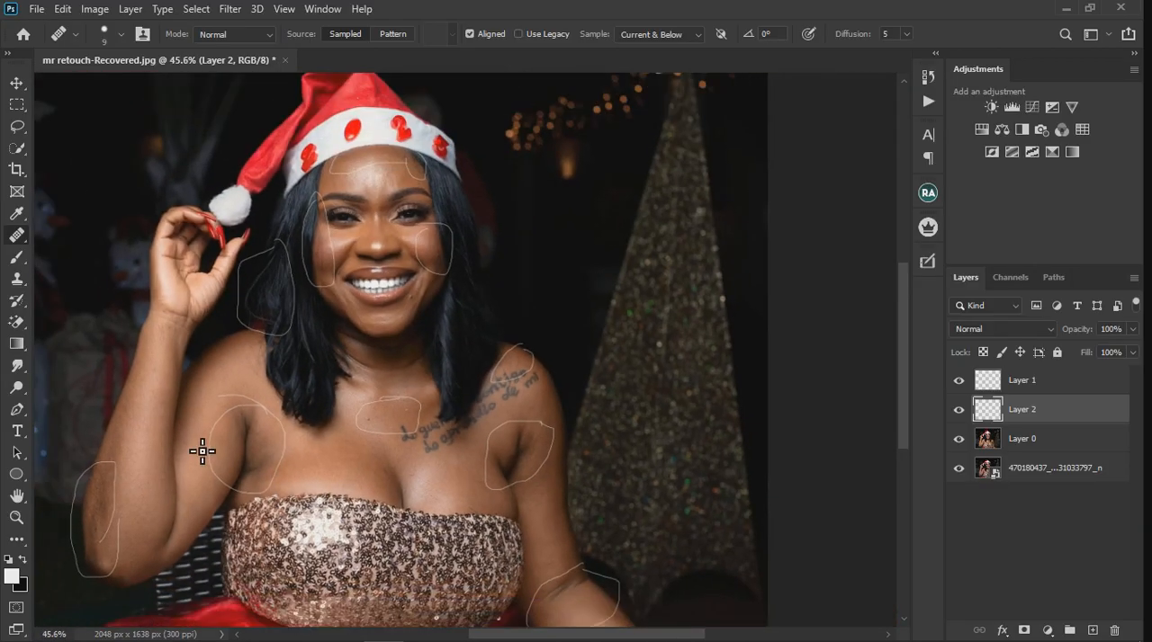
scroll(485, 475, "up", 6)
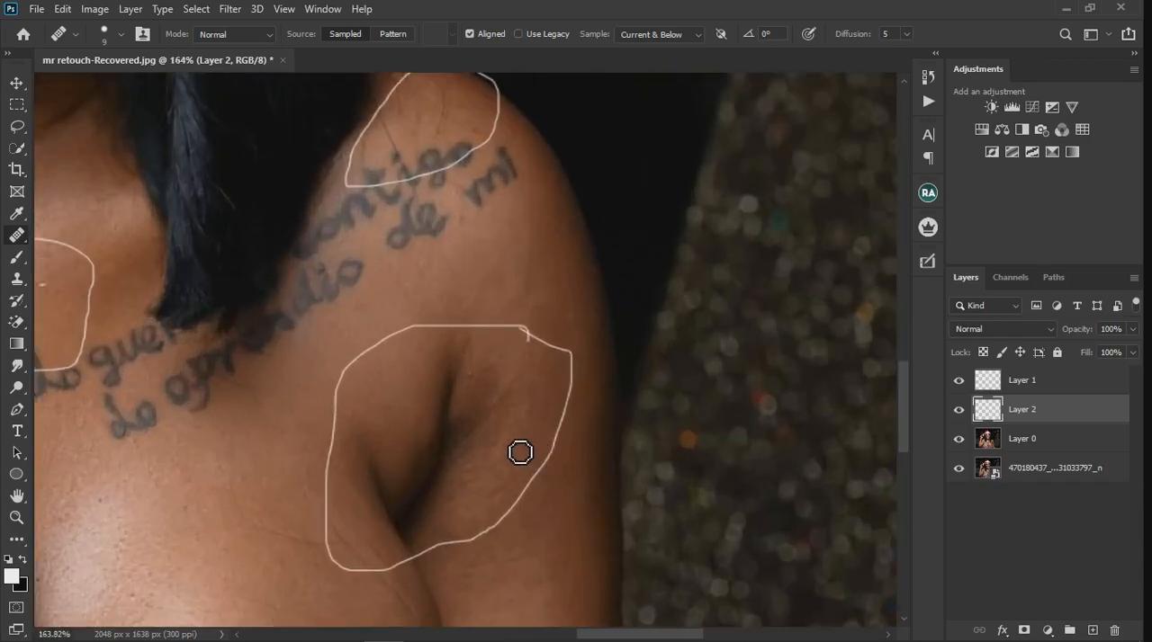
mouse_move(402, 482)
left_mouse_down()
mouse_move(388, 498)
mouse_move(422, 453)
mouse_move(426, 487)
mouse_move(504, 465)
left_mouse_up()
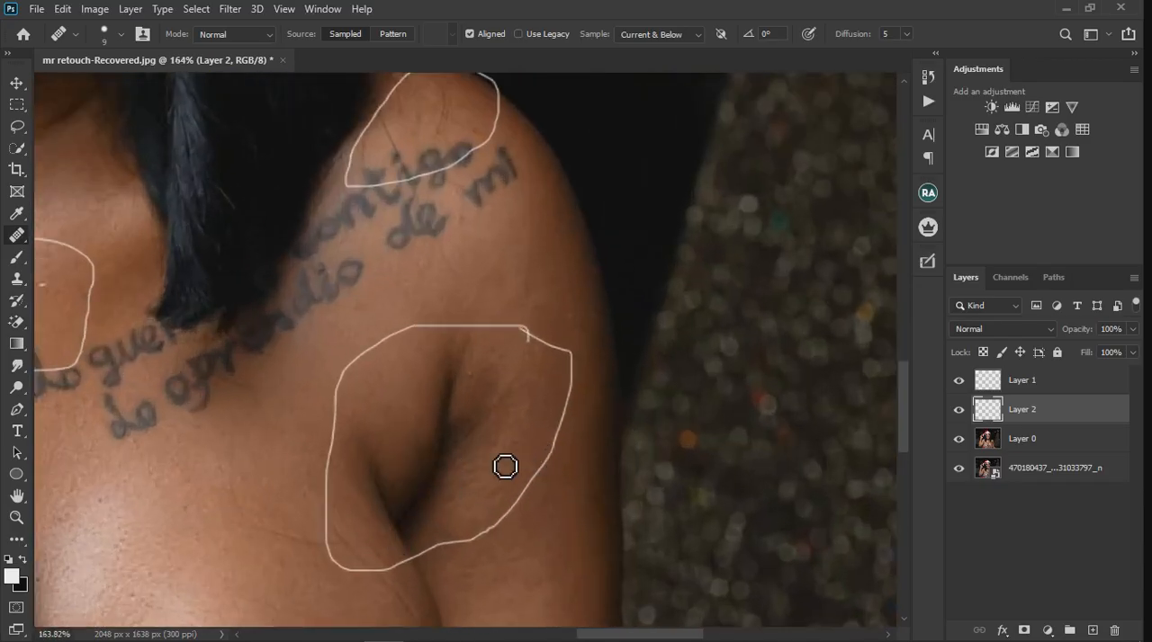
left_click(545, 398, "alt")
left_click_drag(521, 422, 478, 468)
left_click(478, 432, "alt")
left_click(488, 420)
left_click(493, 453, "alt")
left_click_drag(498, 397, 471, 476)
Heal the crease lines inside the outlined elbow bend of the lowered arm
scroll(468, 418, "down", 5)
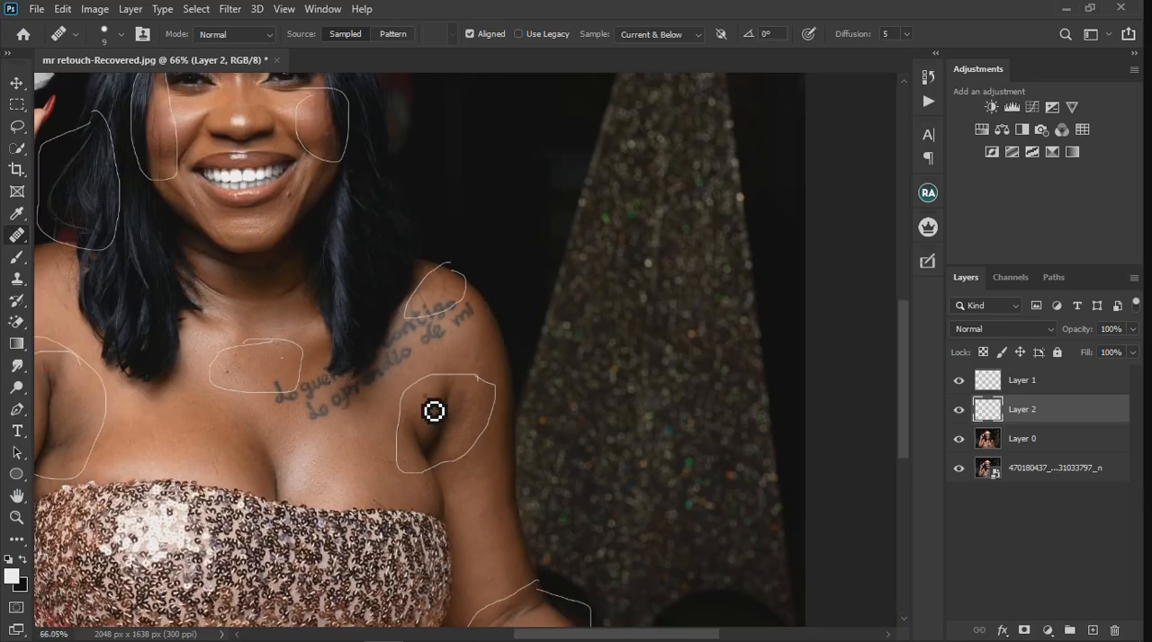
scroll(433, 411, "down", 3)
scroll(634, 616, "up", 8)
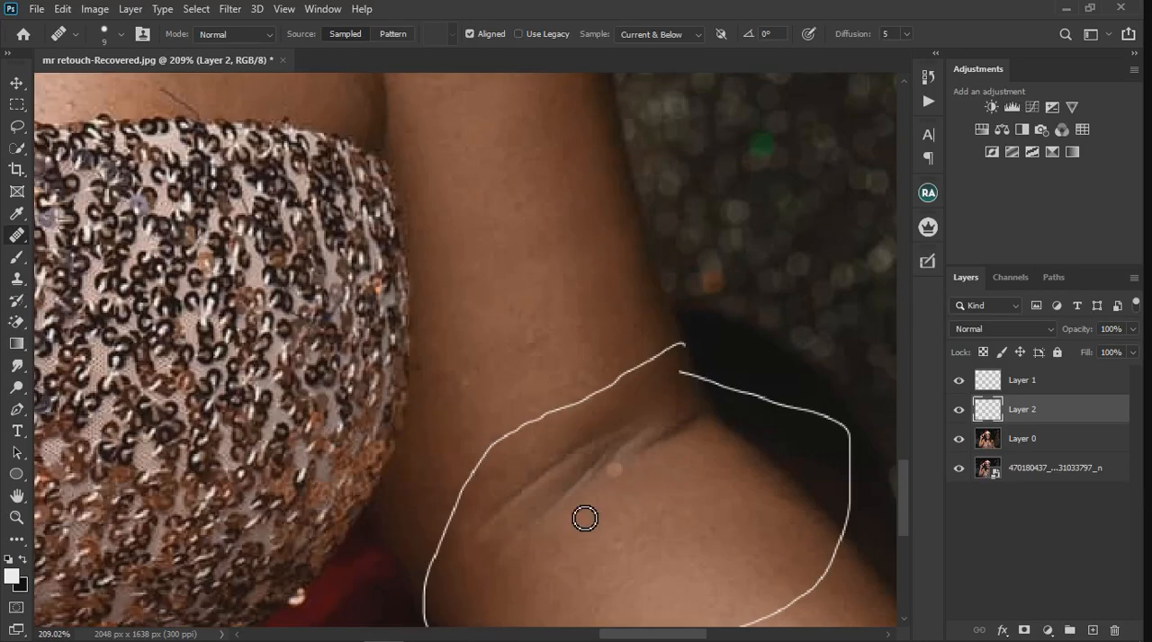
left_click(614, 464)
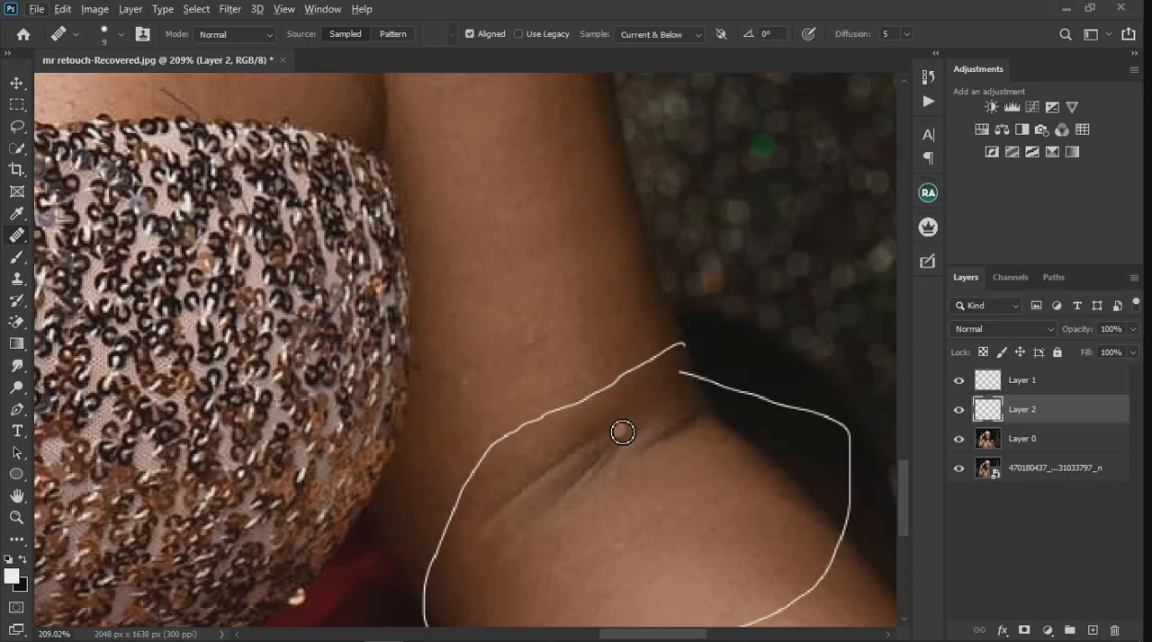
mouse_move(632, 439)
left_mouse_down()
mouse_move(514, 522)
mouse_move(546, 515)
left_mouse_up()
Heal the dark, spotted skin inside the outlined elbow area of the raised arm
scroll(546, 515, "down", 8)
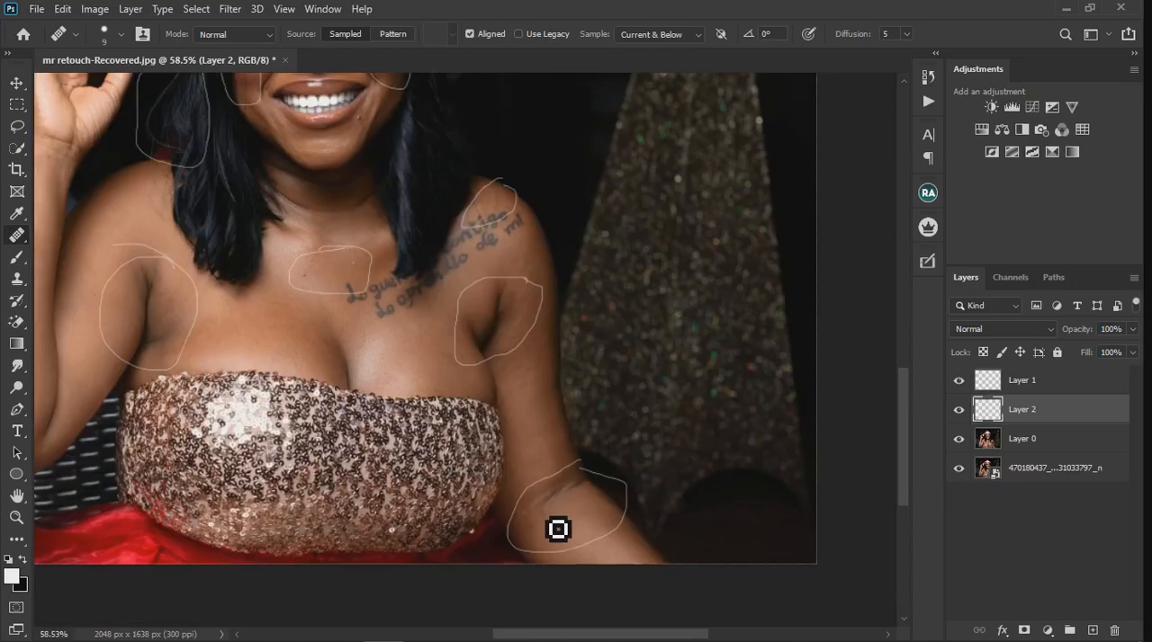
scroll(485, 400, "down", 1)
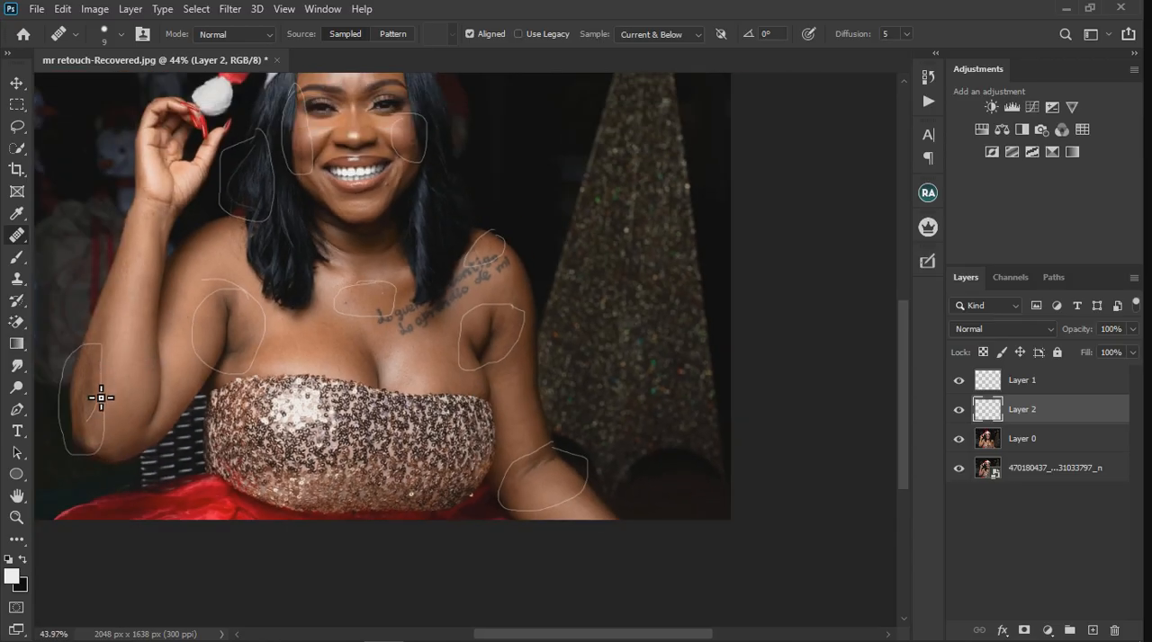
scroll(98, 400, "up", 5)
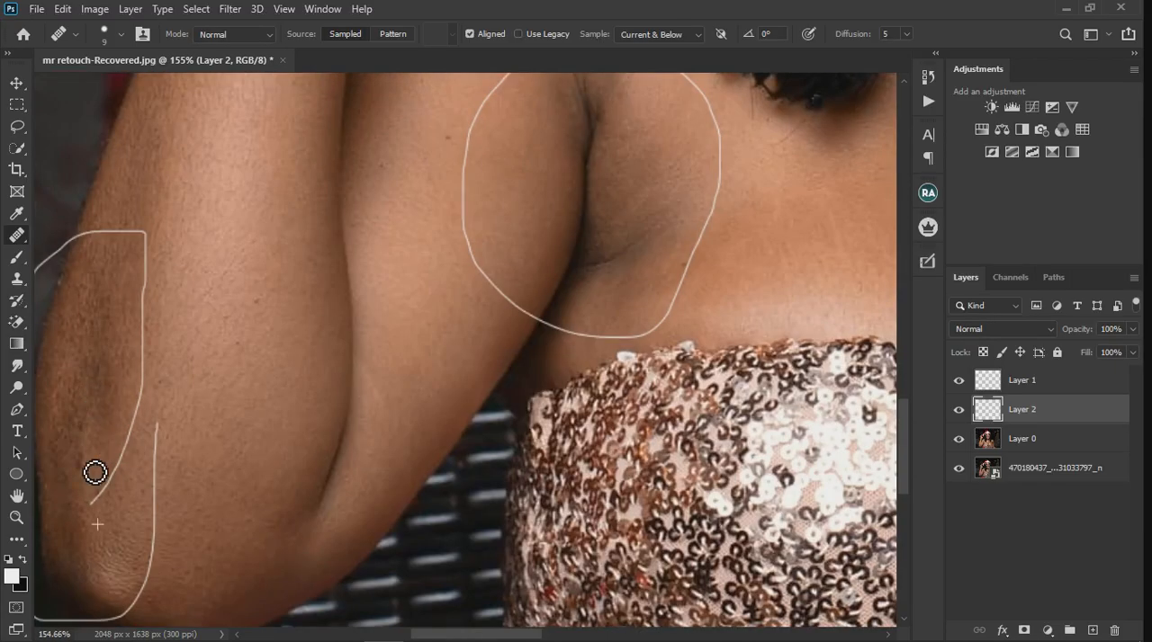
left_click(104, 461, "alt")
left_click(117, 382)
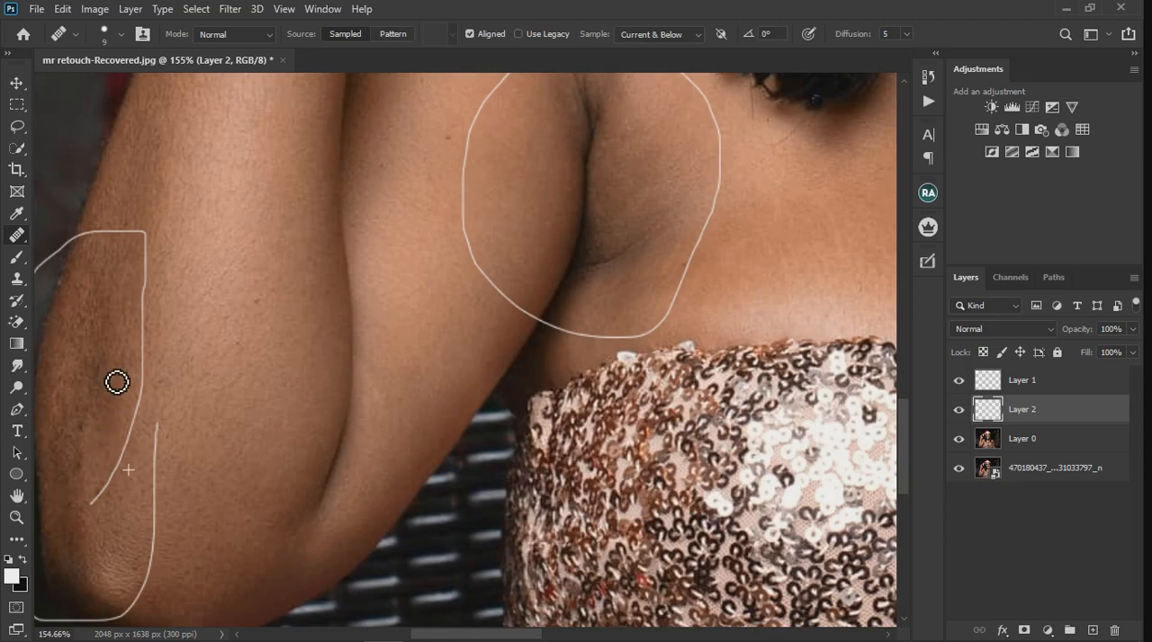
left_click(103, 450, "alt")
left_click(105, 354)
left_click(108, 440, "alt")
left_click(106, 365)
left_click(83, 478, "alt")
left_click(90, 366)
left_click(102, 450, "alt")
left_click(83, 390)
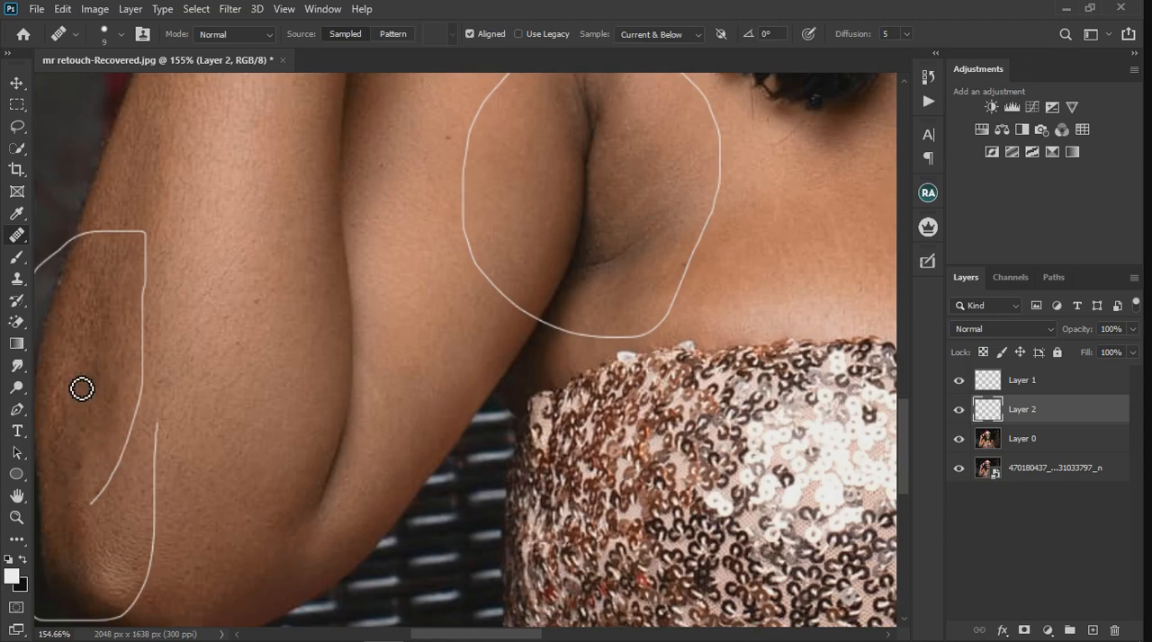
left_click(65, 465, "alt")
left_click(82, 436)
left_click(88, 512, "alt")
left_click(93, 476)
Heal the mole, bumps and small spots inside the outlined patch on the central upper chest
scroll(171, 463, "down", 4)
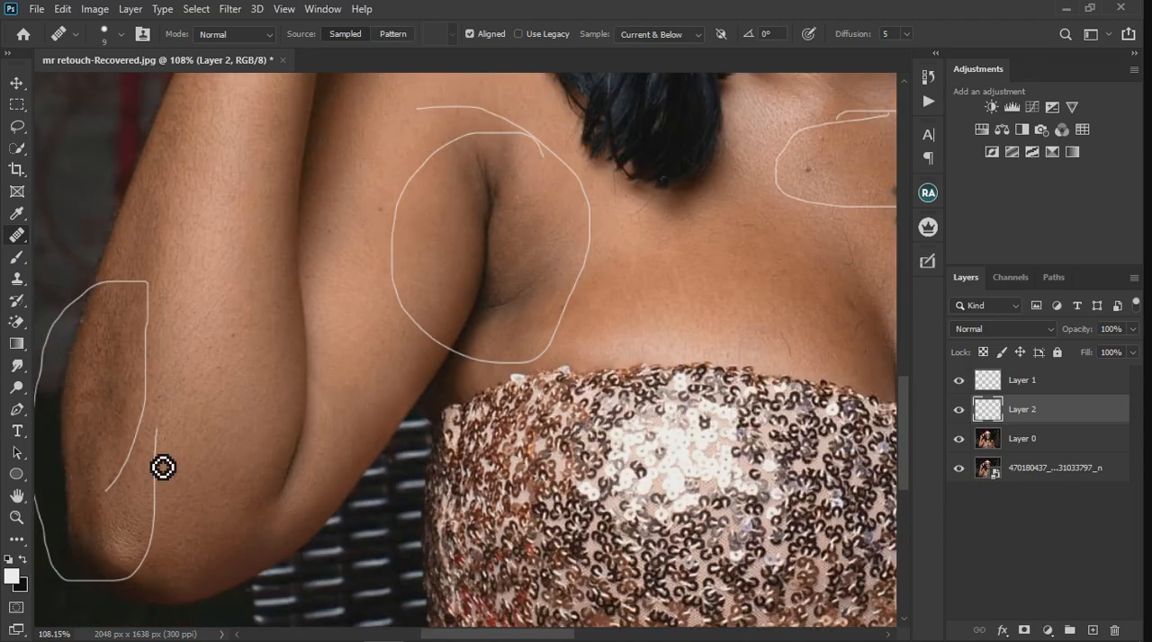
scroll(368, 326, "down", 1)
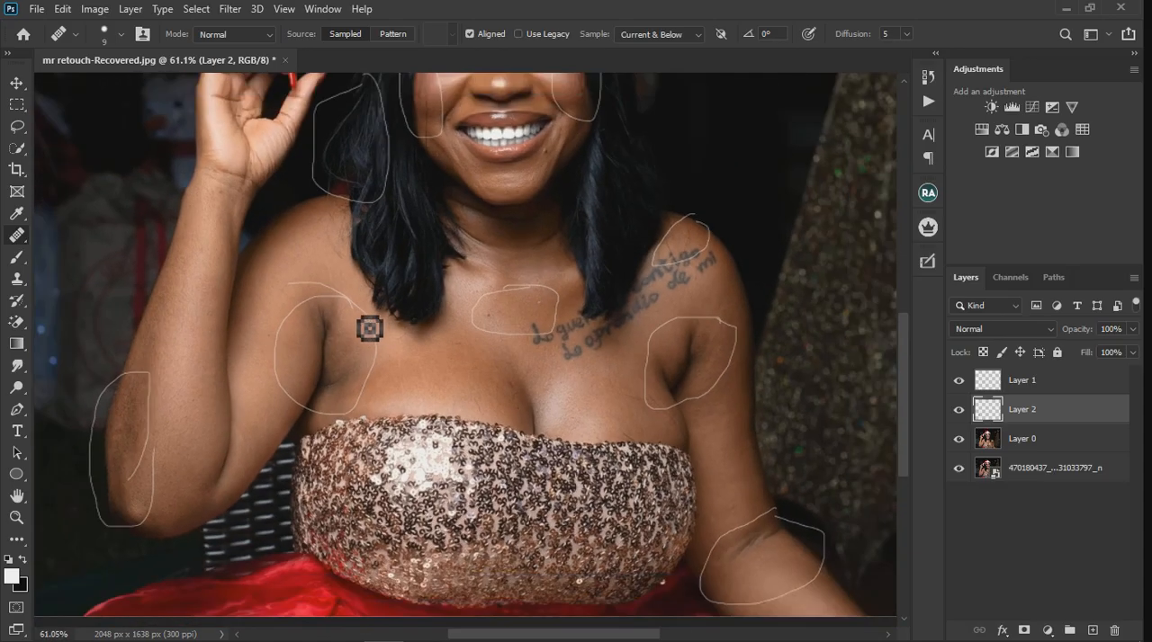
scroll(501, 316, "up", 4)
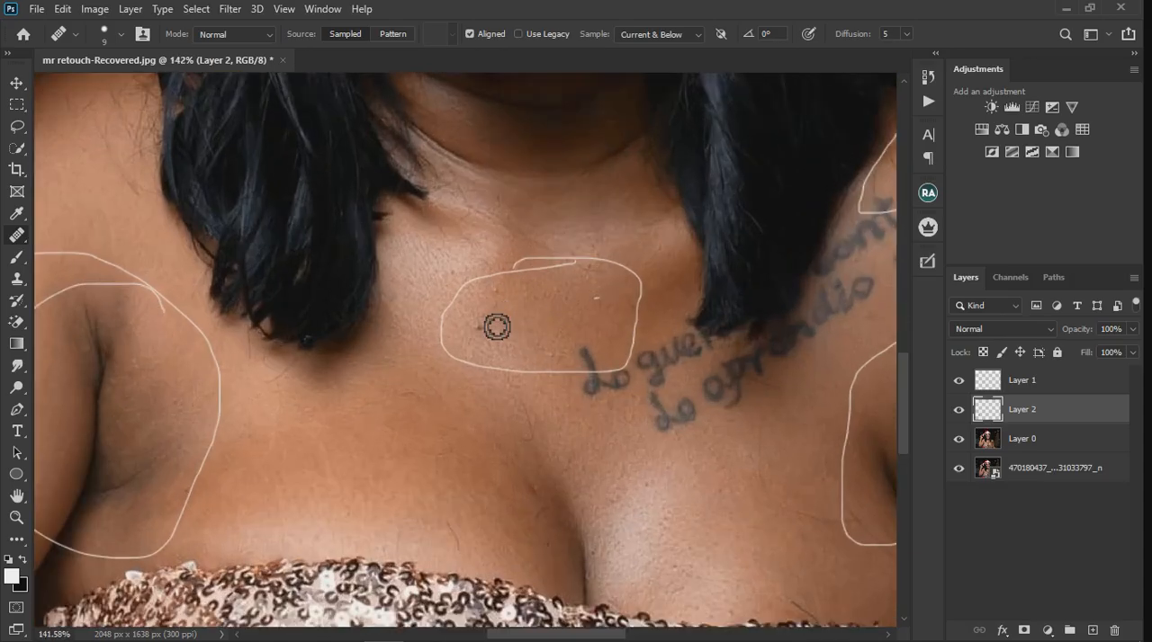
left_click(490, 344)
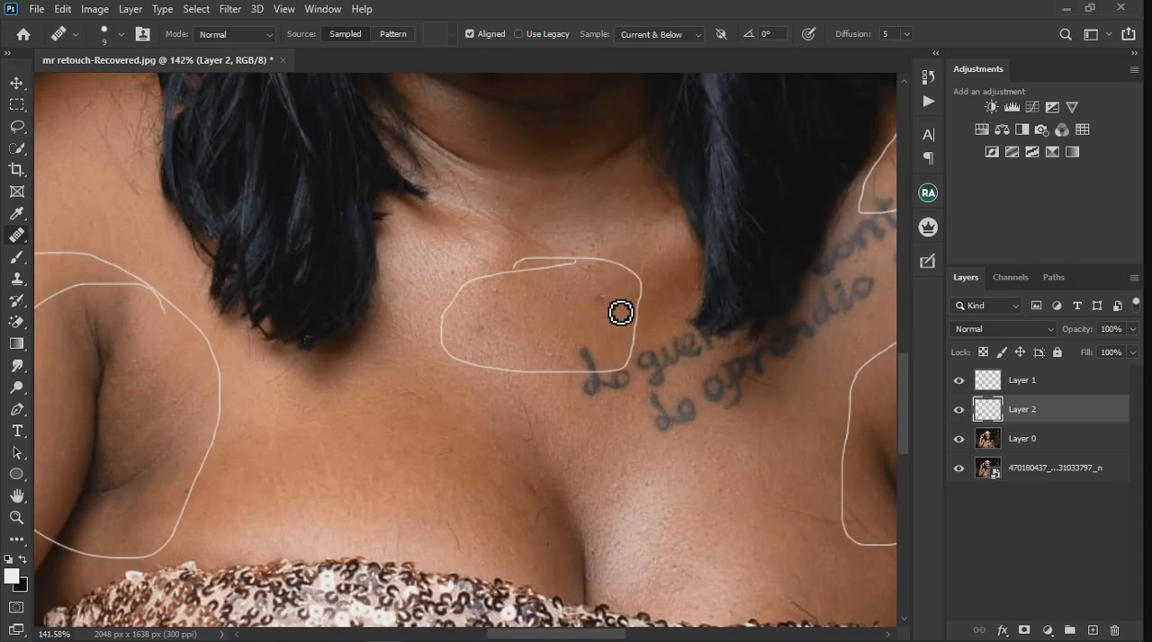
left_click(547, 315, "alt")
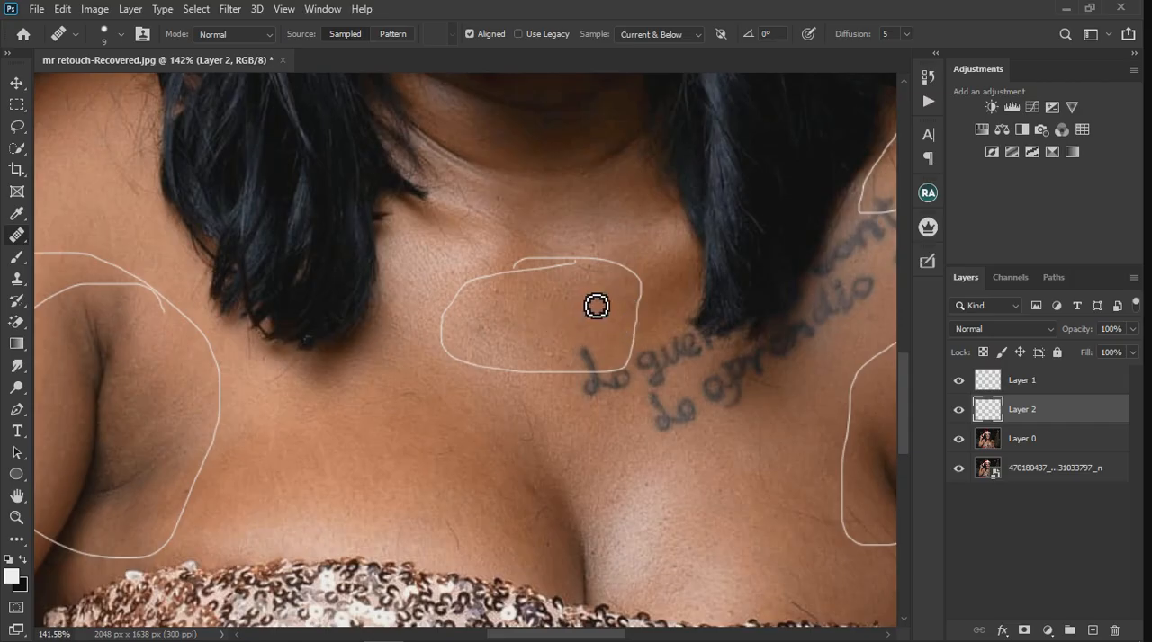
left_click(620, 322)
left_click(505, 328, "alt")
left_click(507, 320)
left_click(506, 306, "alt")
left_click(500, 293)
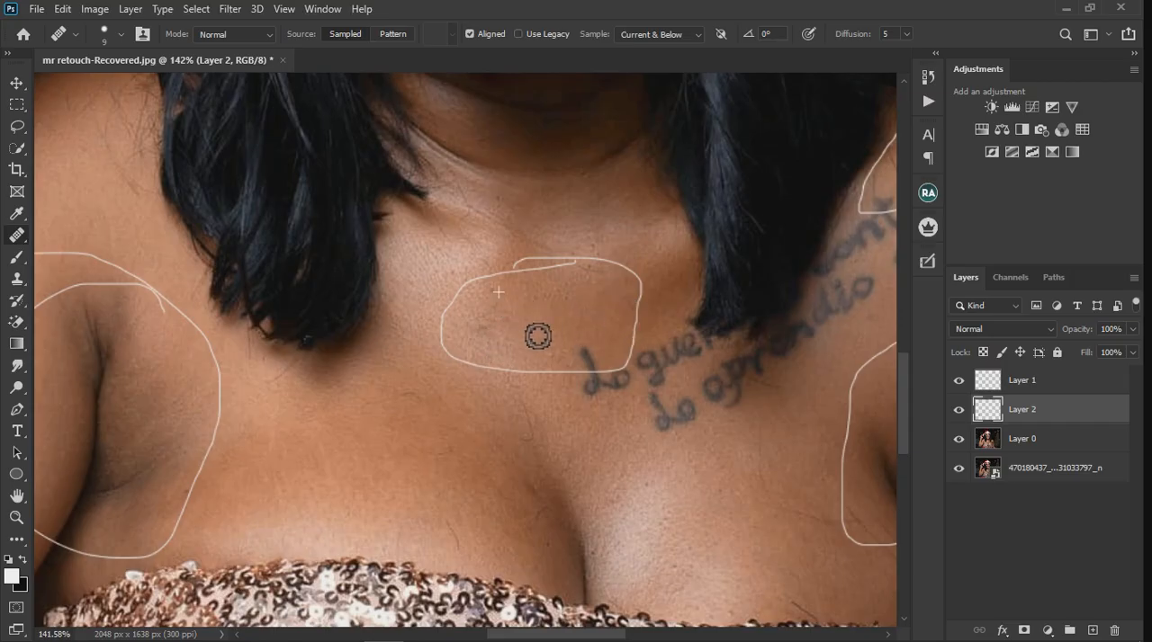
left_click(549, 358, "alt")
left_click(545, 351)
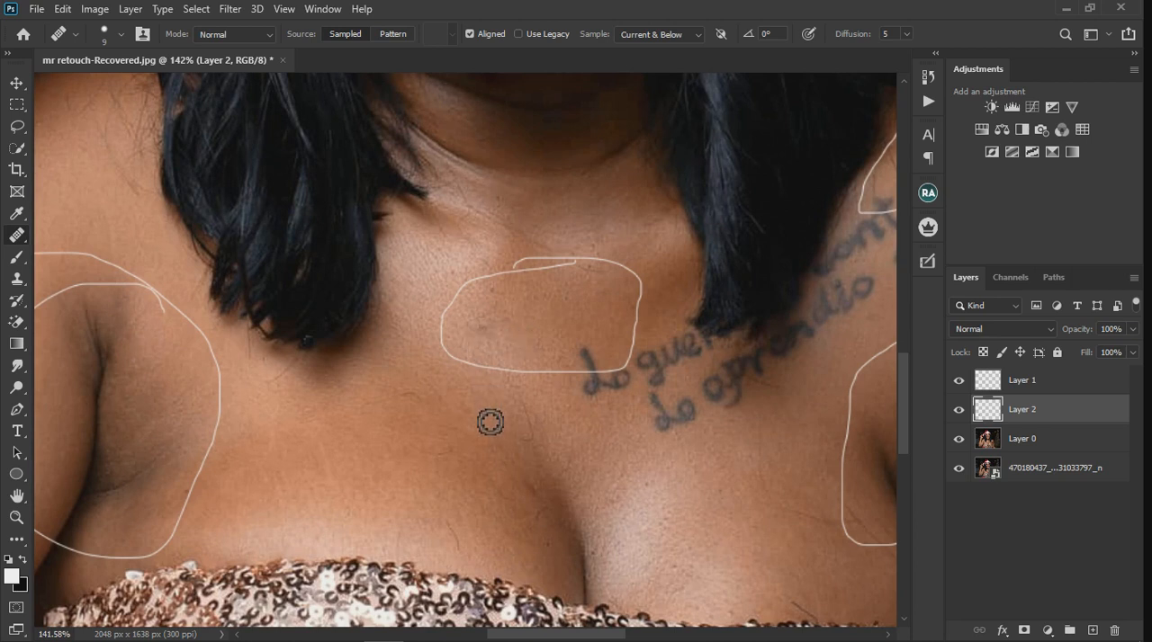
Remove the stray hairs and small spots from the chest skin between the sequined dress and the outlined patch
scroll(435, 531, "up", 2)
left_click(442, 543, "alt")
left_click_drag(461, 526, 468, 564)
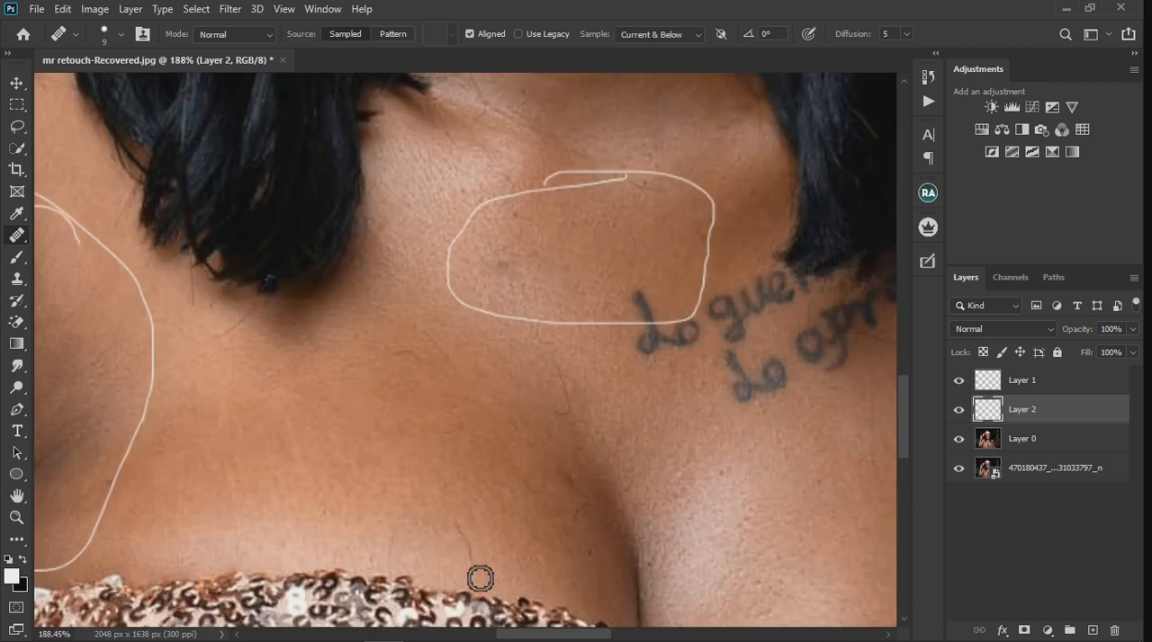
left_click(546, 528, "alt")
left_click(576, 521)
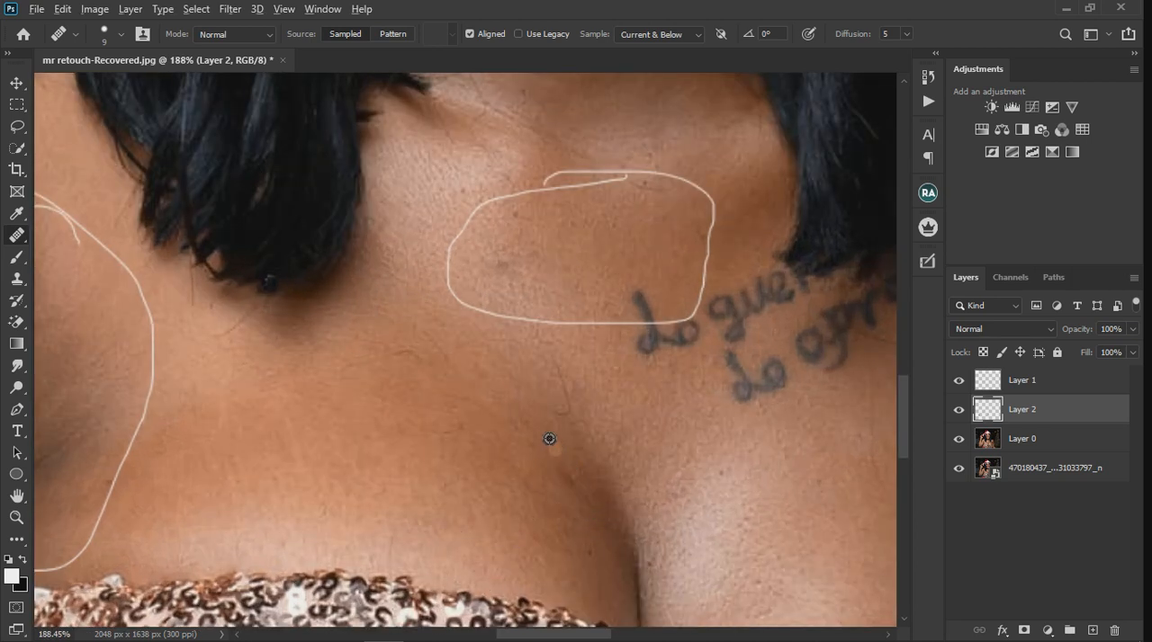
left_click(539, 402, "alt")
left_click_drag(562, 376, 573, 402)
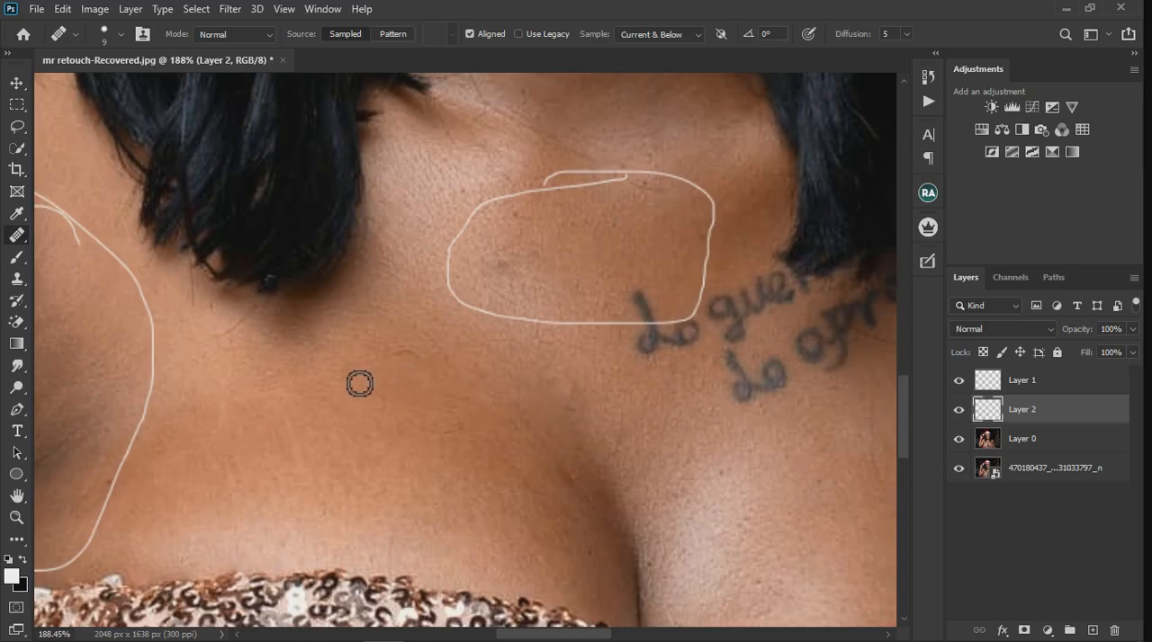
left_click(448, 431)
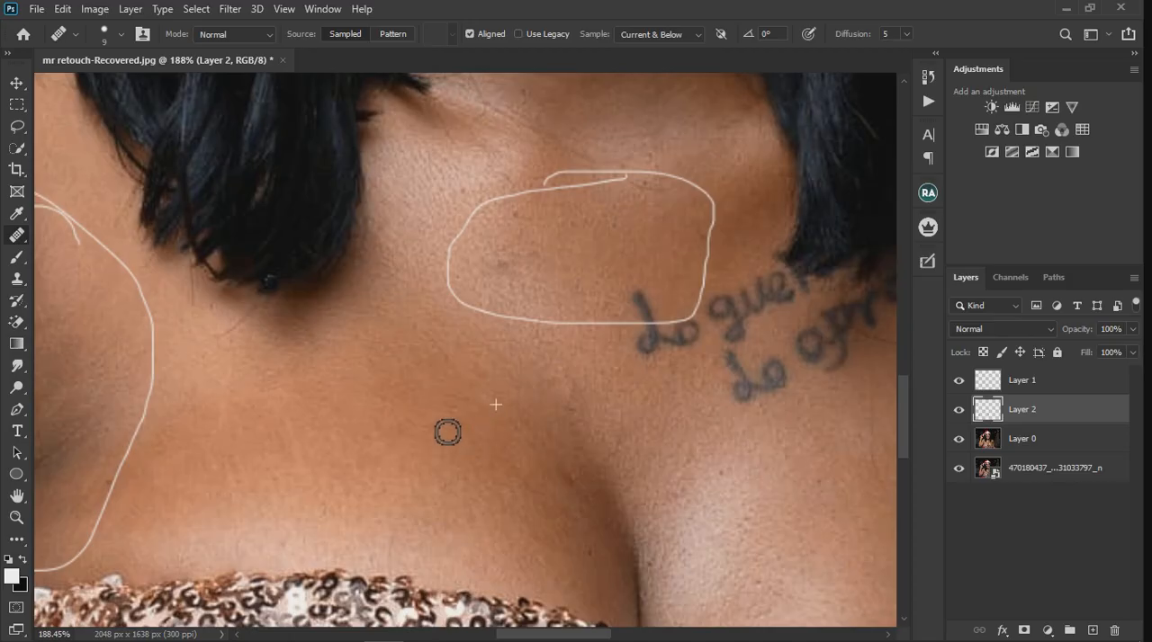
Heal the fine lines on the chest skin between the tattoo and the underarm of the lowered arm
scroll(320, 455, "down", 6)
scroll(666, 461, "up", 5)
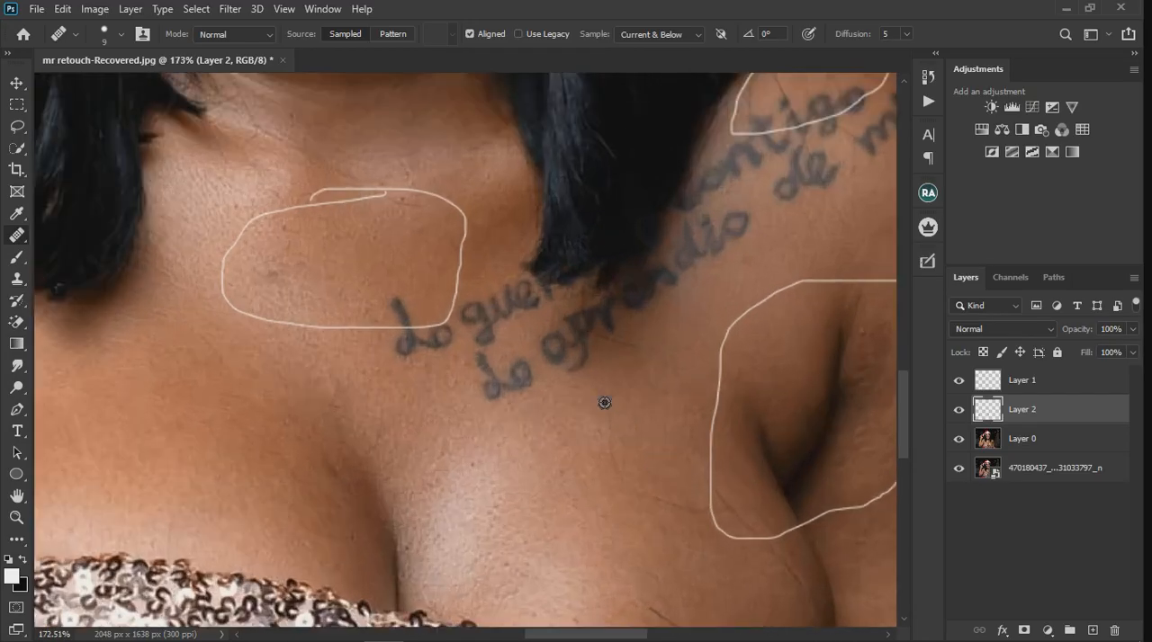
left_click(605, 403, "alt")
mouse_move(617, 408)
left_mouse_down()
mouse_move(631, 481)
mouse_move(659, 507)
mouse_move(720, 522)
left_mouse_up()
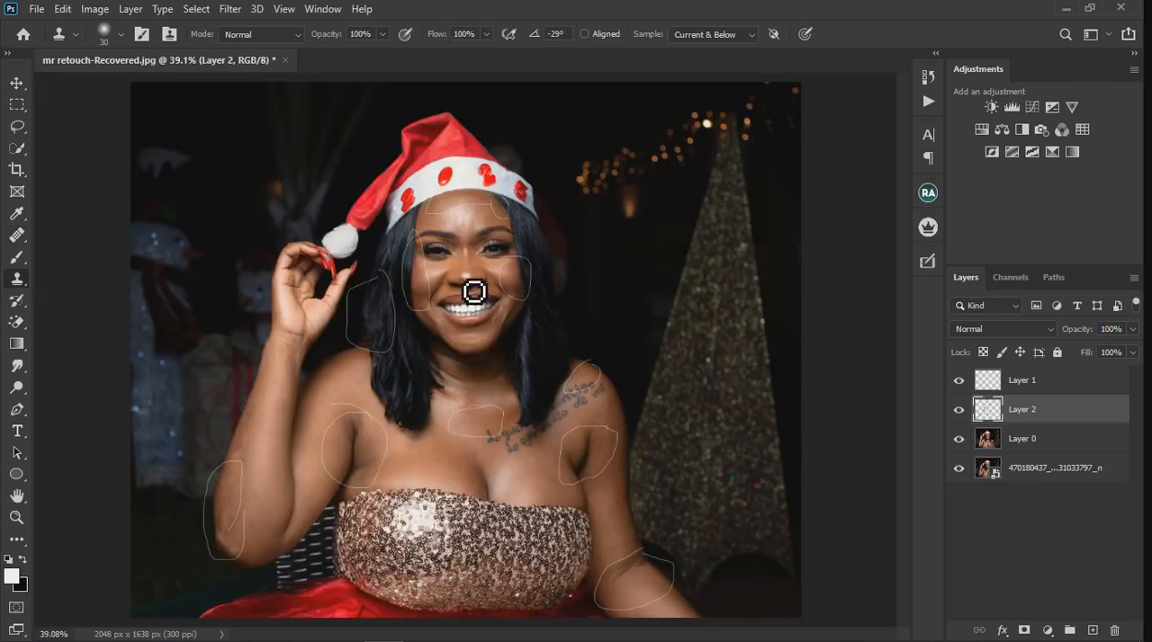
Toggle the visibility of Layer 2 to compare the retouch before and after, and hide the marking outlines on Layer 1
scroll(475, 291, "up", 4)
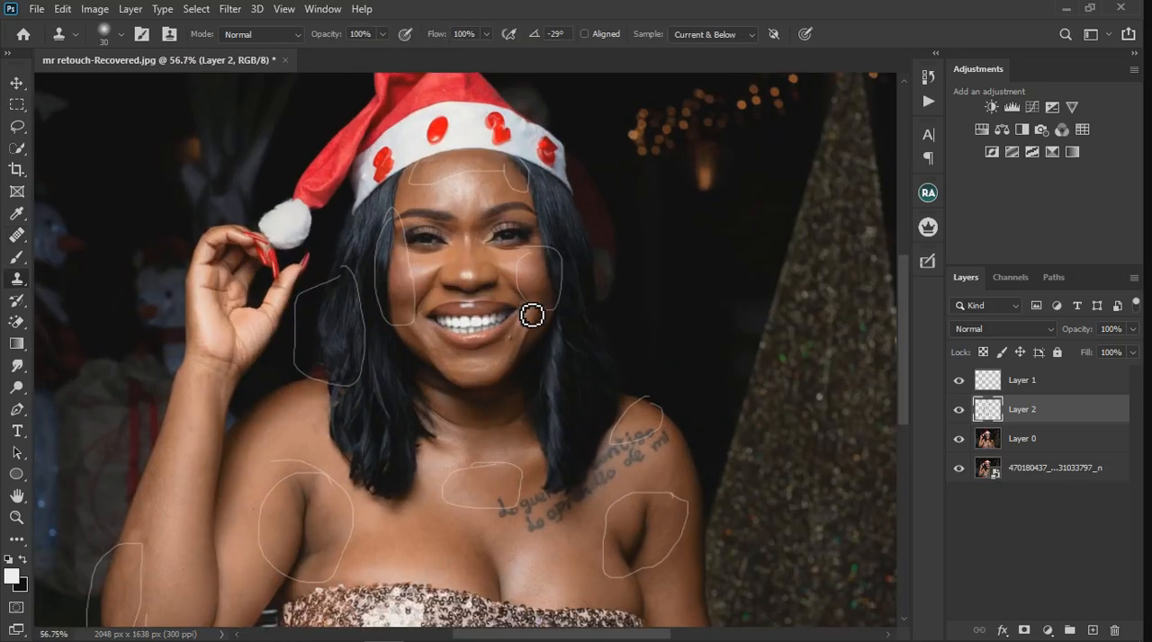
left_click(960, 411)
left_click(960, 411)
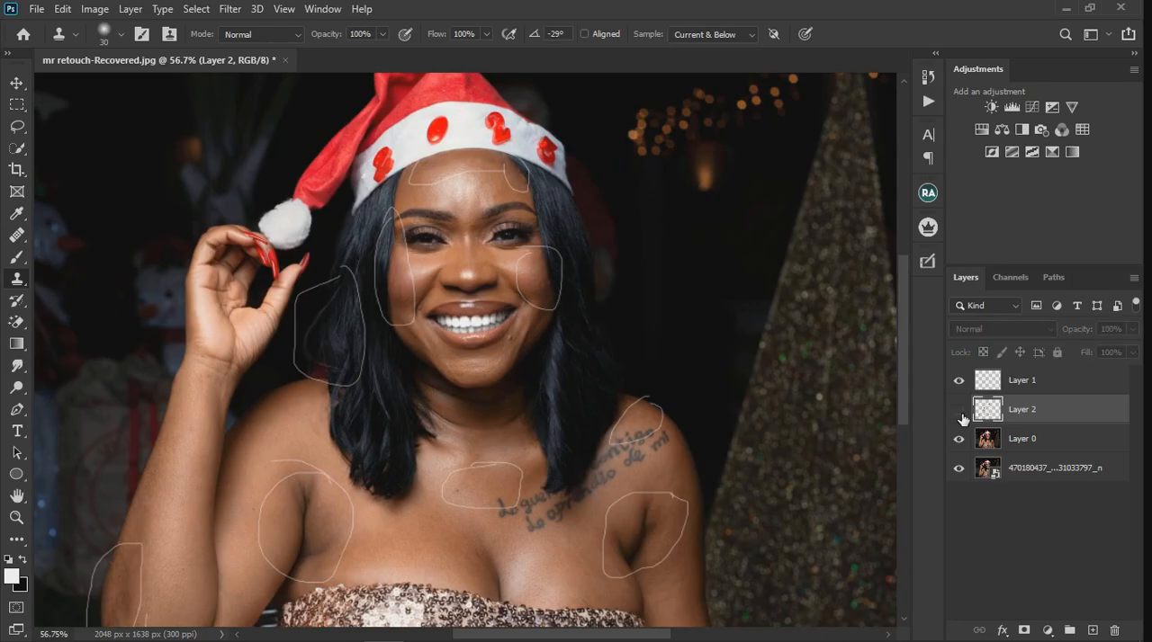
left_click(960, 412)
scroll(491, 364, "down", 1)
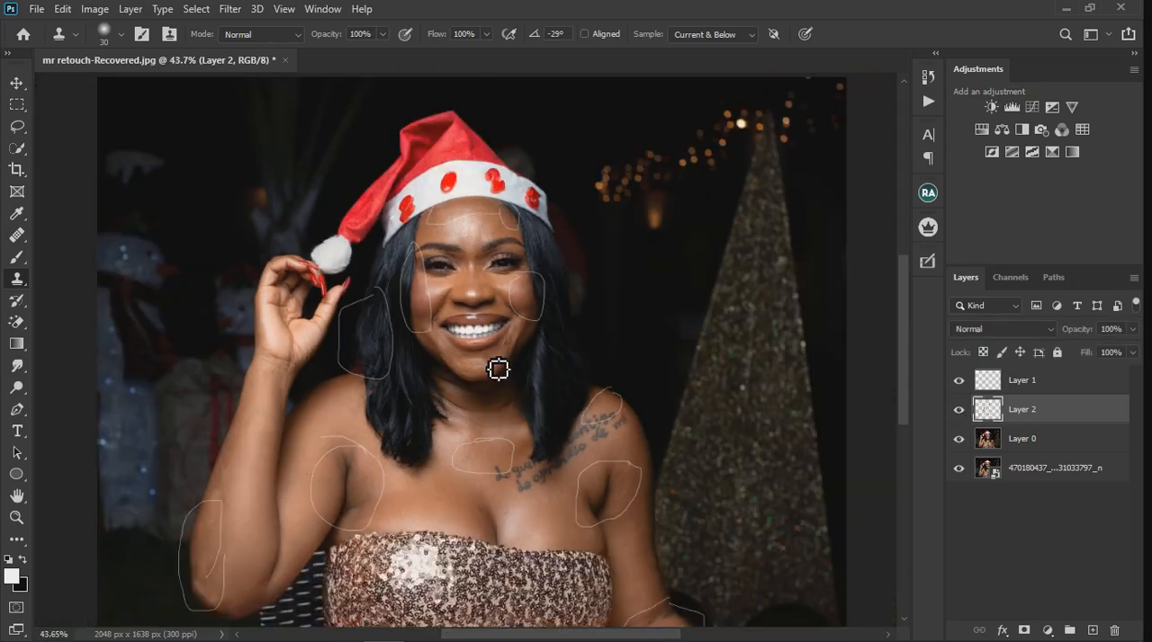
left_click(959, 411)
left_click(959, 411)
left_click(960, 384)
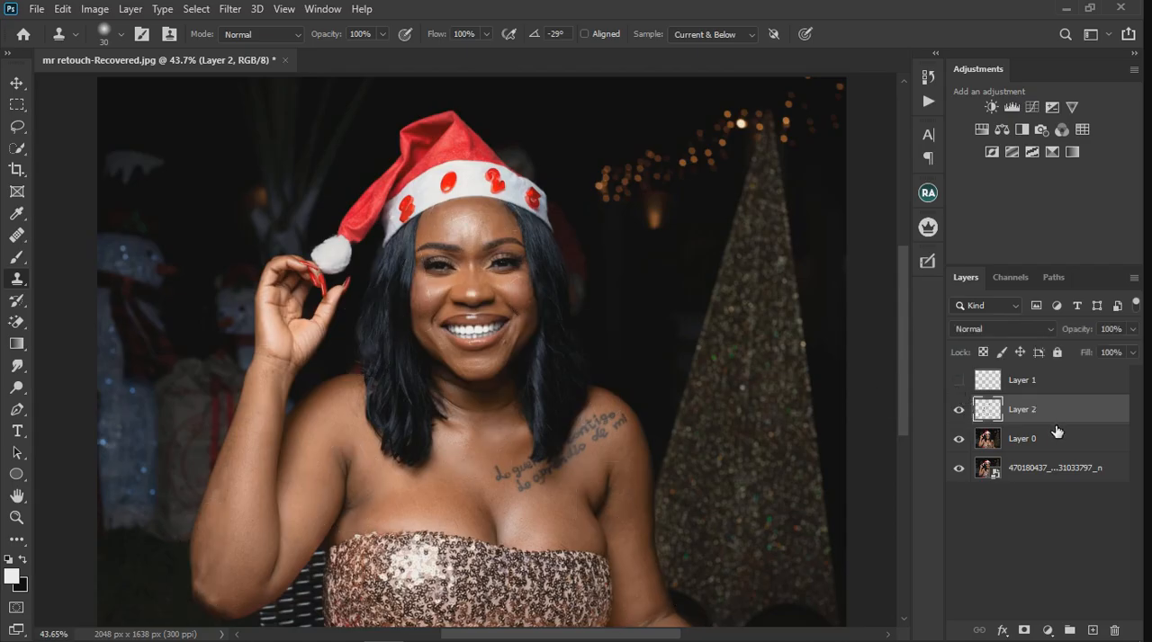
Stamp the visible layers onto a new layer above Layer 2 and run 2 Gaussian frequency separation on it with a 4.1 pixel radius
key("ctrl+shift+alt+e")
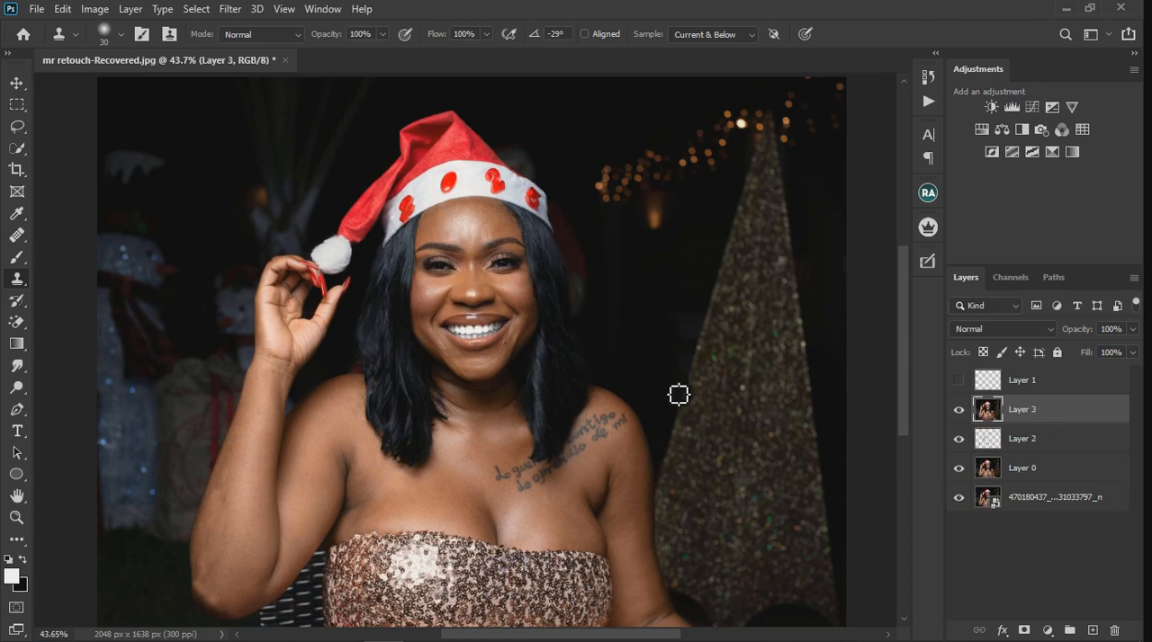
scroll(490, 247, "up", 3)
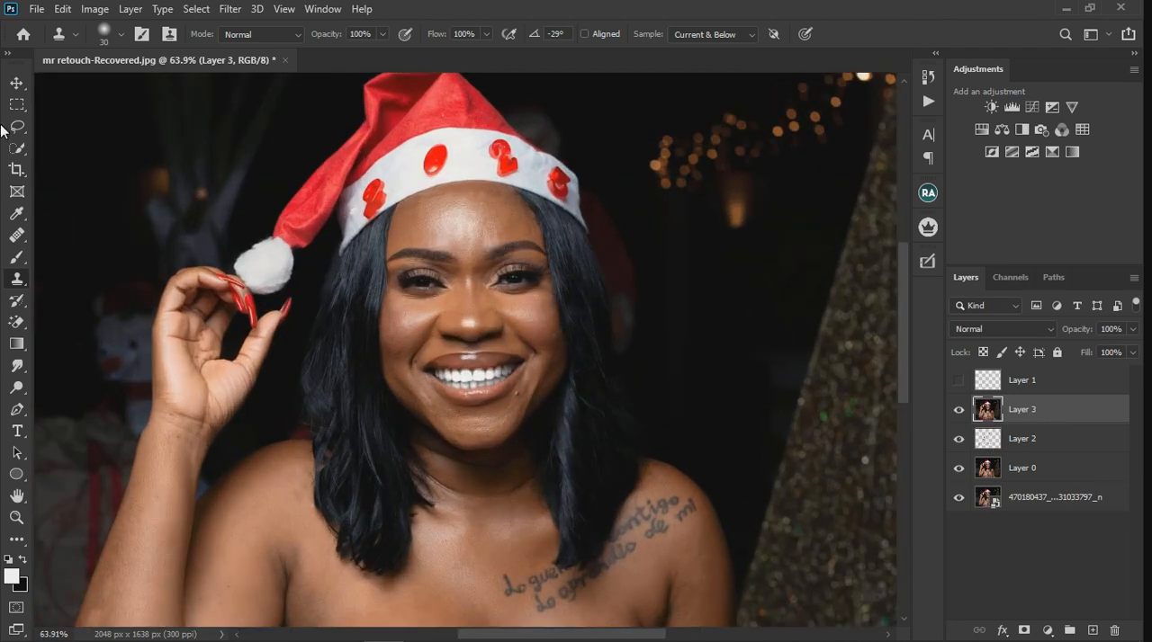
left_click(16, 82)
left_click(934, 262)
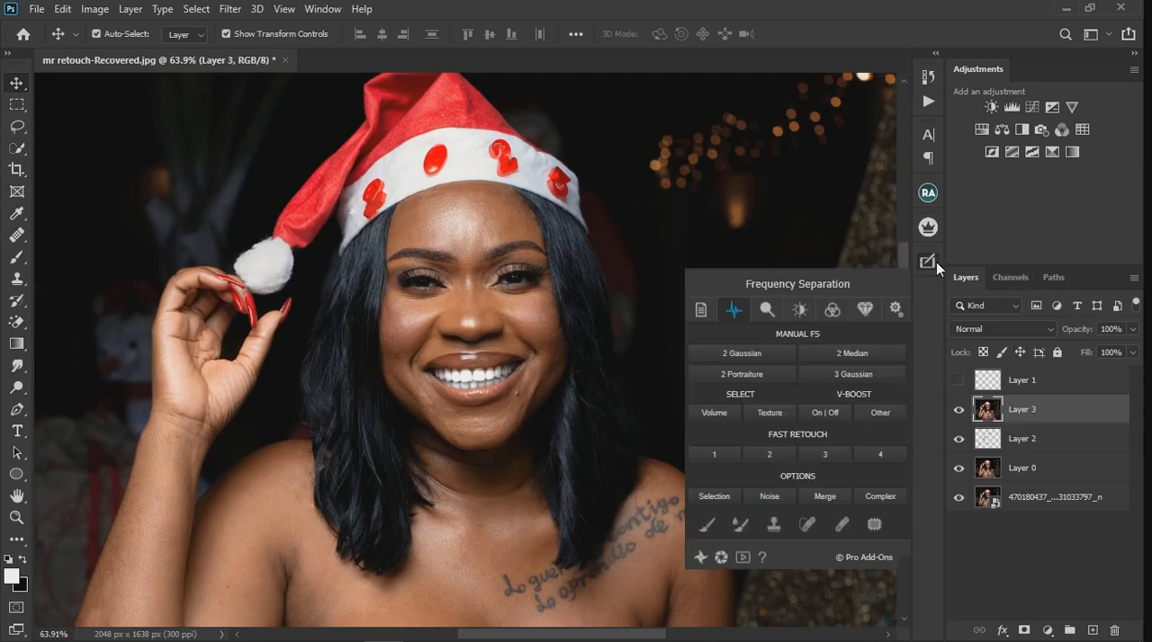
left_click(737, 355)
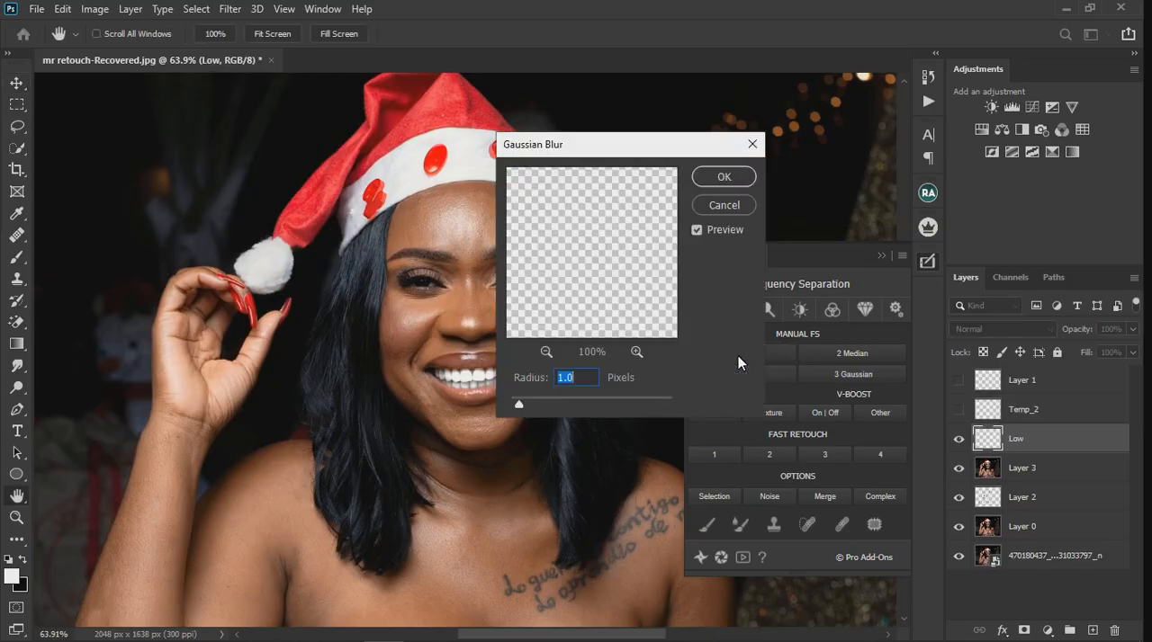
left_click_drag(518, 404, 547, 405)
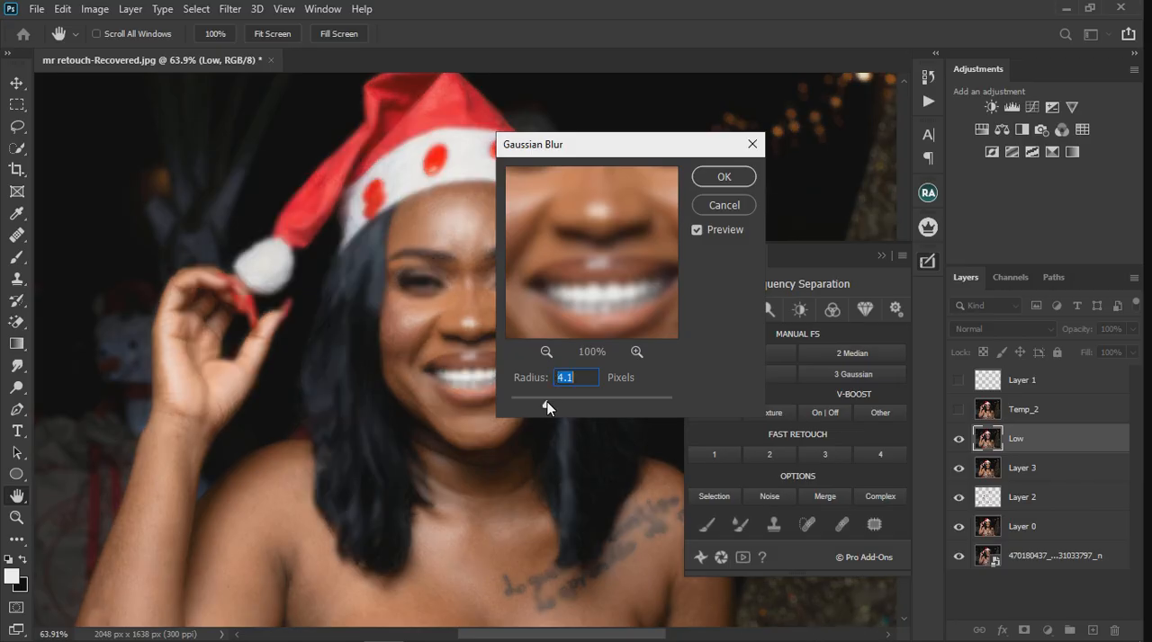
left_click(724, 178)
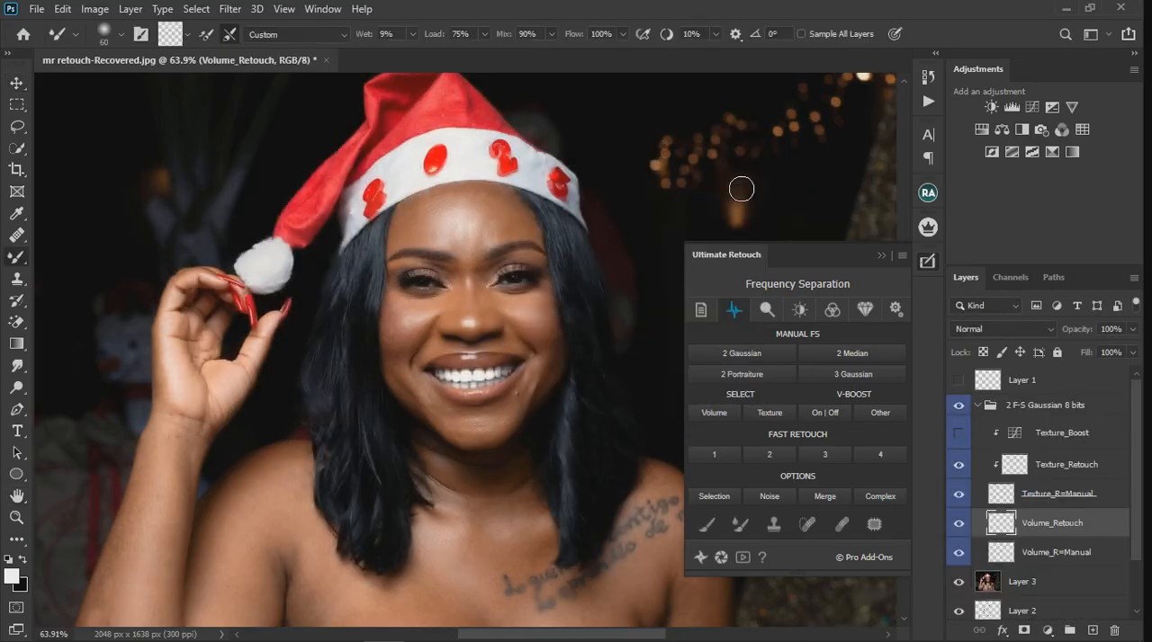
left_click(883, 255)
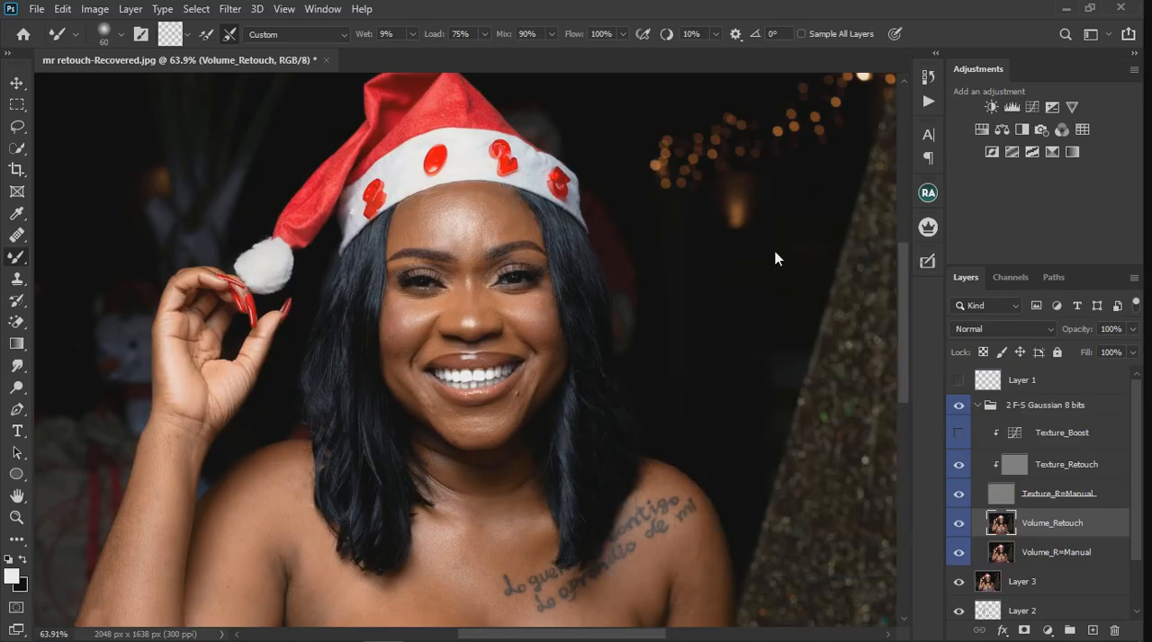
Smooth the skin tones along the elbow, forearm and upper arm of the raised arm with the Mixer Brush on the Volume_Retouch layer
scroll(496, 192, "down", 2)
scroll(357, 451, "up", 1)
scroll(356, 451, "up", 2)
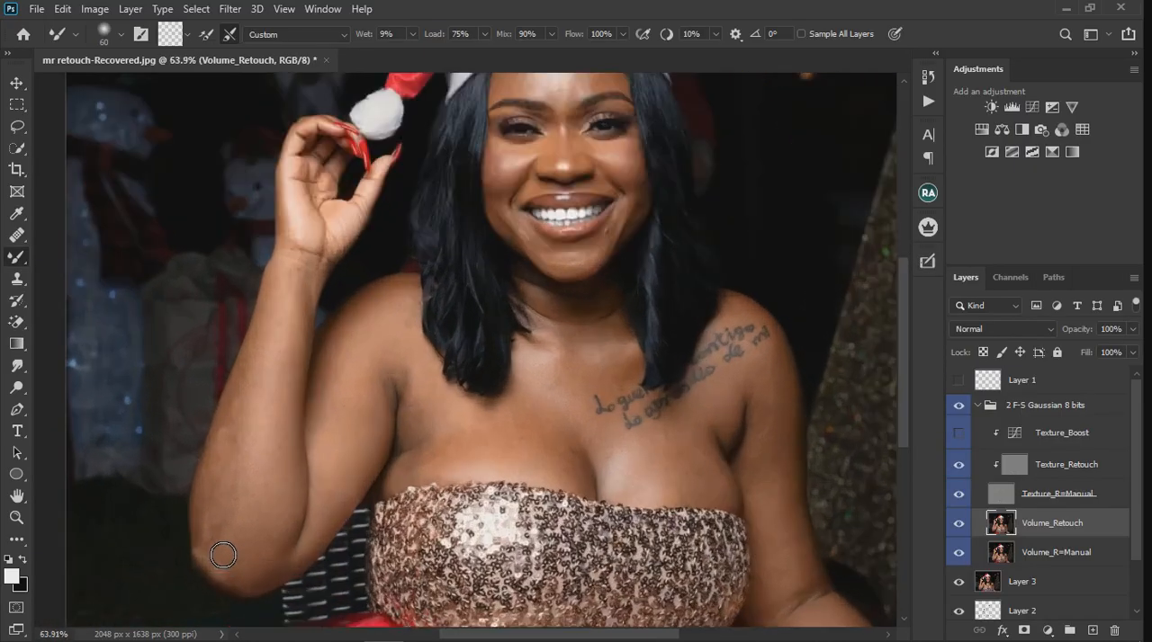
scroll(255, 419, "up", 1)
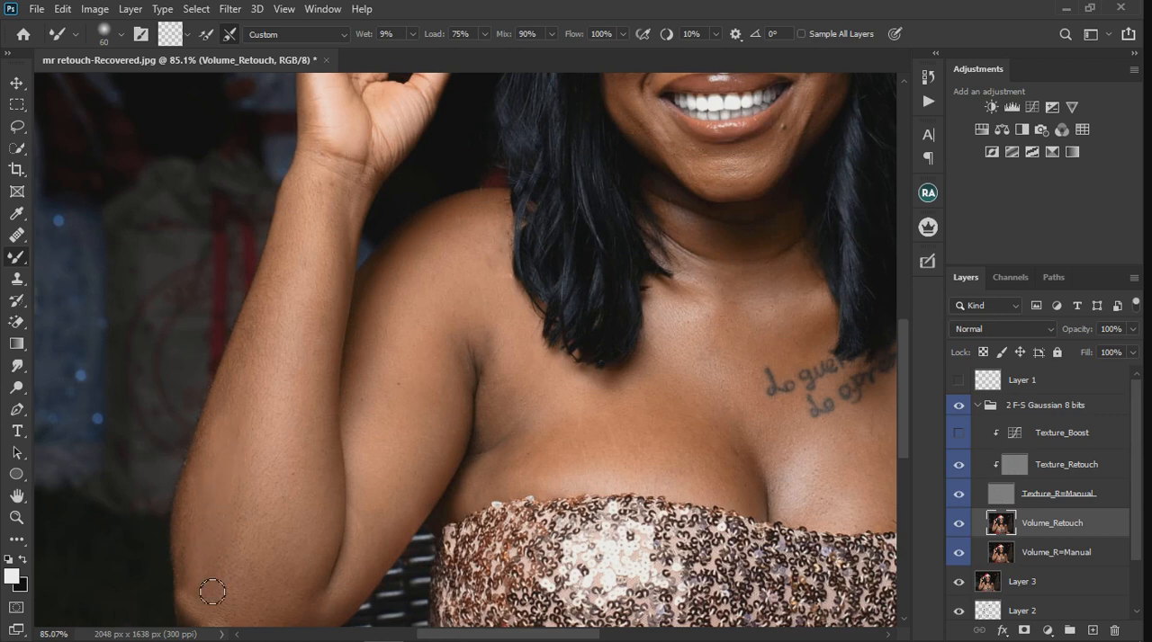
scroll(267, 428, "down", 3)
scroll(267, 428, "up", 2)
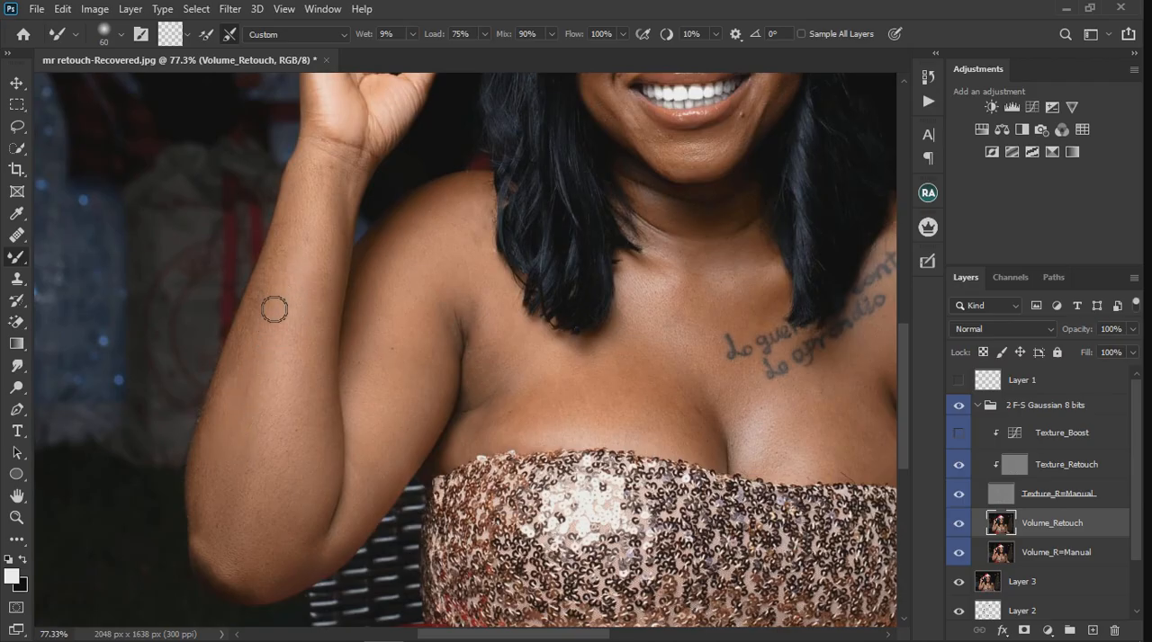
scroll(551, 405, "up", 2)
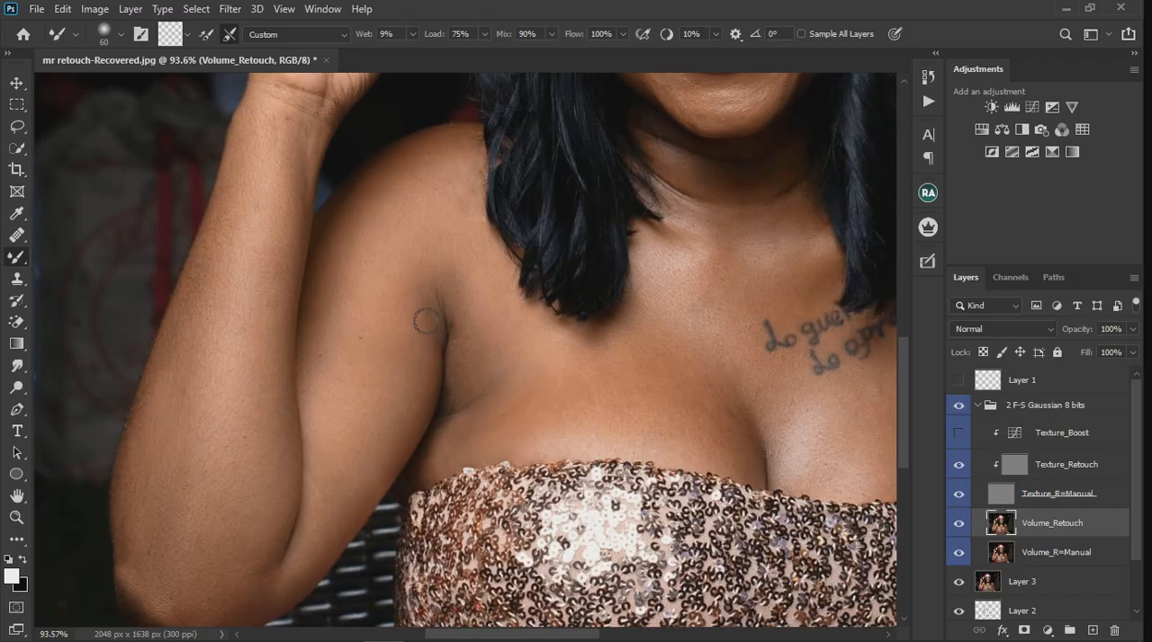
Blend the skin tones on the lowered arm, from beside the underarm down to the forearm, with the Mixer Brush
scroll(415, 358, "down", 3)
scroll(431, 357, "down", 2)
scroll(743, 410, "up", 5)
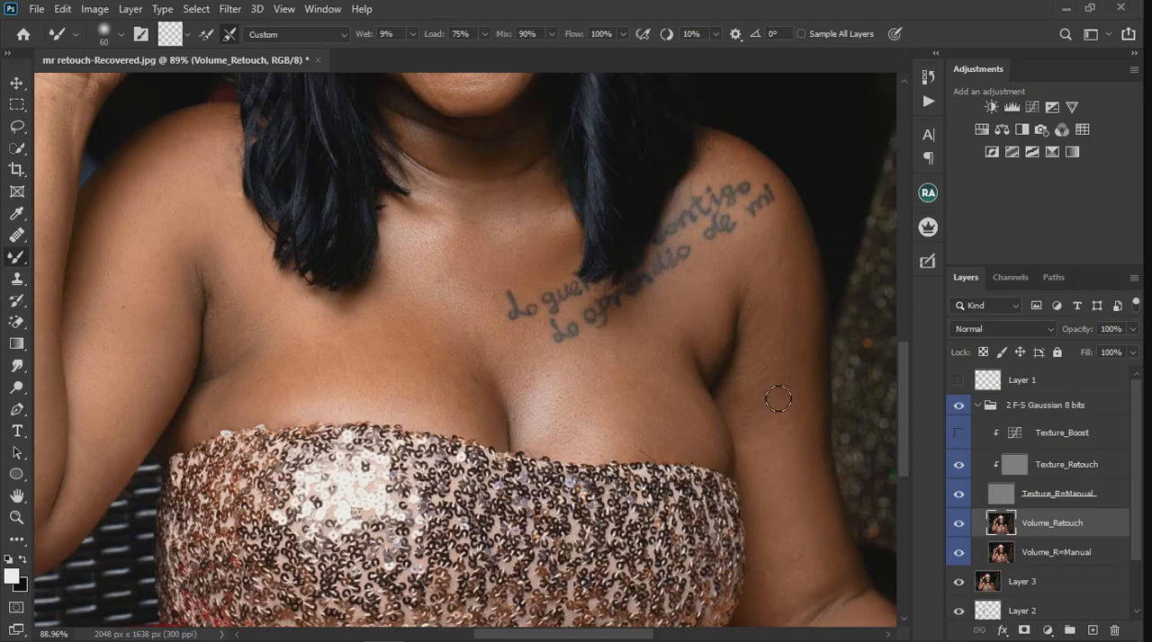
scroll(774, 392, "down", 3)
scroll(809, 576, "up", 4)
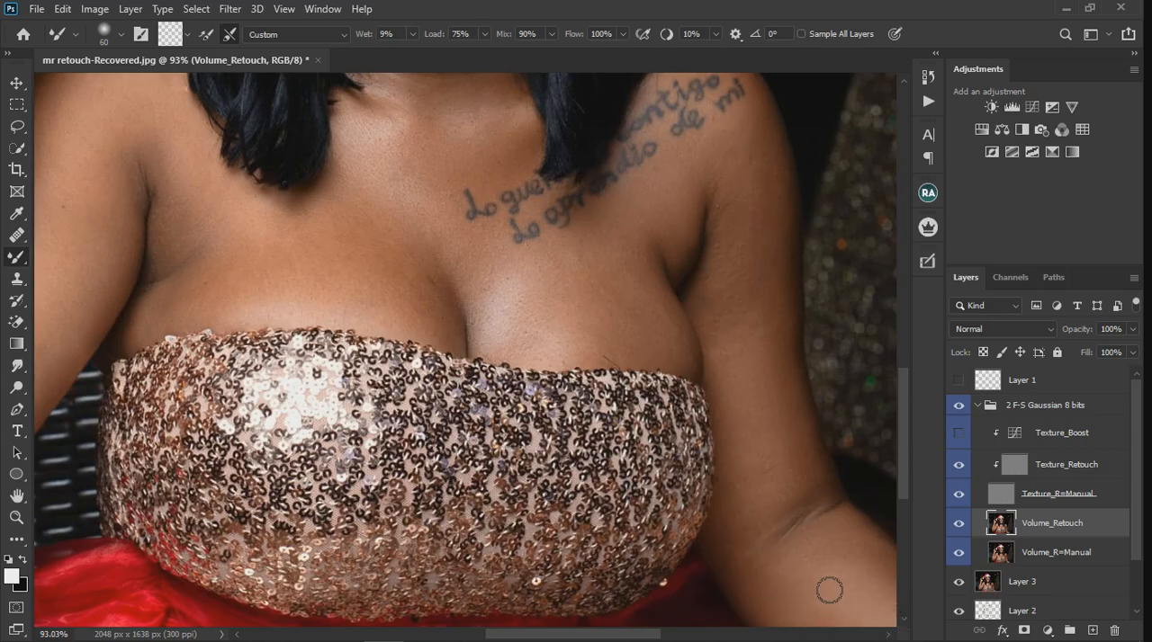
Blend the uneven tones across the forehead, along the hat edge and down toward the eyebrow, with the Mixer Brush
scroll(828, 591, "down", 3)
scroll(573, 254, "down", 1)
scroll(419, 198, "up", 5)
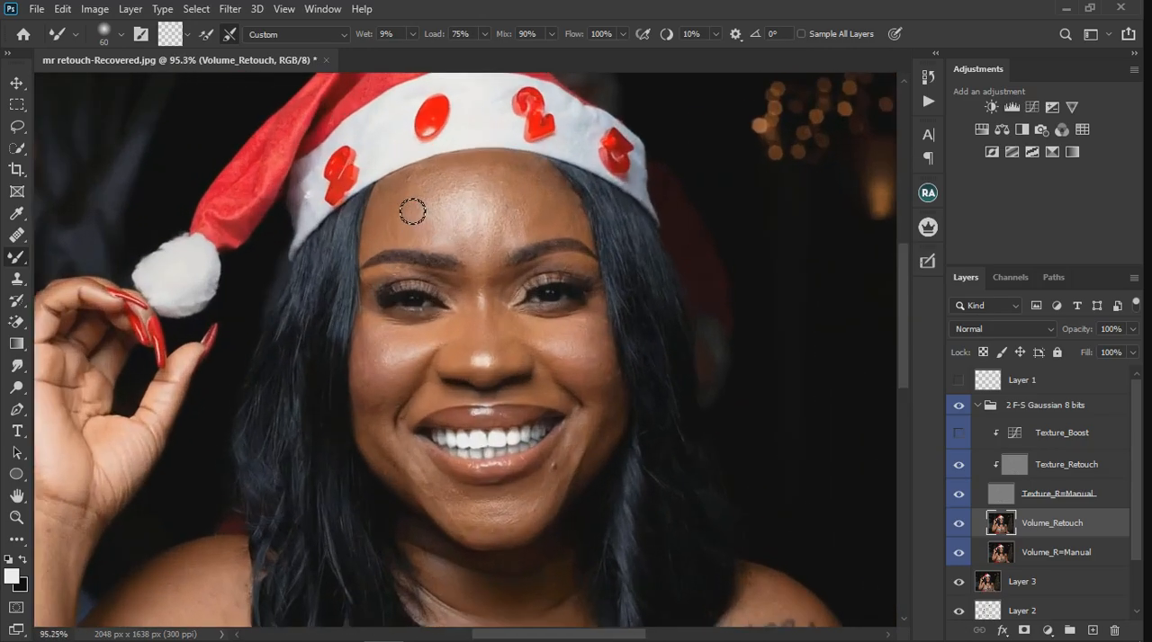
scroll(463, 158, "up", 2)
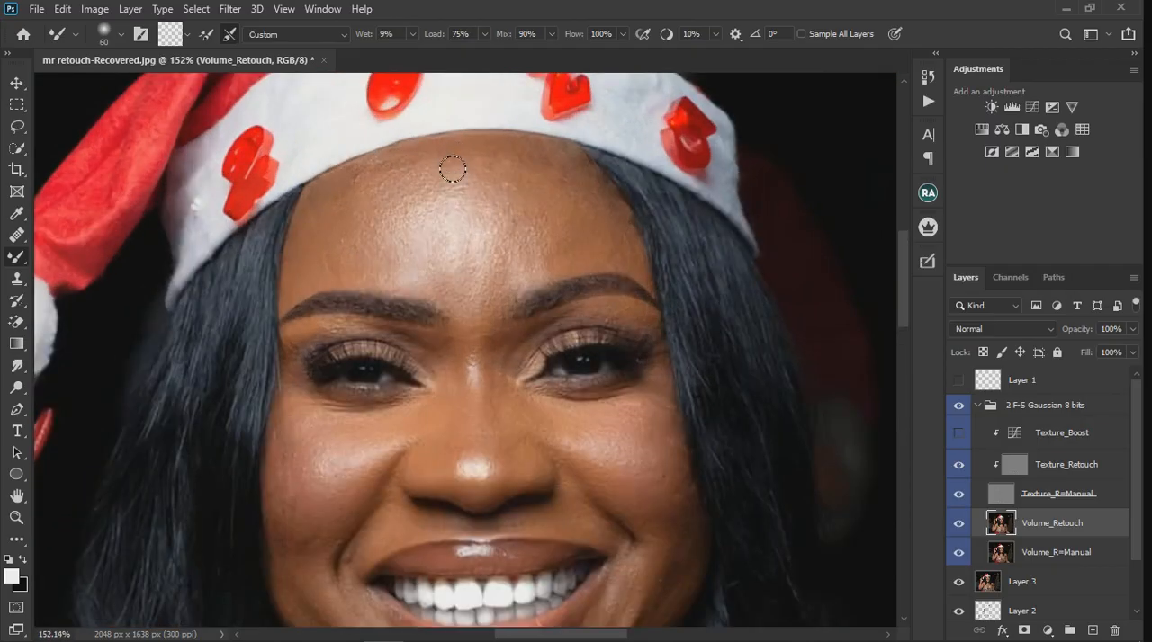
mouse_move(453, 170)
left_mouse_down()
mouse_move(399, 193)
mouse_move(415, 188)
mouse_move(404, 178)
mouse_move(357, 208)
mouse_move(435, 169)
left_mouse_up()
left_click_drag(521, 167, 569, 193)
mouse_move(367, 217)
left_mouse_down()
mouse_move(344, 202)
mouse_move(330, 231)
mouse_move(340, 280)
mouse_move(357, 289)
mouse_move(345, 276)
left_mouse_up()
Blend the skin tones on the cheeks with the Mixer Brush at size 35
scroll(550, 216, "down", 3)
scroll(497, 567, "up", 3)
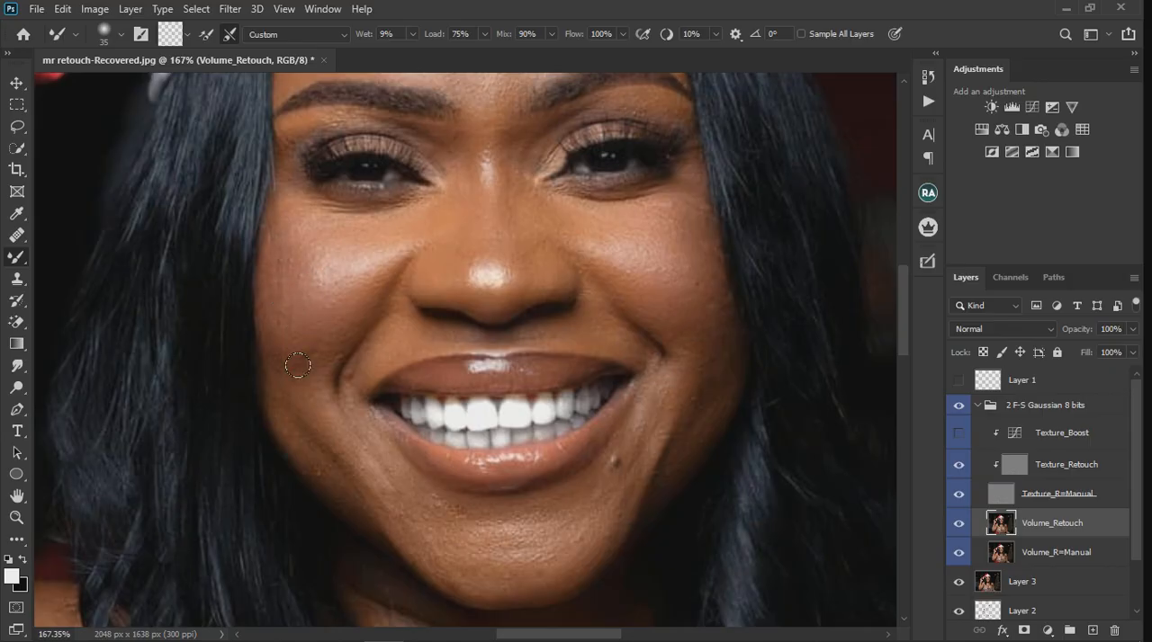
scroll(454, 242, "down", 8)
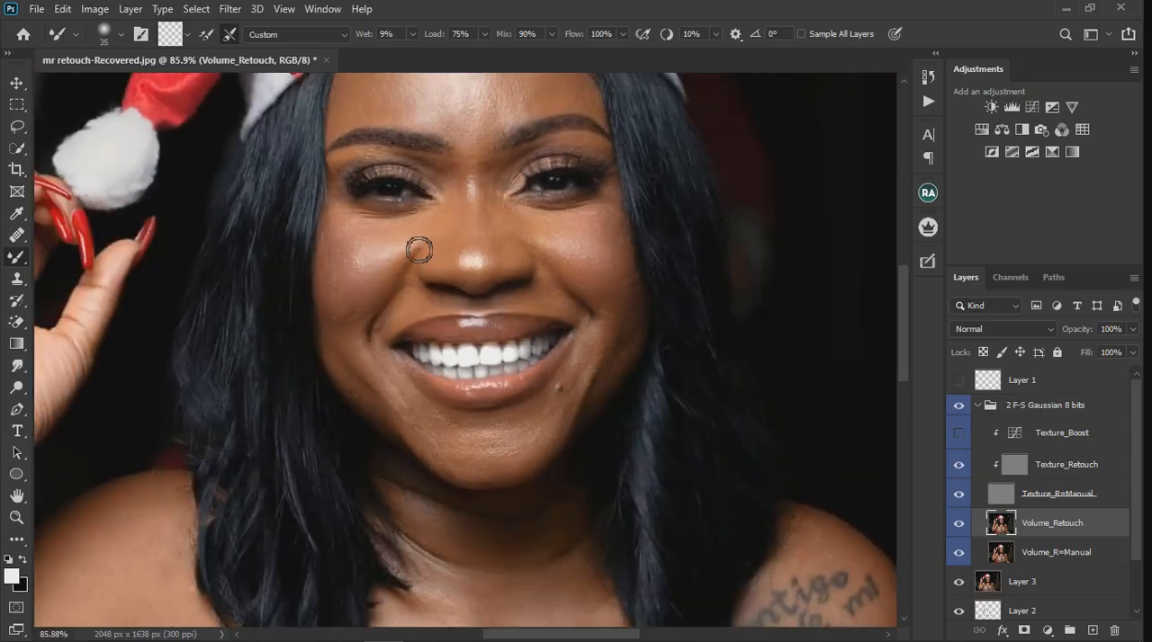
scroll(482, 506, "up", 2)
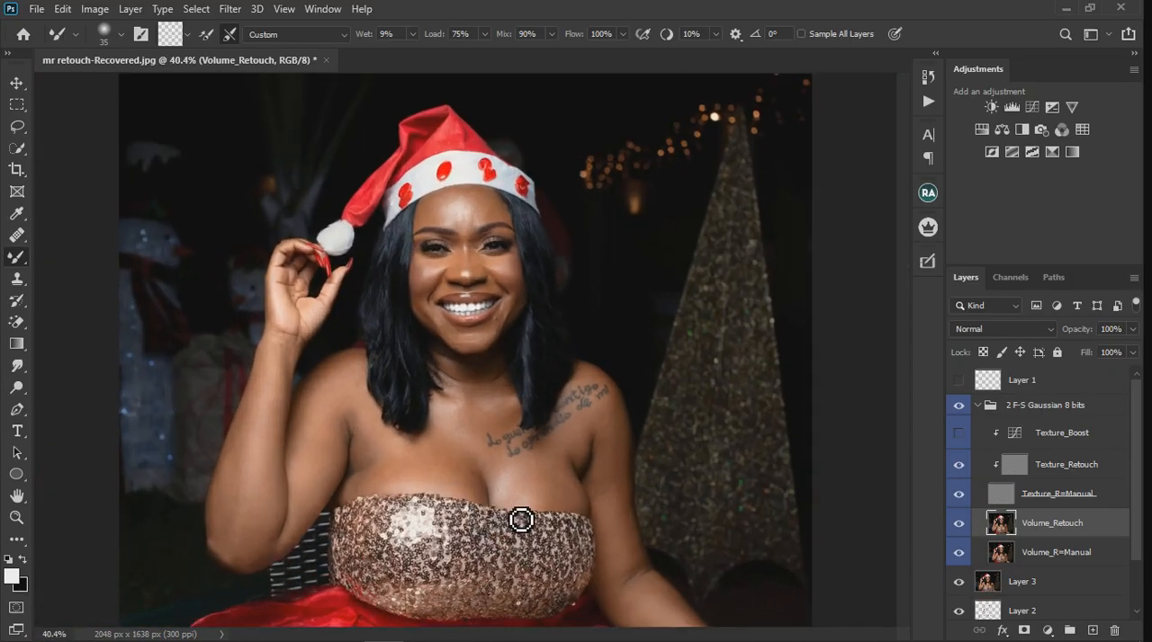
Stamp the visible layers onto a new layer above the 2 F-S Gaussian 8 bits group, and delete the group
left_click(1053, 412)
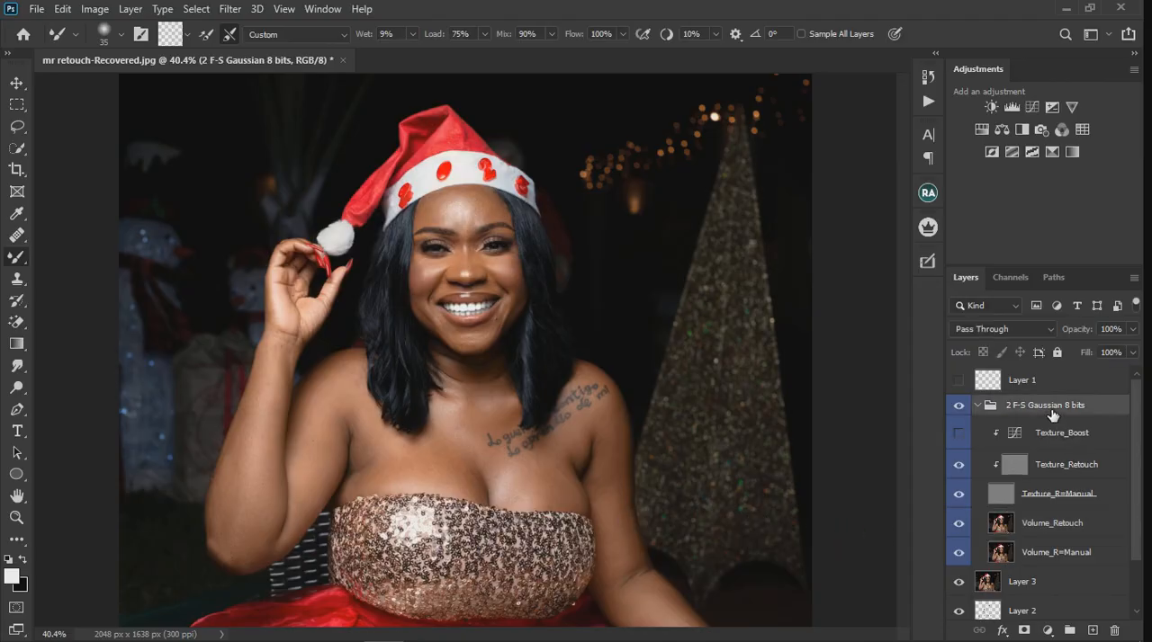
key("ctrl+alt+shift+e")
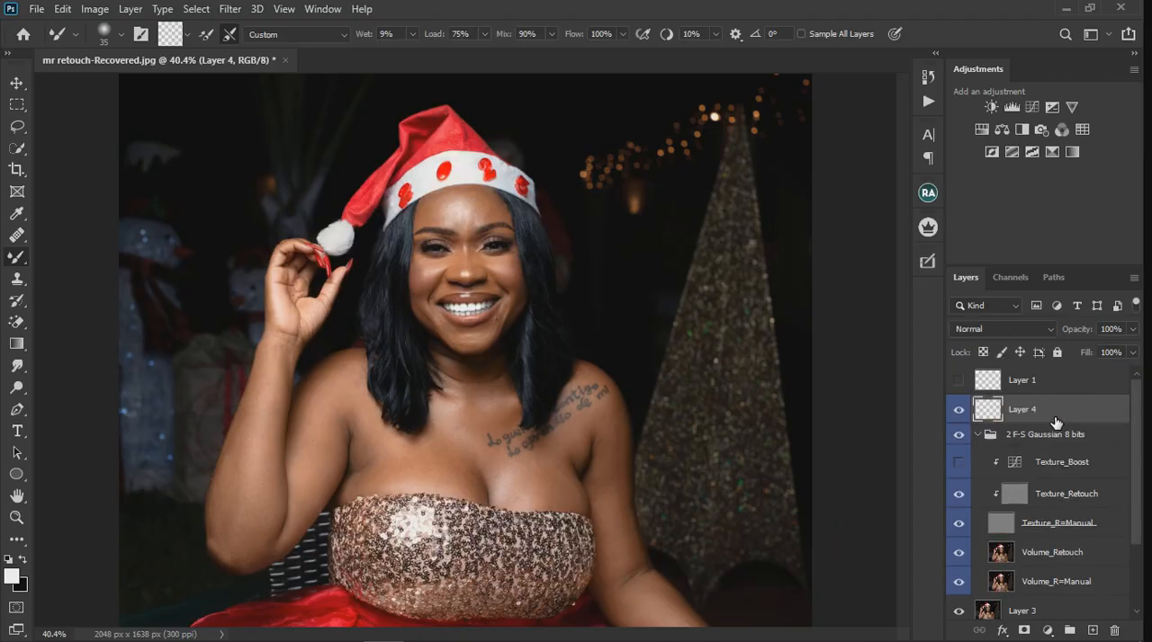
left_click(1044, 446)
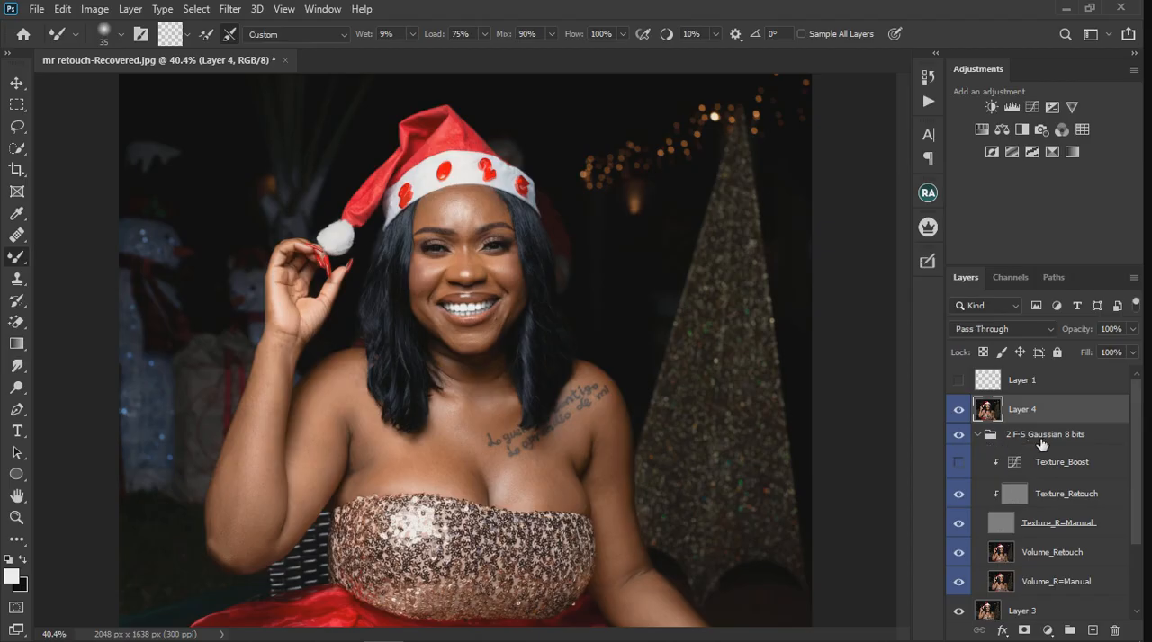
key("Delete")
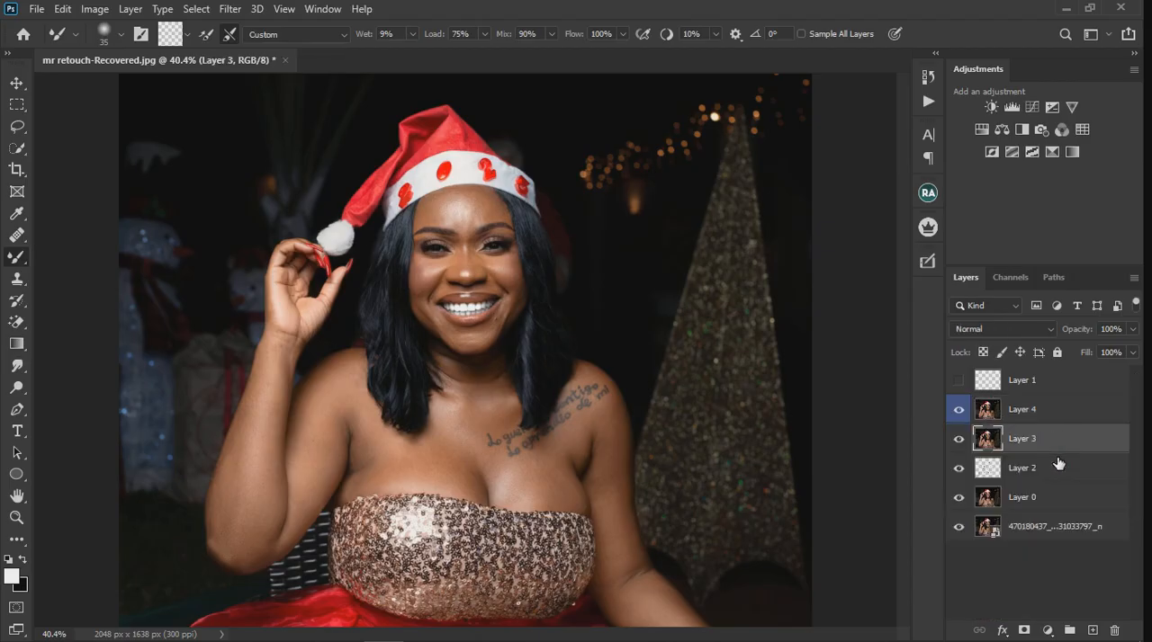
Delete Layer 3 and the hidden marking layer, Layer 1, leaving Layer 4 selected
left_click(1062, 414)
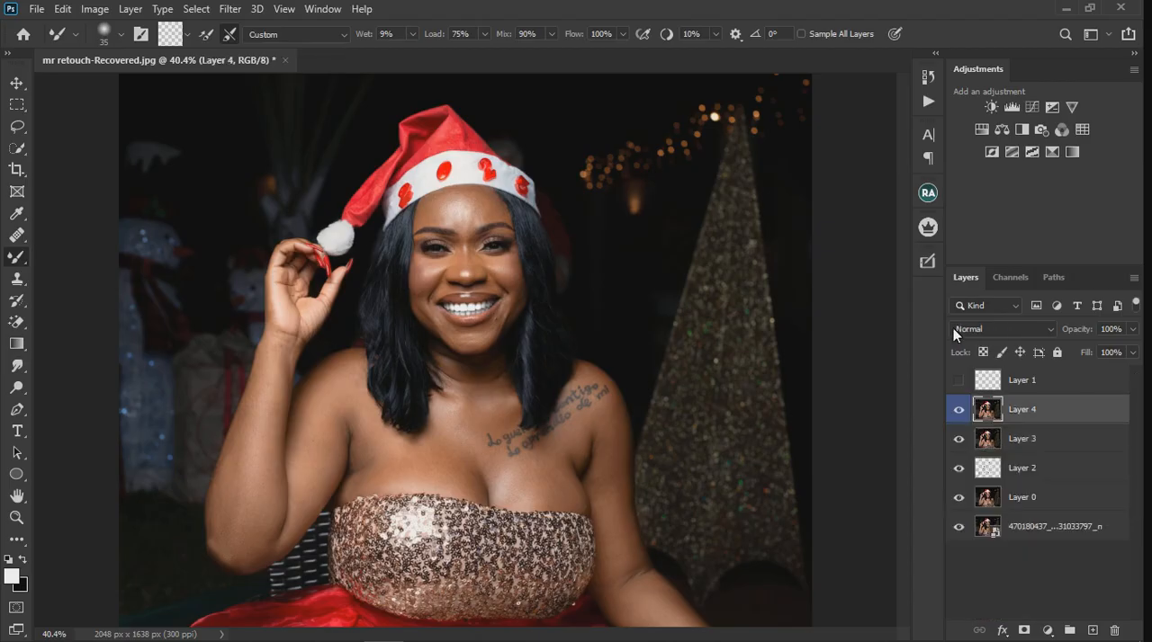
left_click(1017, 443)
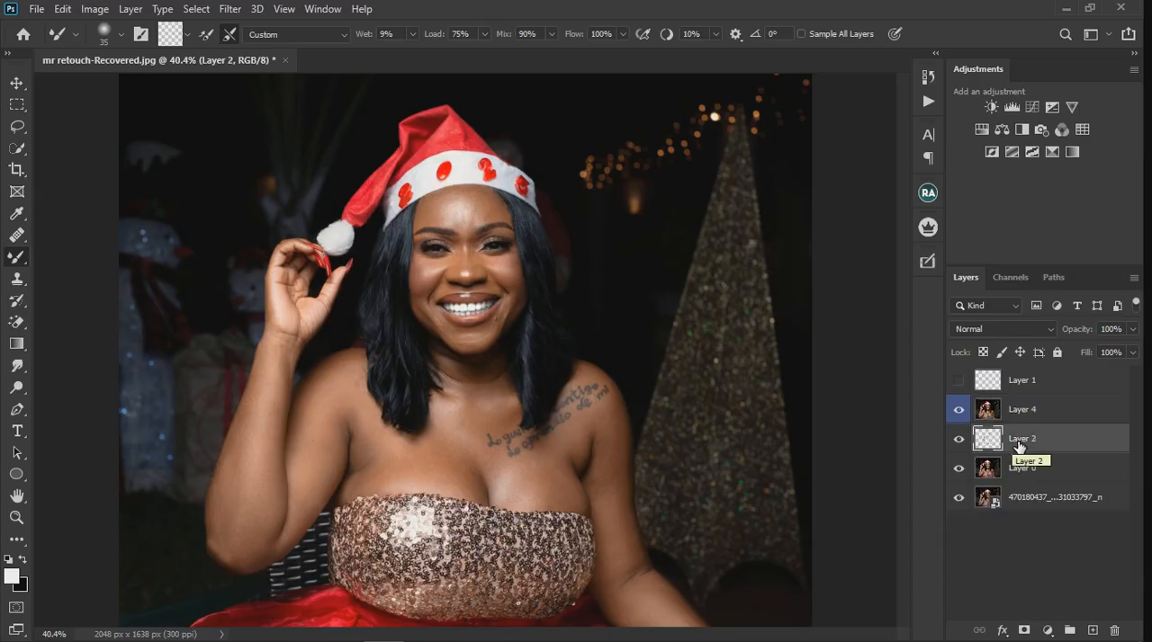
key("Delete")
left_click(929, 268)
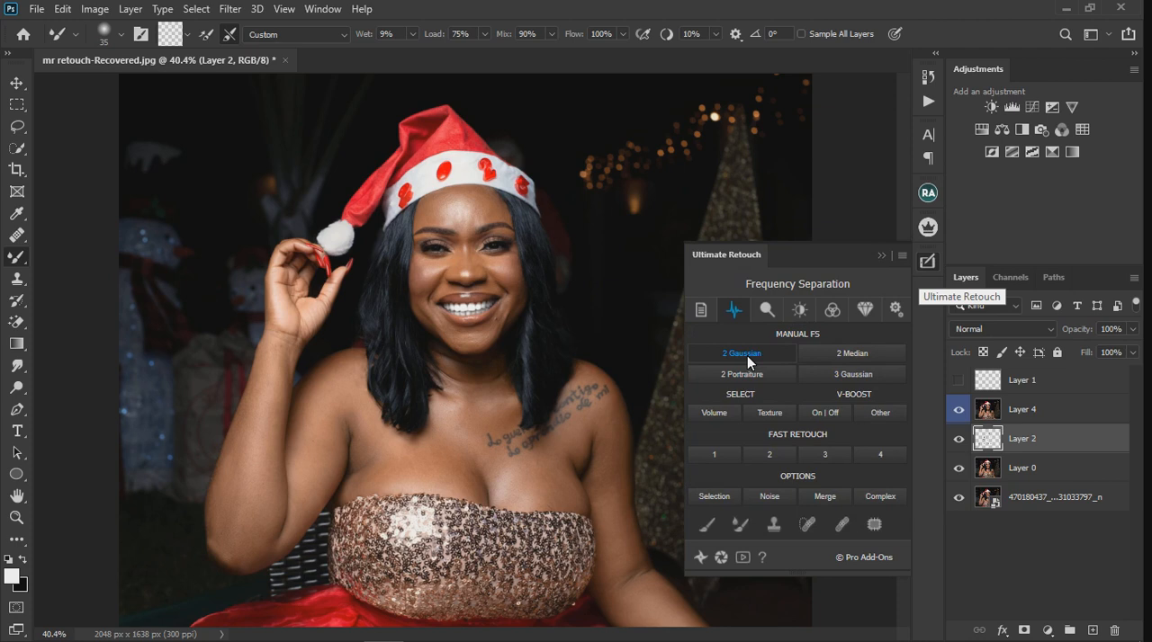
left_click(1049, 411)
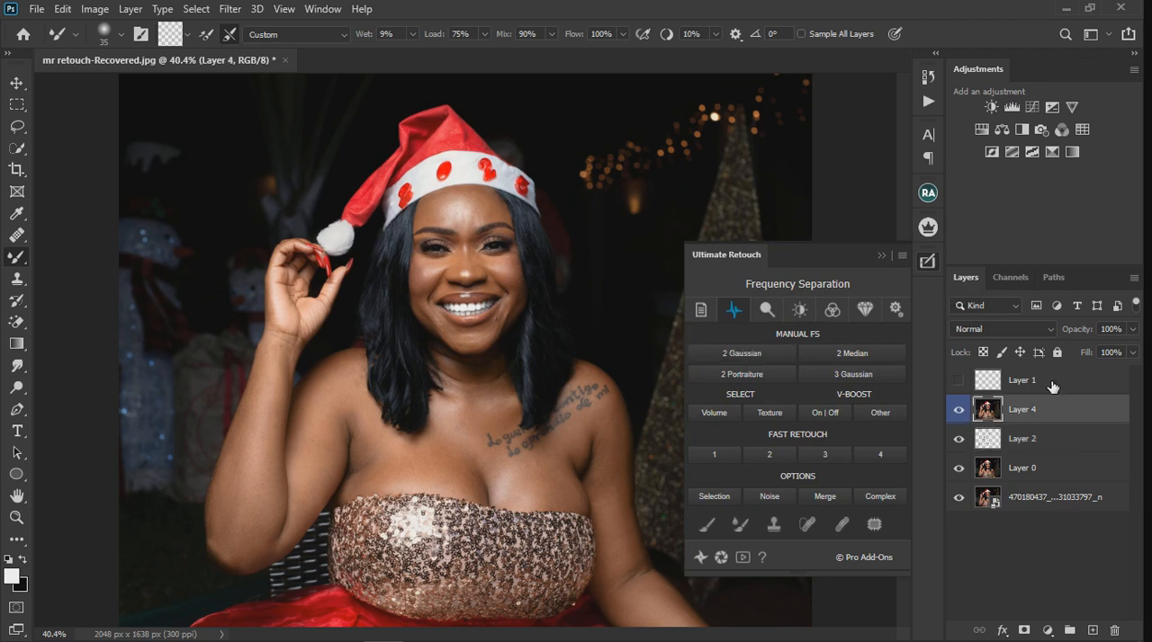
left_click(1052, 386)
key("Delete")
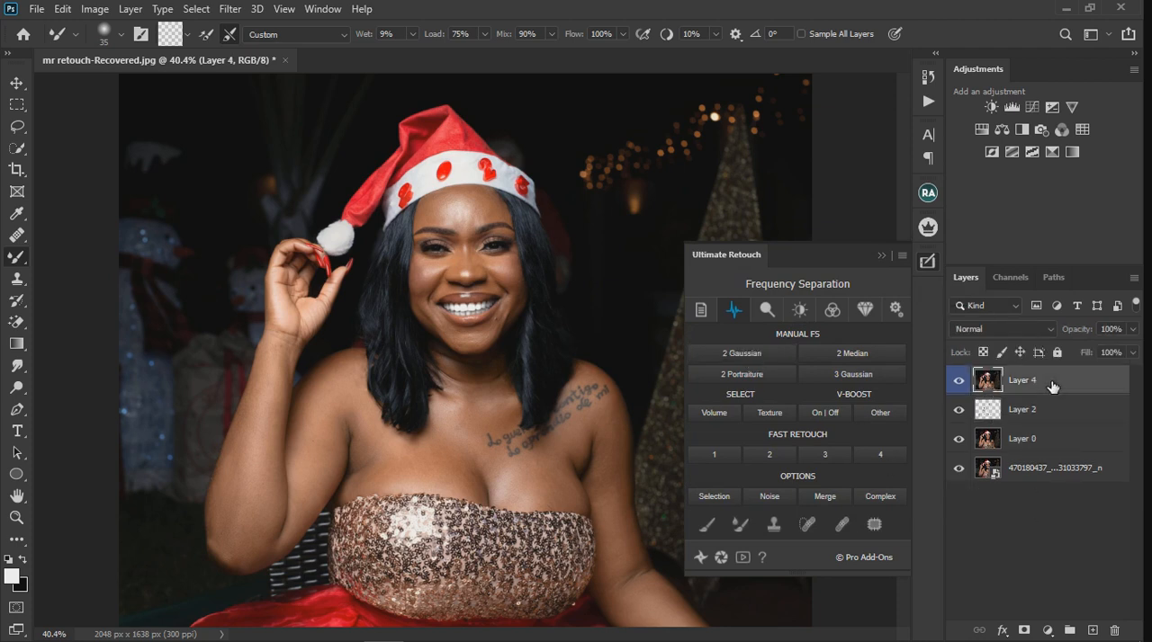
Run 2 Gaussian frequency separation on Layer 4, raising the blur radius until the fine skin texture is blurred out
left_click(734, 357)
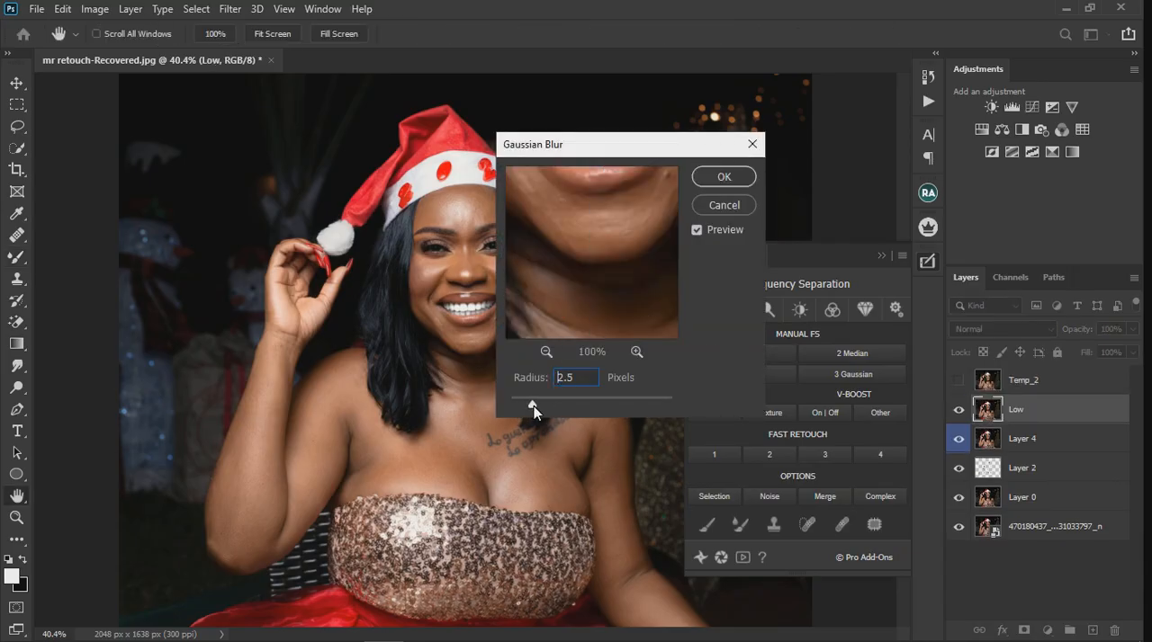
left_click_drag(540, 406, 548, 410)
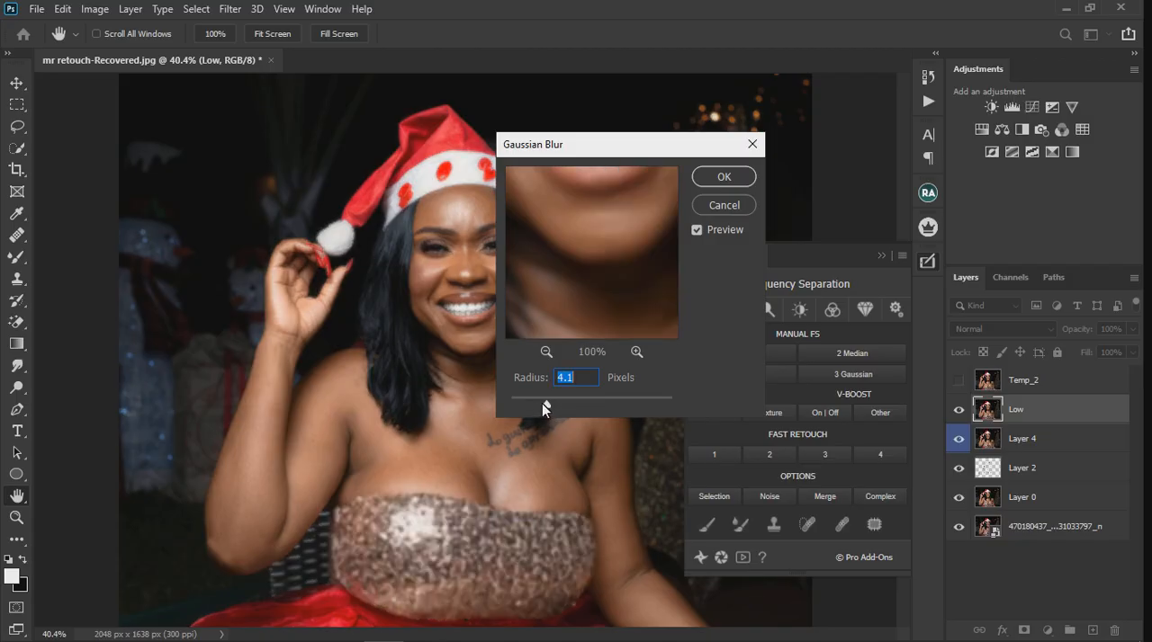
left_click_drag(554, 406, 555, 406)
left_click(728, 178)
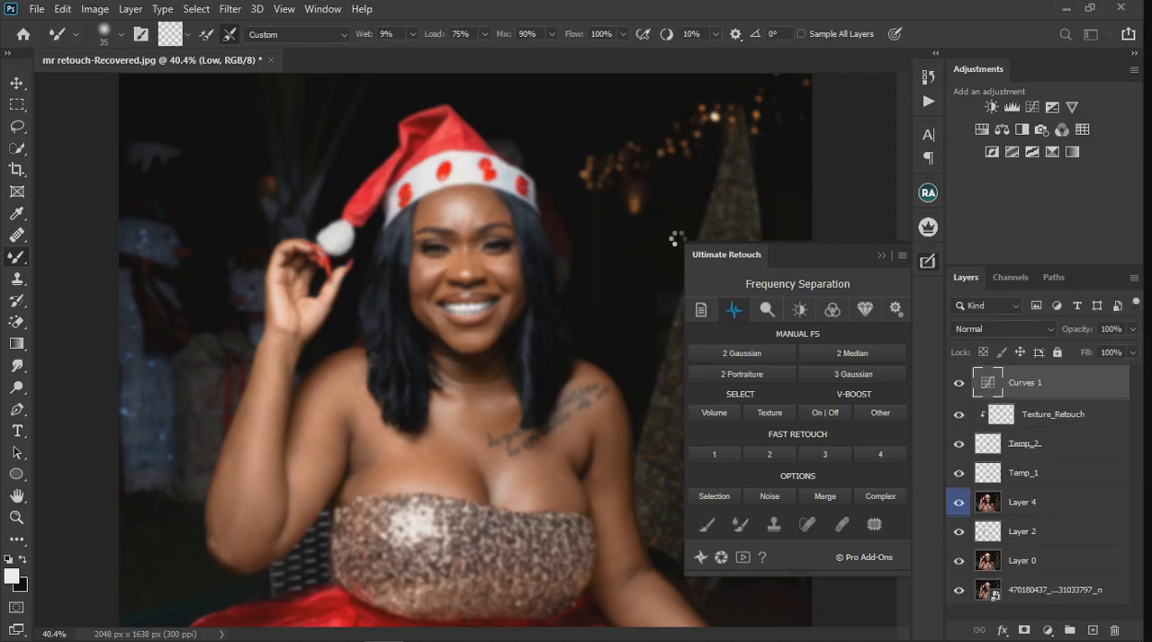
left_click(881, 256)
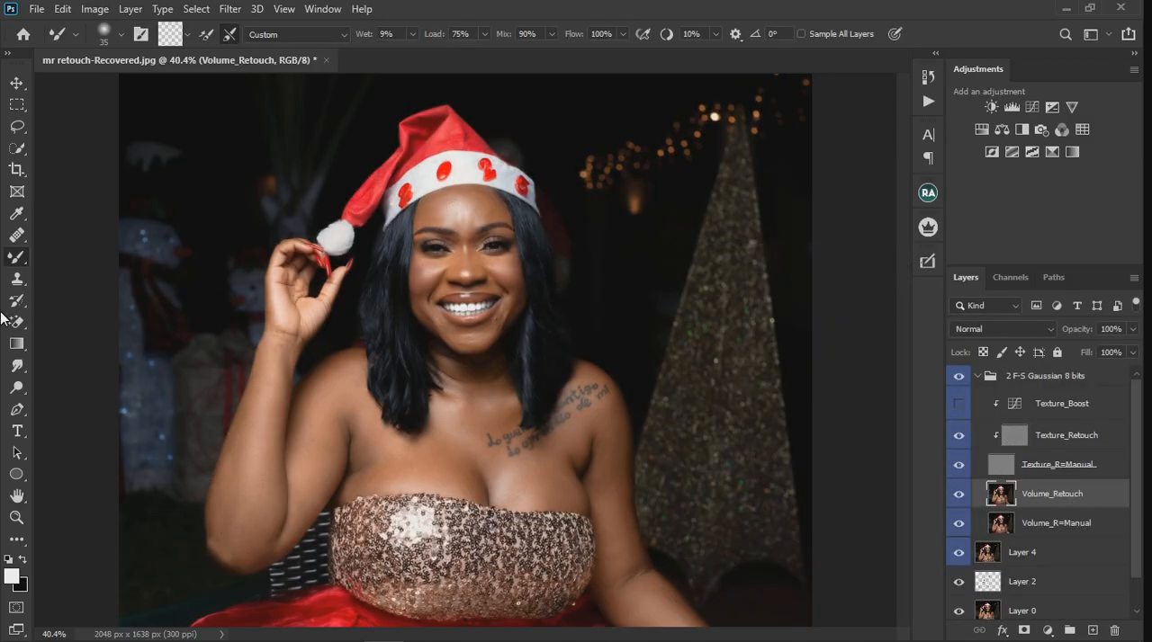
Lasso the neck and upper chest beside the tattoo on Volume_Retouch, apply an 11.5-pixel Gaussian Blur, and deselect
left_click(16, 127)
scroll(367, 520, "up", 3)
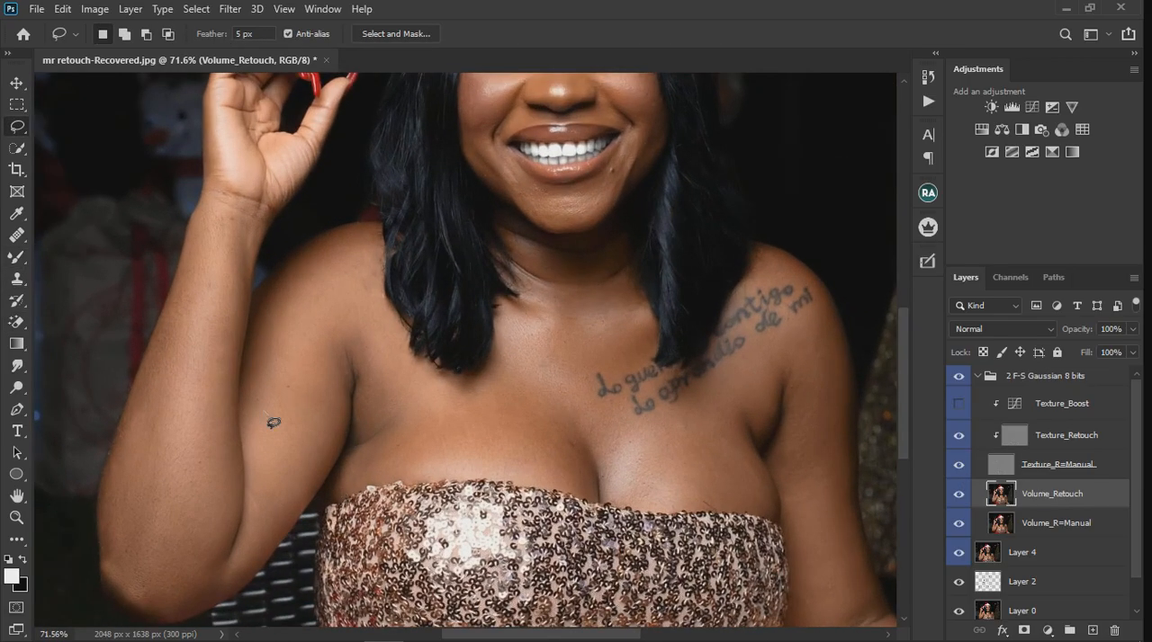
scroll(573, 270, "up", 3)
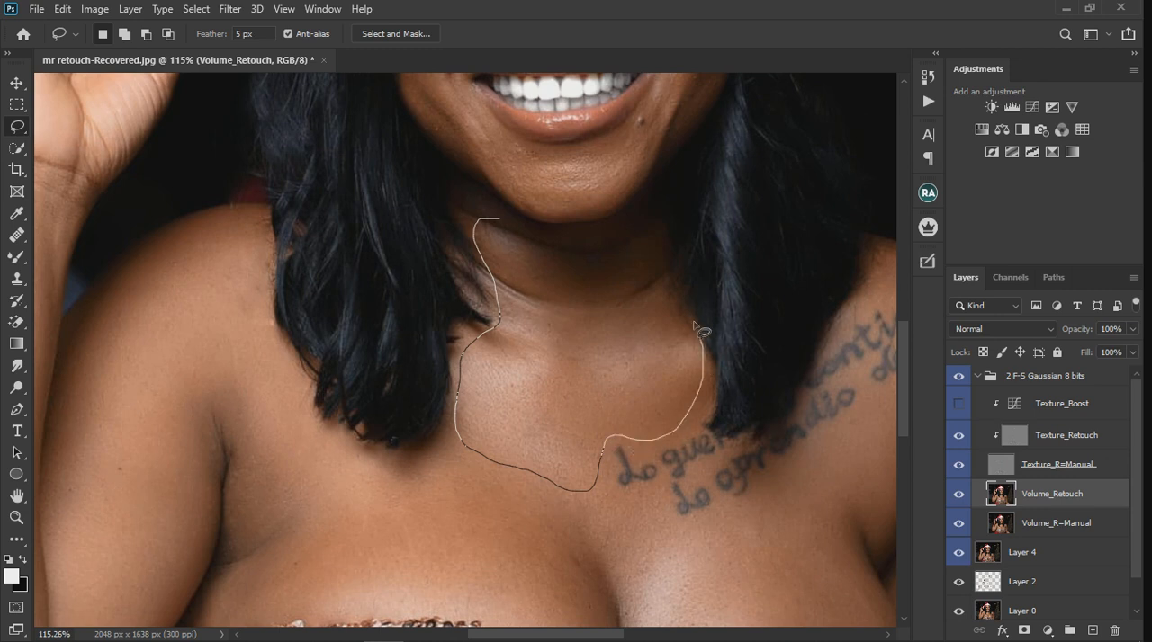
mouse_move(664, 269)
left_mouse_down()
mouse_move(591, 231)
mouse_move(514, 240)
mouse_move(495, 223)
left_mouse_up()
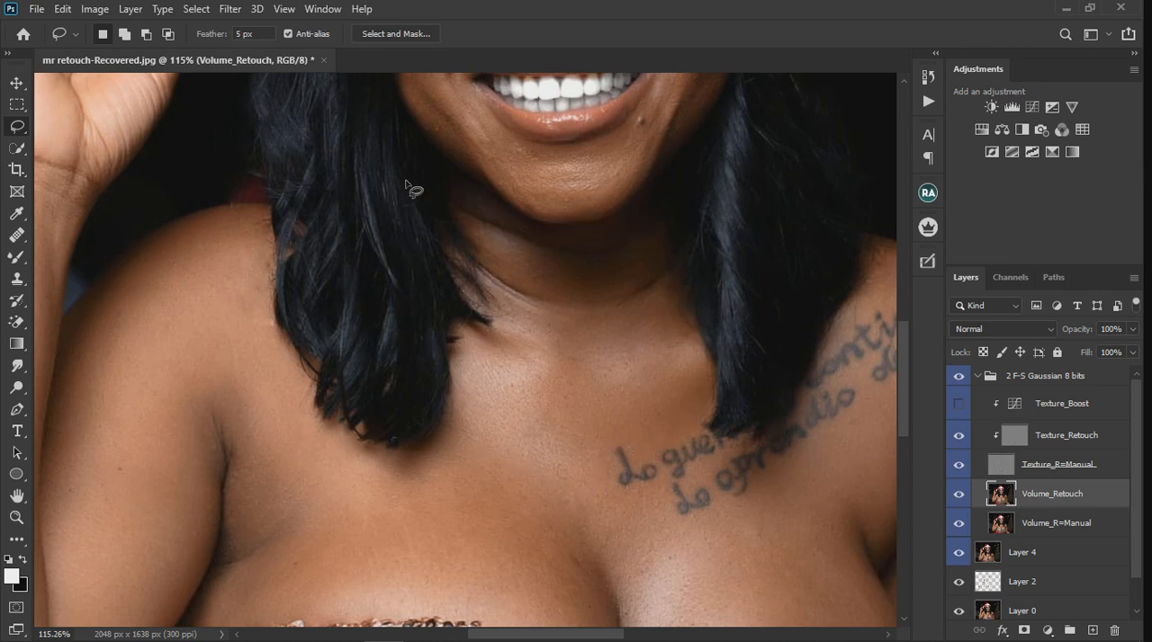
left_click(232, 9)
mouse_move(280, 196)
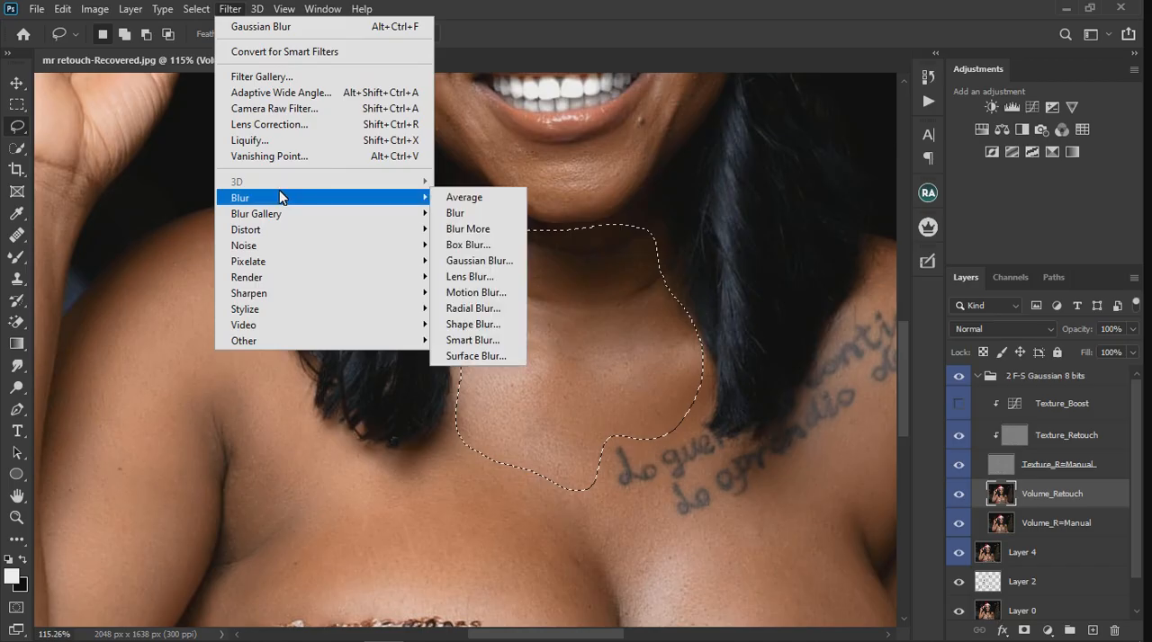
left_click(472, 259)
left_click_drag(655, 160, 219, 168)
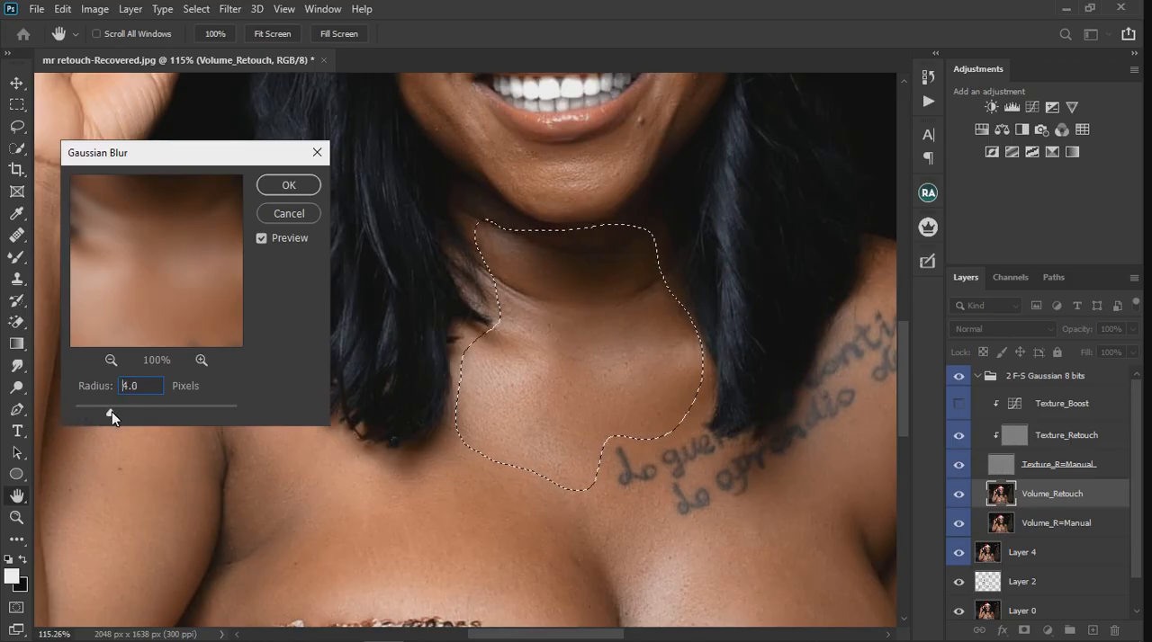
mouse_move(116, 417)
left_mouse_down()
mouse_move(156, 414)
mouse_move(133, 413)
left_mouse_up()
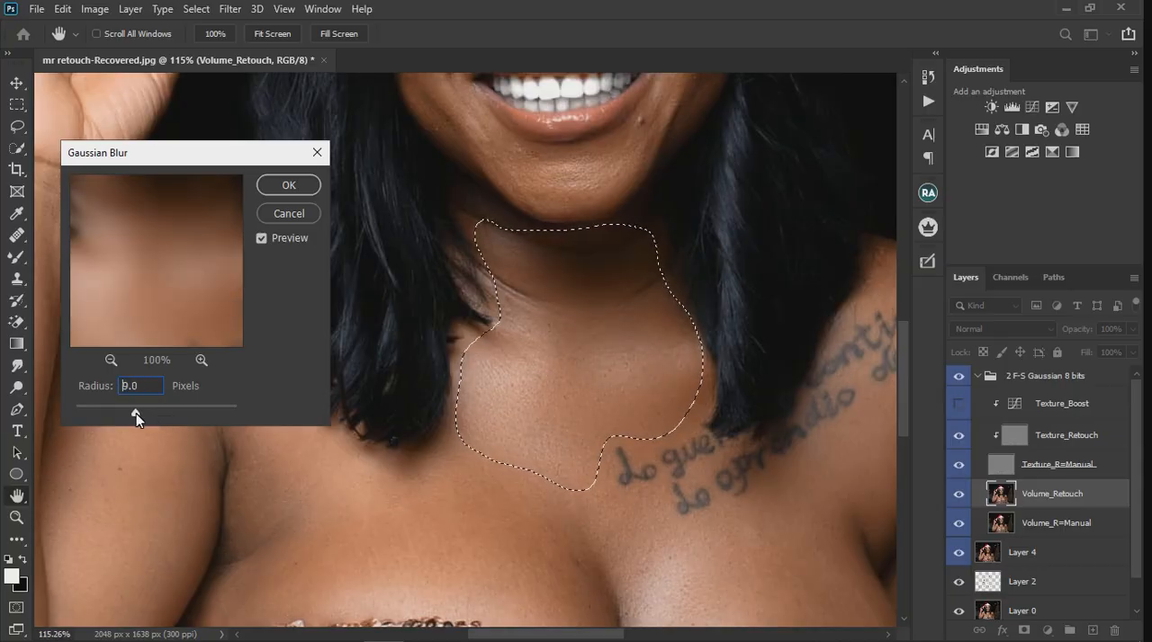
left_click_drag(137, 413, 142, 419)
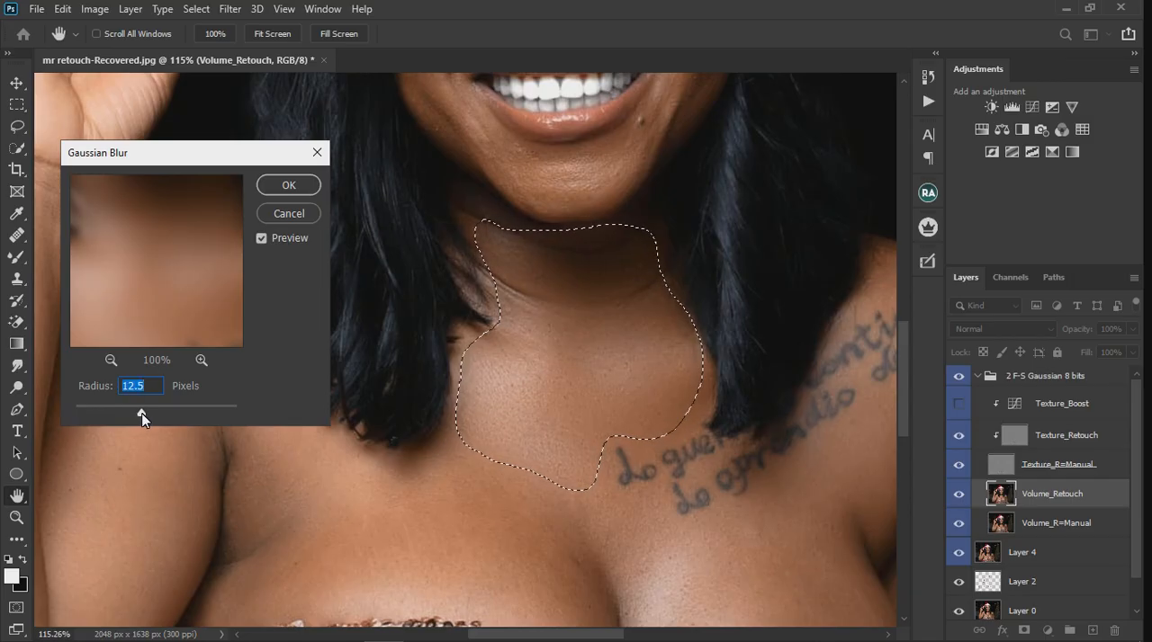
left_click_drag(142, 415, 141, 415)
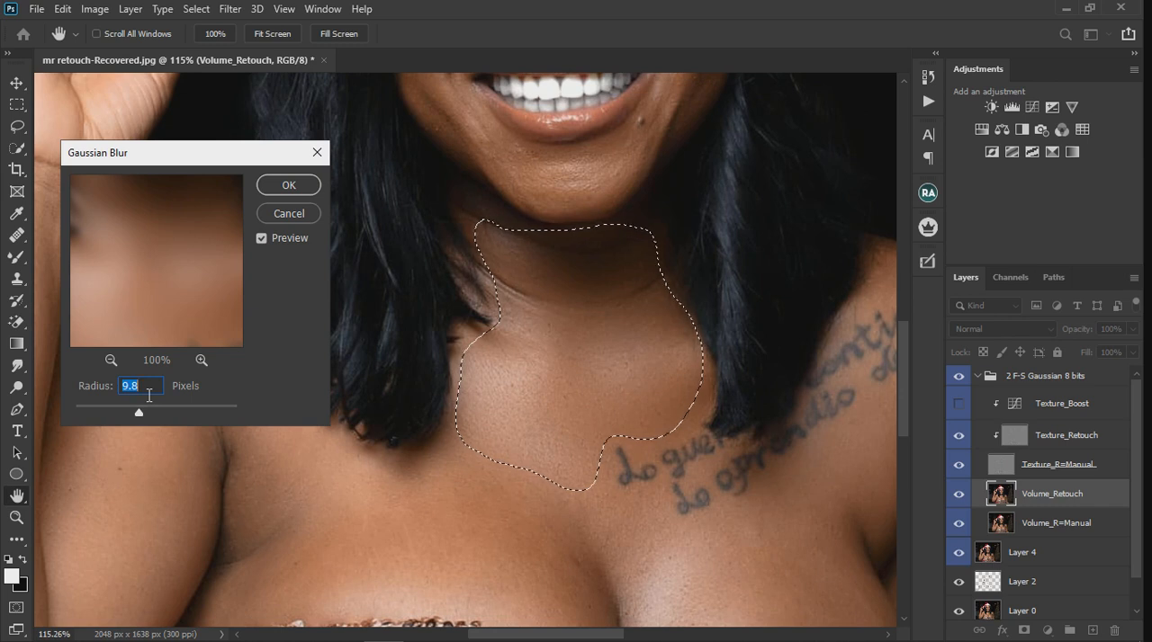
type("1.5")
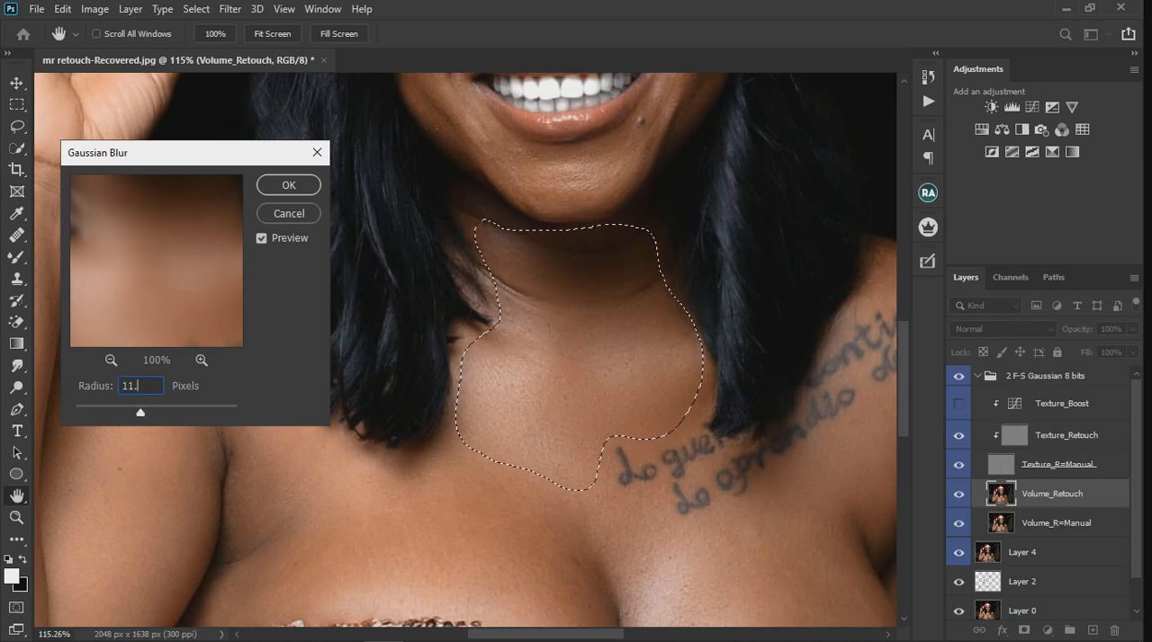
left_click(289, 185)
key("ctrl+d")
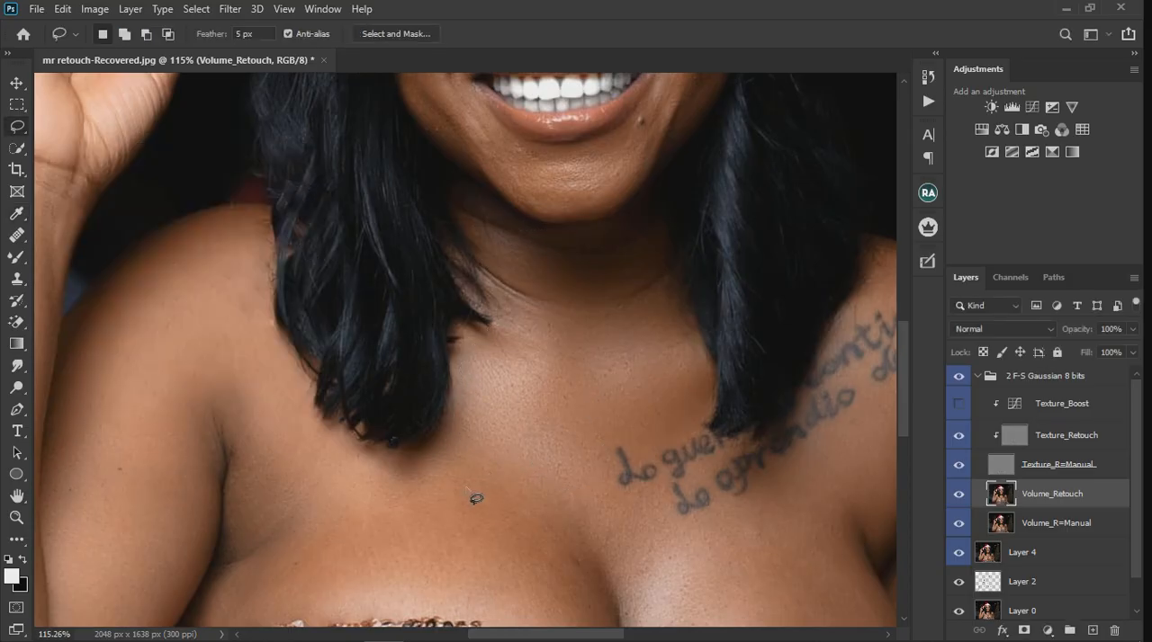
Lasso the chest skin above the dress on the raised-arm side, apply an 11.5-pixel Gaussian Blur, and deselect
scroll(641, 360, "down", 2)
scroll(483, 495, "up", 2)
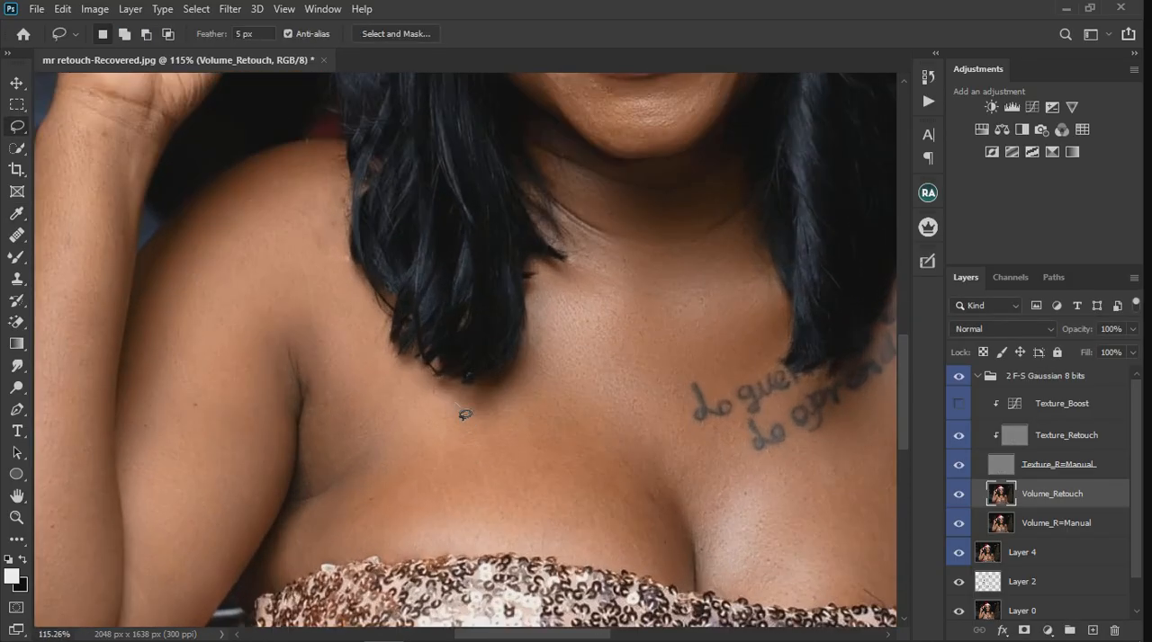
mouse_move(541, 367)
left_mouse_down()
mouse_move(566, 356)
mouse_move(602, 383)
left_mouse_up()
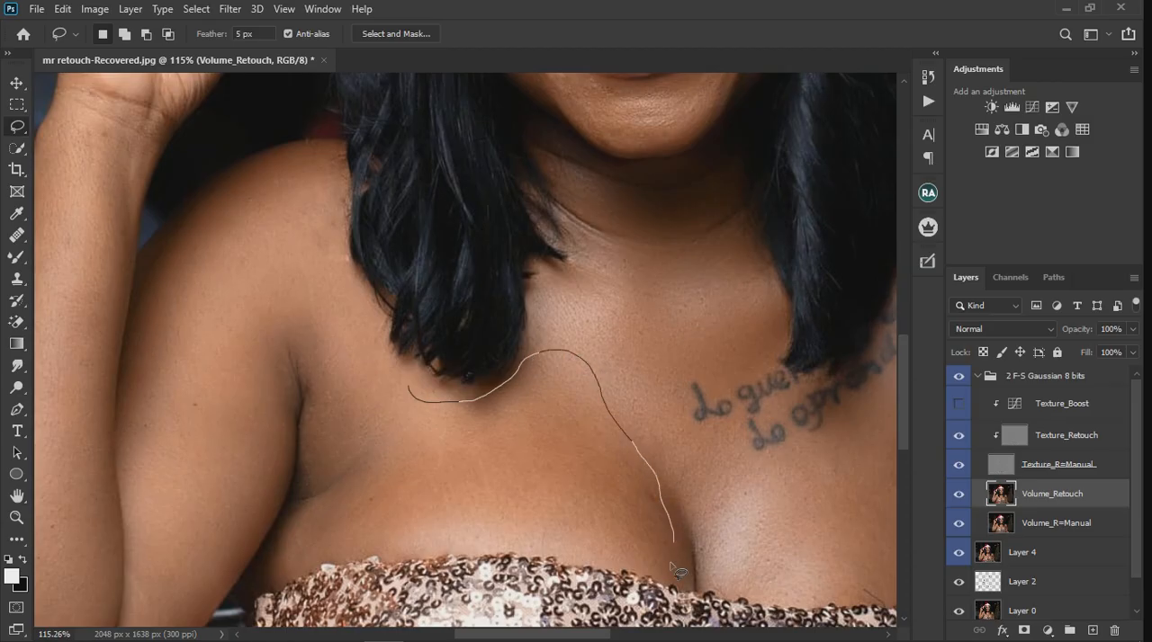
mouse_move(648, 573)
left_mouse_down()
mouse_move(482, 545)
mouse_move(372, 549)
mouse_move(363, 532)
mouse_move(394, 416)
left_mouse_up()
left_click_drag(402, 372, 406, 387)
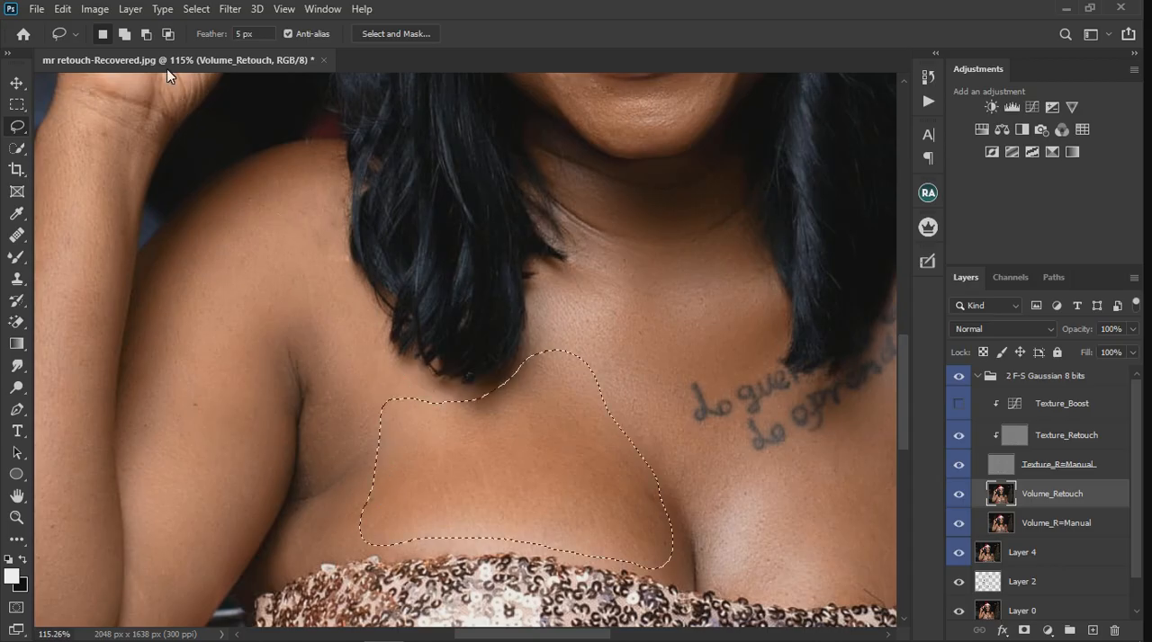
left_click(227, 9)
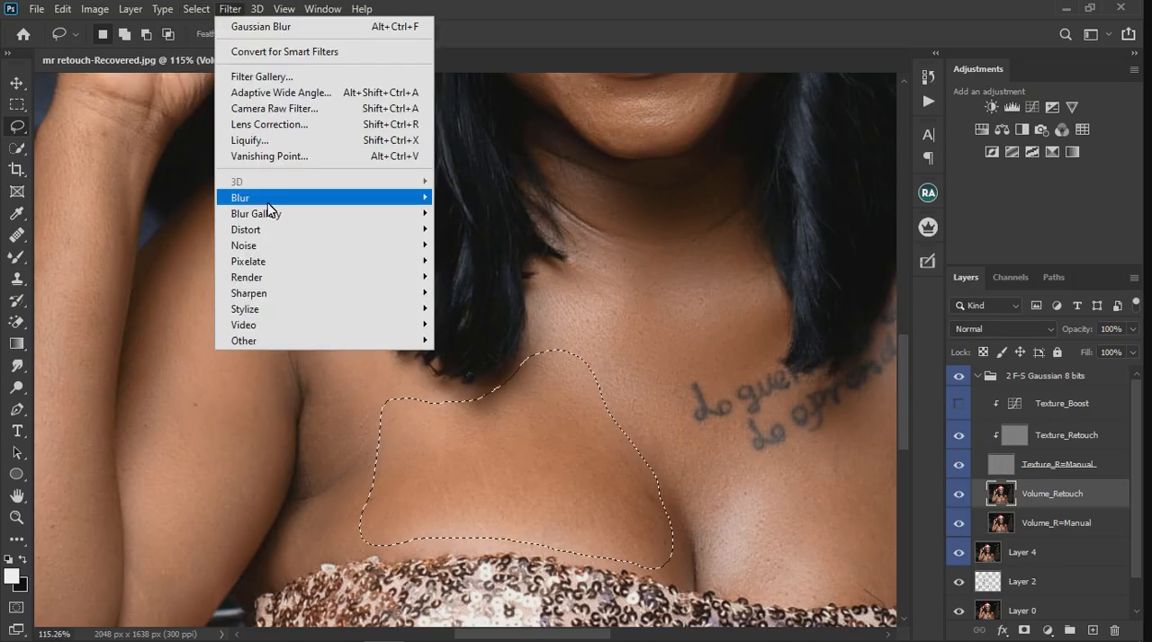
mouse_move(414, 197)
left_click(486, 261)
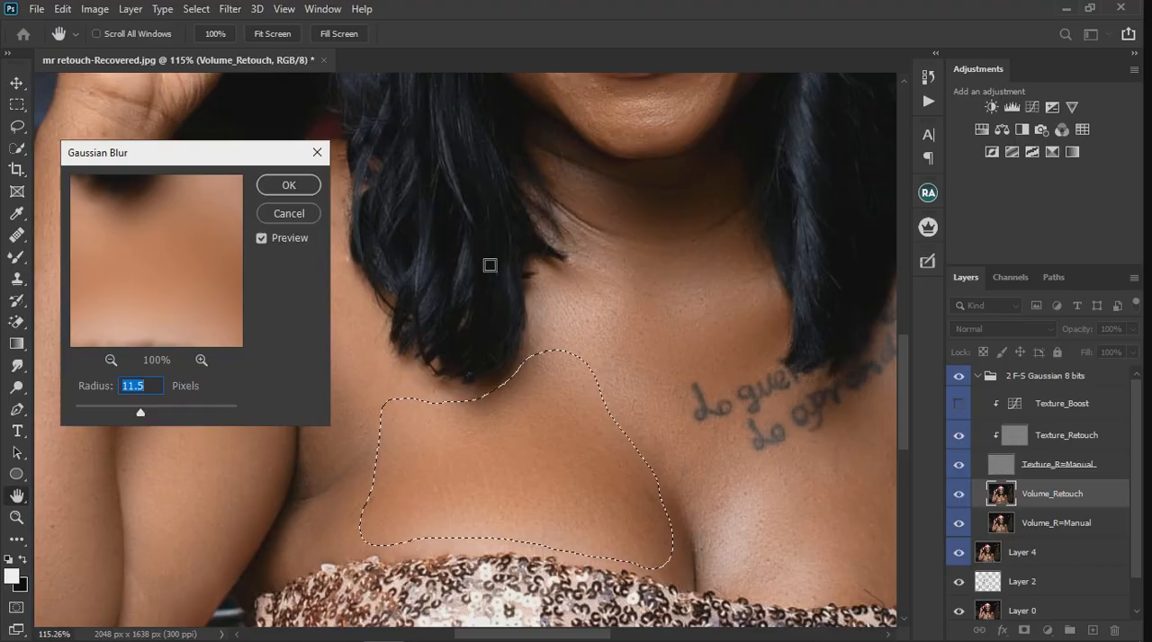
left_click(290, 190)
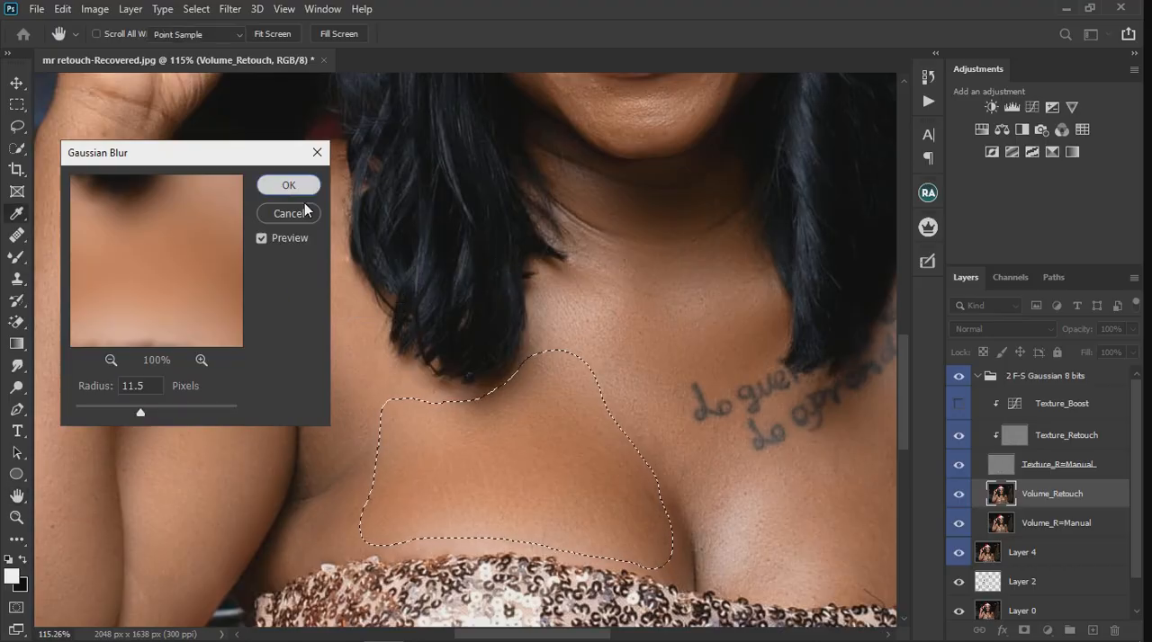
key("ctrl+d")
Lasso the skin at the centre of the chest around the cleavage, soften it with an 11.5-pixel Gaussian Blur, and deselect
scroll(585, 335, "down", 3)
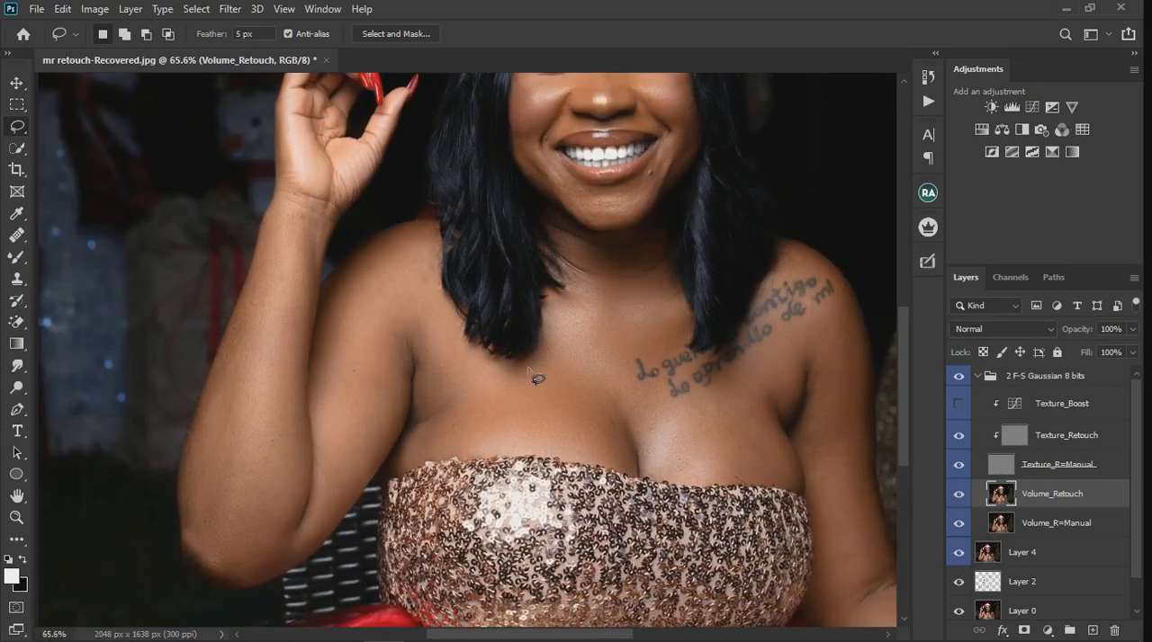
scroll(683, 455, "up", 2)
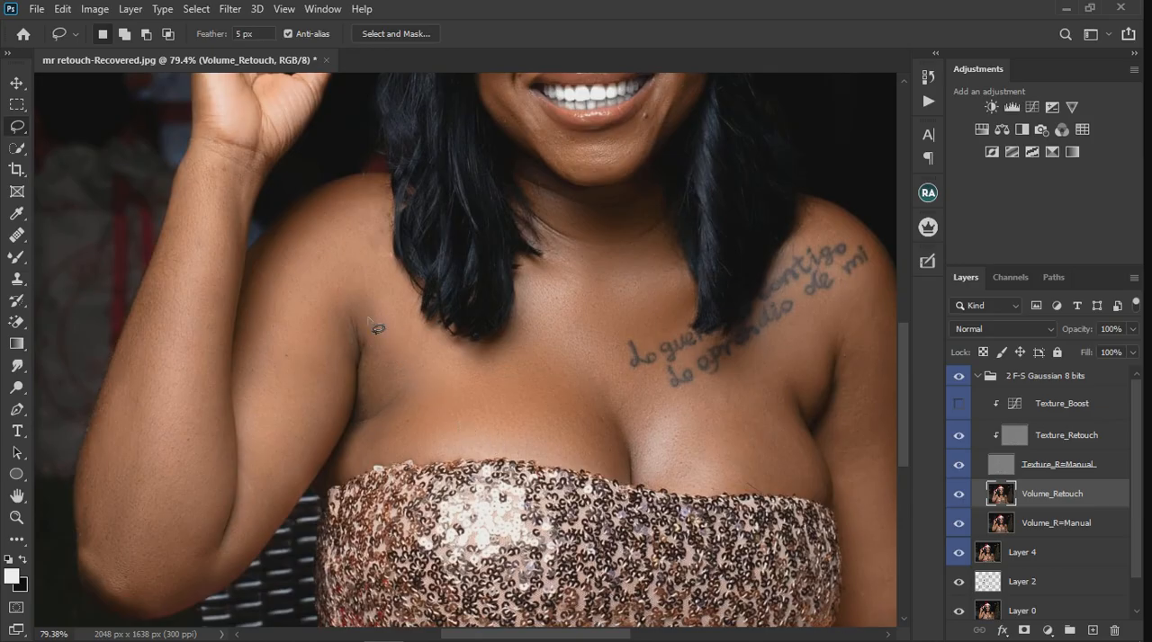
scroll(699, 451, "up", 2)
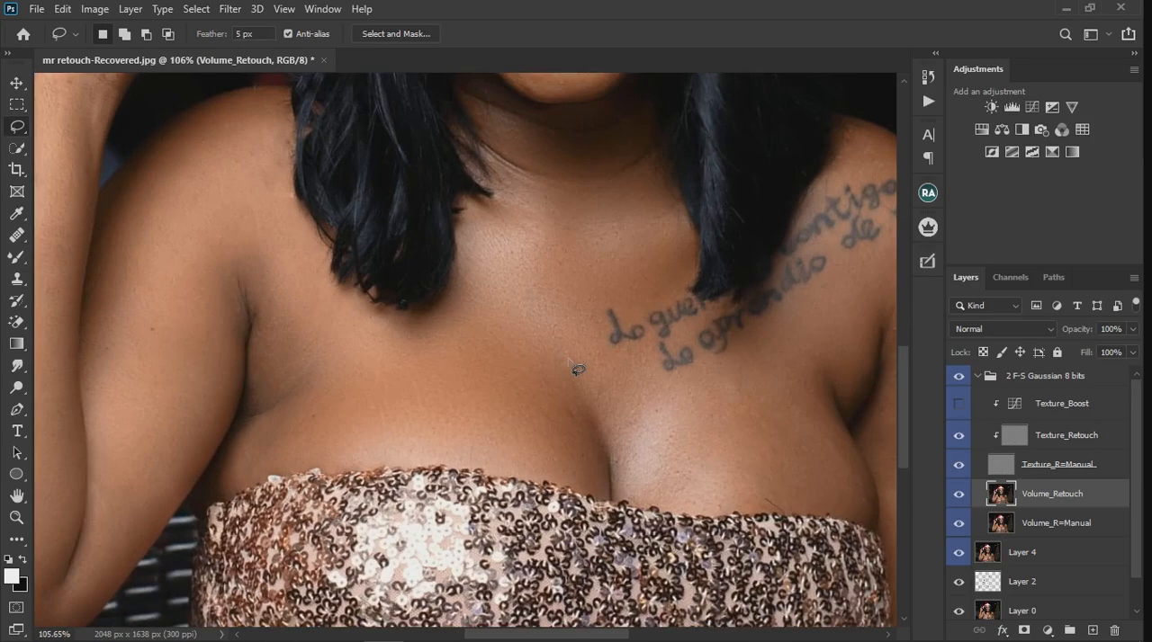
mouse_move(551, 414)
left_mouse_down()
mouse_move(576, 428)
mouse_move(610, 411)
mouse_move(647, 471)
mouse_move(666, 390)
left_mouse_up()
mouse_move(557, 380)
left_mouse_down()
mouse_move(553, 401)
mouse_move(598, 464)
mouse_move(565, 446)
mouse_move(555, 418)
left_mouse_up()
left_click(231, 8)
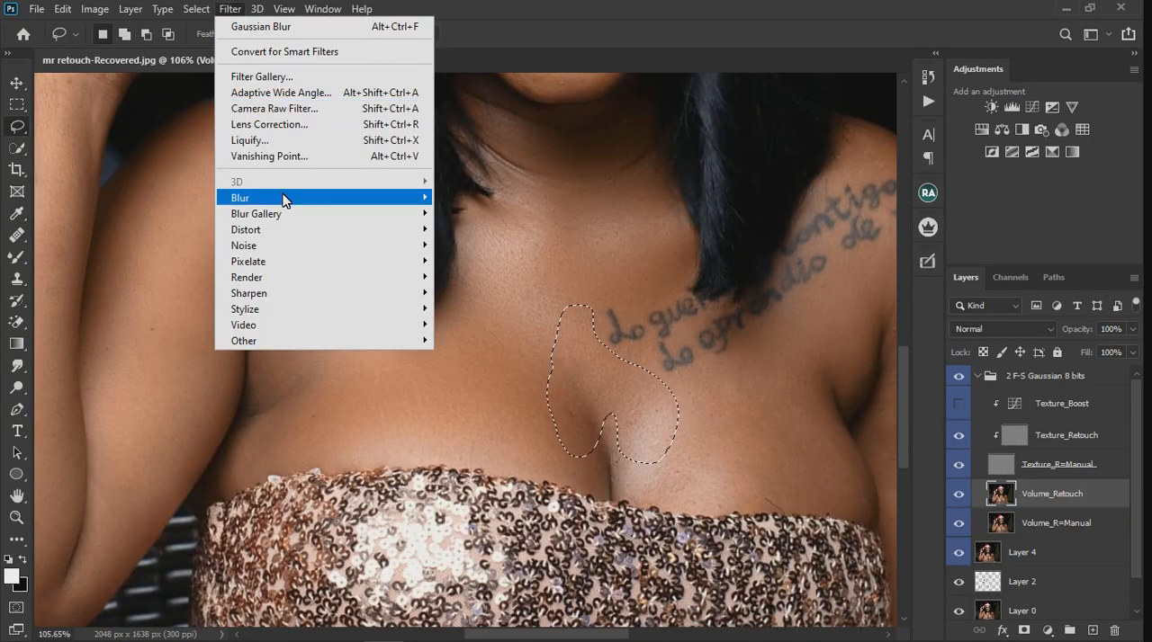
mouse_move(283, 198)
left_click(495, 258)
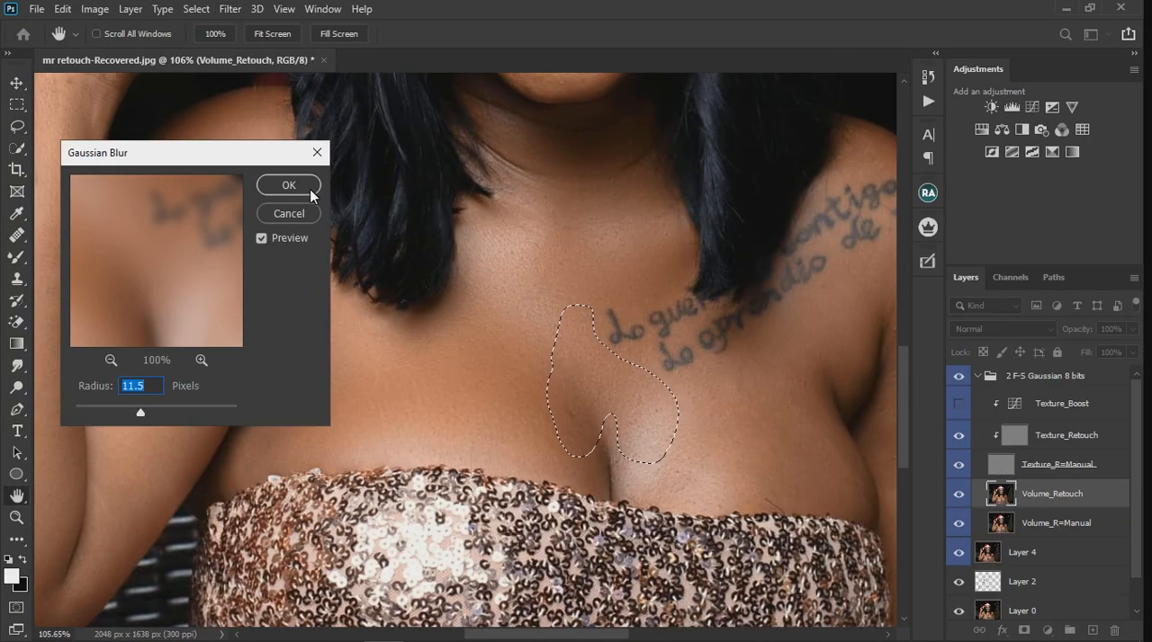
left_click(275, 185)
key("ctrl+d")
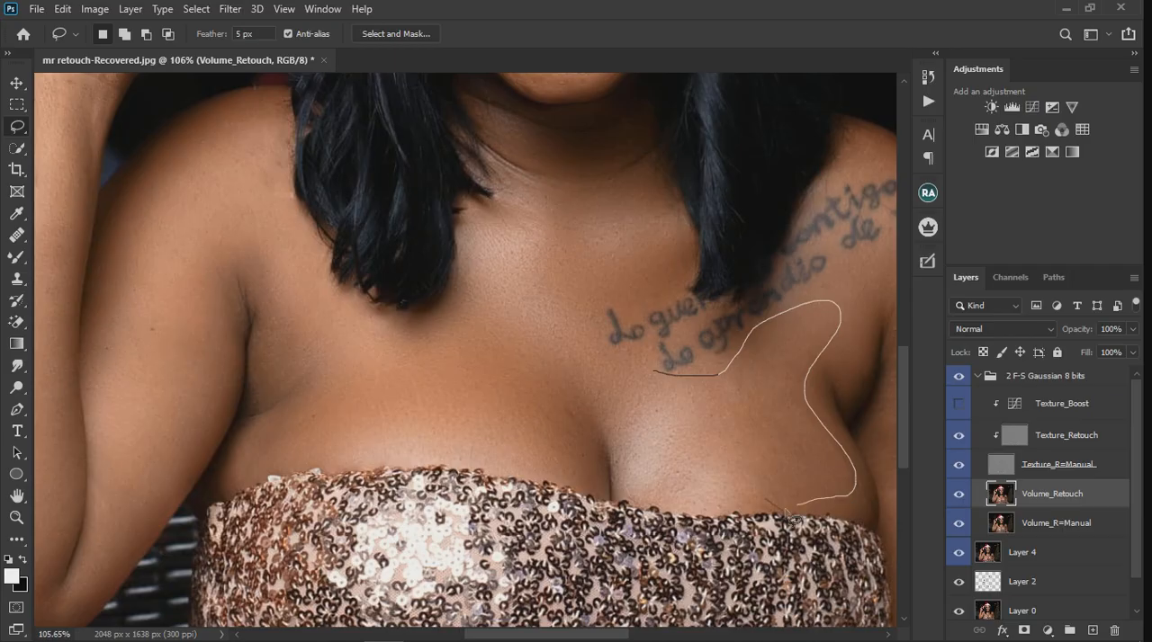
Lasso the chest skin between the tattoo and the dress, extending the selection toward the cleavage, apply an 11.5-pixel Gaussian Blur, and deselect
mouse_move(713, 513)
left_mouse_down()
mouse_move(671, 511)
mouse_move(654, 414)
mouse_move(668, 377)
left_mouse_up()
mouse_move(657, 425)
left_mouse_down()
mouse_move(637, 472)
mouse_move(640, 503)
mouse_move(679, 513)
left_mouse_up()
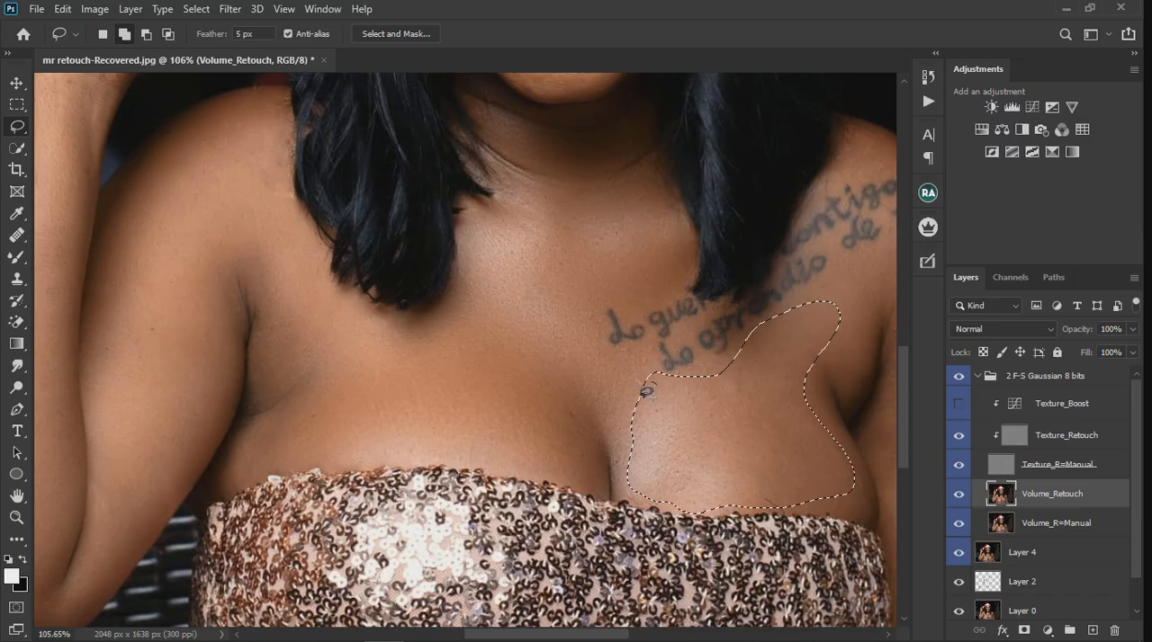
left_click_drag(627, 423, 673, 466)
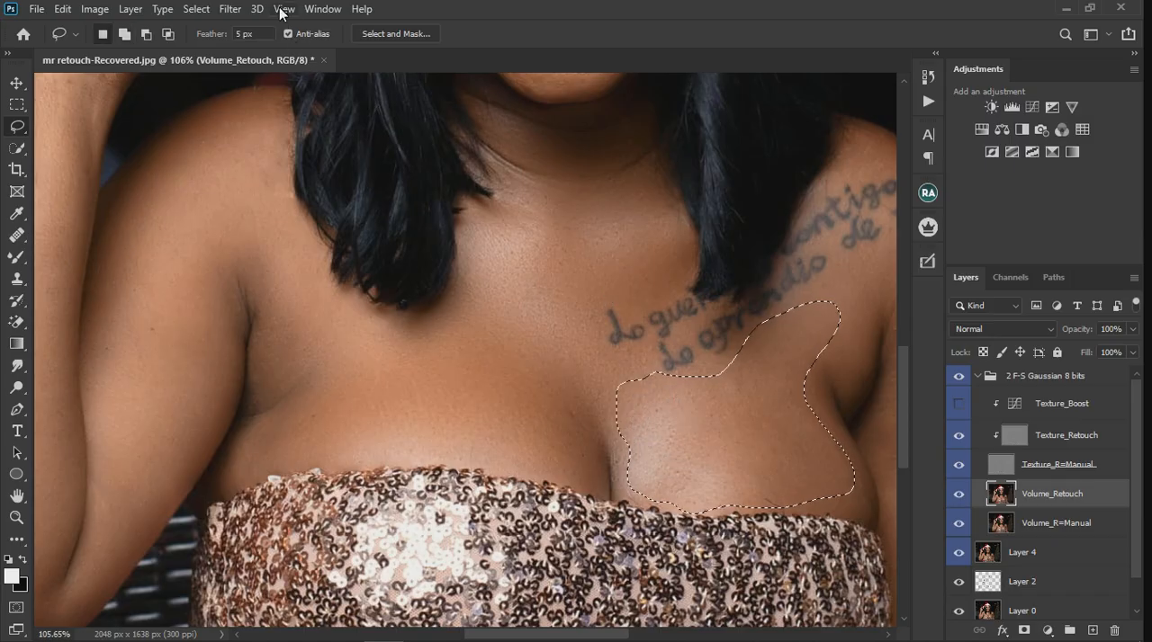
left_click(228, 11)
mouse_move(294, 198)
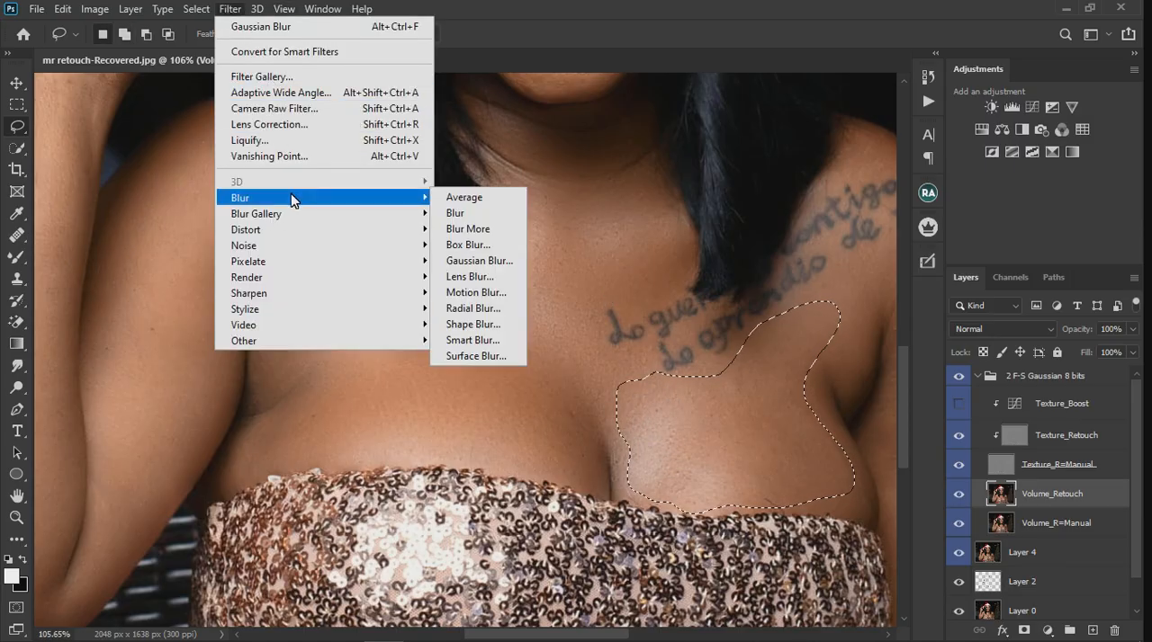
left_click(472, 265)
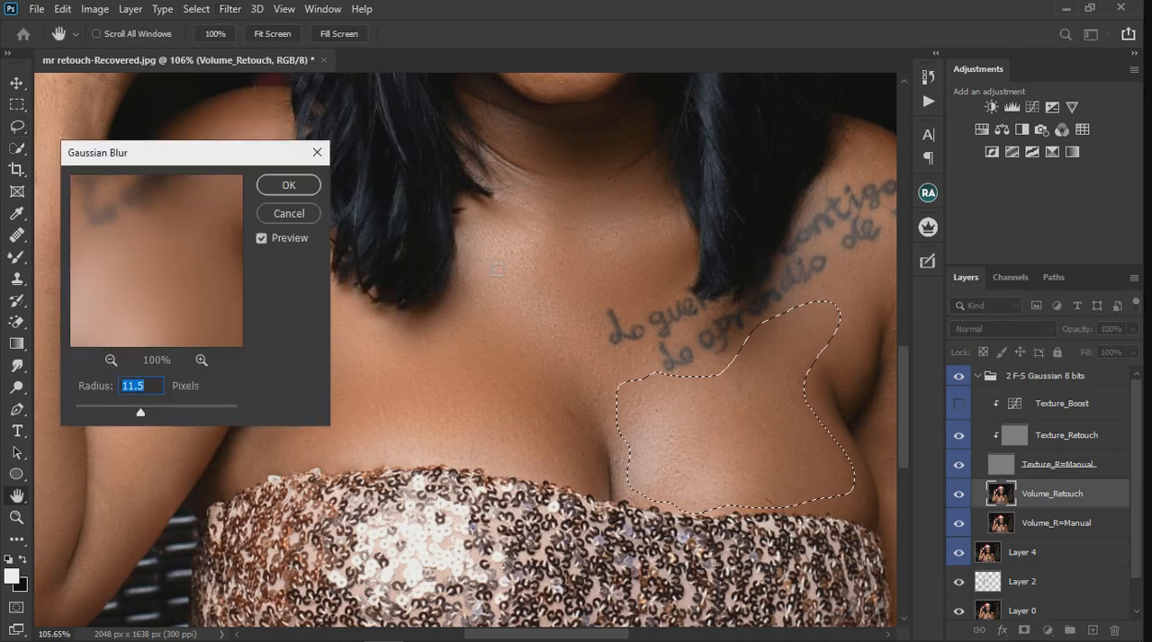
left_click(284, 186)
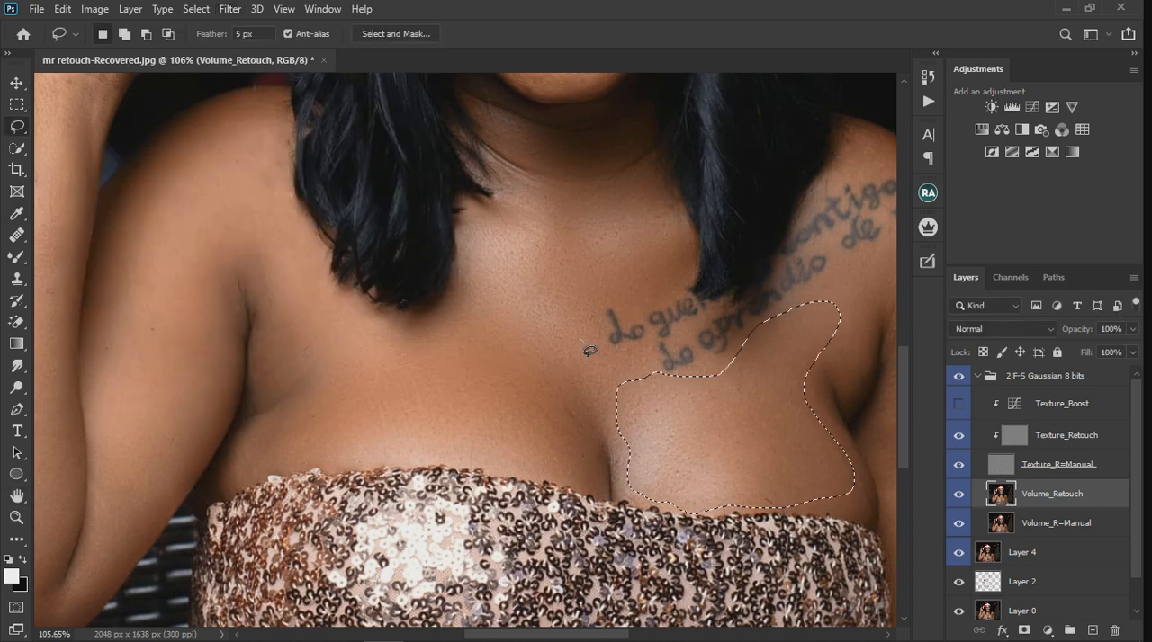
key("ctrl+d")
Lasso the outer shoulder and upper arm on the raised-arm side, blur the area with an 11.5-pixel Gaussian Blur, and deselect
scroll(532, 369, "down", 4)
scroll(538, 369, "down", 1)
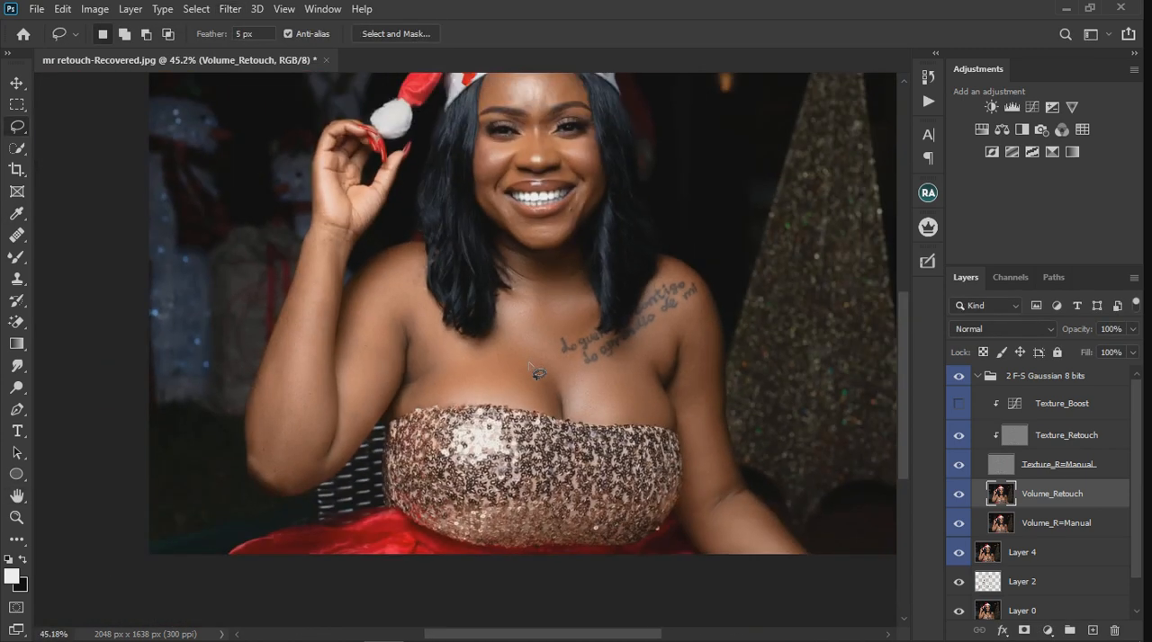
scroll(542, 336, "down", 2)
scroll(364, 434, "up", 8)
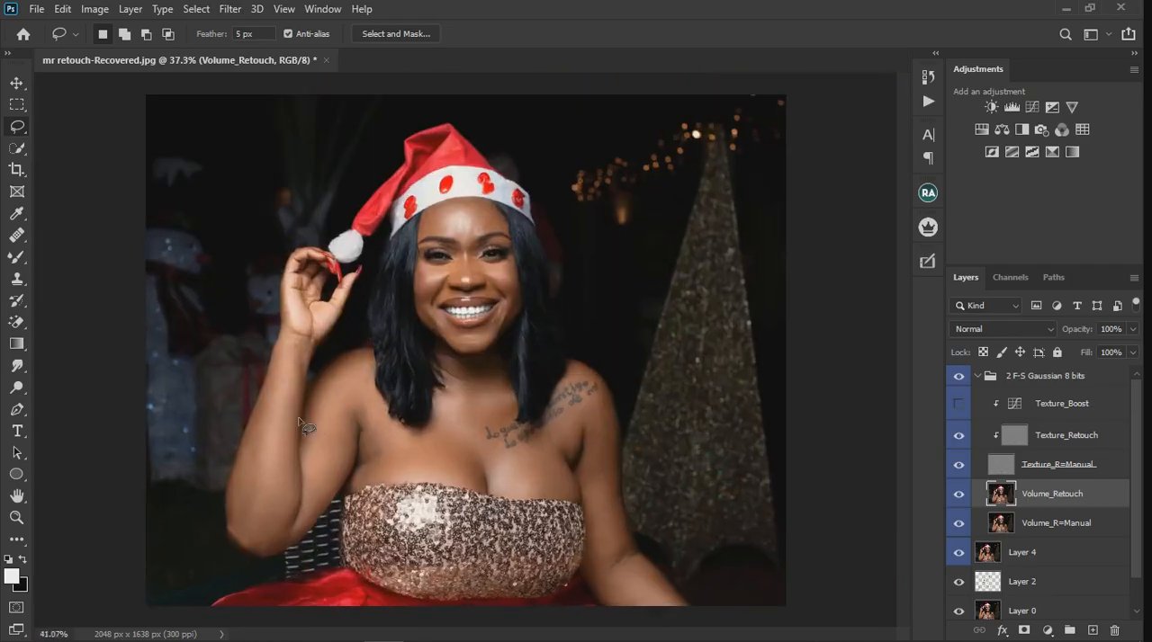
scroll(401, 305, "down", 3)
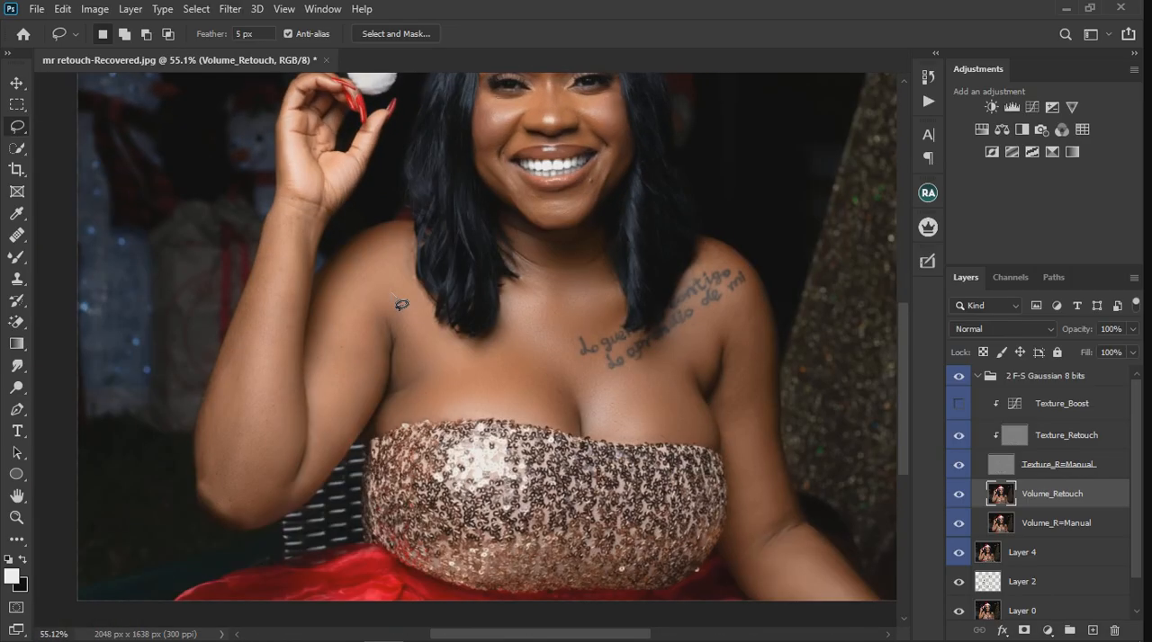
scroll(363, 376, "up", 1)
scroll(369, 335, "up", 2)
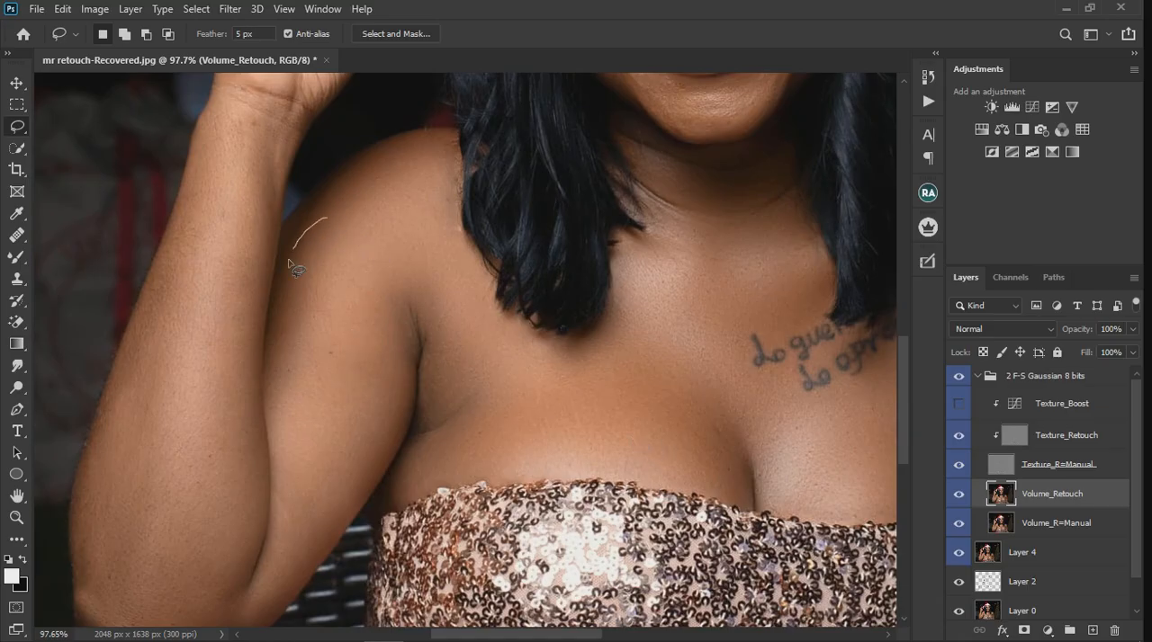
left_click_drag(330, 353, 365, 240)
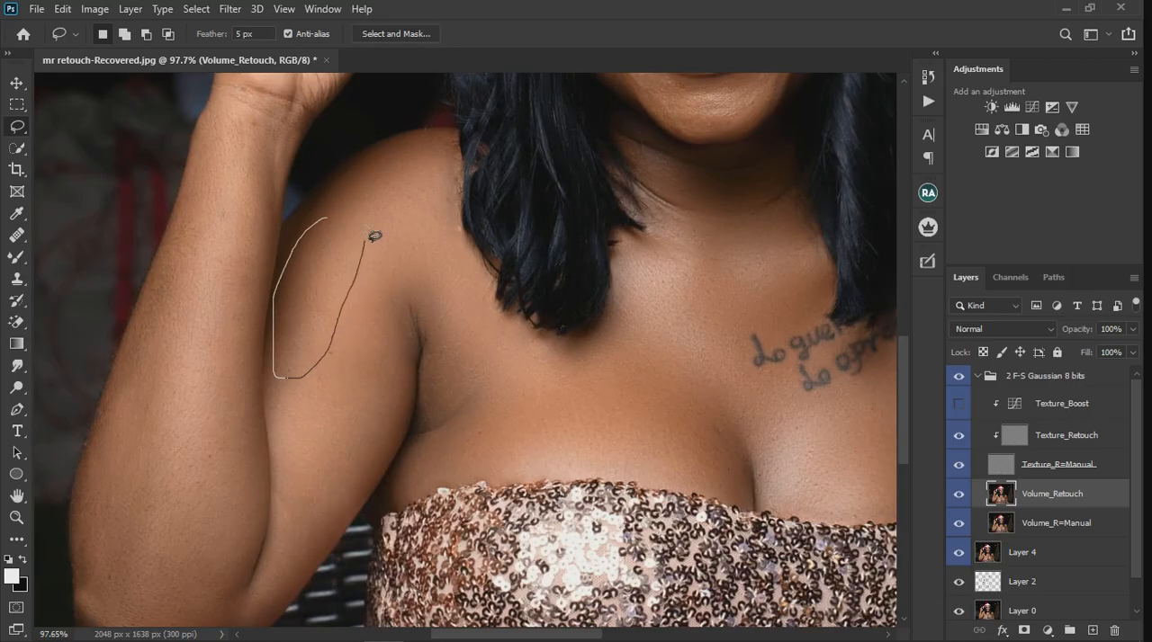
mouse_move(433, 160)
left_mouse_down()
mouse_move(352, 188)
mouse_move(311, 235)
mouse_move(315, 227)
left_mouse_up()
left_click(229, 9)
mouse_move(261, 198)
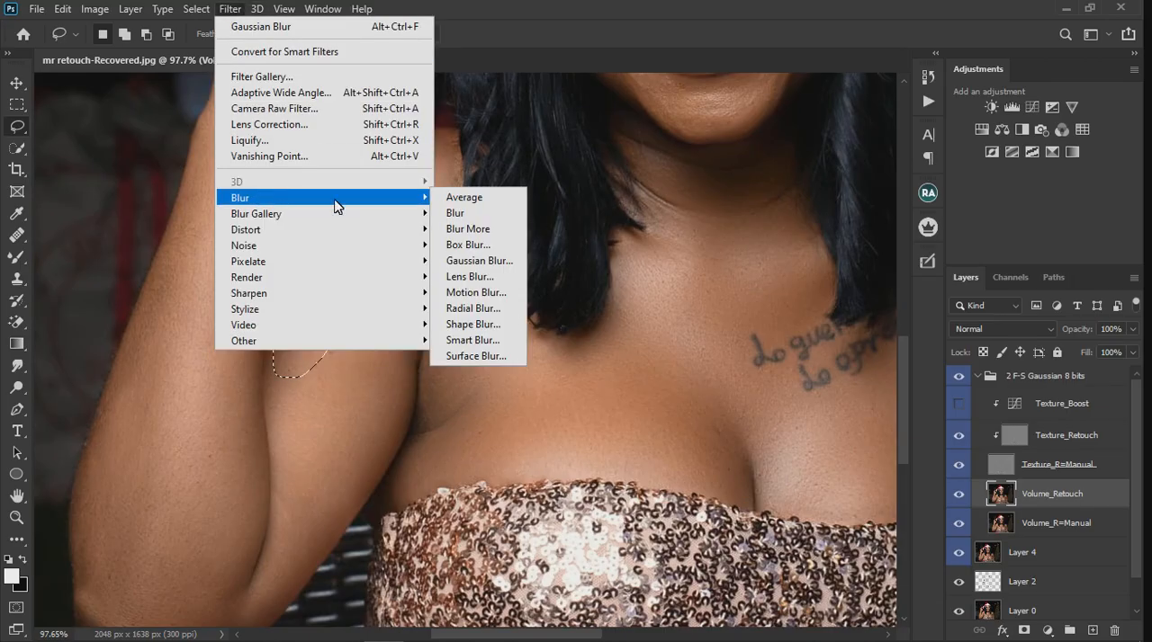
left_click(473, 264)
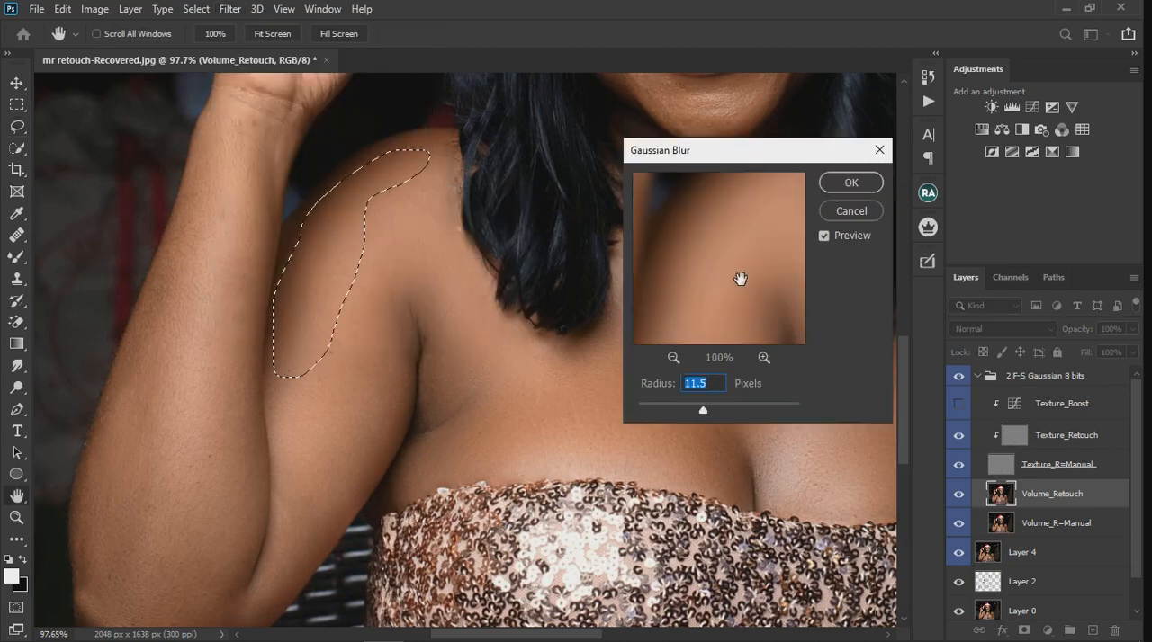
left_click(865, 184)
key("ctrl+d")
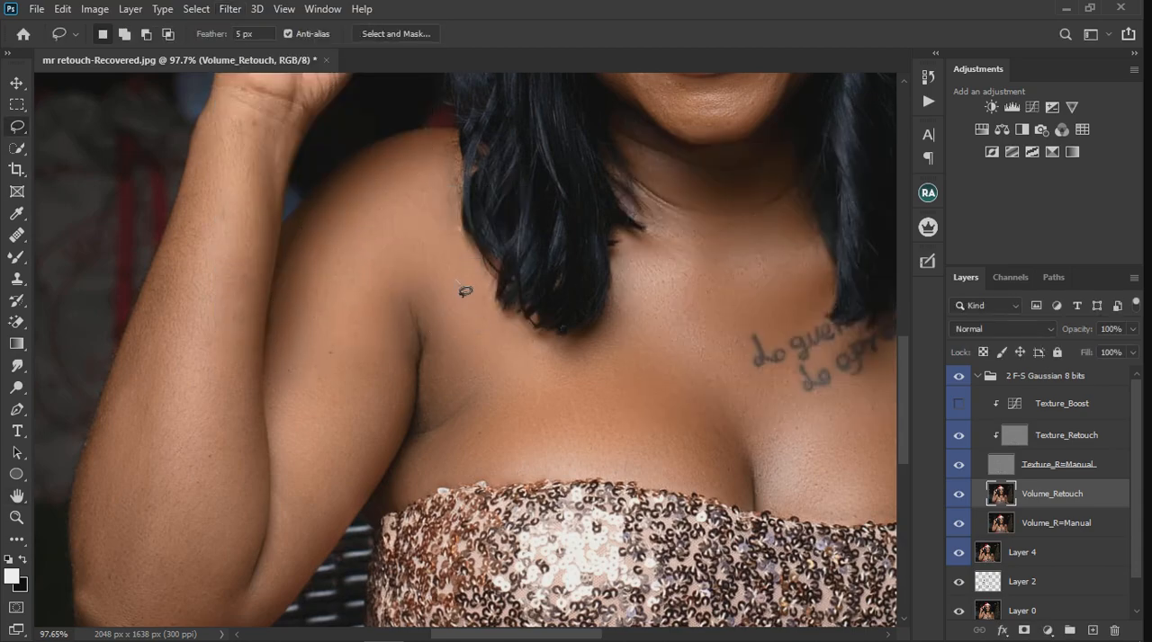
Lasso the chin below the lower lip, extend the selection to the mouth corner with the mole, apply a 6.6-pixel Gaussian Blur, and deselect
scroll(465, 291, "down", 5)
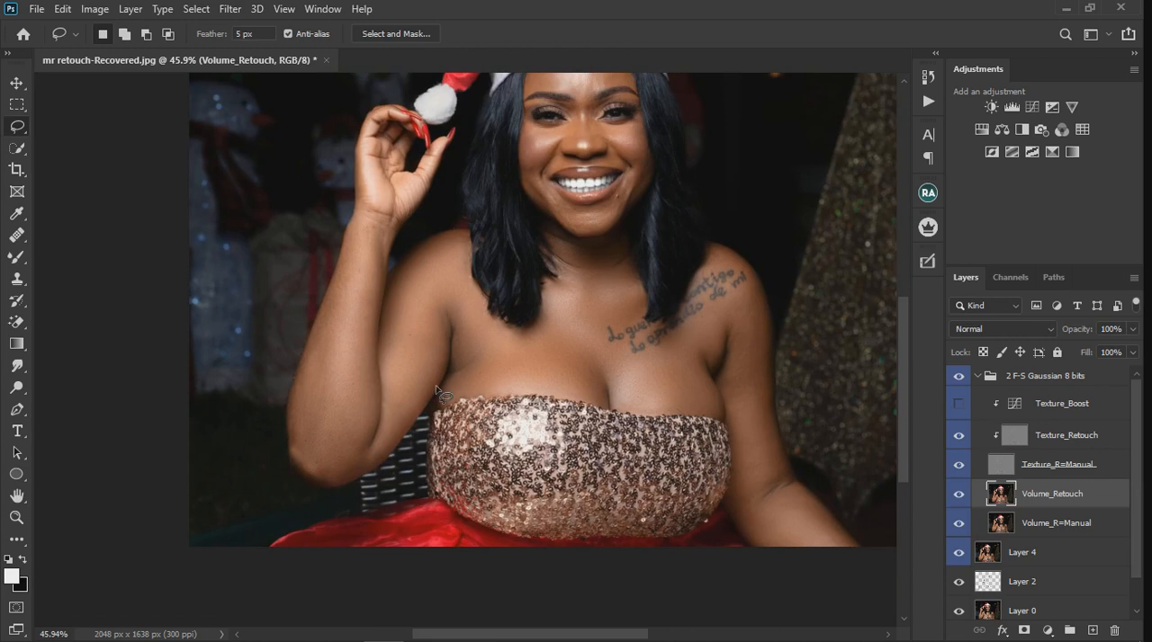
scroll(425, 353, "up", 2)
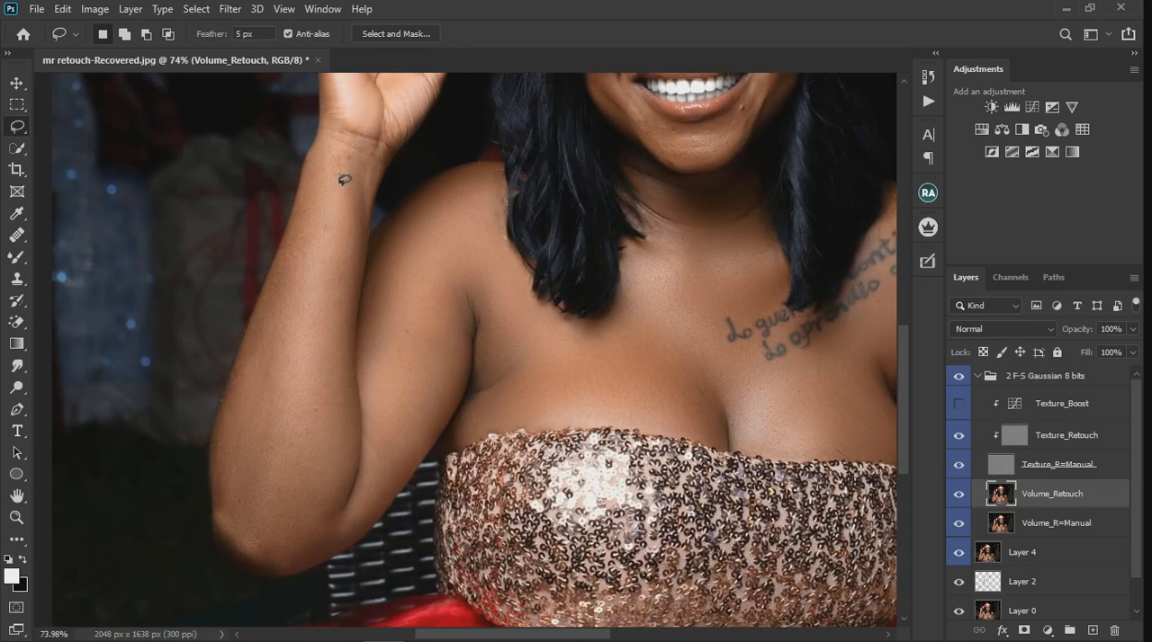
scroll(344, 179, "up", 2)
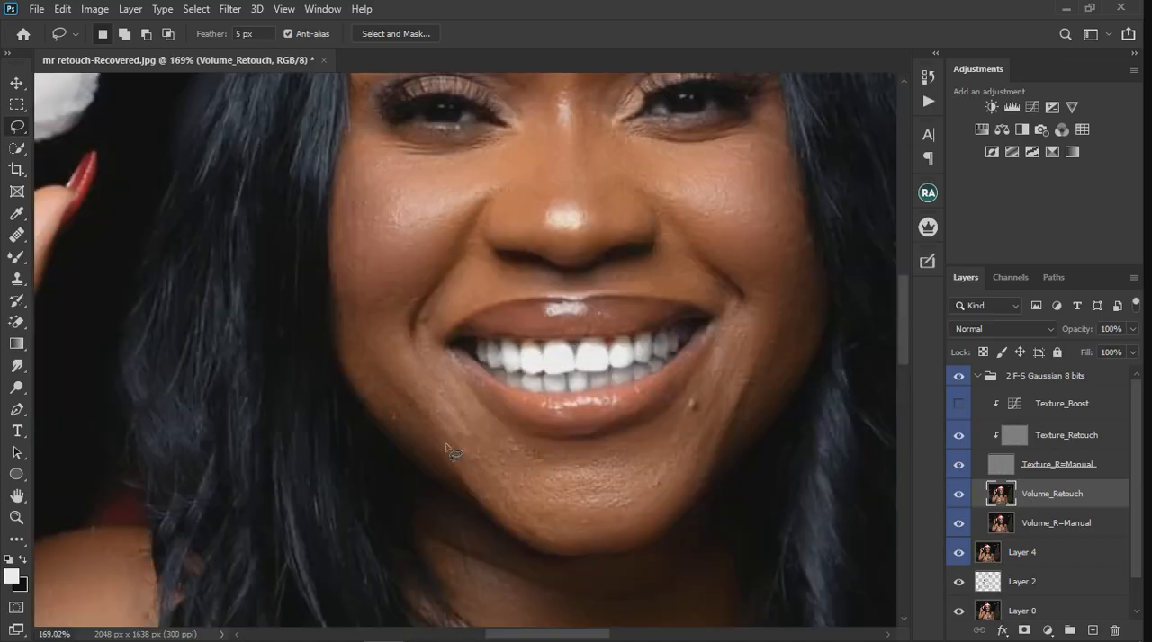
mouse_move(588, 453)
left_mouse_down()
mouse_move(666, 428)
mouse_move(696, 447)
mouse_move(704, 470)
mouse_move(668, 518)
mouse_move(589, 539)
mouse_move(525, 534)
mouse_move(463, 447)
left_mouse_up()
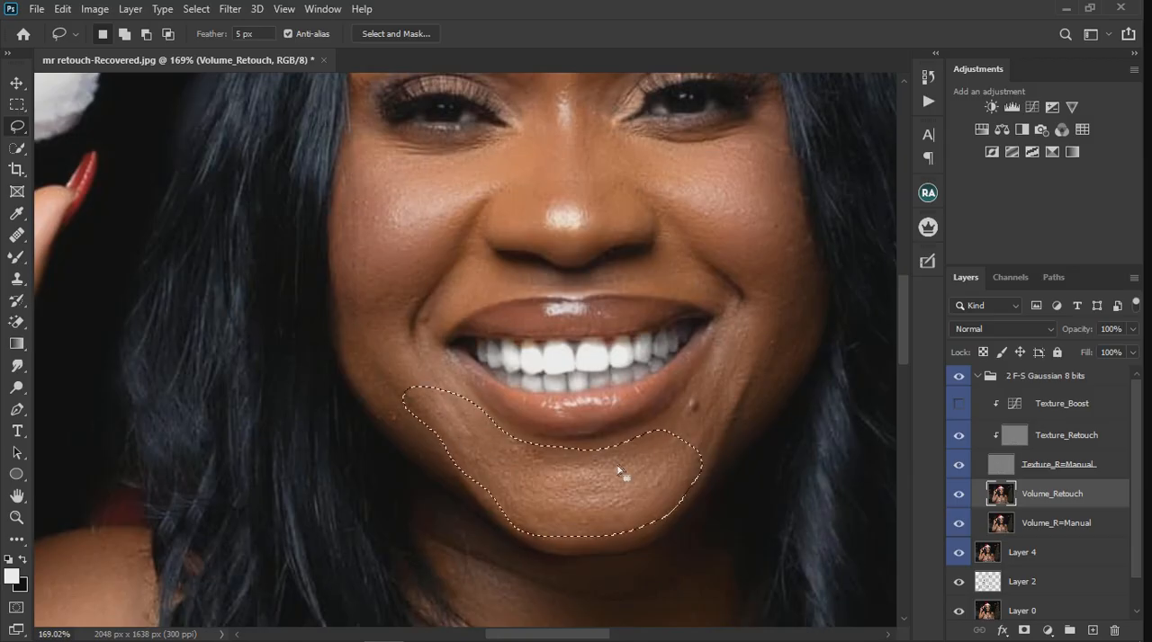
mouse_move(645, 440)
left_mouse_down()
mouse_move(695, 387)
mouse_move(731, 376)
mouse_move(754, 388)
mouse_move(697, 491)
left_mouse_up()
left_click(230, 9)
mouse_move(271, 202)
left_click(480, 260)
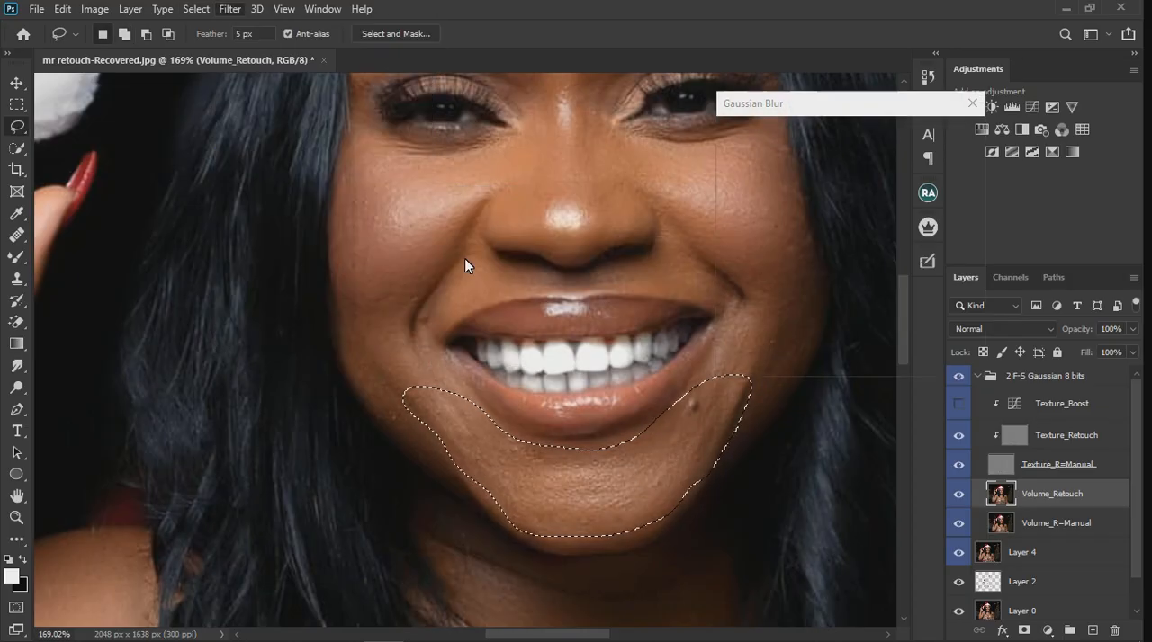
left_click(944, 136)
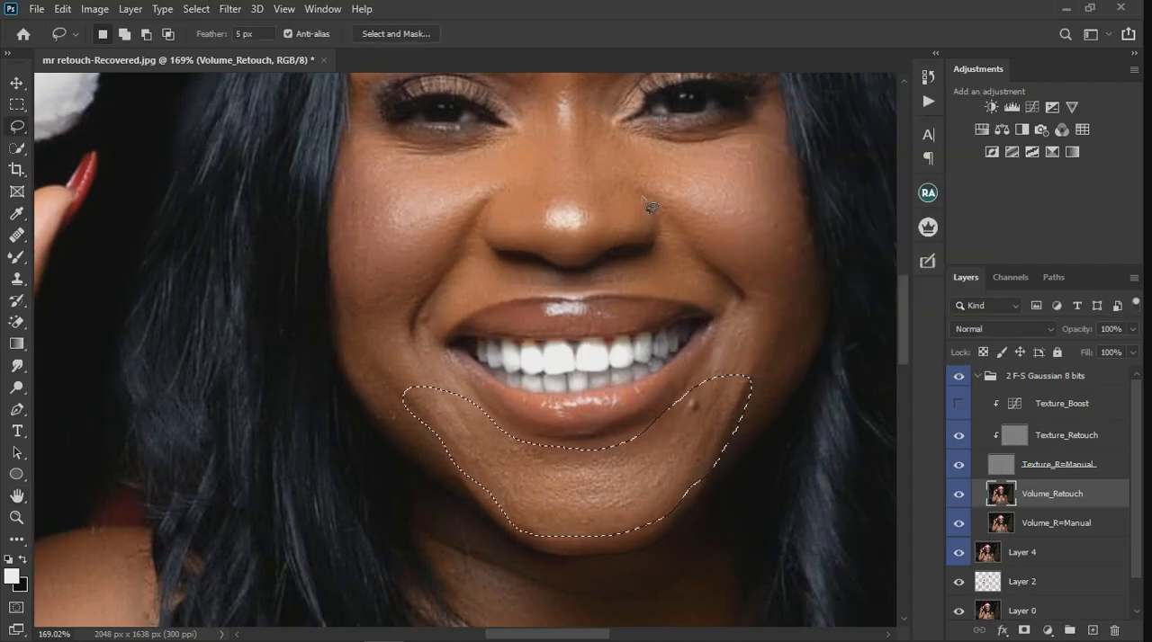
key("ctrl+d")
Lasso the nose and subtract the highlights on its tip and upper bridge from the selection
left_click_drag(531, 92, 520, 181)
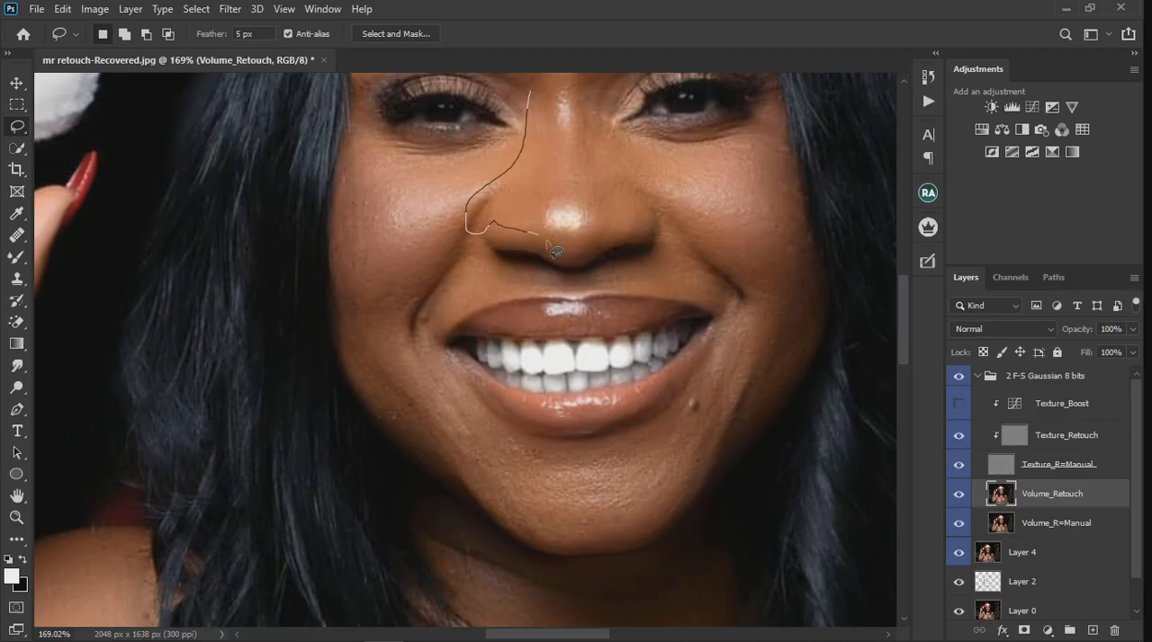
mouse_move(545, 240)
left_mouse_down()
mouse_move(574, 255)
mouse_move(628, 230)
left_mouse_up()
left_click_drag(544, 112, 536, 122)
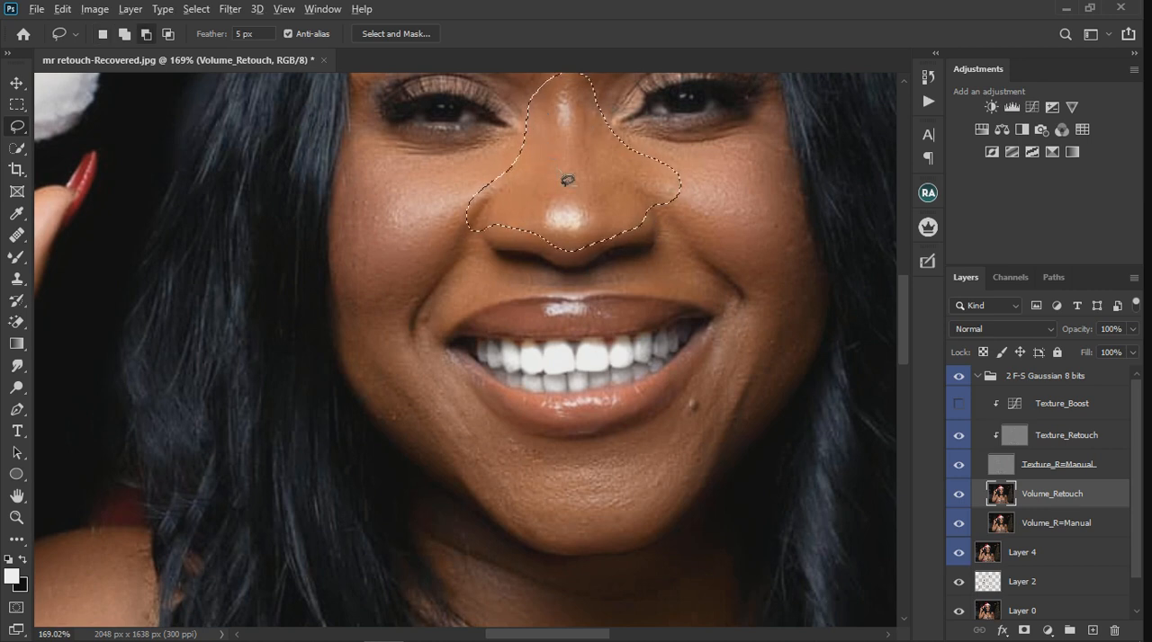
mouse_move(561, 173)
left_mouse_down()
mouse_move(548, 254)
mouse_move(598, 243)
mouse_move(599, 197)
mouse_move(584, 160)
left_mouse_up()
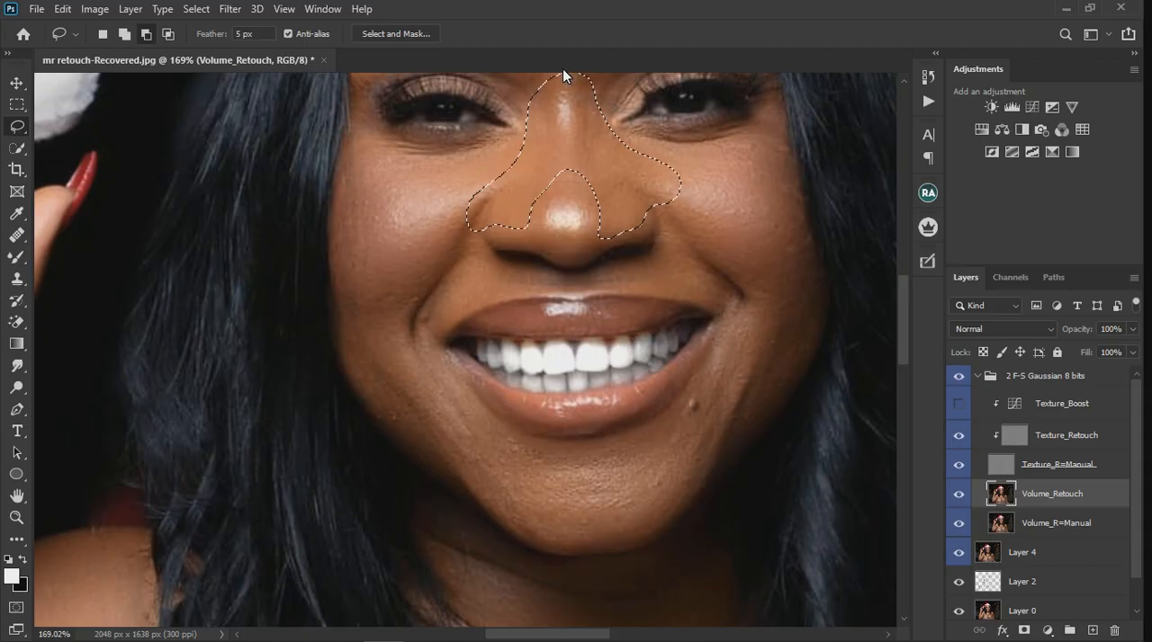
mouse_move(562, 69)
left_mouse_down()
mouse_move(547, 111)
mouse_move(547, 52)
left_mouse_up()
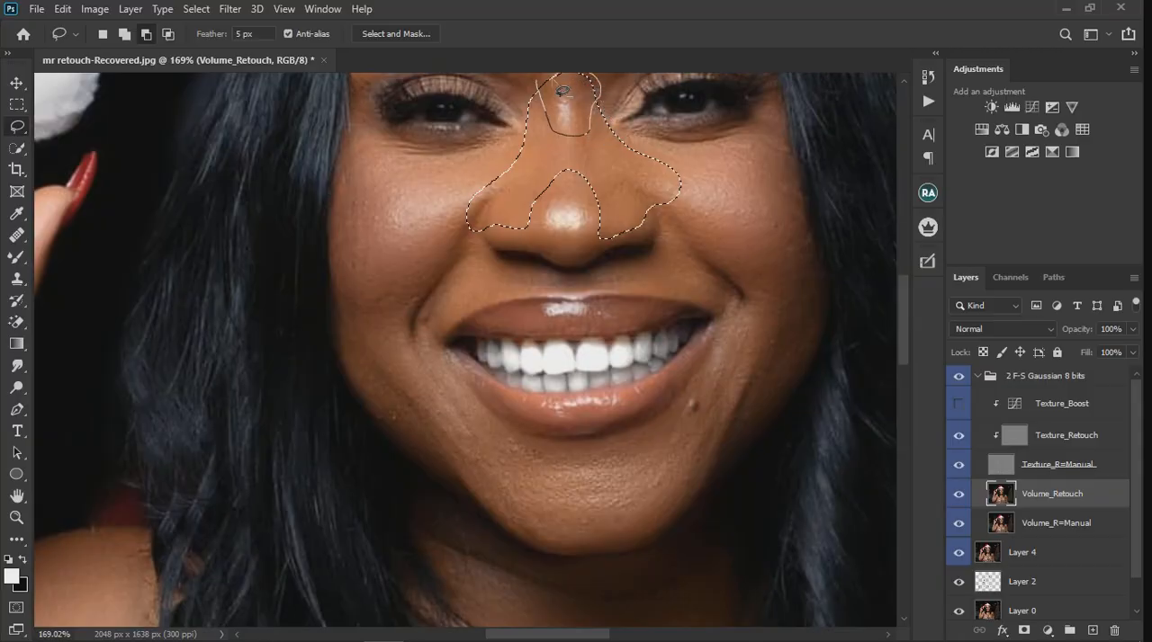
left_click_drag(563, 91, 558, 87)
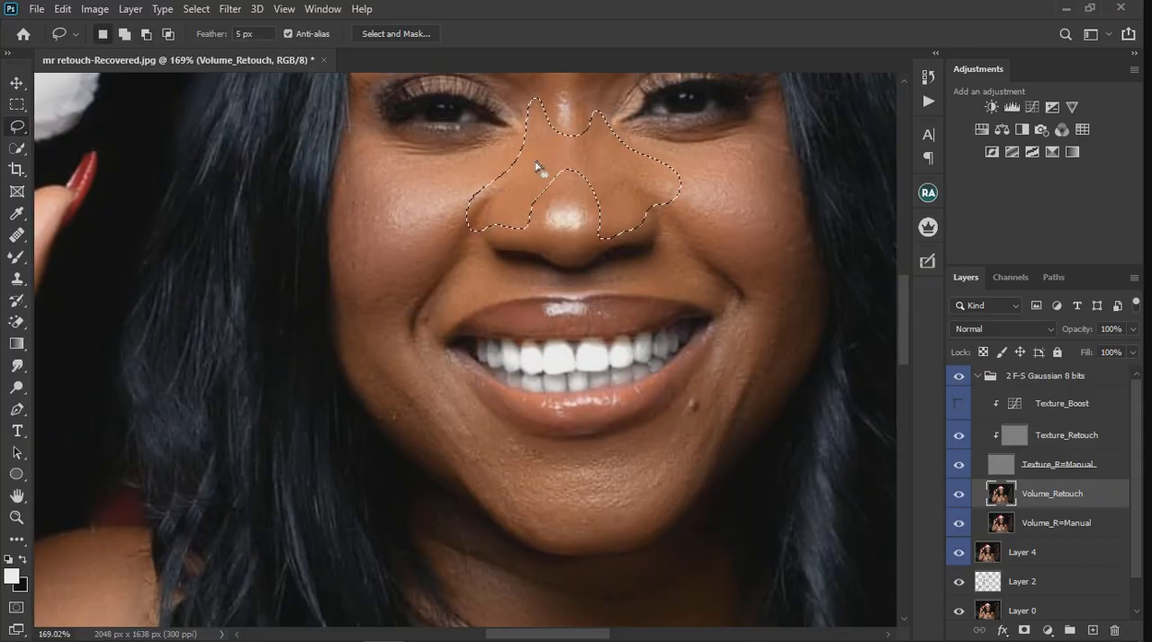
Trim the outer nostril edges from the nose selection, apply a 6.6-pixel Gaussian Blur, and deselect
key("alt")
mouse_move(450, 207)
left_mouse_down()
mouse_move(486, 191)
mouse_move(509, 219)
mouse_move(455, 208)
left_mouse_up()
mouse_move(660, 225)
left_mouse_down()
mouse_move(644, 214)
mouse_move(675, 199)
mouse_move(663, 232)
mouse_move(640, 205)
left_mouse_up()
left_click(232, 9)
mouse_move(274, 197)
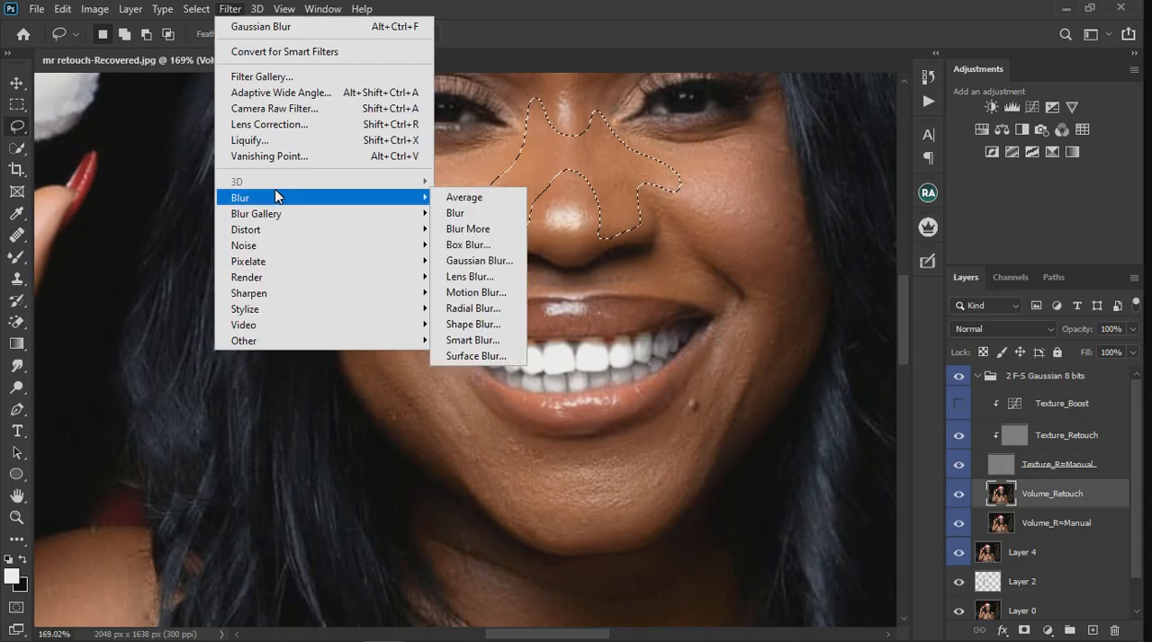
left_click(459, 261)
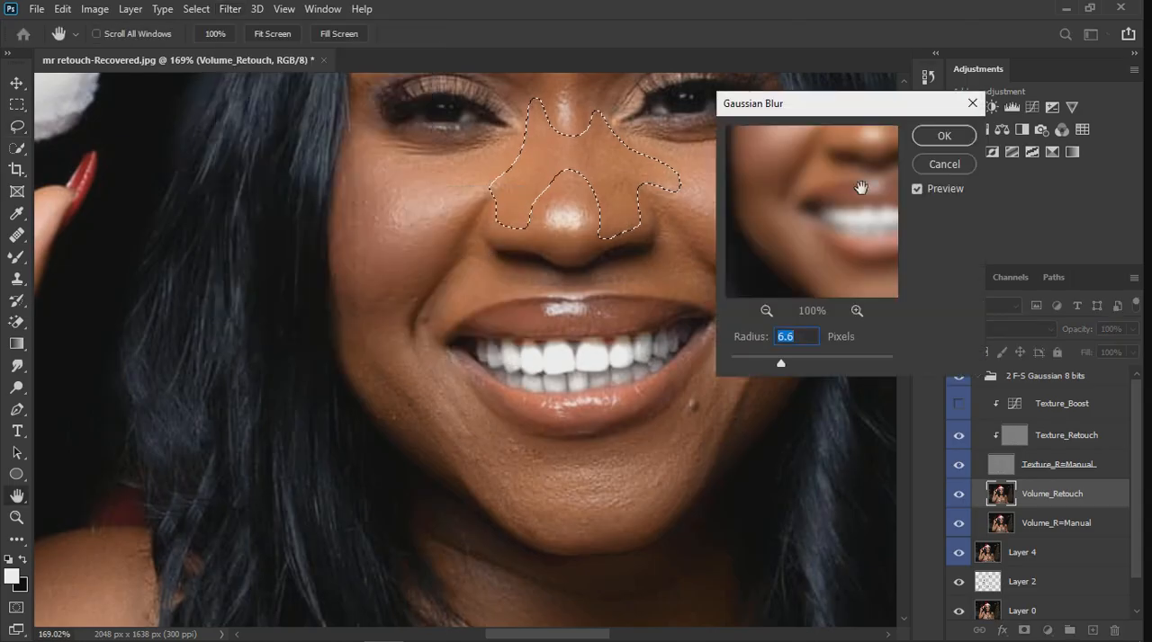
left_click(942, 135)
key("ctrl+d")
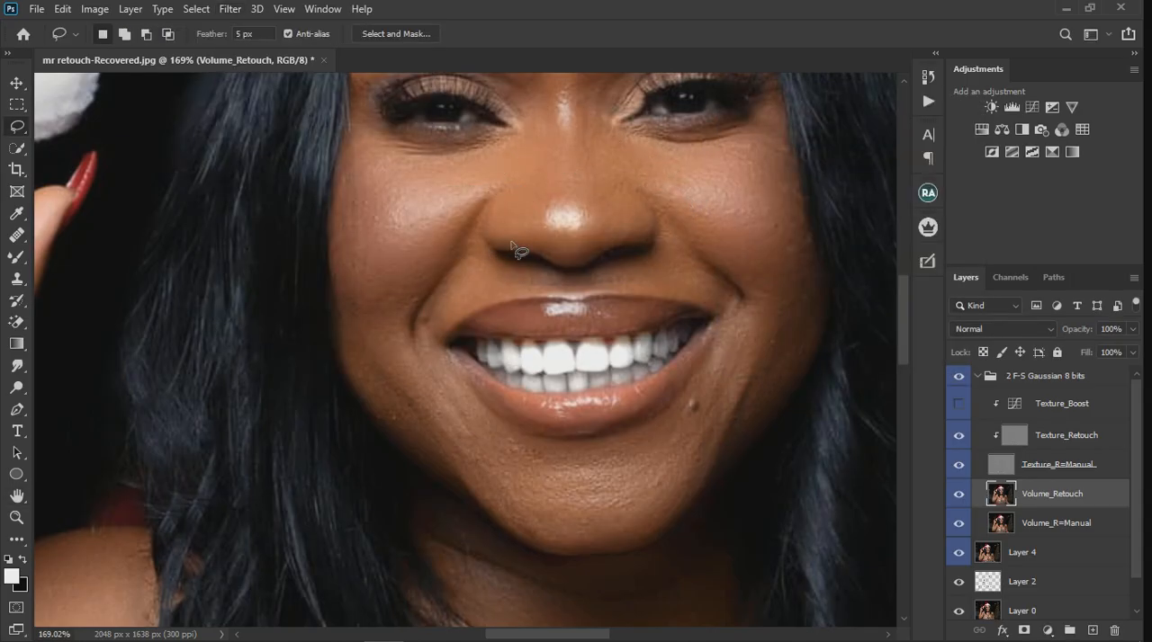
Lasso the side of the nose bridge by the inner eye on the raised-hand side, apply a 6.6-pixel Gaussian Blur, and deselect
scroll(513, 244, "down", 5)
scroll(535, 142, "up", 5)
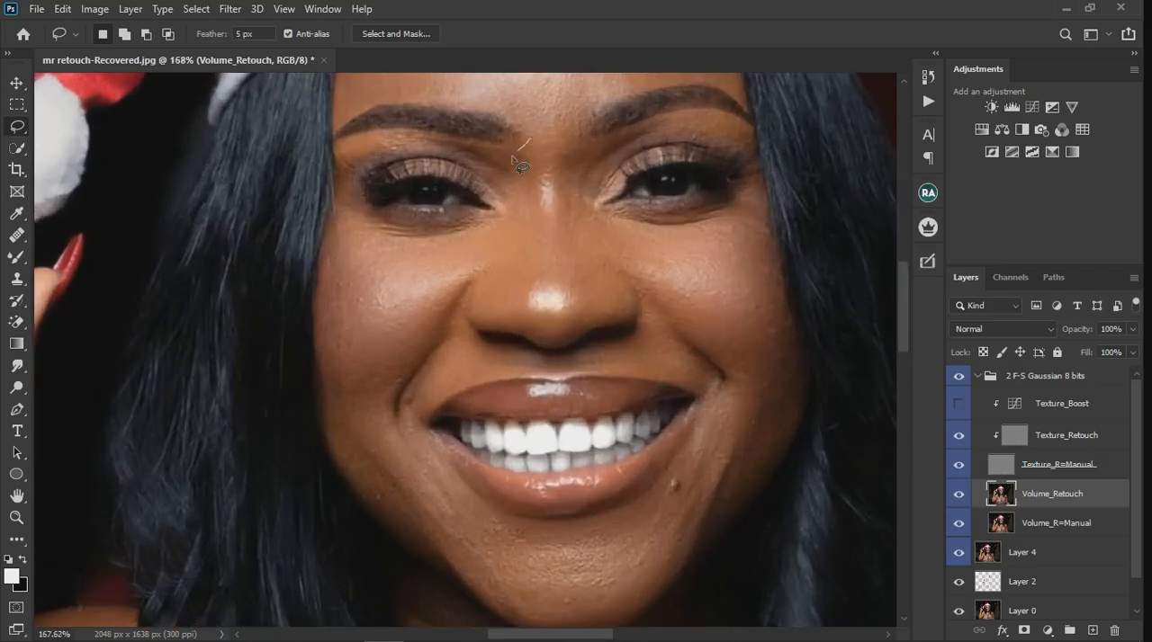
left_click_drag(545, 153, 538, 142)
left_click(230, 8)
mouse_move(256, 198)
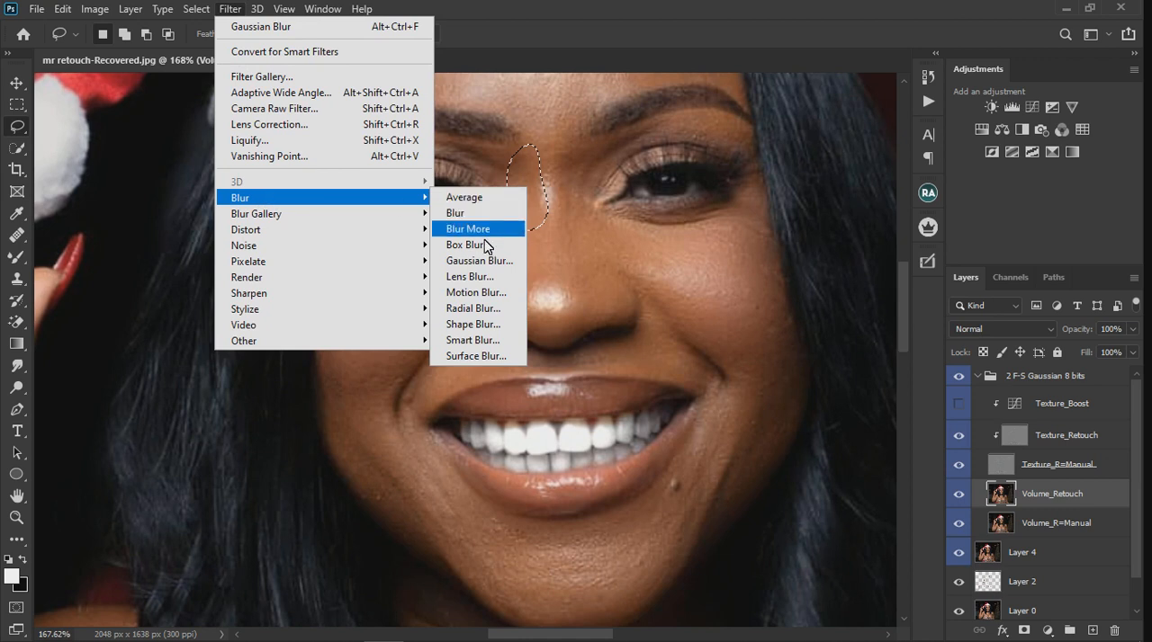
left_click(480, 260)
left_click(917, 137)
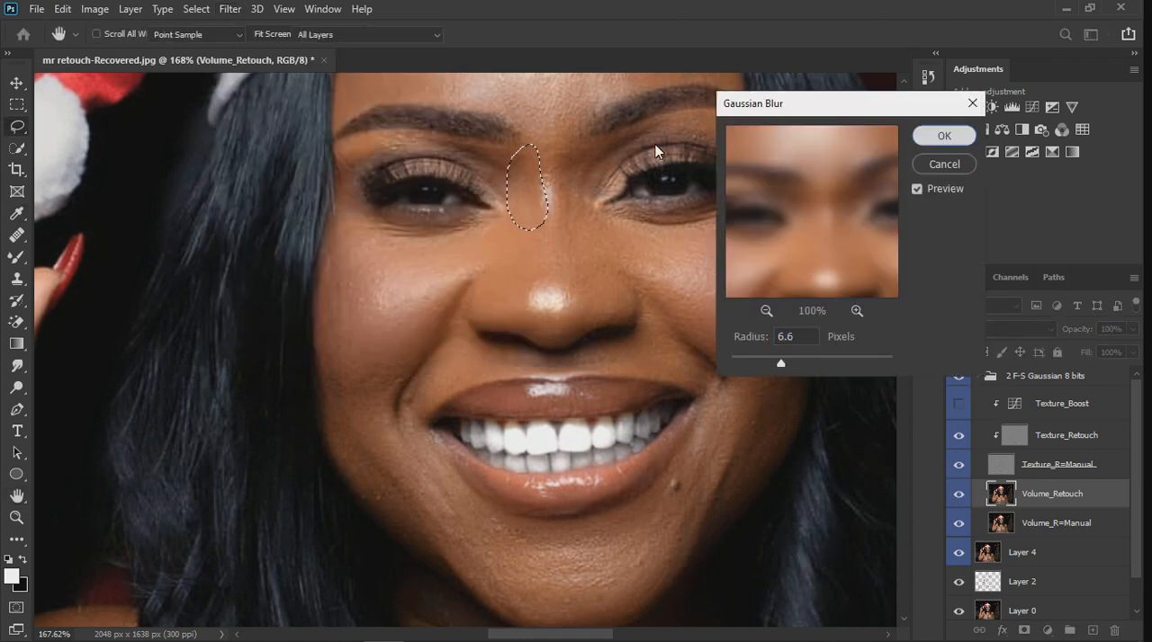
key("ctrl+d")
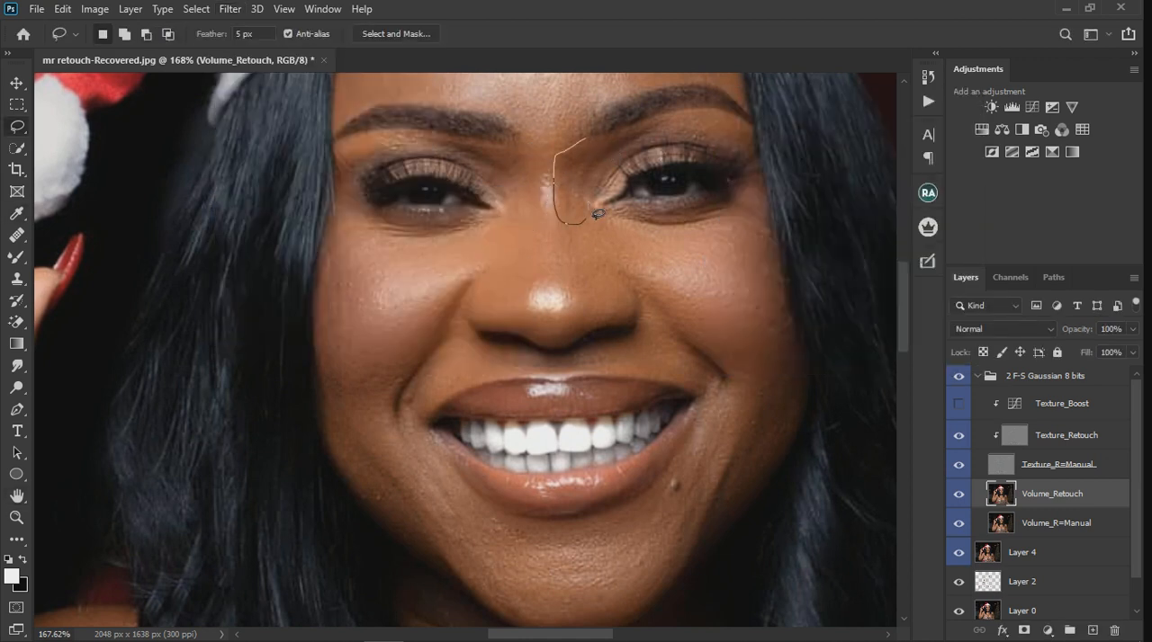
Lasso the nose bridge beside the inner eye on the tattoo side, soften it with a 6.6-pixel Gaussian Blur, and deselect
left_click_drag(599, 151, 591, 141)
left_click(230, 9)
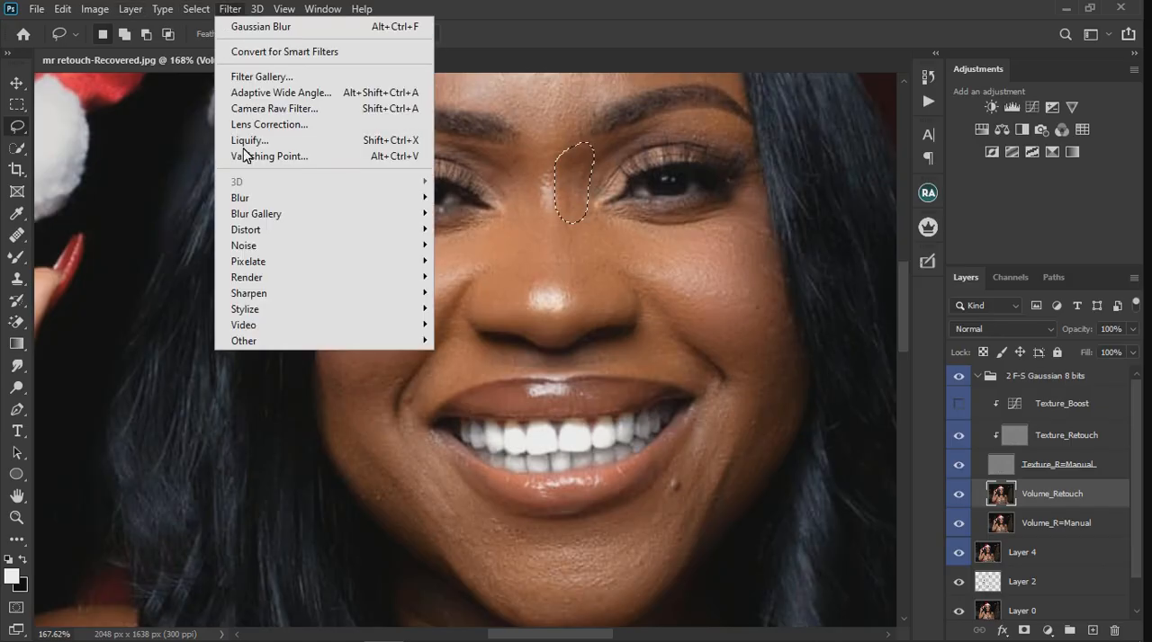
mouse_move(260, 198)
left_click(475, 261)
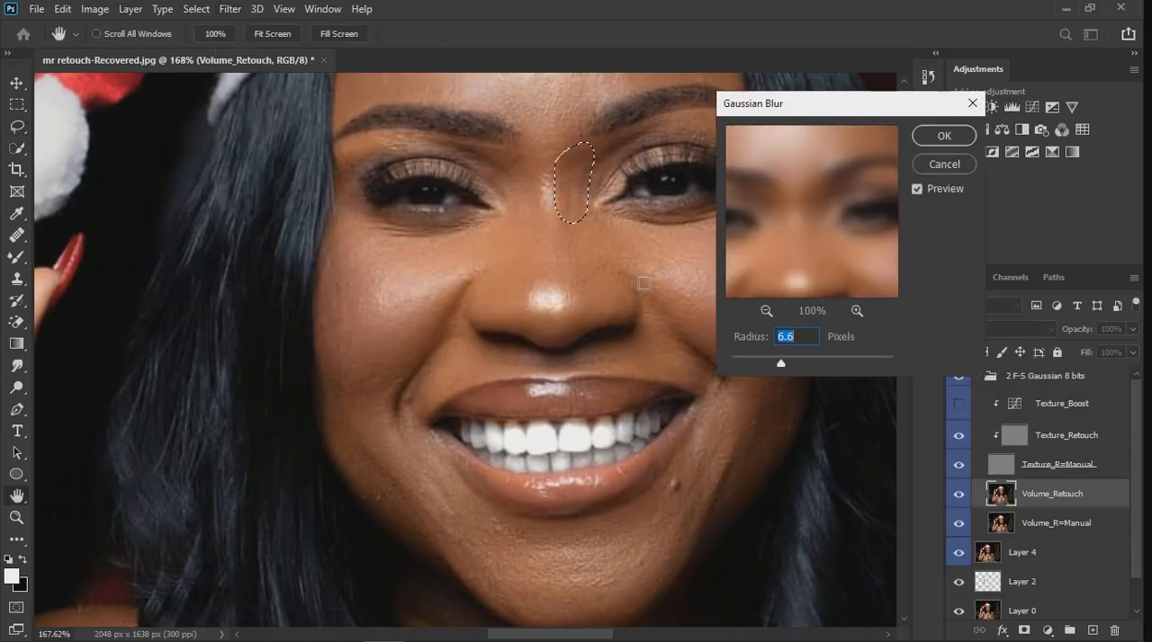
key("Return")
key("ctrl+d")
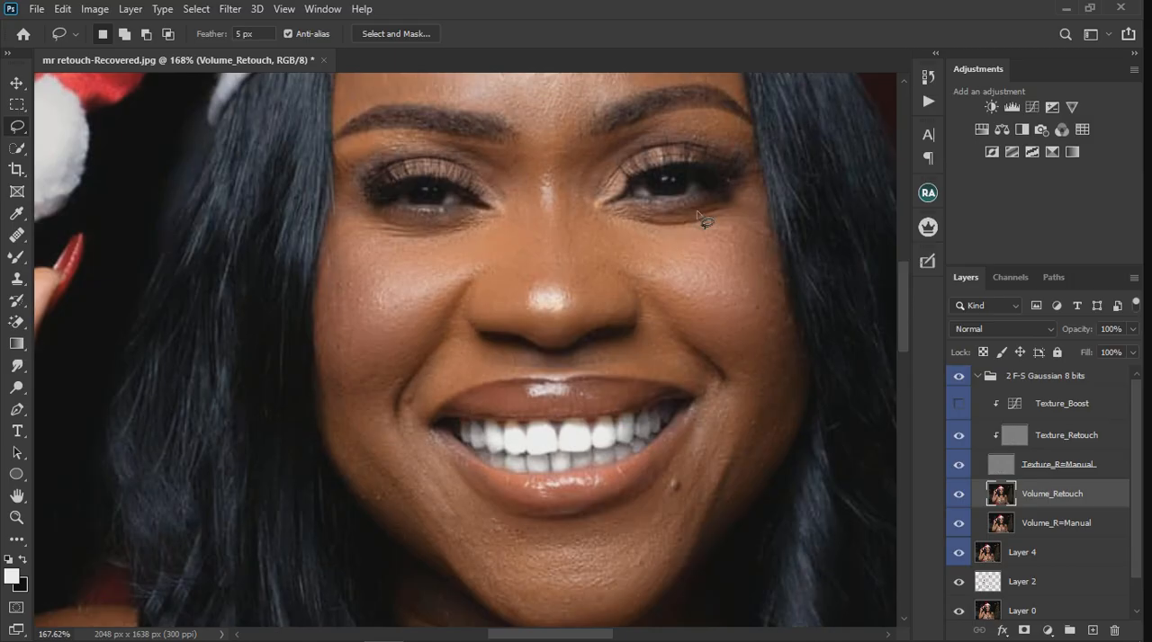
Lasso the upper cheek beneath the outer eye on the tattoo side, apply a 7.2-pixel Gaussian Blur, and deselect
mouse_move(642, 227)
left_mouse_down()
mouse_move(749, 200)
mouse_move(770, 211)
mouse_move(780, 257)
mouse_move(762, 287)
left_mouse_up()
left_click_drag(629, 217, 633, 219)
left_click(230, 9)
mouse_move(272, 195)
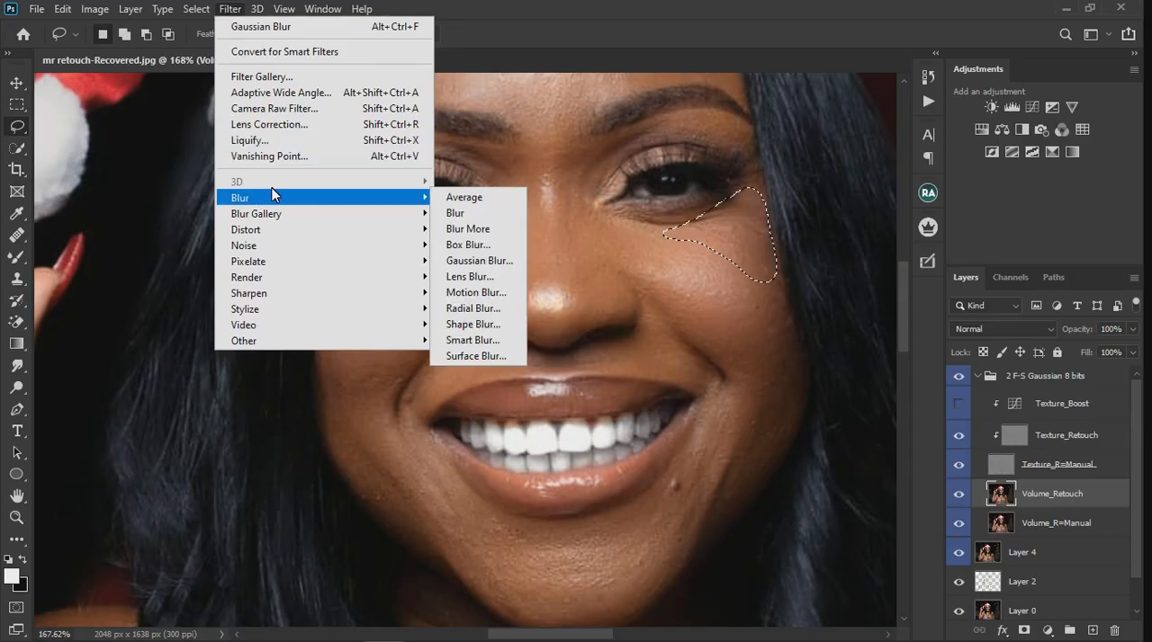
left_click(479, 260)
left_click_drag(877, 101, 448, 110)
left_click_drag(355, 367, 369, 369)
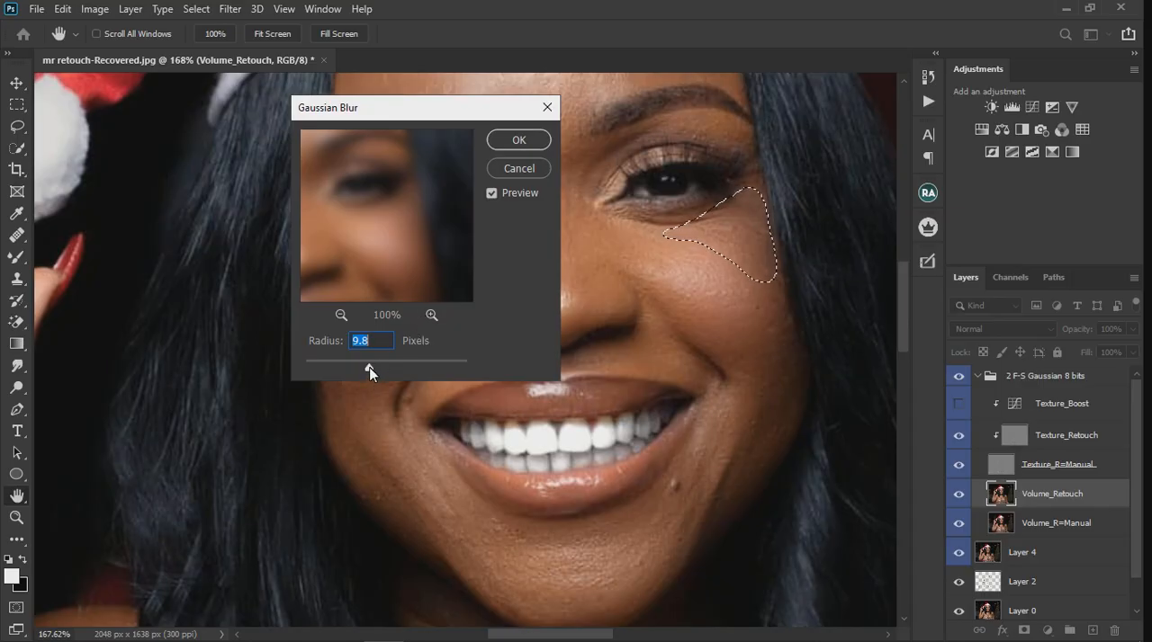
key("ctrl+d")
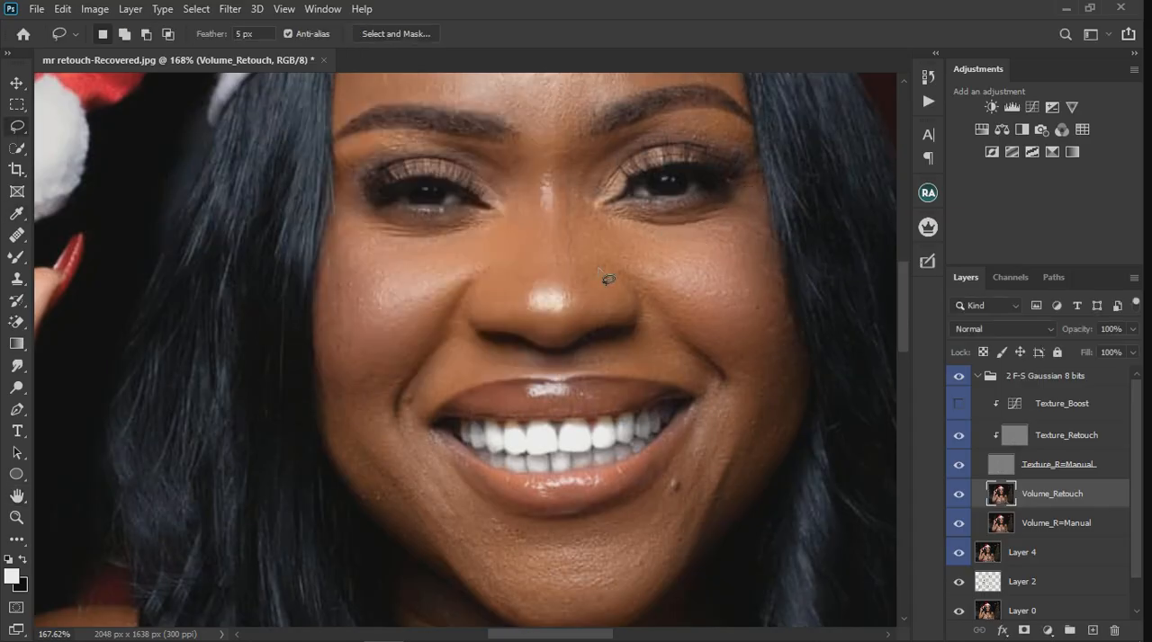
Lasso the armpit crease on the raised-arm side and soften it with an adjusted Gaussian Blur radius
scroll(374, 248, "down", 5)
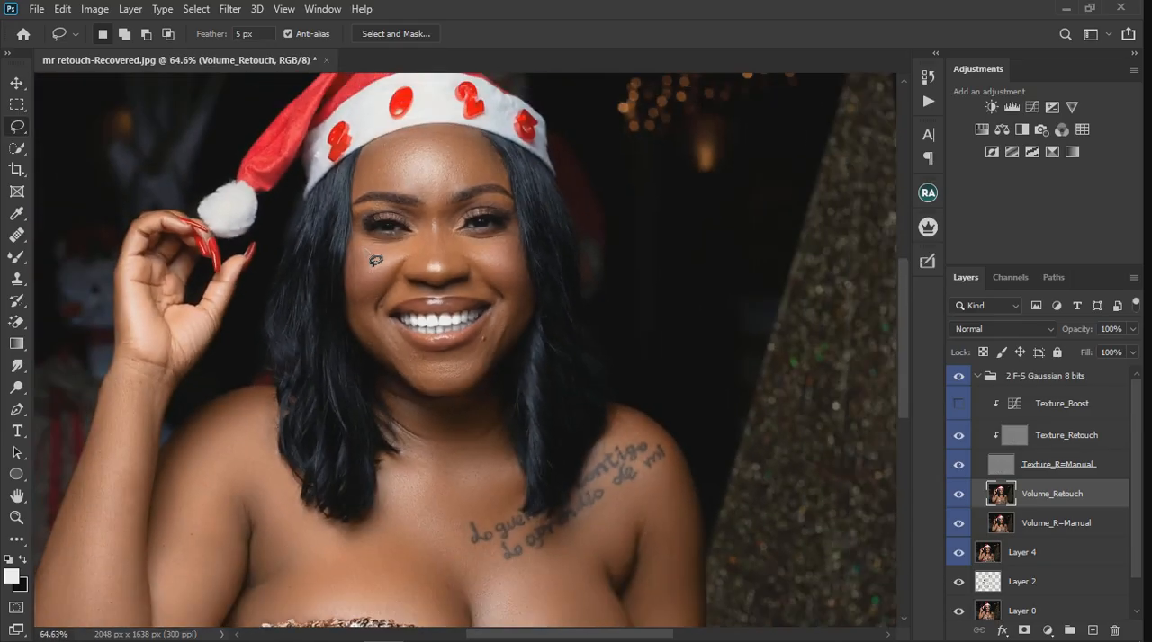
scroll(394, 424, "up", 5)
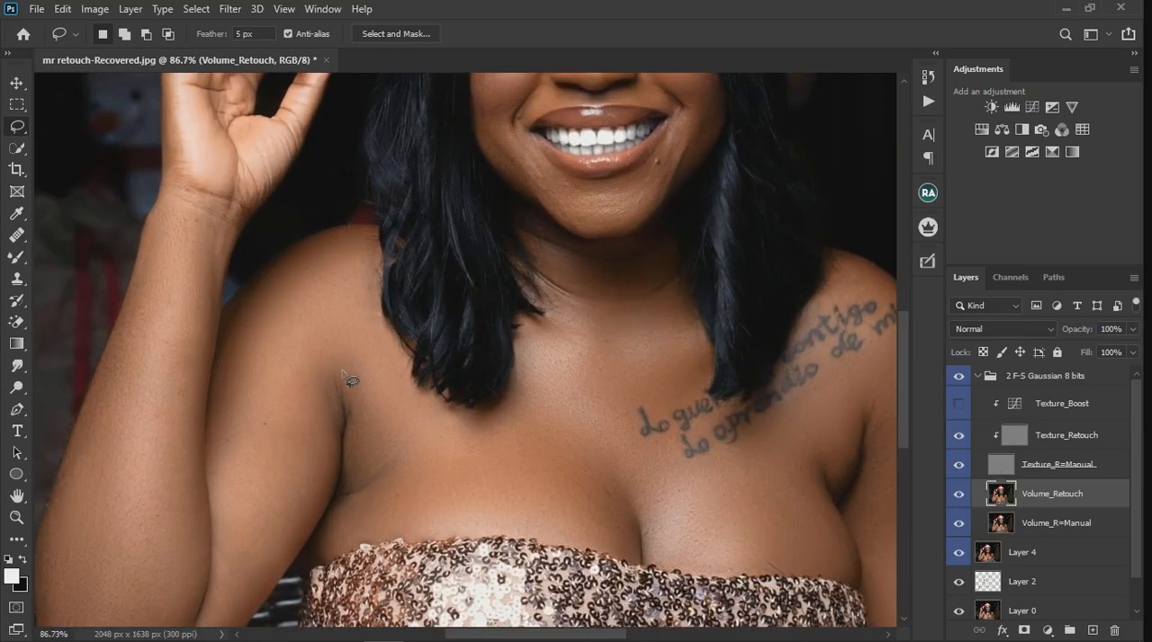
left_click_drag(342, 371, 325, 419)
left_click(230, 9)
mouse_move(254, 199)
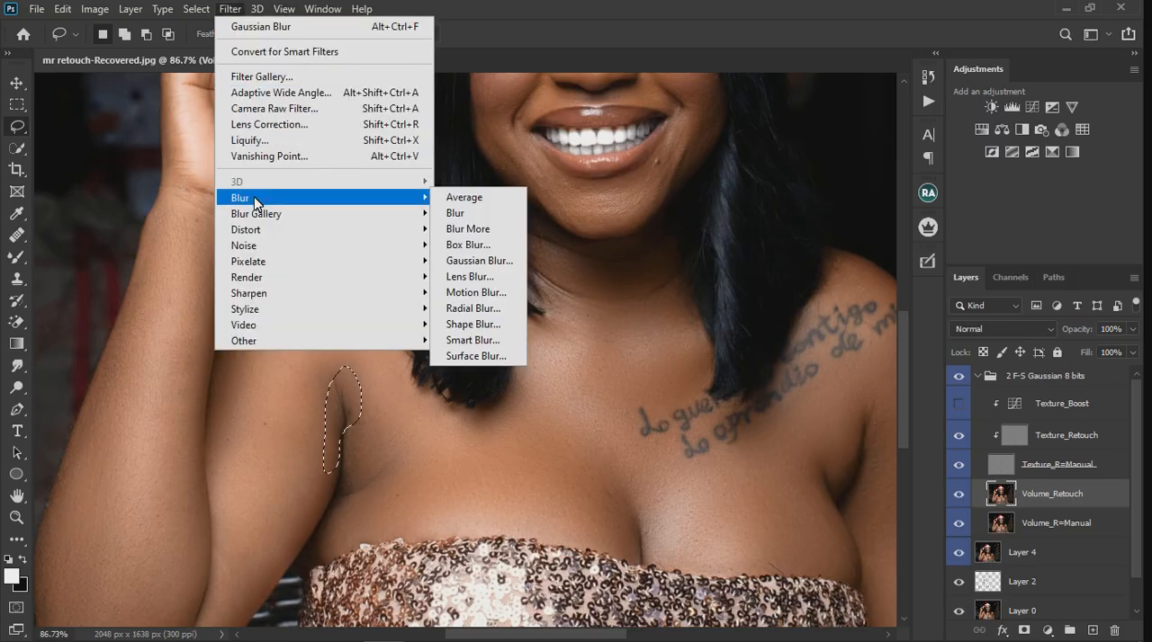
left_click(450, 261)
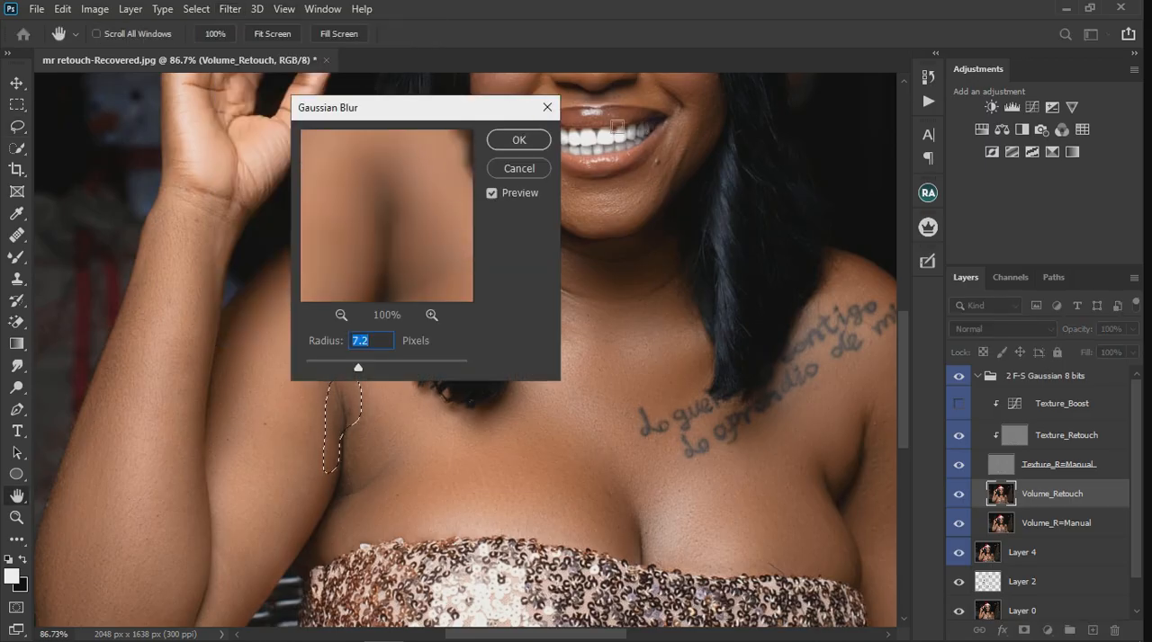
left_click_drag(437, 114, 759, 109)
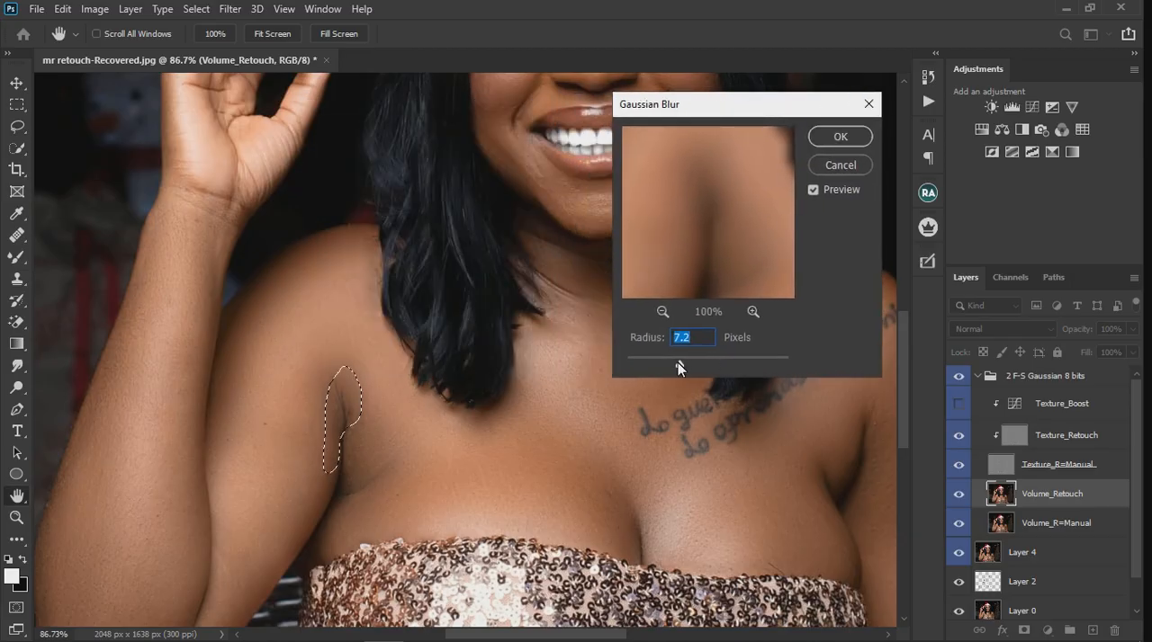
left_click_drag(638, 367, 658, 367)
left_click(829, 137)
key("l")
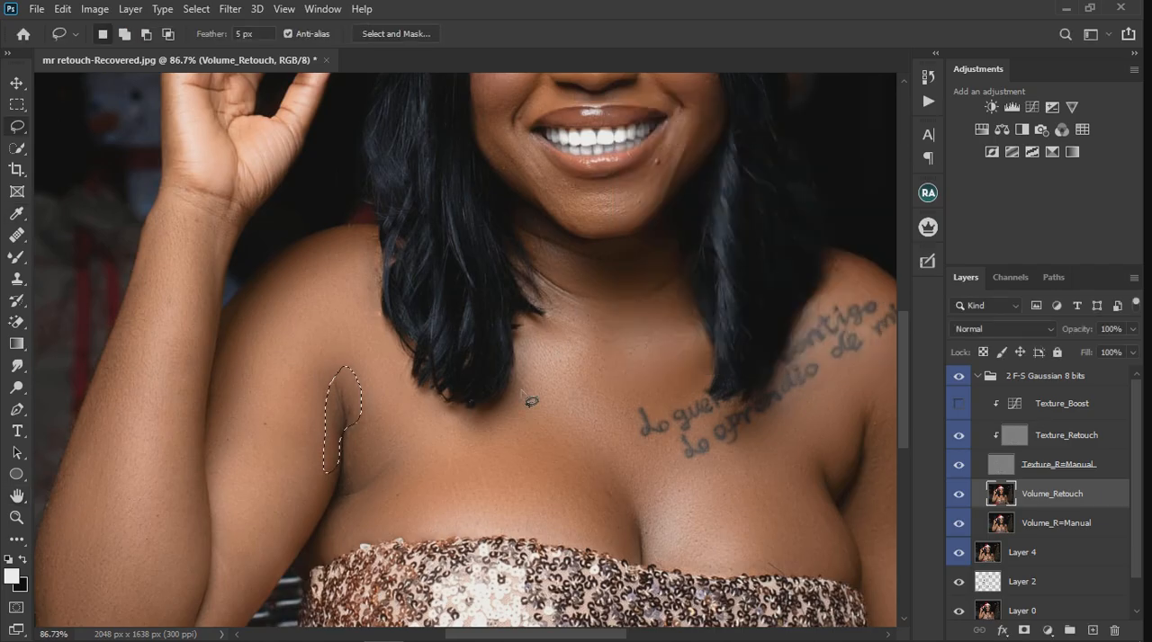
Lasso the armpit crease on the tattoo side, apply a 4.6-pixel Gaussian Blur, and deselect
scroll(496, 456, "down", 1)
scroll(533, 452, "down", 2)
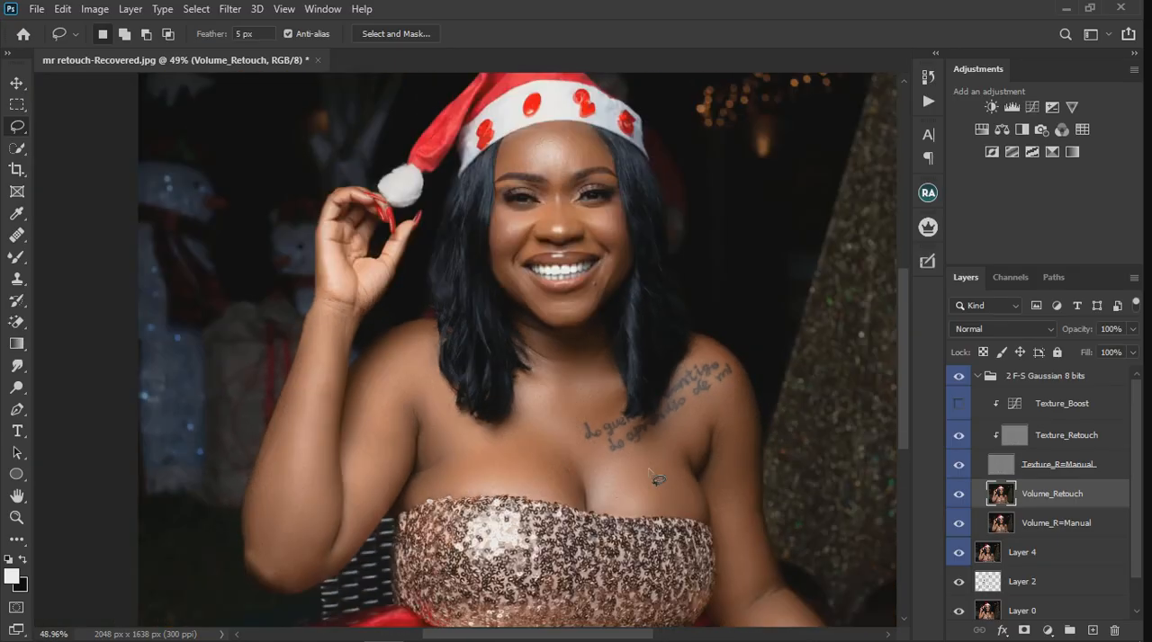
scroll(693, 479, "up", 2)
mouse_move(690, 474)
left_mouse_down()
mouse_move(681, 433)
mouse_move(744, 411)
left_mouse_up()
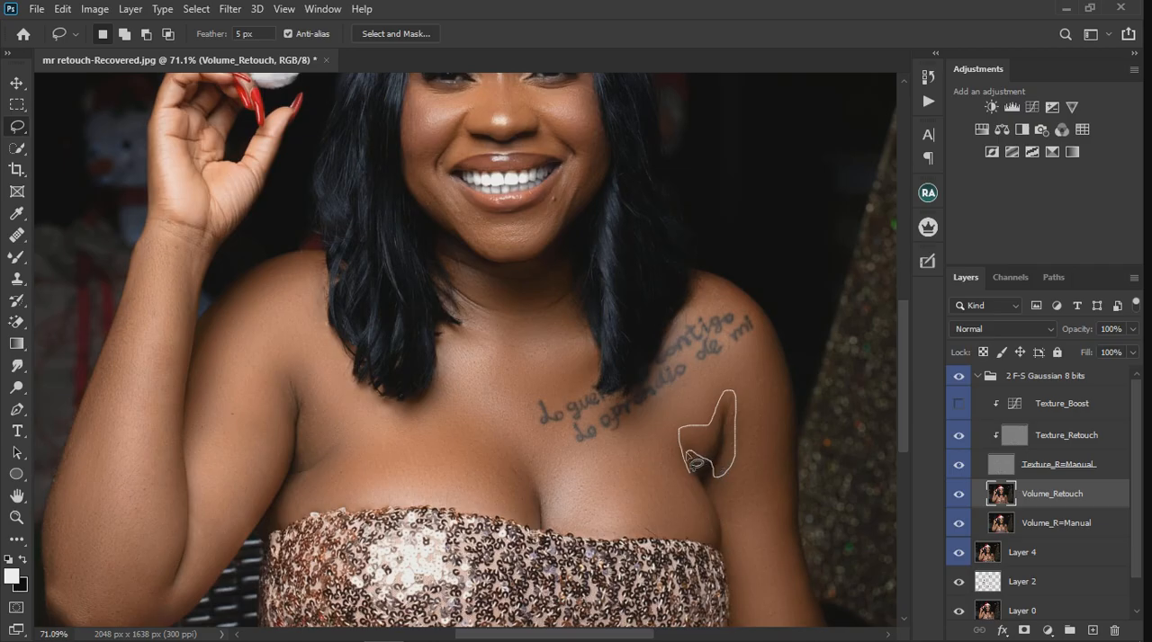
left_click_drag(693, 463, 694, 465)
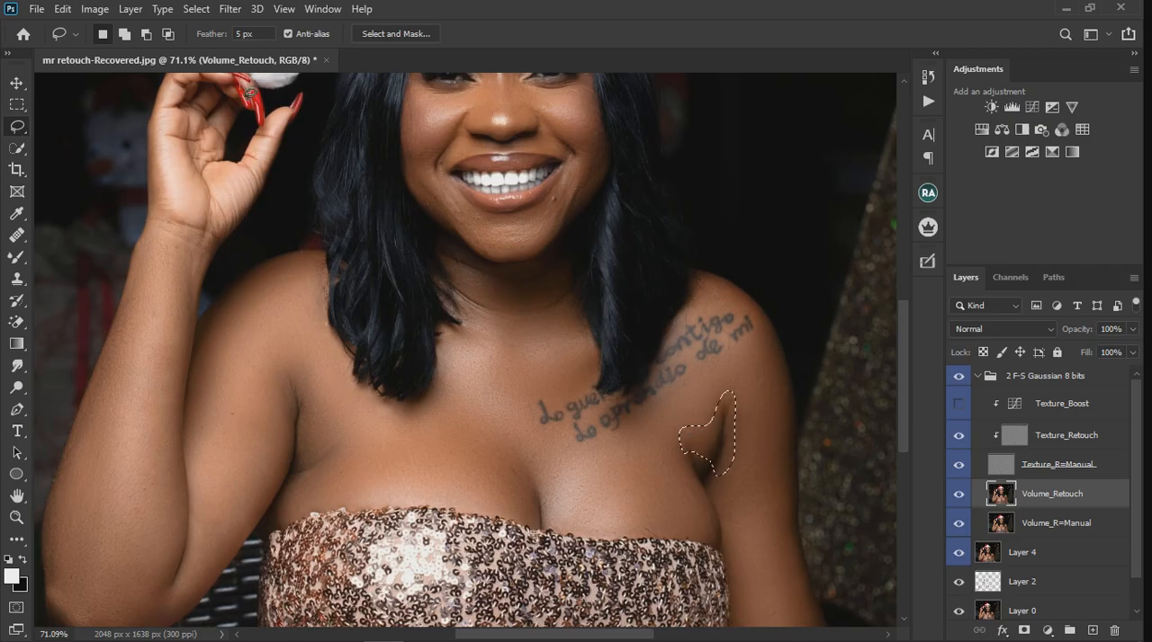
left_click(228, 11)
mouse_move(377, 200)
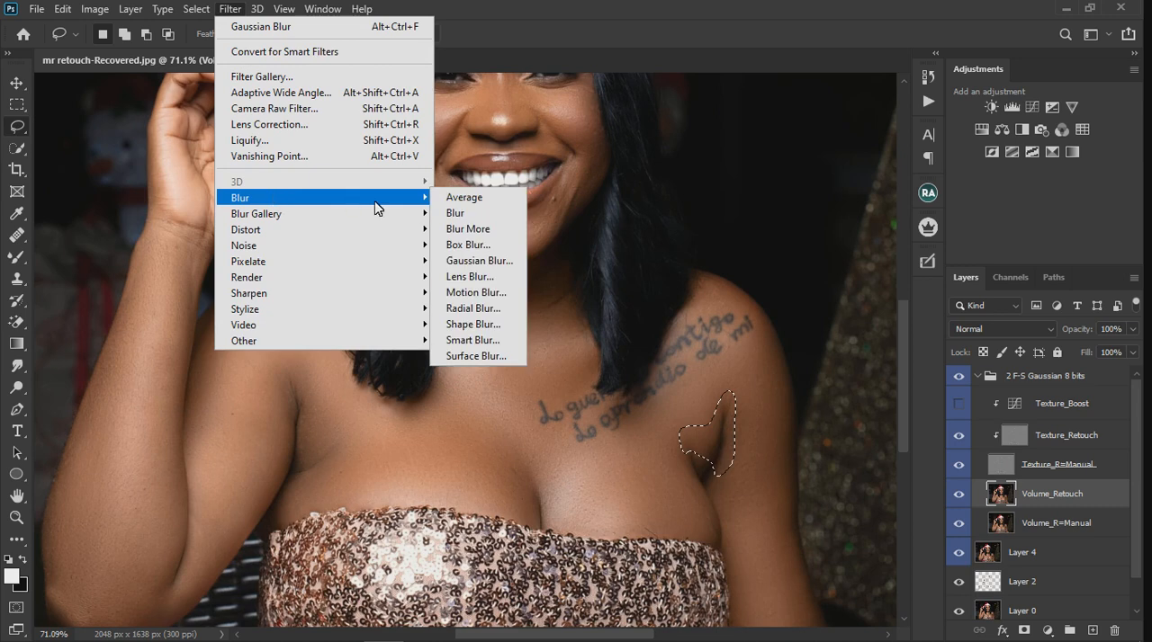
left_click(479, 261)
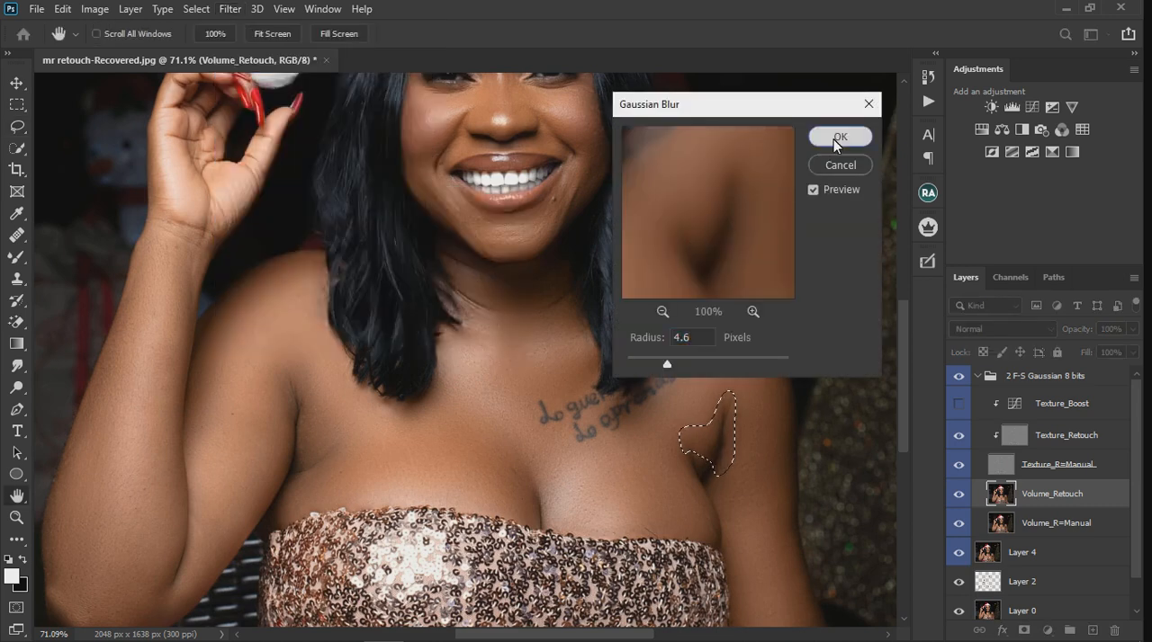
left_click(837, 138)
key("ctrl+d")
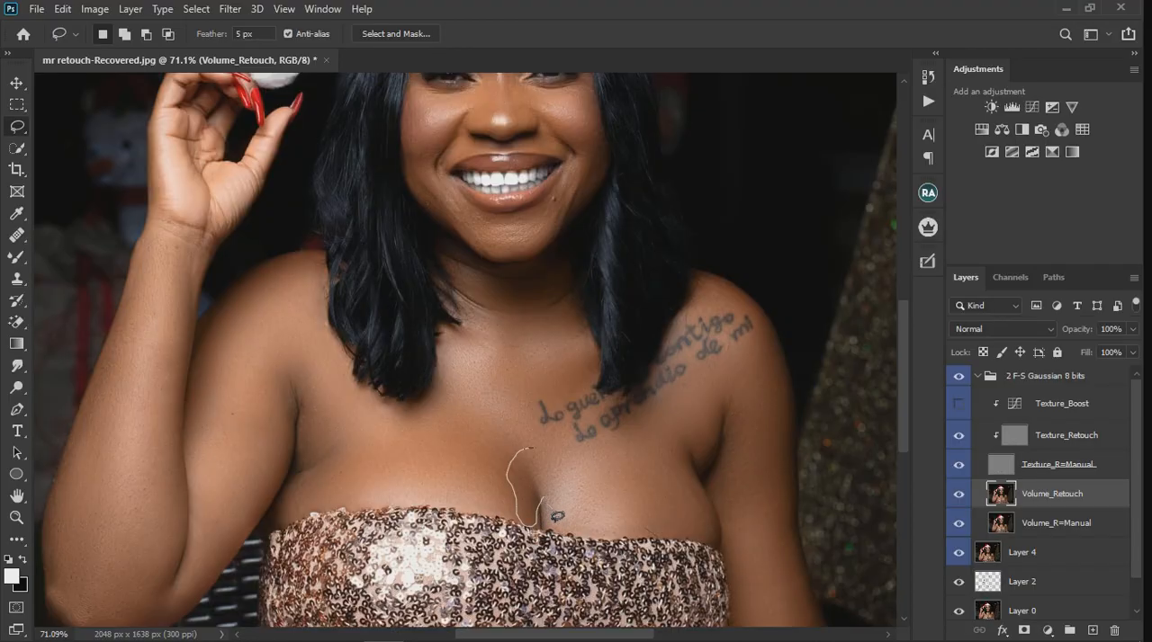
Lasso the shadow at the centre of the chest above the dress, apply a 4.6-pixel Gaussian Blur, and deselect
mouse_move(576, 526)
left_mouse_down()
mouse_move(566, 499)
mouse_move(531, 441)
left_mouse_up()
left_click(232, 9)
mouse_move(276, 205)
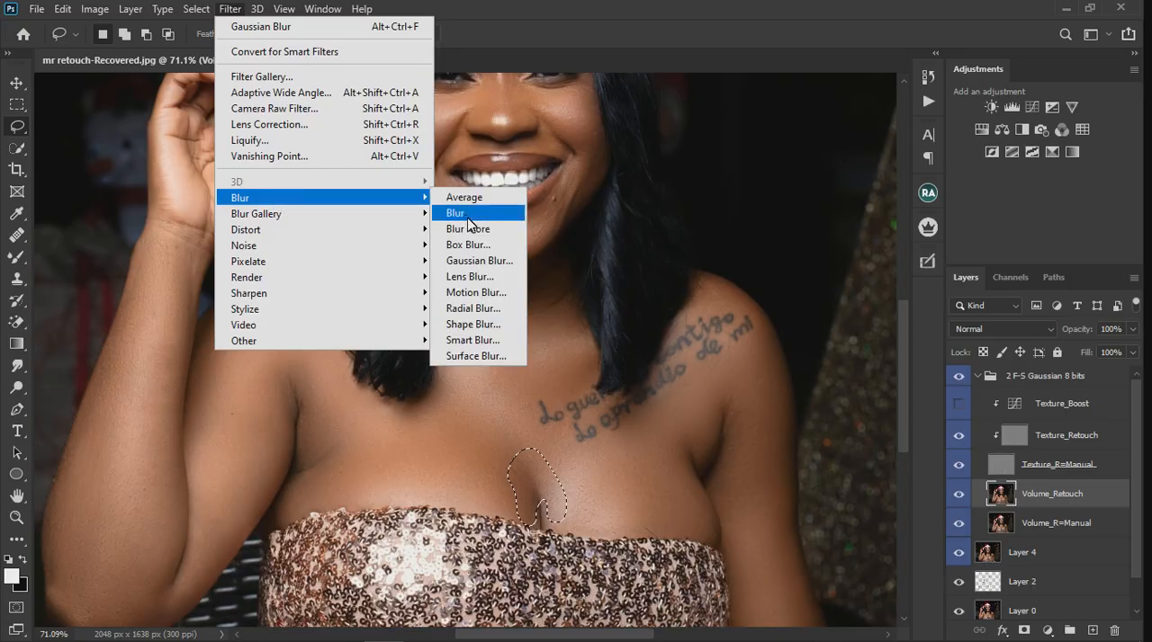
left_click(469, 259)
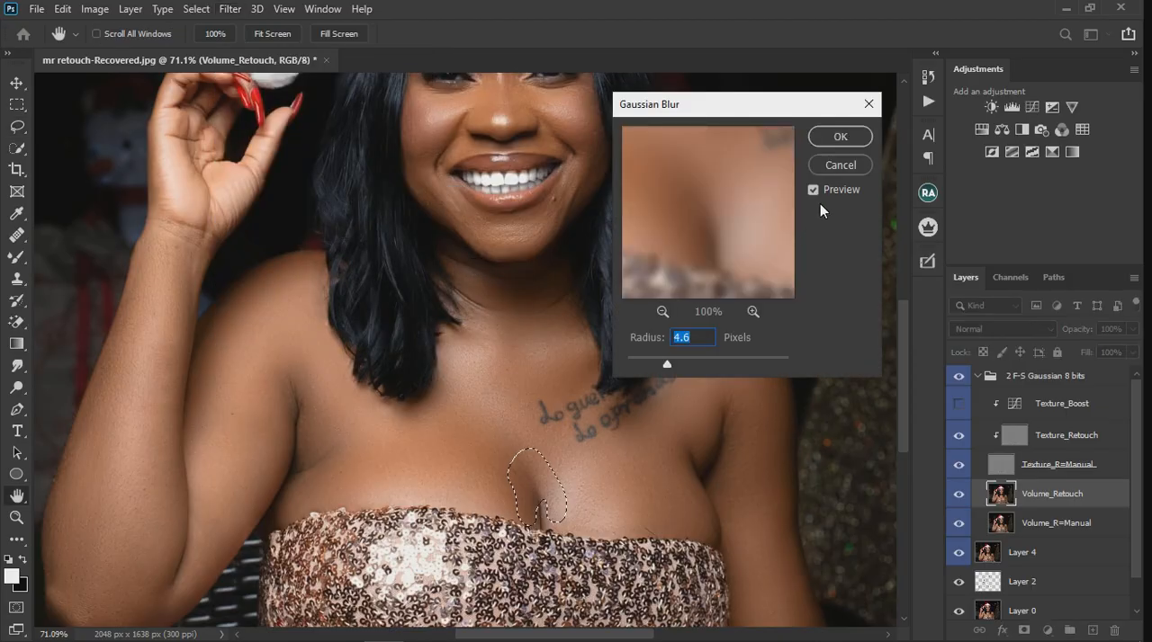
left_click(841, 136)
key("ctrl+d")
scroll(513, 343, "down", 3)
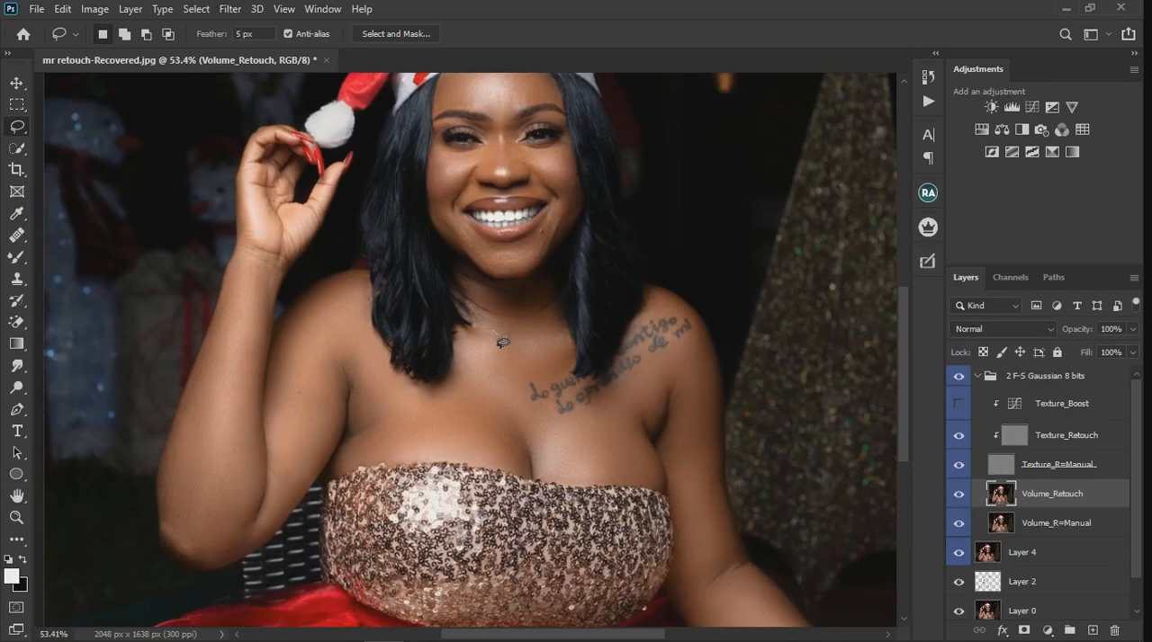
Lasso the lower part of the upper arm on the raised-arm side, soften it with Gaussian Blur, and deselect
scroll(312, 500, "up", 5)
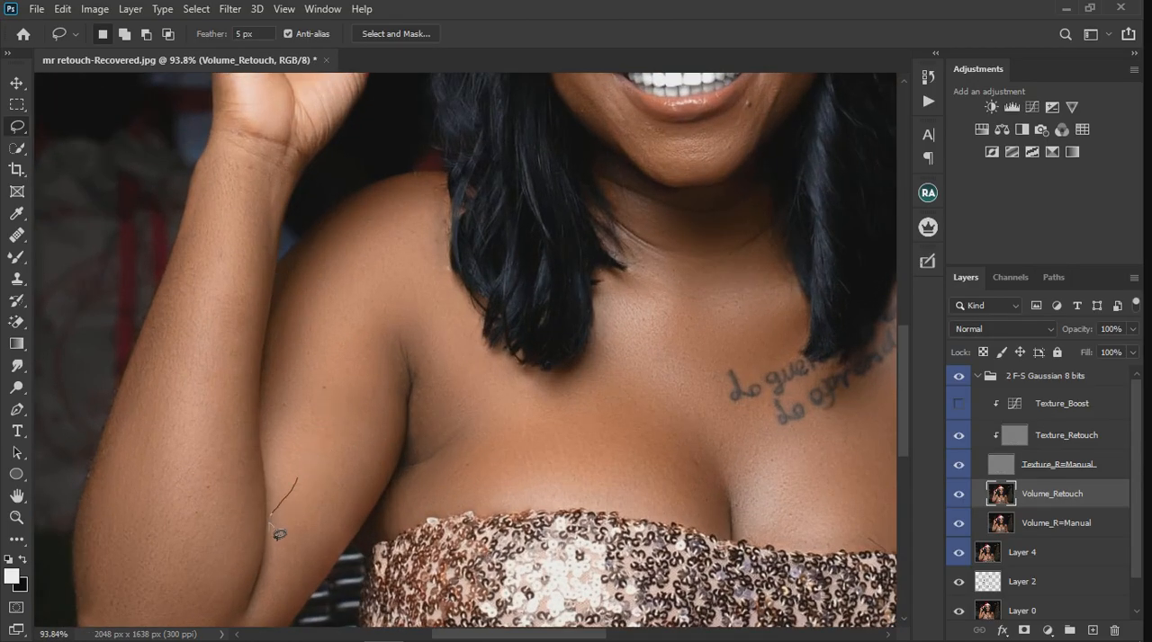
mouse_move(271, 521)
left_mouse_down()
mouse_move(277, 600)
mouse_move(311, 590)
mouse_move(333, 554)
mouse_move(298, 476)
left_mouse_up()
left_click(230, 9)
mouse_move(265, 198)
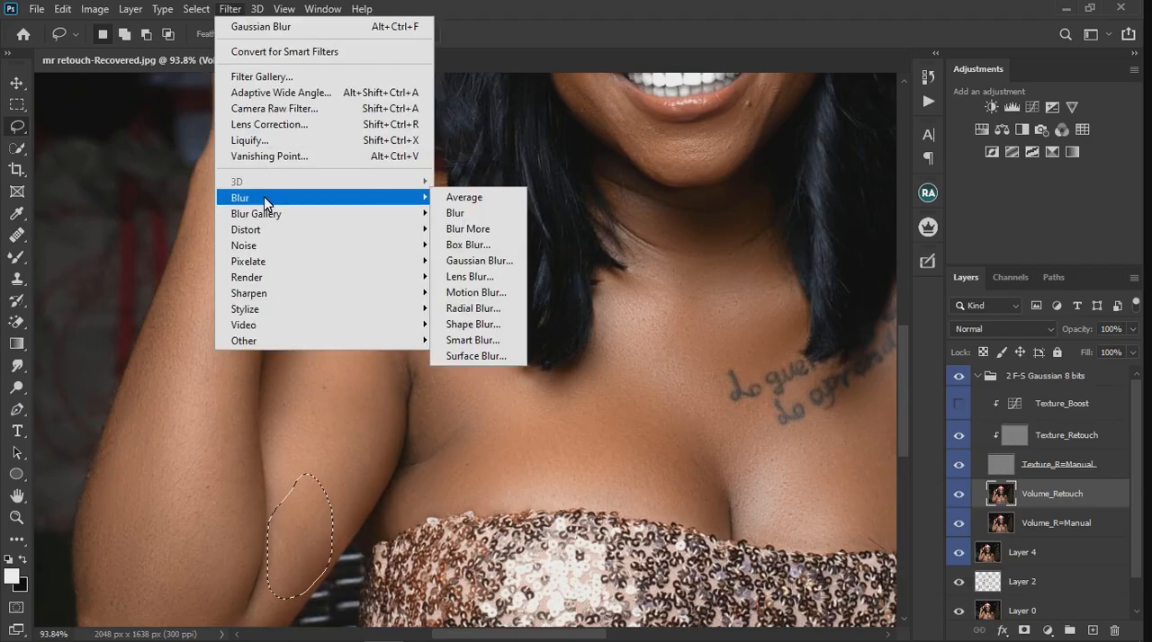
left_click(462, 262)
left_click(840, 137)
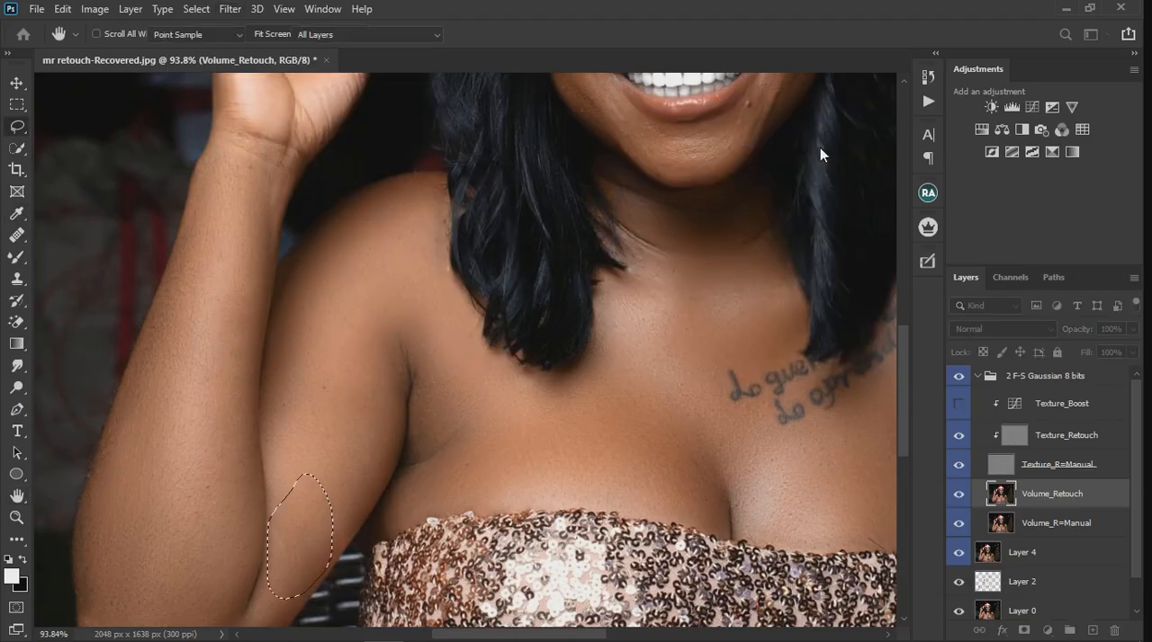
key("l")
key("ctrl+d")
Compare the whole portrait with and without the 2 F-S Gaussian 8 bits group
scroll(363, 349, "down", 3)
scroll(368, 352, "down", 1)
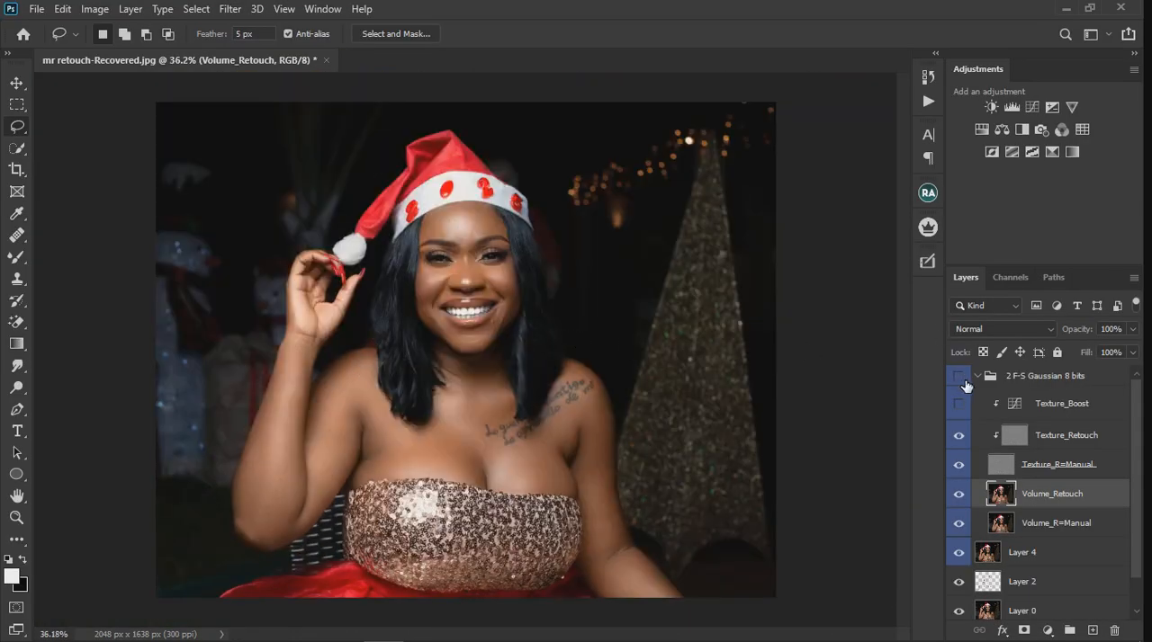
scroll(553, 425, "up", 2)
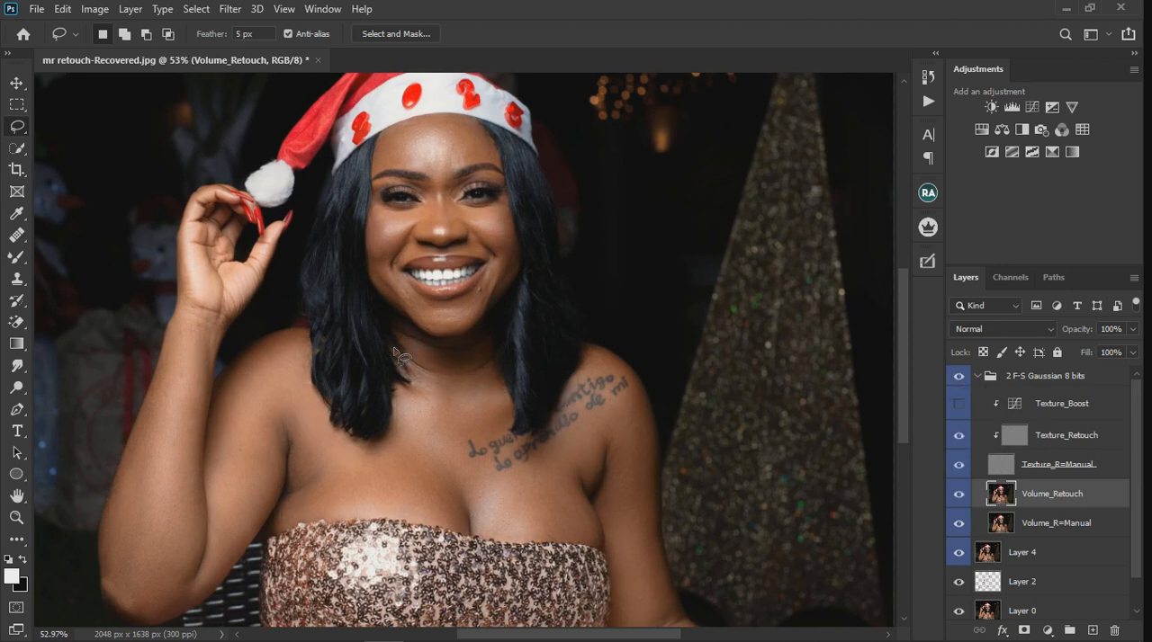
Set up the Clone Stamp on the Texture_Retouch layer, sampling Current Layer with a 9-pixel brush
scroll(433, 243, "up", 3)
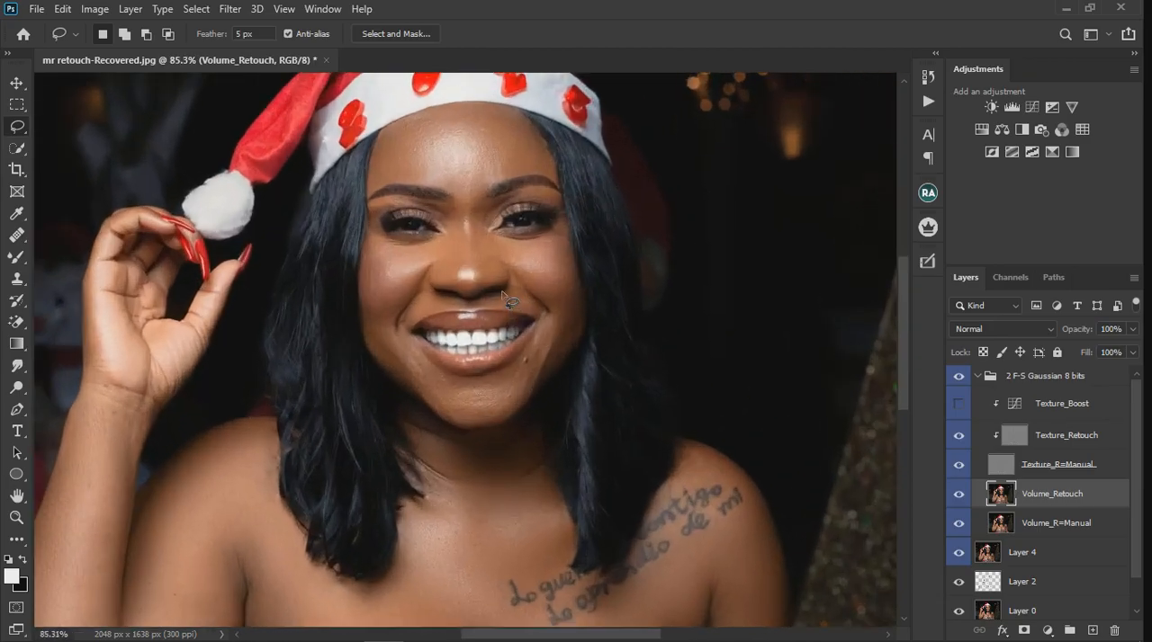
scroll(412, 414, "up", 1)
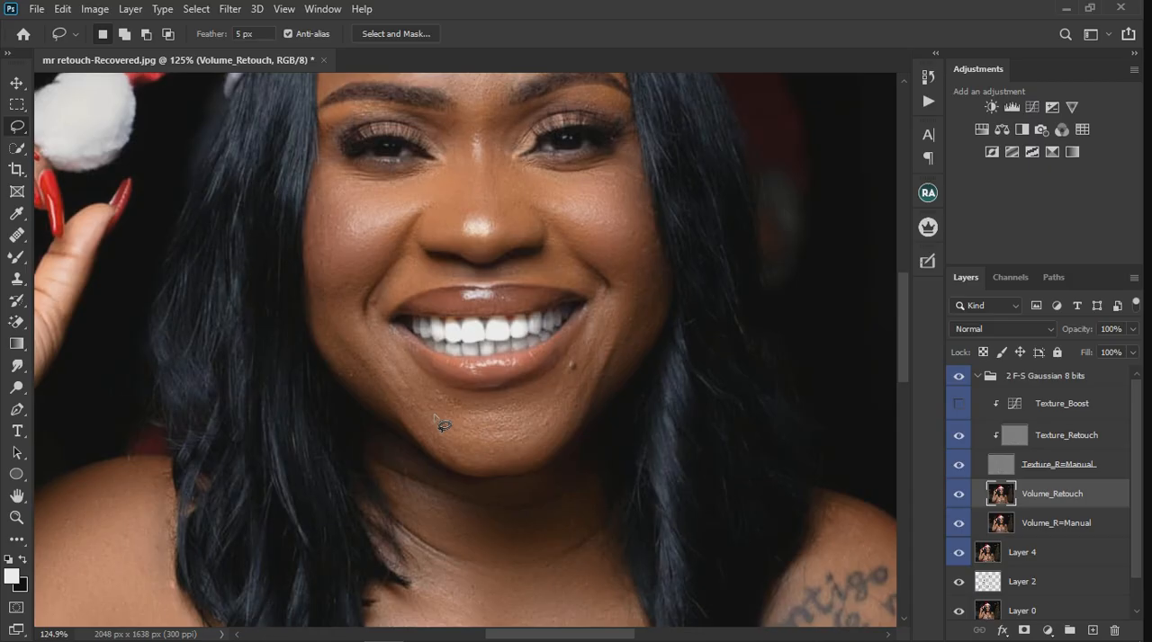
left_click(1061, 441)
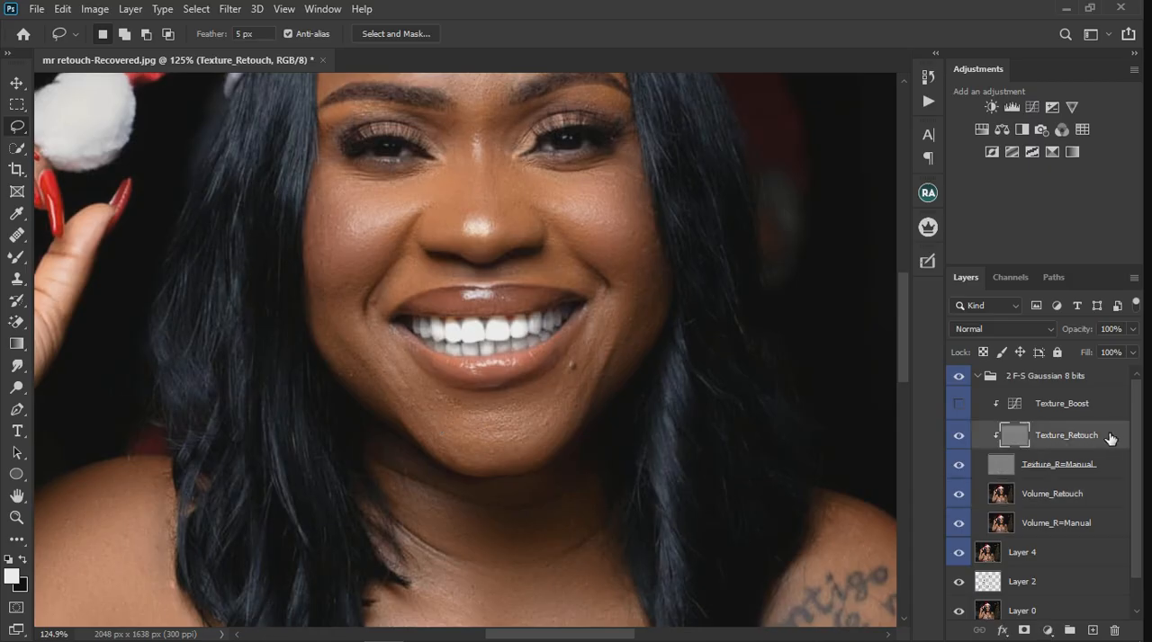
left_click(16, 279)
scroll(387, 333, "up", 5)
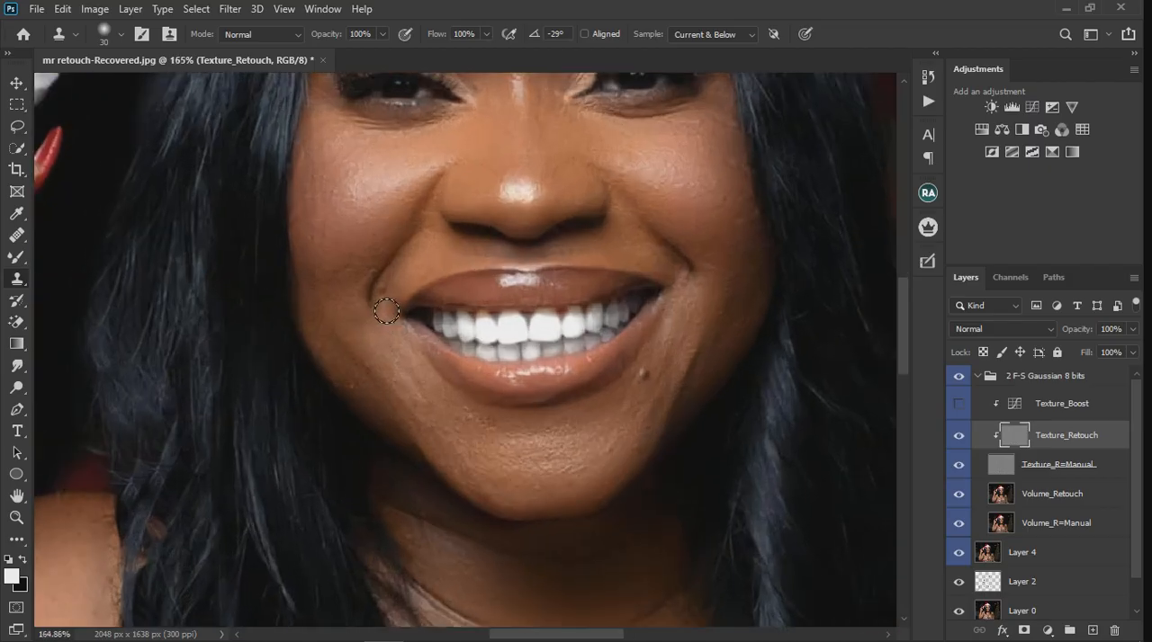
left_click(712, 36)
left_click(703, 43)
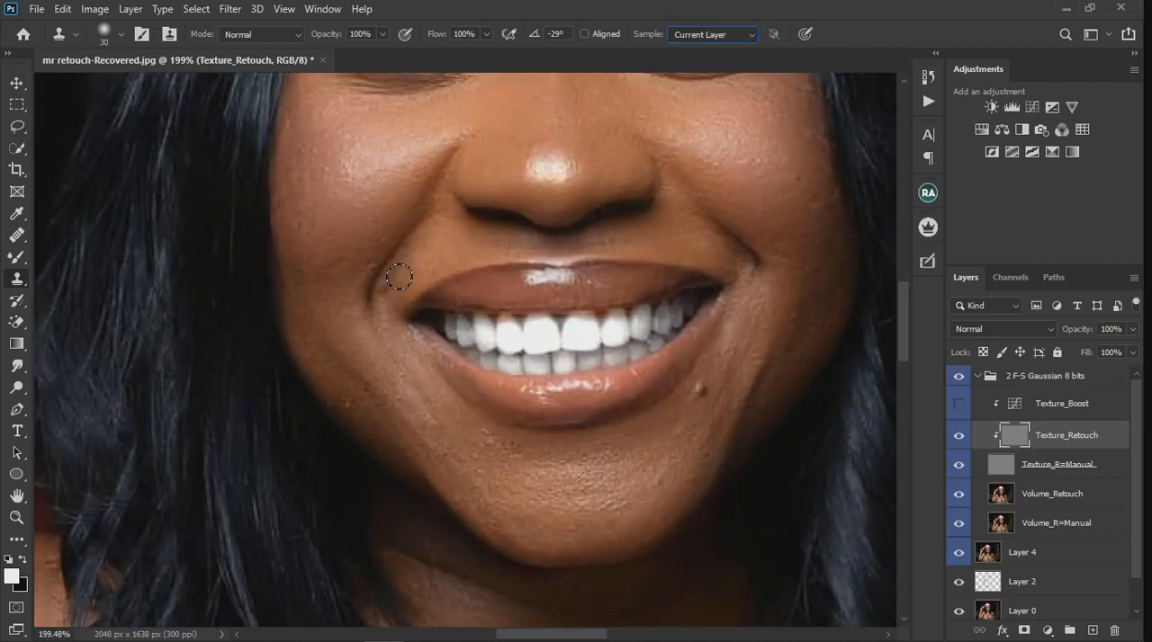
key("bracketleft")
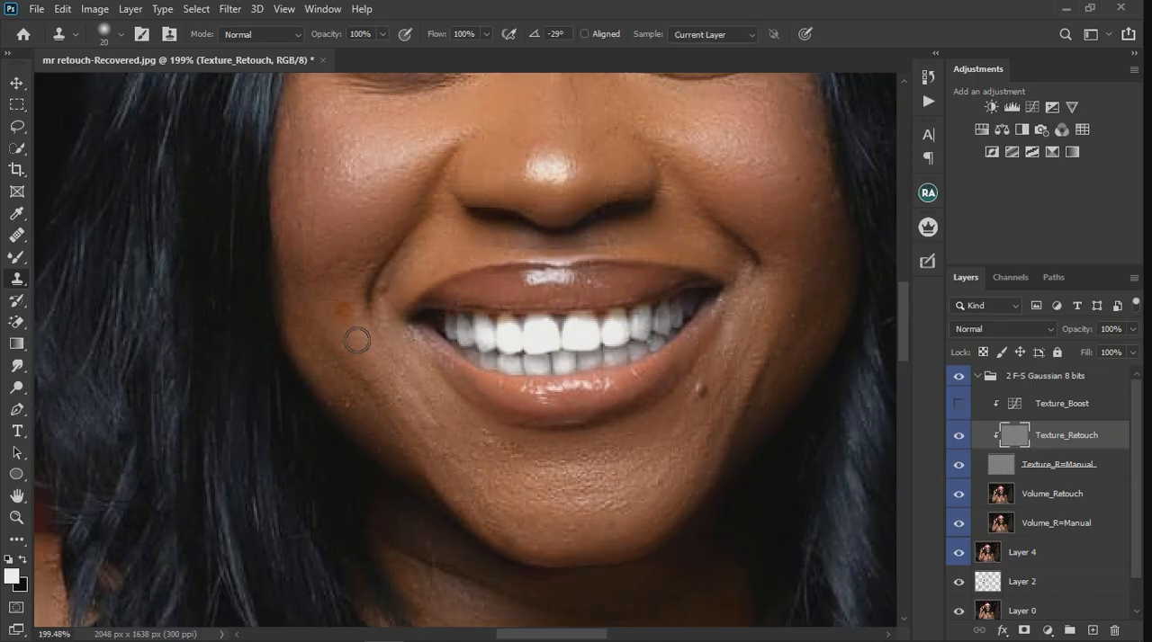
key("bracketleft")
key("bracketleft")
Clone clean skin texture over the bumps beside the mouth corner on the raised-hand side and on the chin
left_click(341, 311)
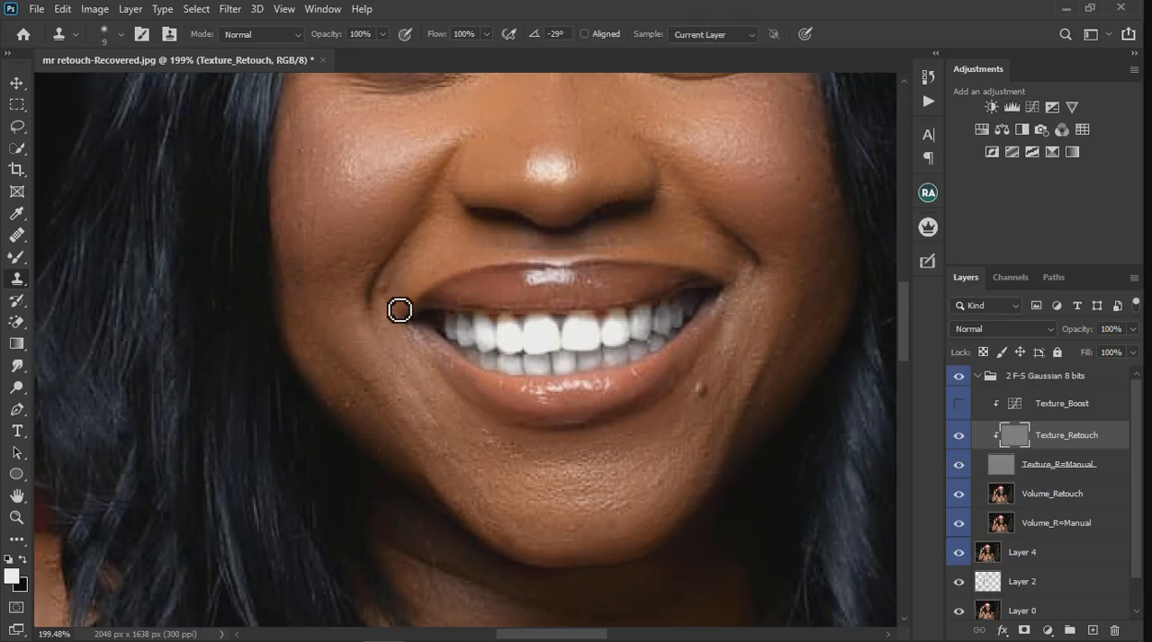
left_click(407, 287, "alt")
left_click_drag(399, 300, 385, 311)
left_click(388, 310)
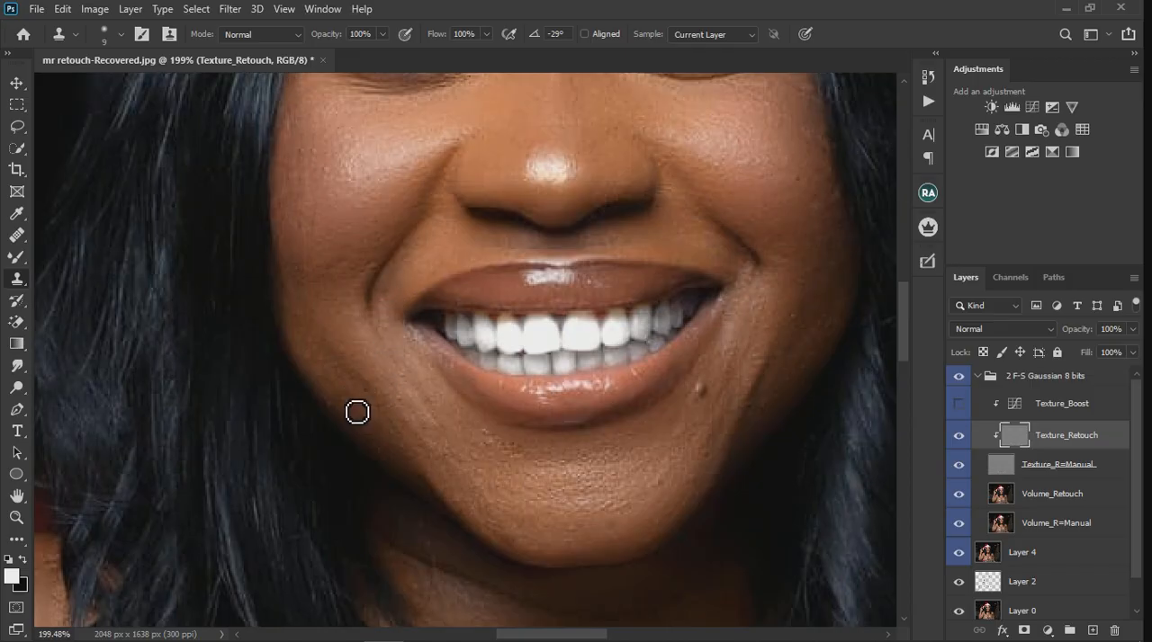
left_click(643, 497, "alt")
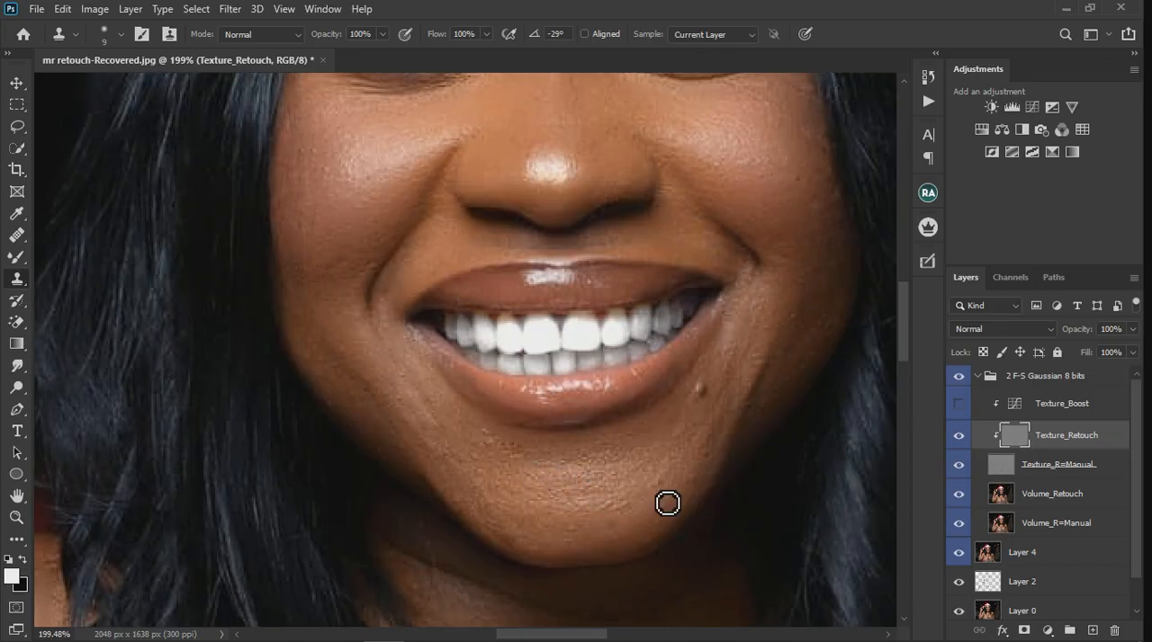
mouse_move(673, 506)
left_mouse_down()
mouse_move(606, 524)
mouse_move(649, 512)
mouse_move(594, 548)
mouse_move(569, 533)
mouse_move(599, 542)
mouse_move(655, 521)
left_mouse_up()
left_click(626, 501, "alt")
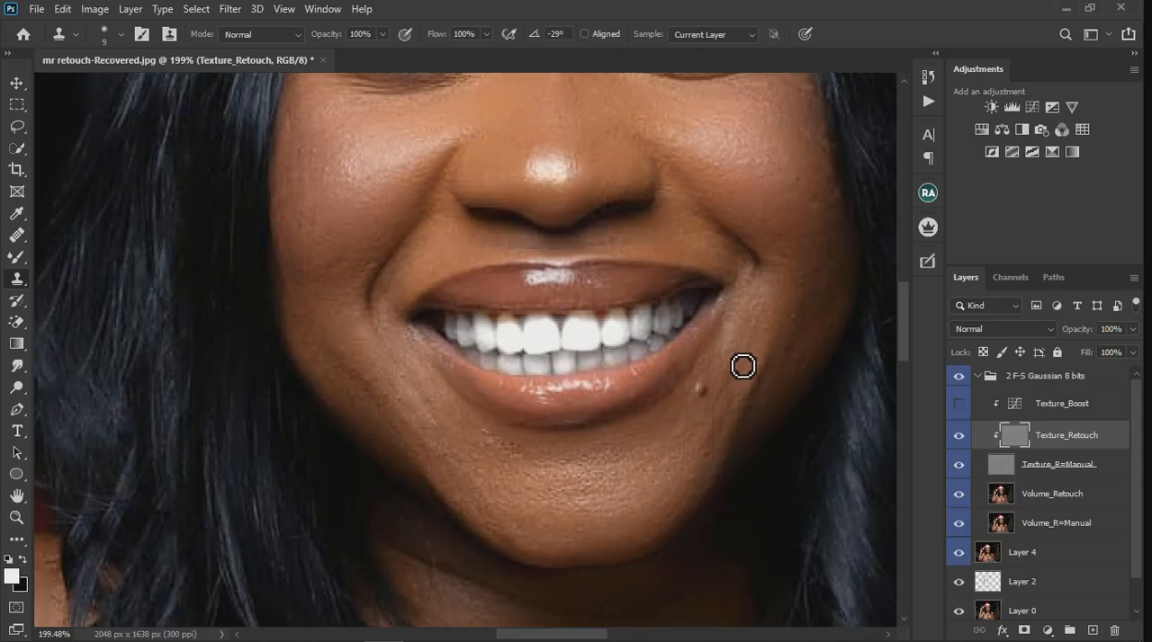
Clone clean skin texture over the remaining bumps on both cheeks
left_click(801, 231, "alt")
left_click_drag(820, 211, 836, 214)
left_click_drag(817, 208, 831, 216)
left_click(781, 204, "alt")
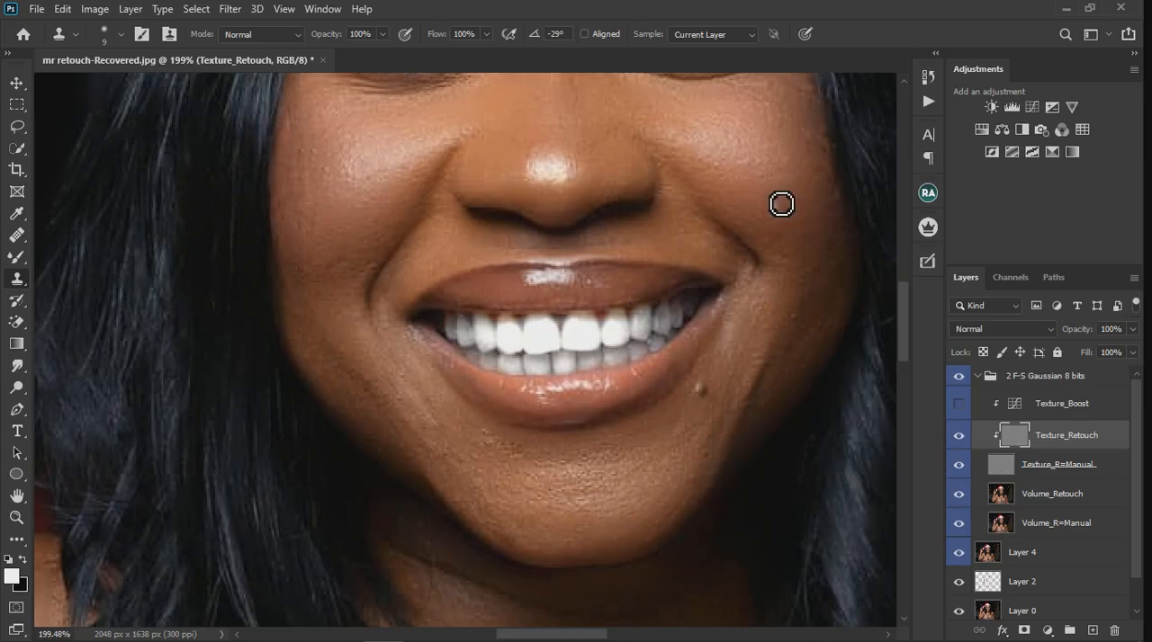
left_click(336, 168, "alt")
left_click_drag(344, 192, 343, 184)
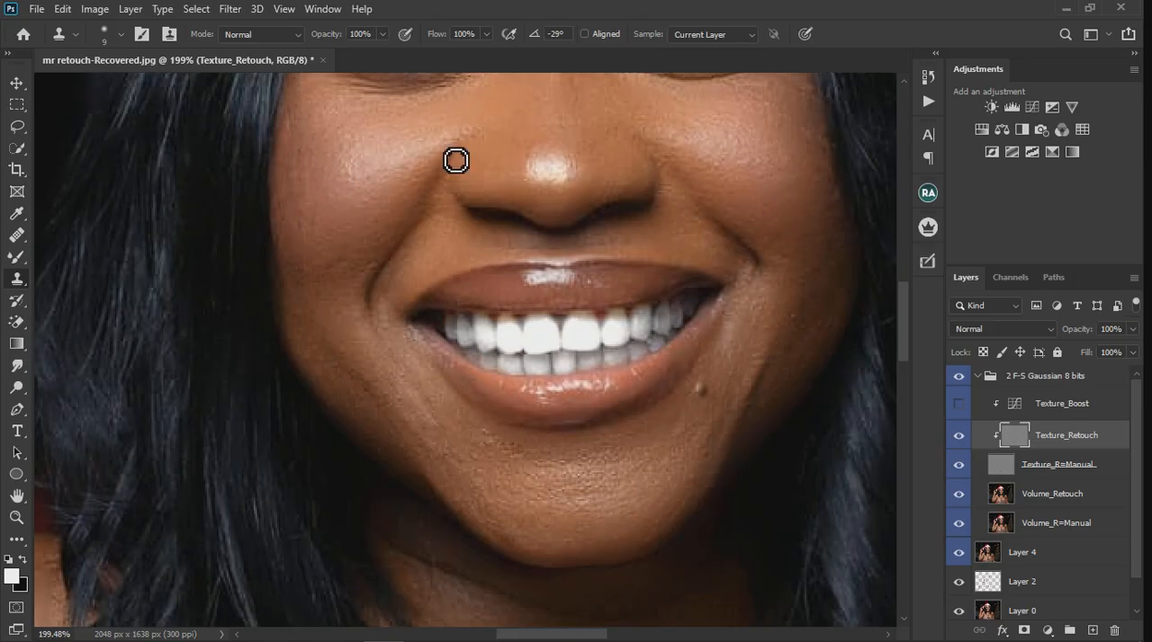
Toggle the 2 F-S Gaussian 8 bits group's visibility to compare the portrait before and after the texture cleanup
scroll(460, 161, "down", 6)
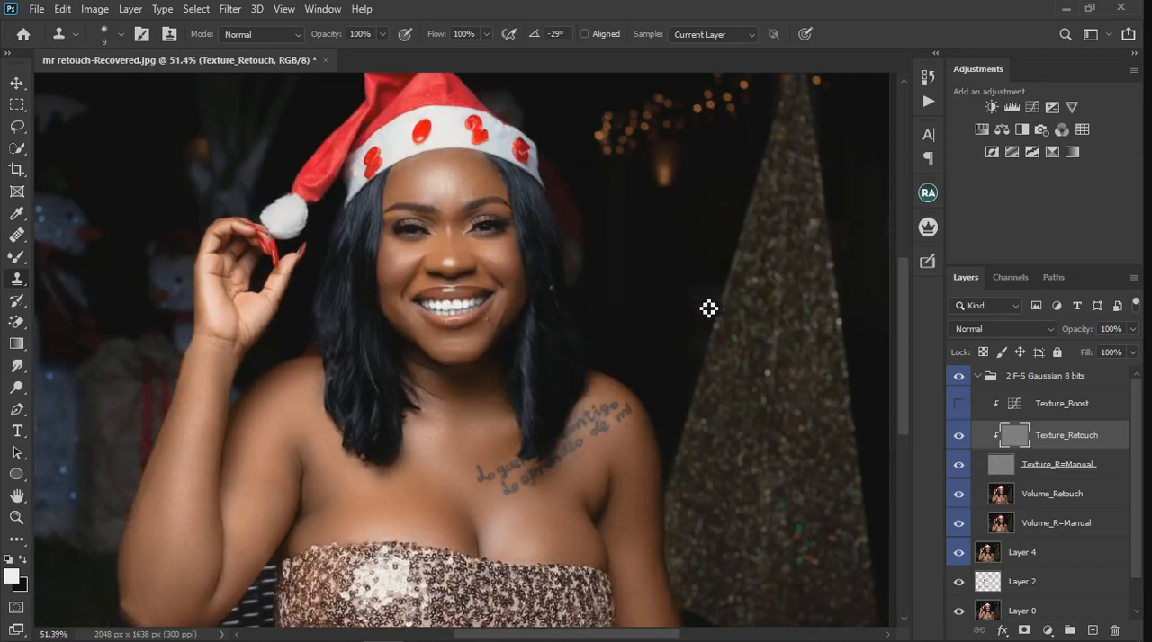
left_click(969, 382)
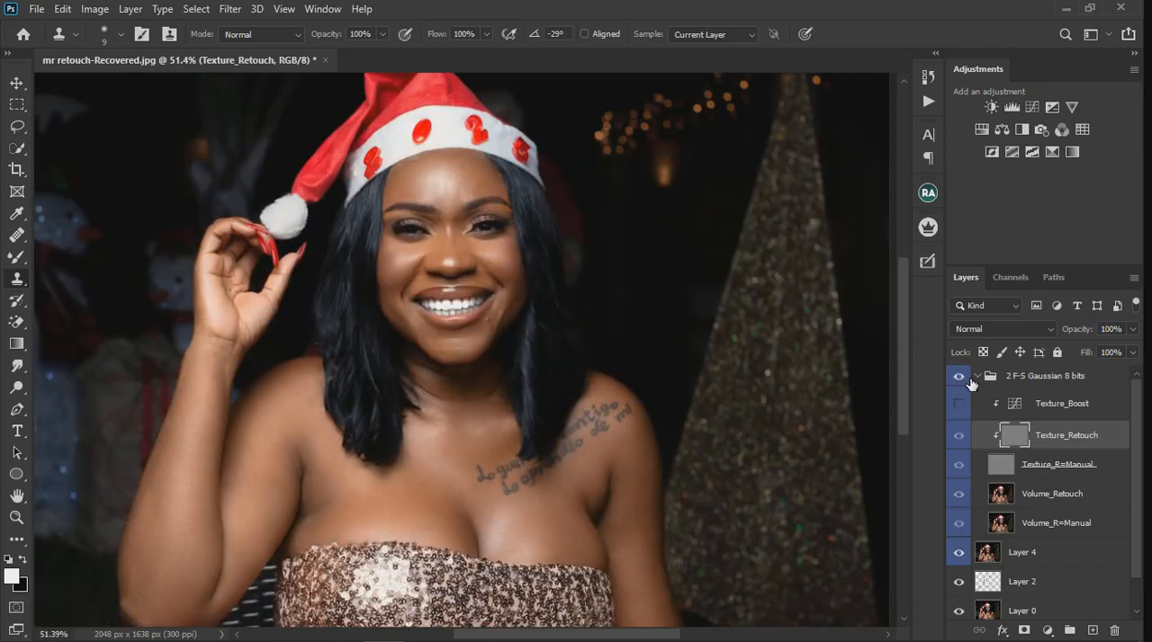
left_click(969, 381)
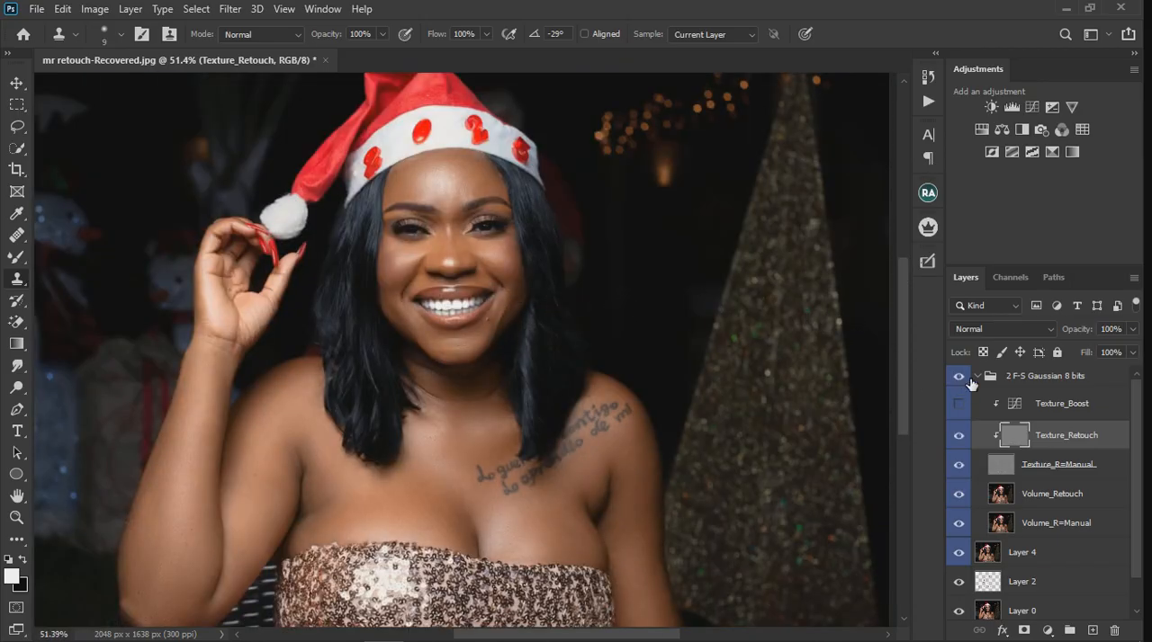
Stamp all visible layers into a new layer above the 2 F-S Gaussian 8 bits group and collapse the group
left_click(1041, 375)
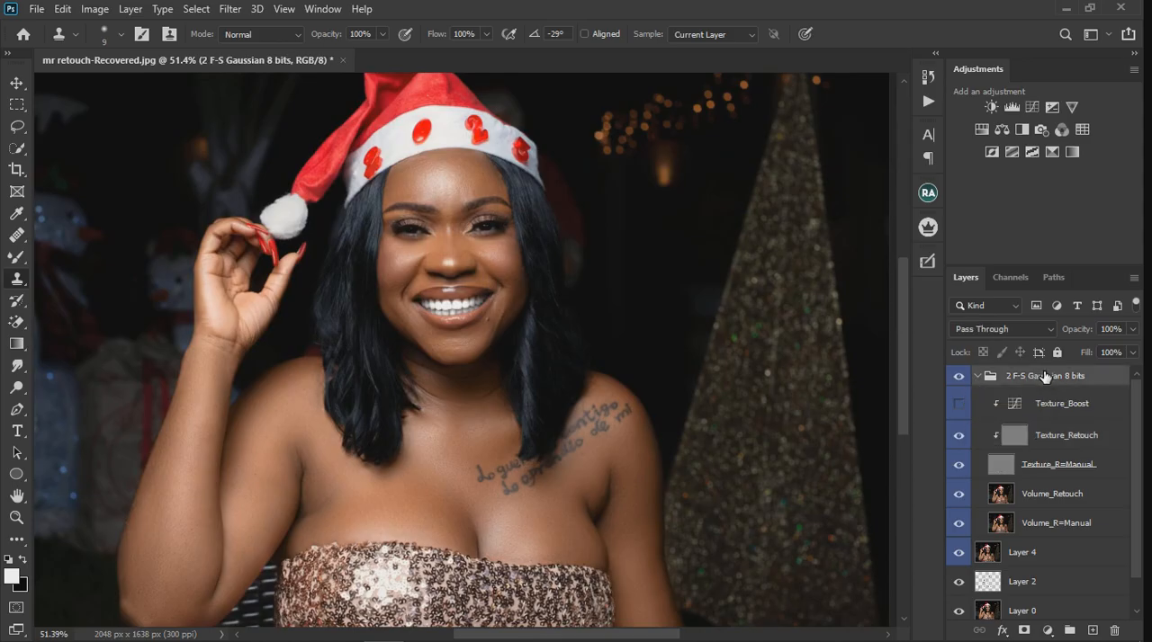
key("ctrl+alt+shift+e")
left_click(979, 406)
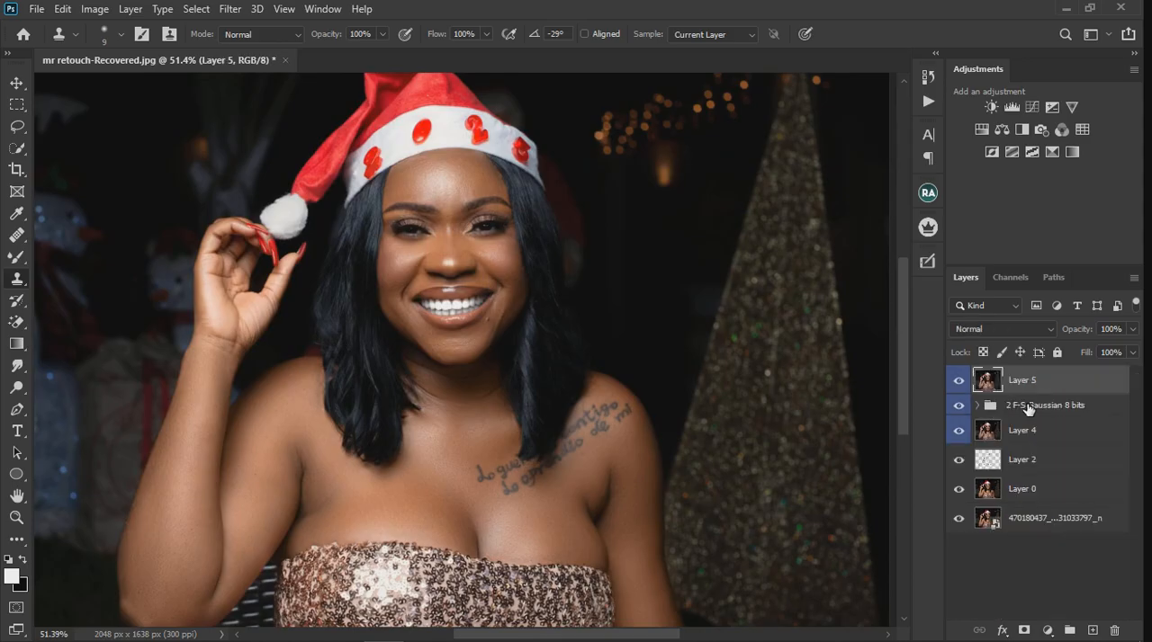
Hide the 2 F-S Gaussian 8 bits group and make the merged Layer 5 active
left_click(1028, 407)
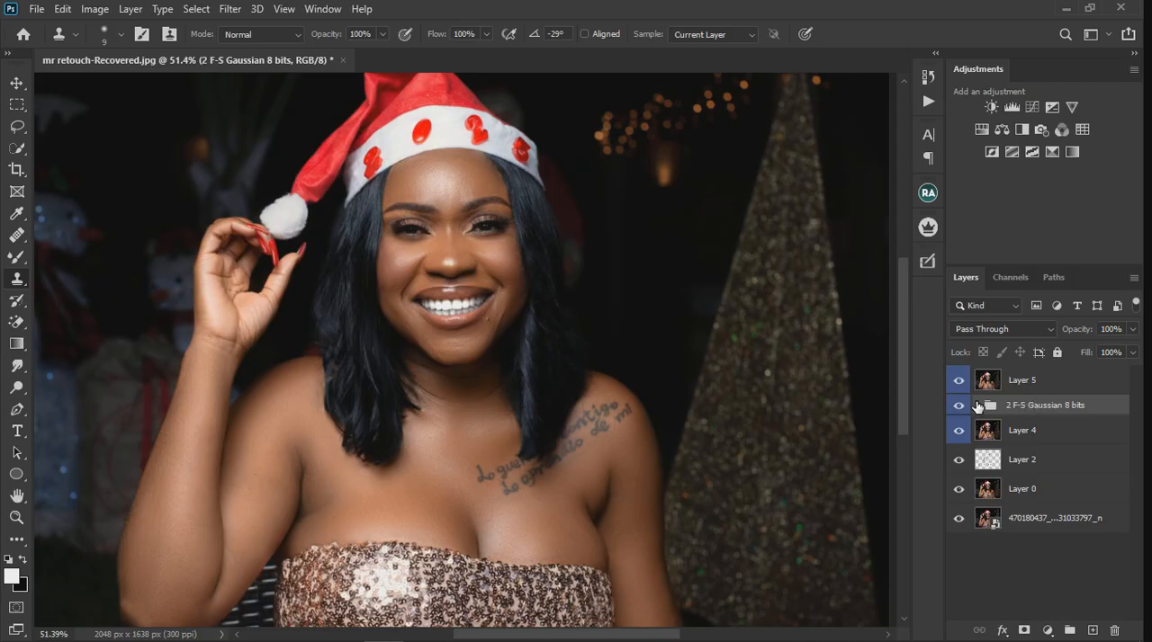
scroll(483, 288, "up", 2)
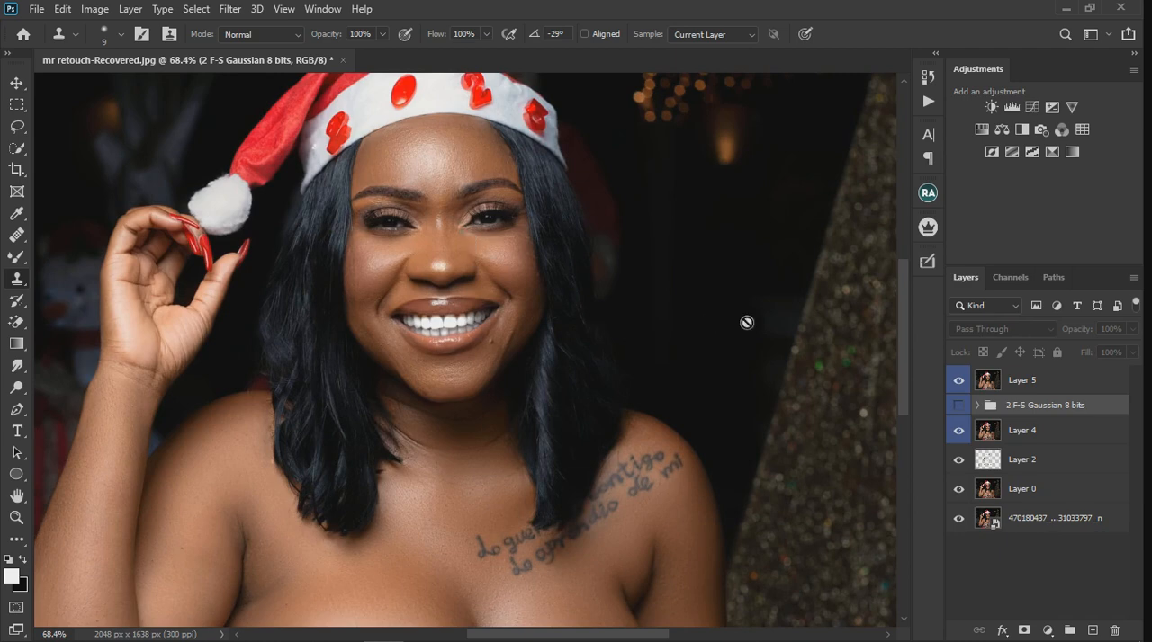
left_click(1044, 382)
scroll(430, 458, "down", 2)
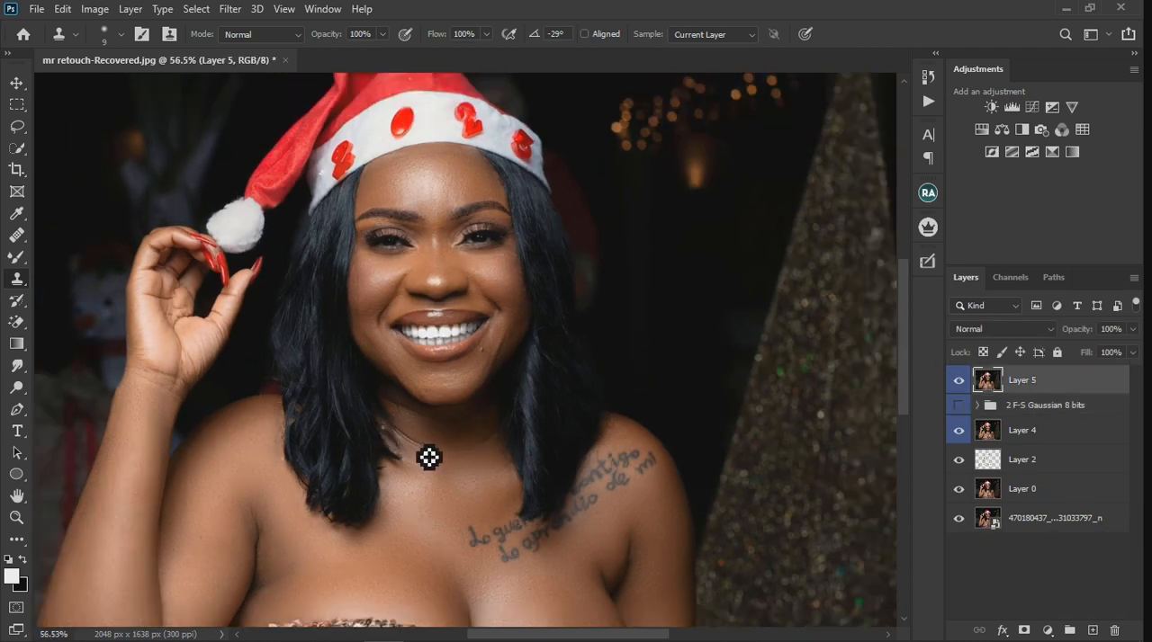
Bring up the Beauty Retouch v3 extension for further work on Layer 5
scroll(476, 568, "up", 3)
scroll(502, 500, "up", 1)
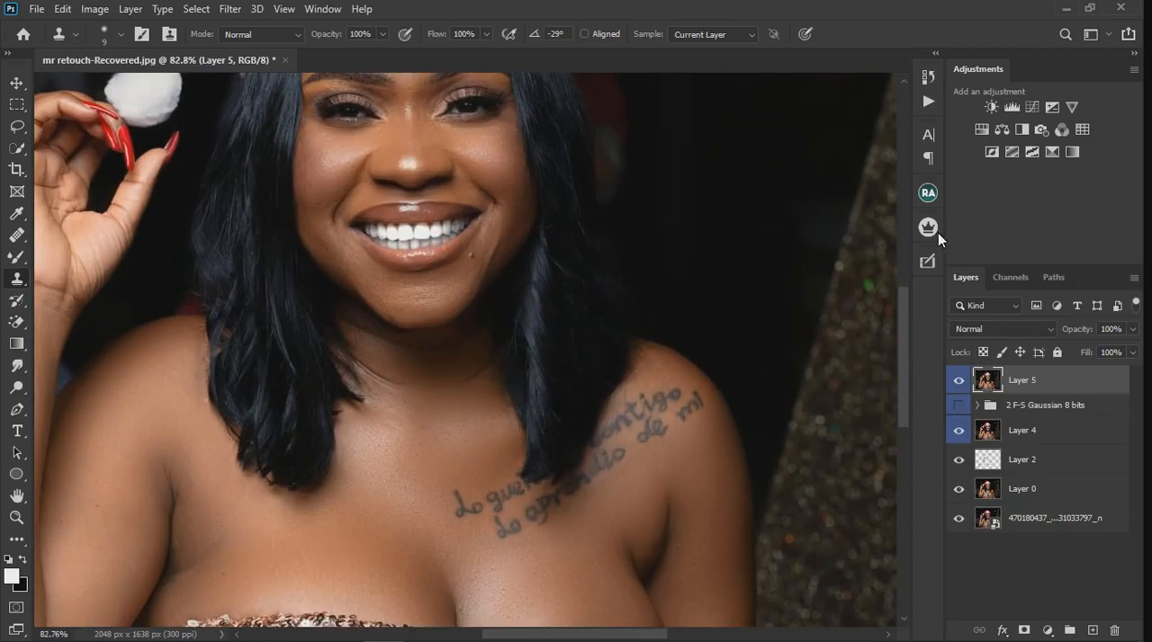
left_click(928, 193)
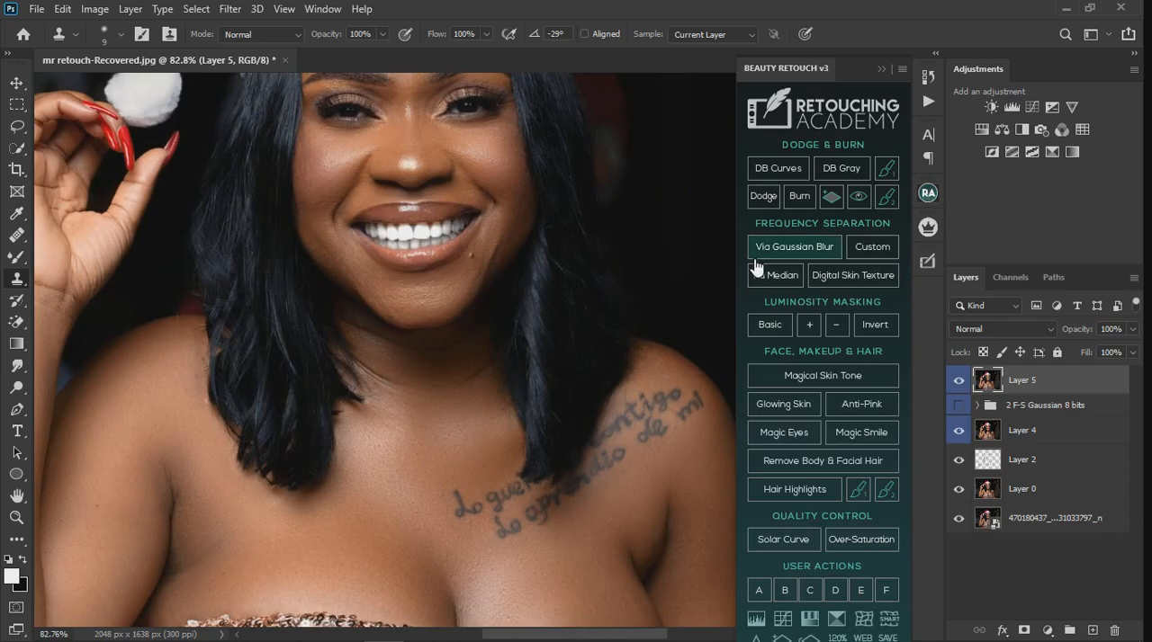
Generate the DB Curves dodge and burn layers above Layer 5 and lower the points of the visual-aid contrast curve slightly
left_click(780, 169)
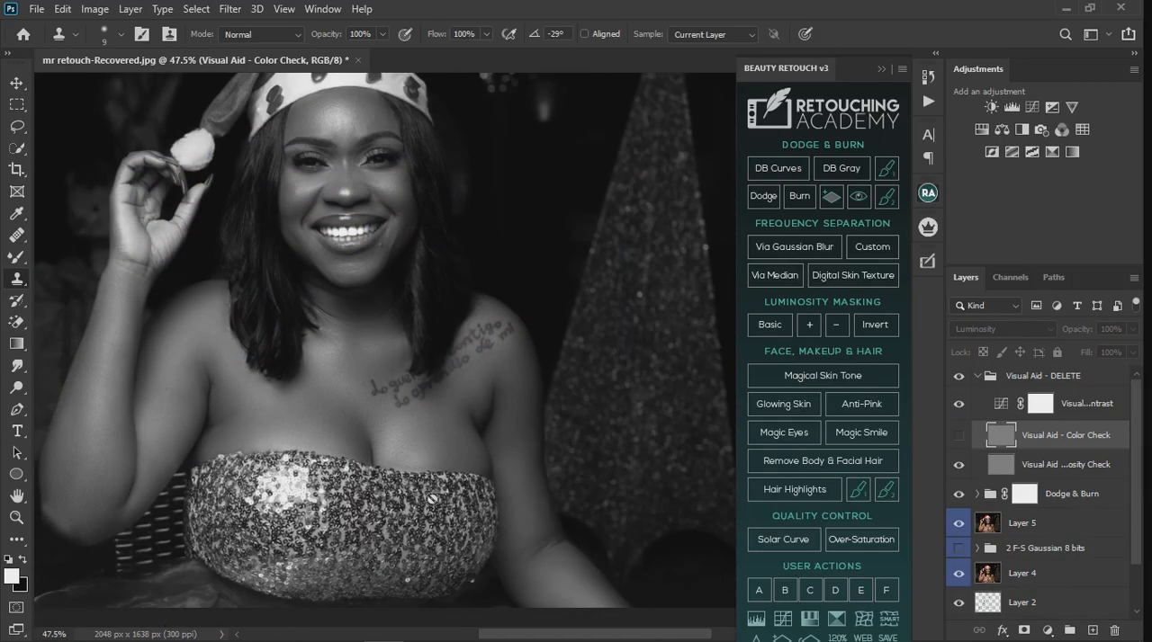
scroll(493, 497, "up", 3)
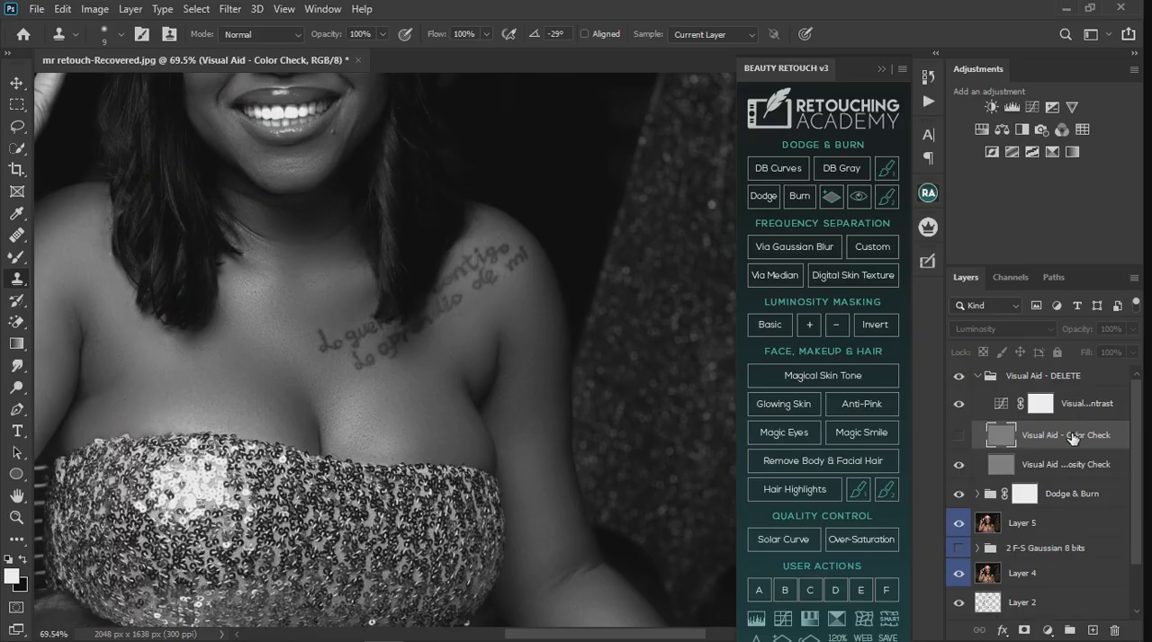
double_click(1010, 409)
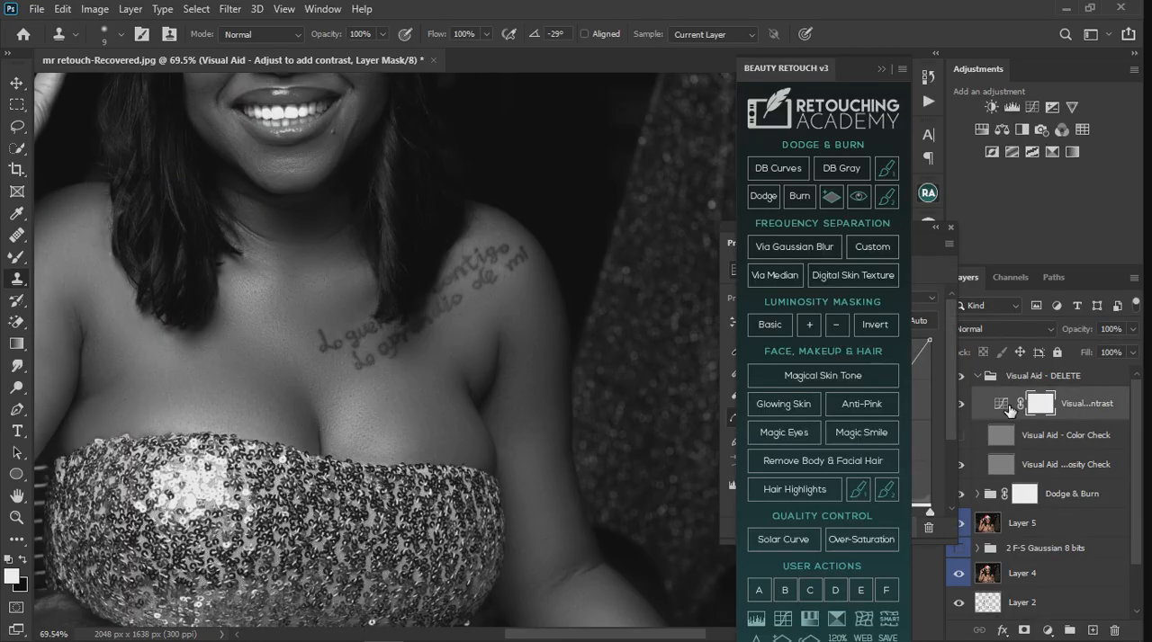
left_click(881, 69)
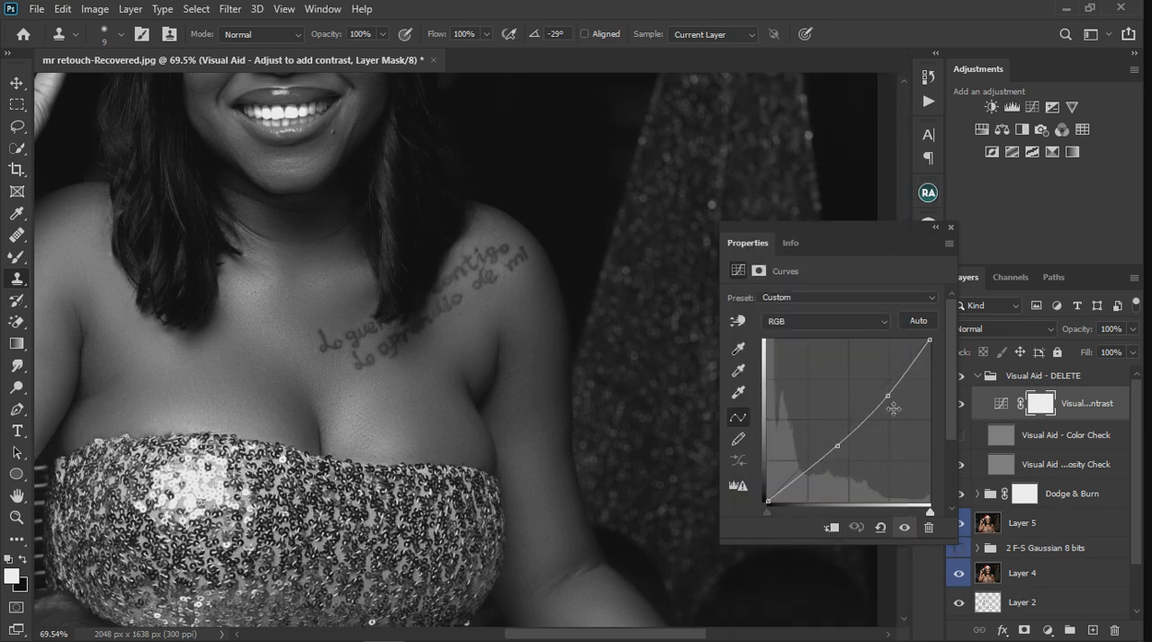
left_click_drag(898, 404, 900, 405)
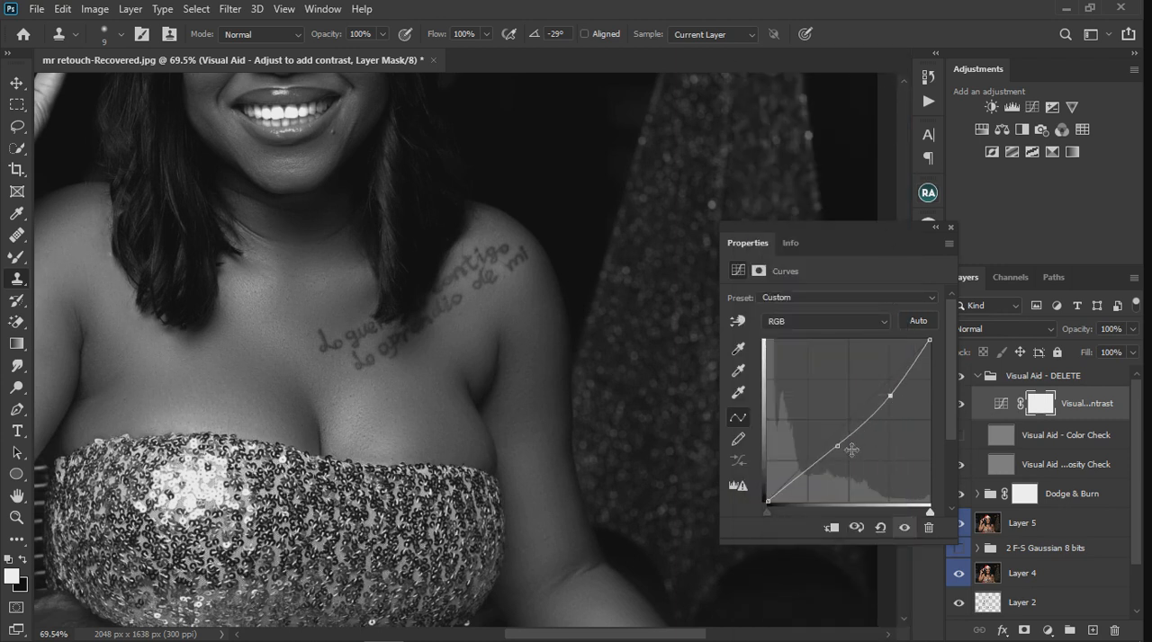
left_click_drag(838, 446, 839, 451)
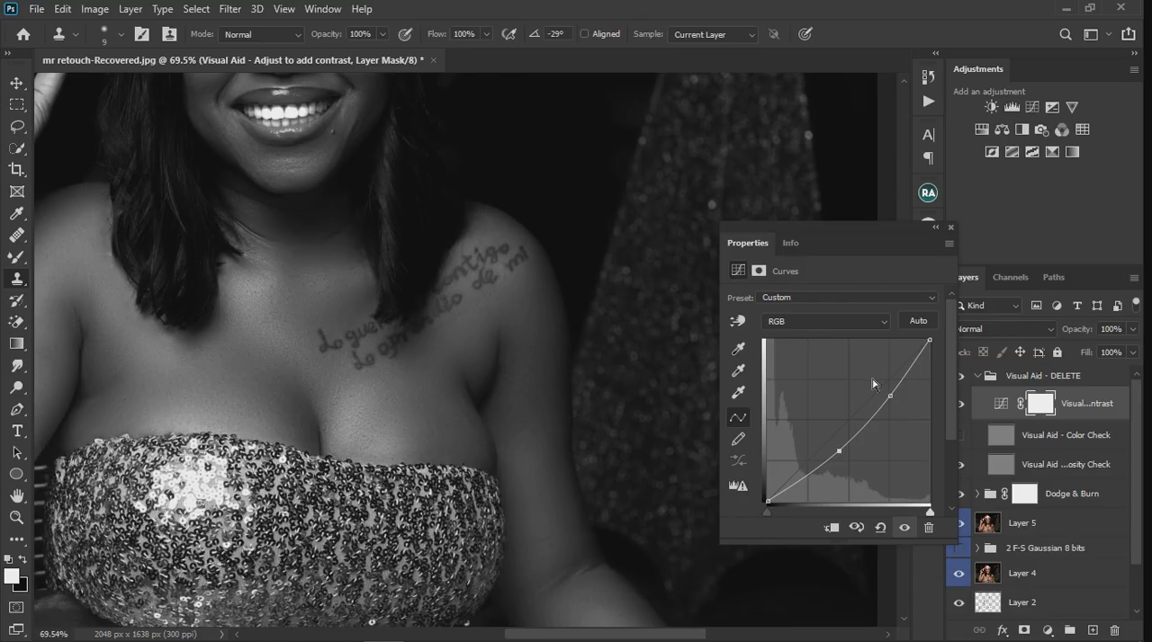
left_click(948, 226)
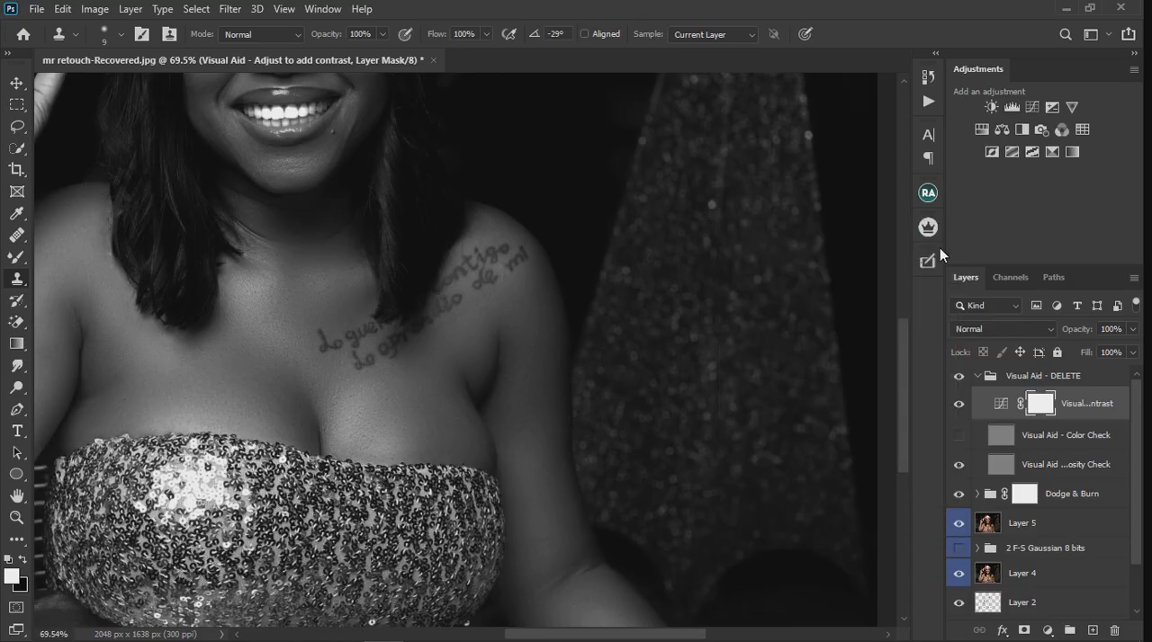
scroll(280, 373, "down", 2)
scroll(118, 399, "down", 2)
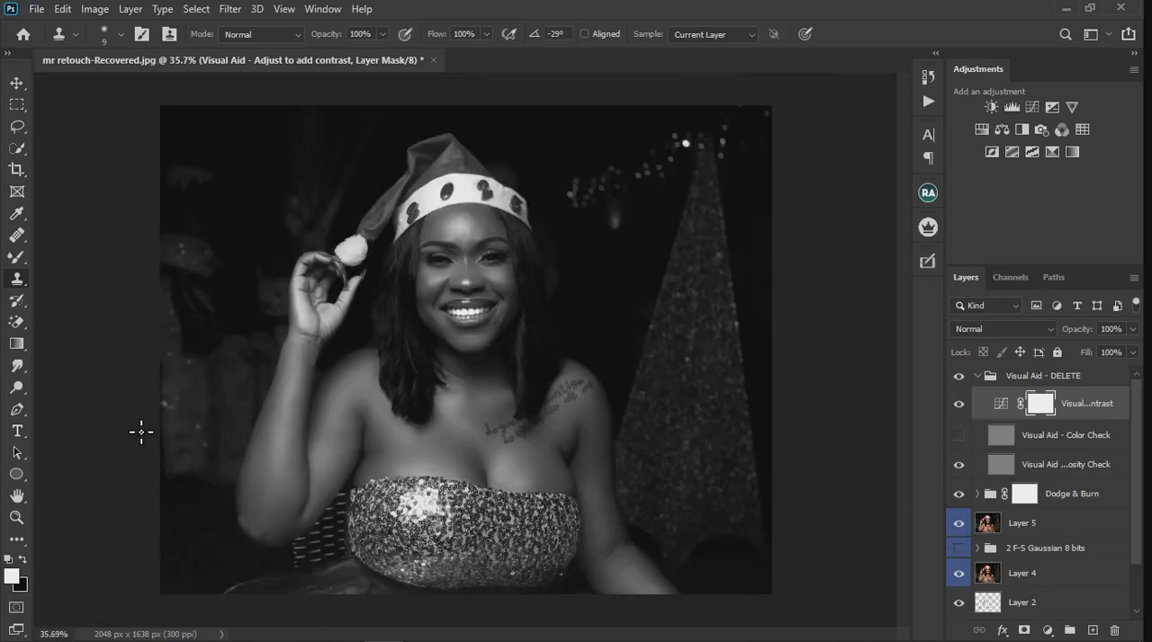
Expand the Dodge & Burn group and make the Dodge Curve mask active with the Brush tool
scroll(384, 508, "up", 3)
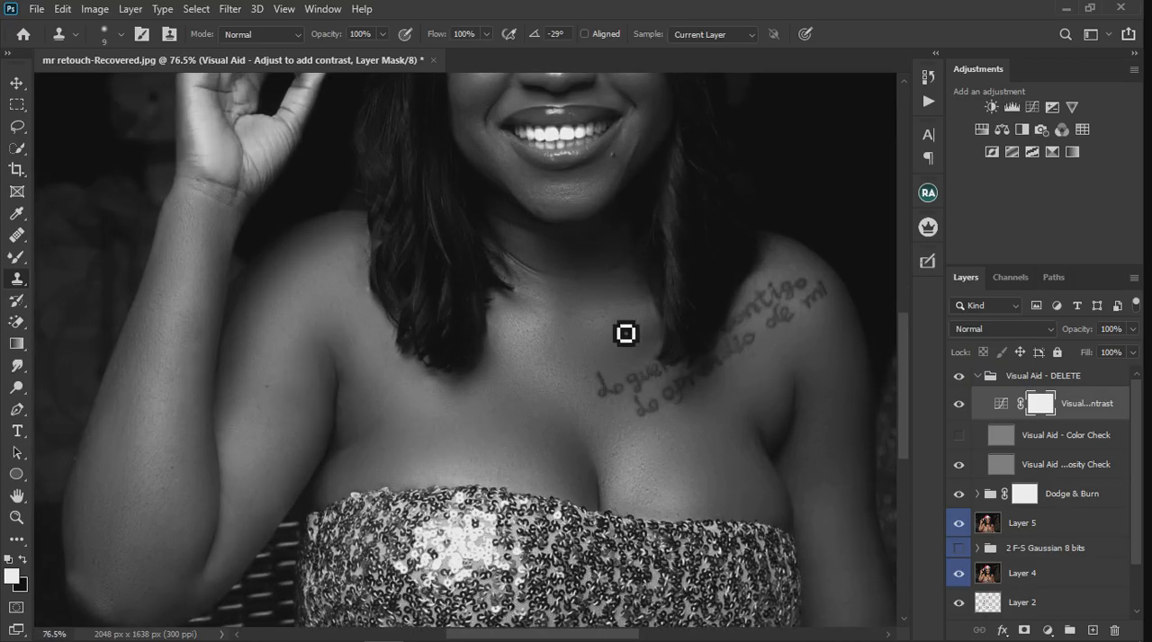
scroll(386, 443, "up", 2)
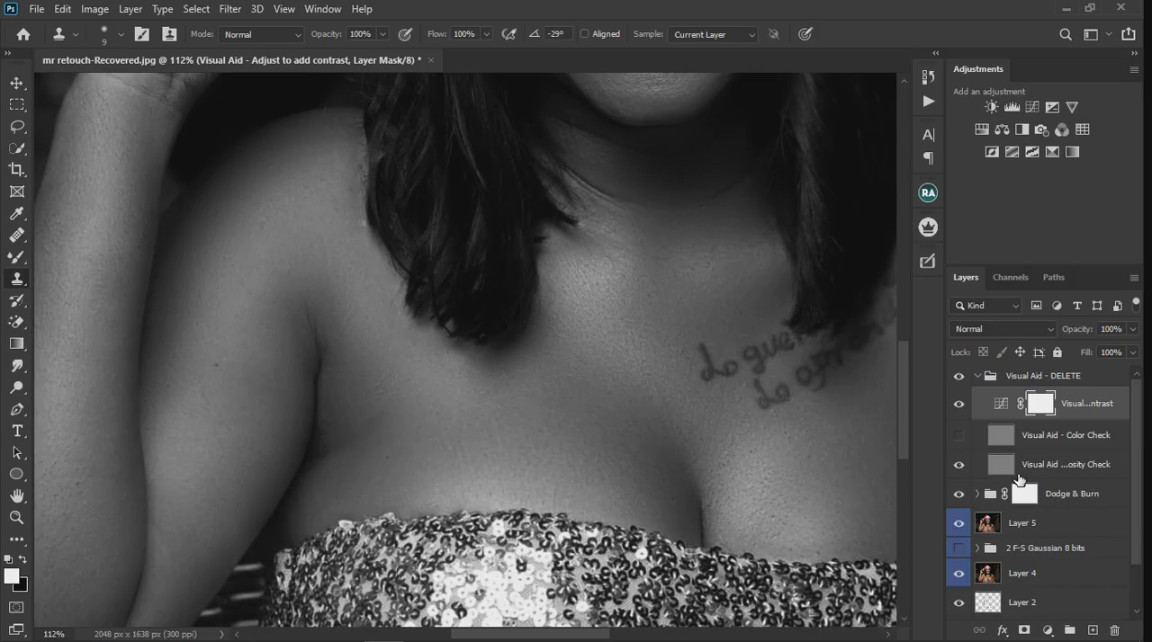
left_click(978, 494)
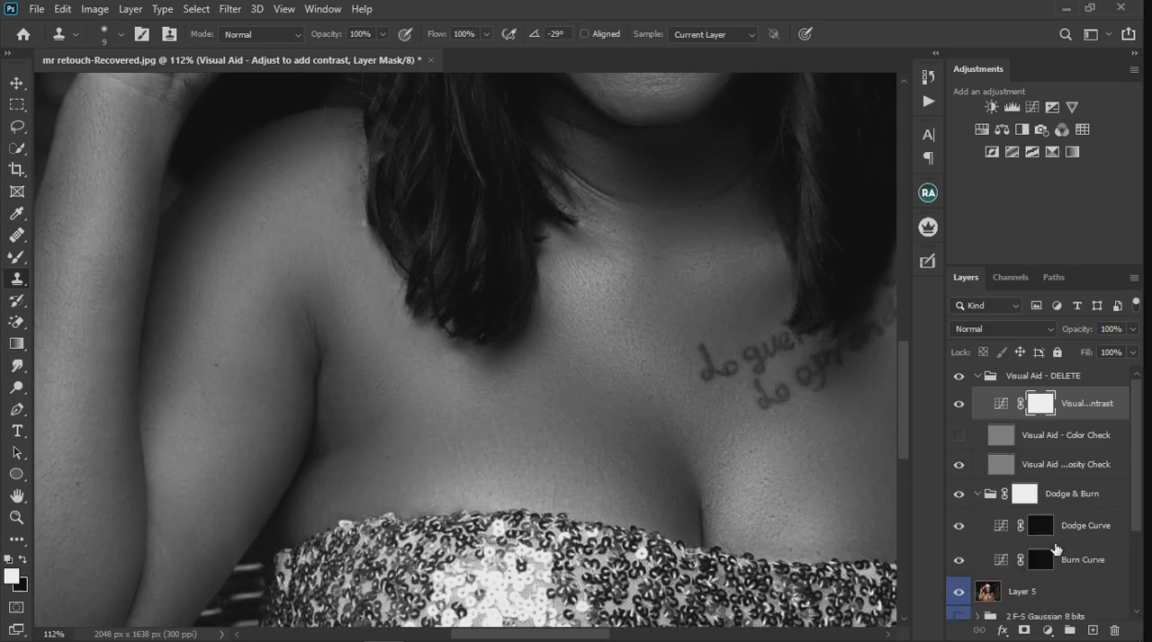
left_click(1047, 529)
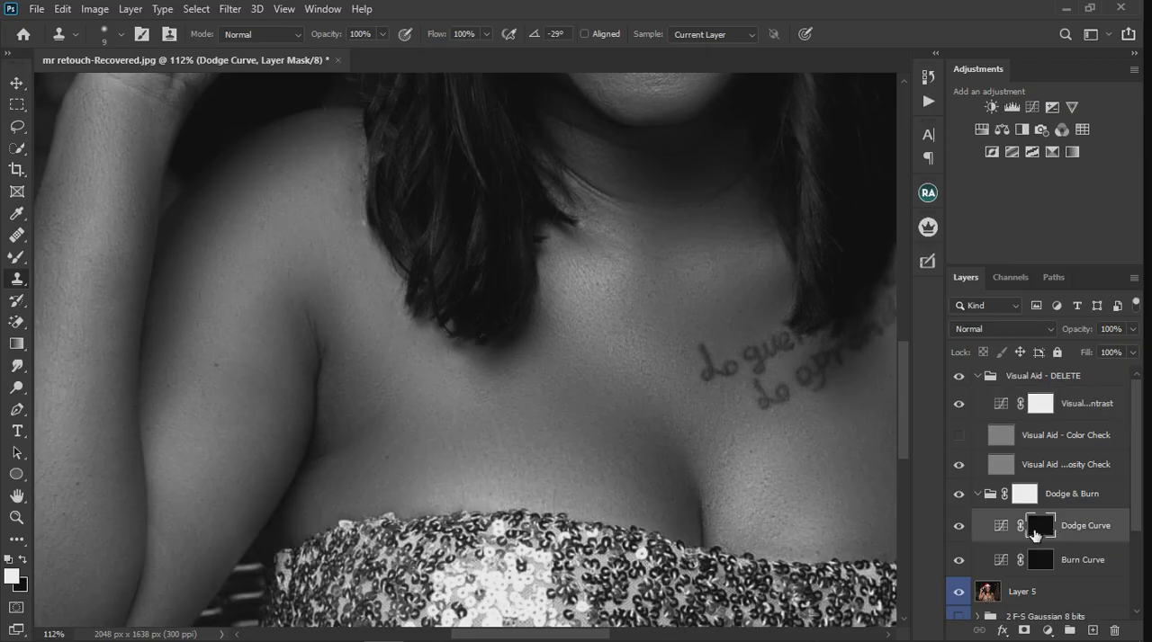
left_click(16, 258)
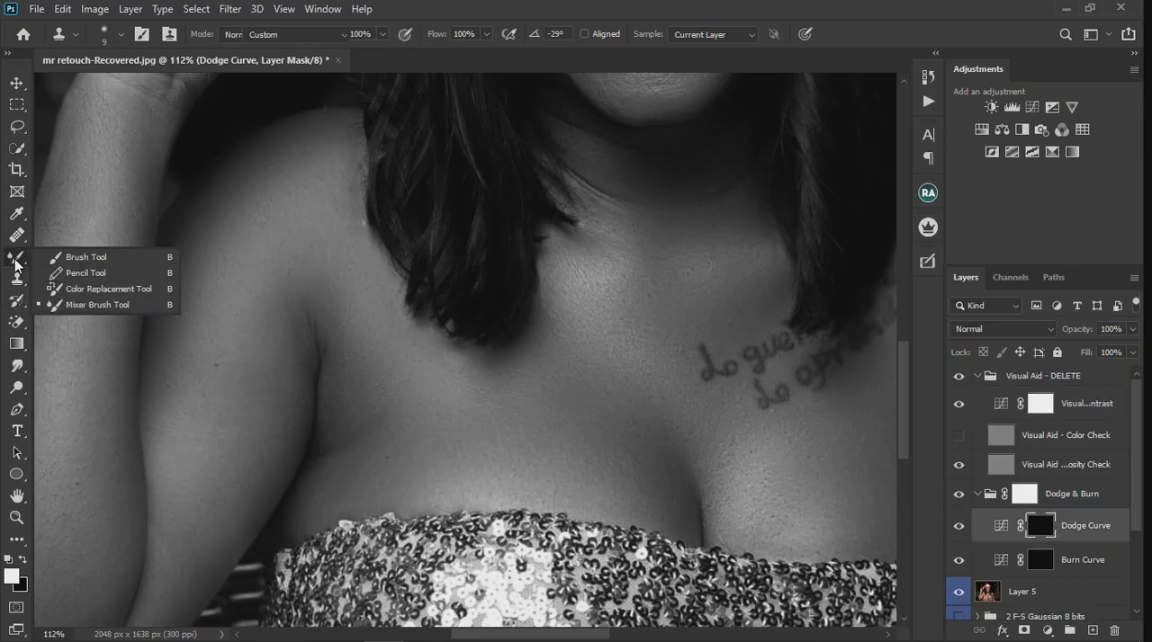
left_click(75, 258)
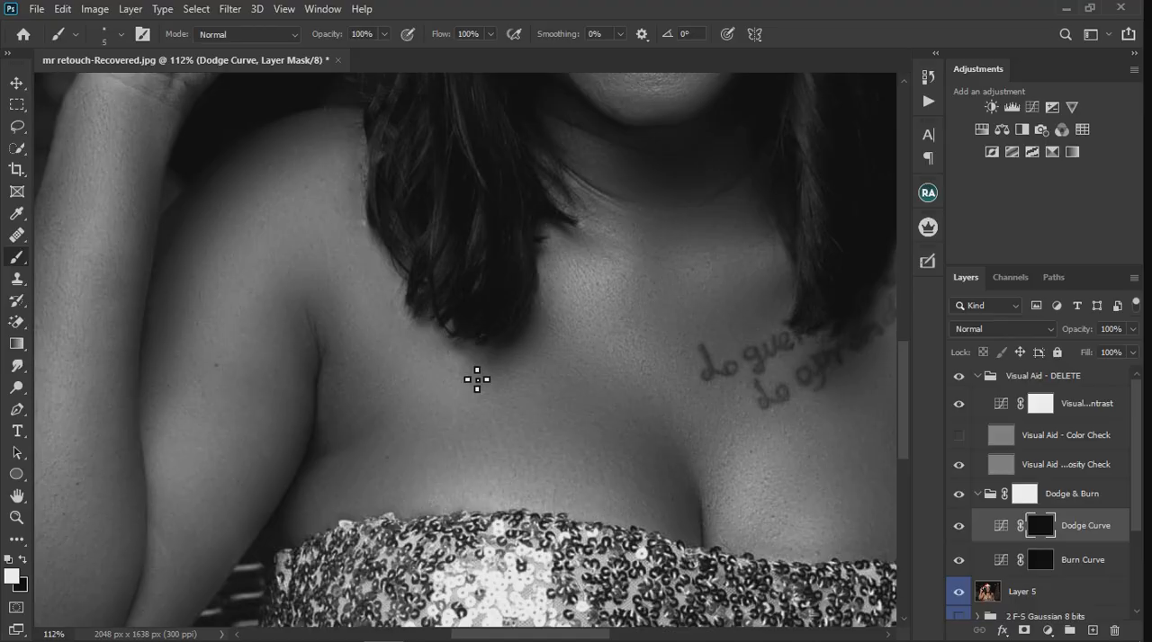
Set the soft round brush to 30 px with 2% flow for painting on the Dodge Curve mask
key("bracketright")
key("bracketright")
key("bracketright")
key("bracketright")
key("bracketright")
key("bracketright")
key("bracketright")
key("bracketright")
key("bracketright")
key("bracketright")
key("bracketright")
key("bracketright")
key("bracketright")
key("bracketright")
left_click(491, 37)
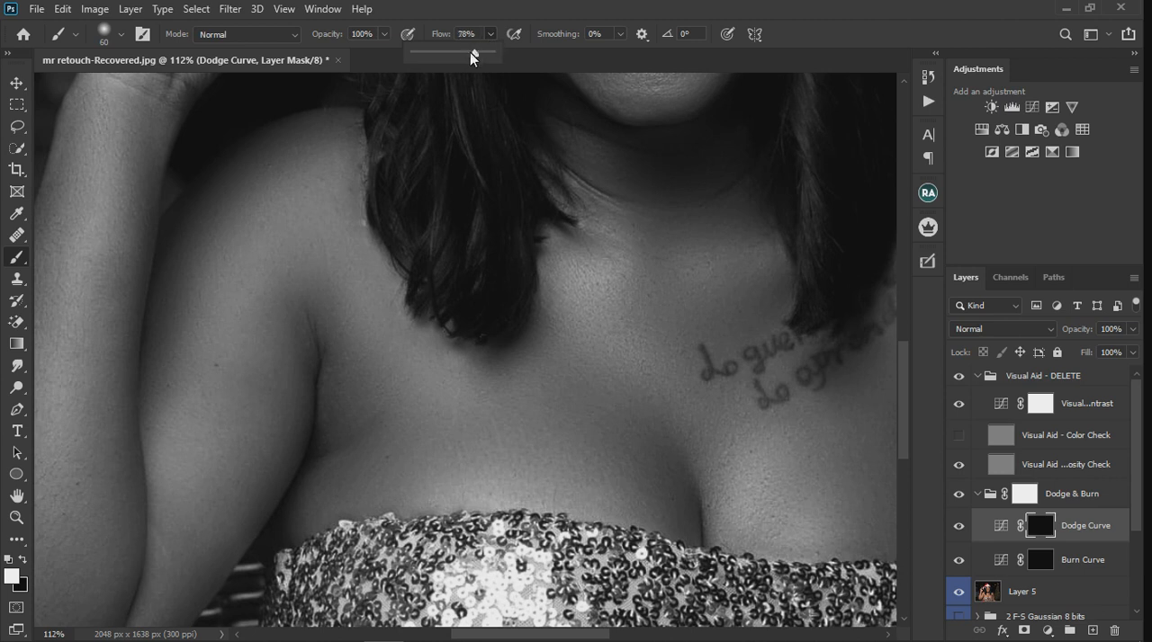
left_click_drag(423, 50, 415, 50)
left_click(377, 347)
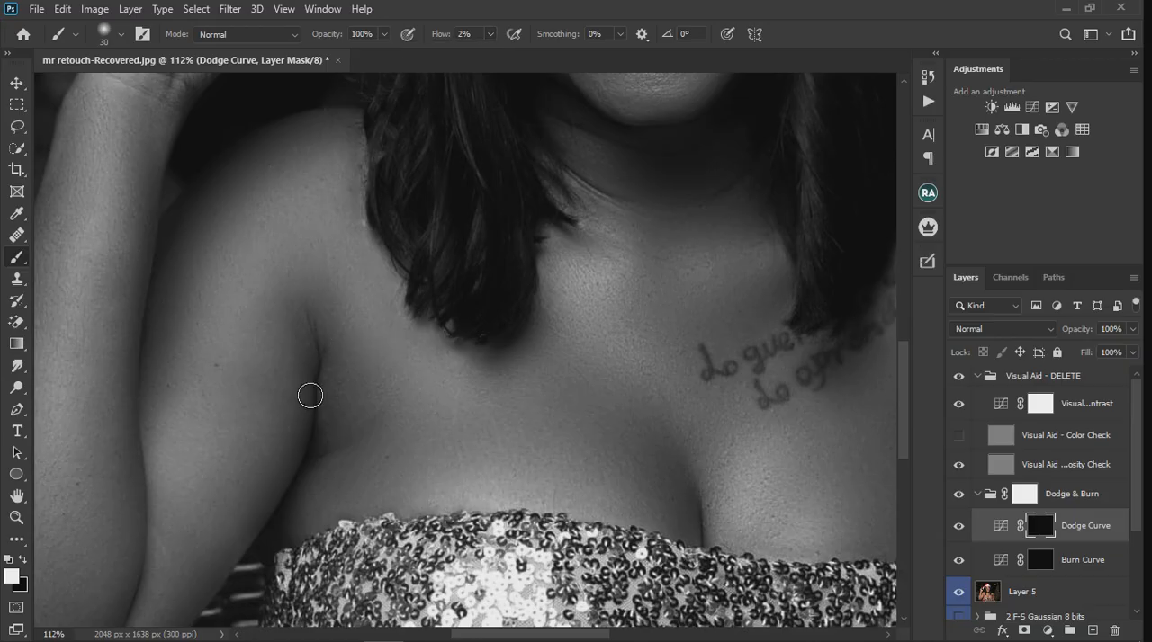
scroll(311, 396, "up", 1)
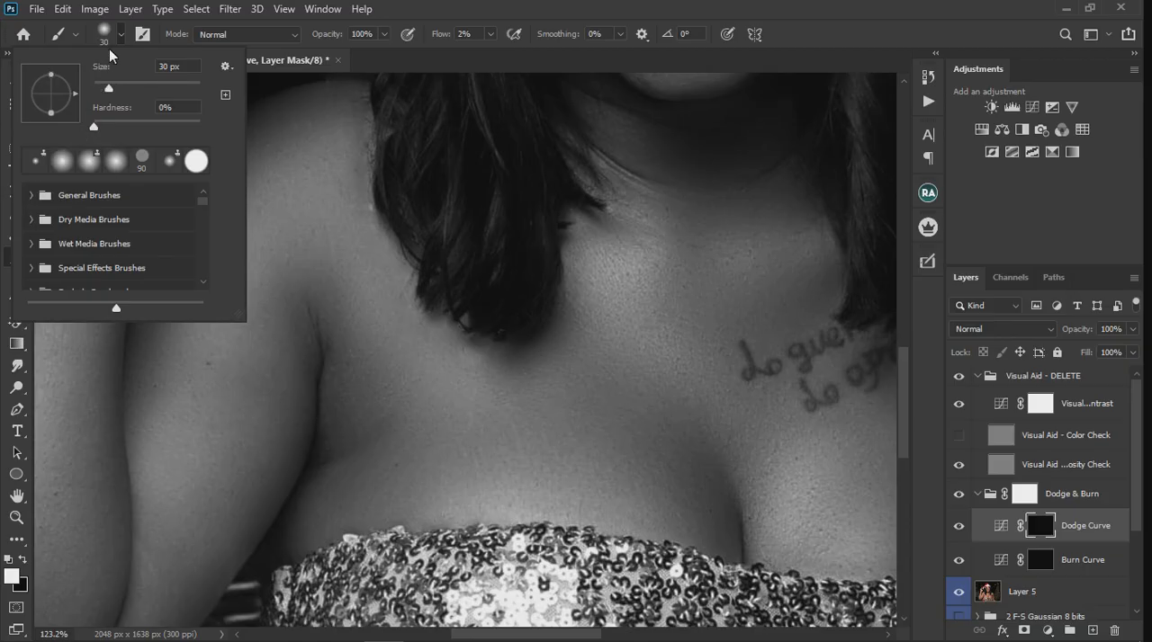
left_click(119, 35)
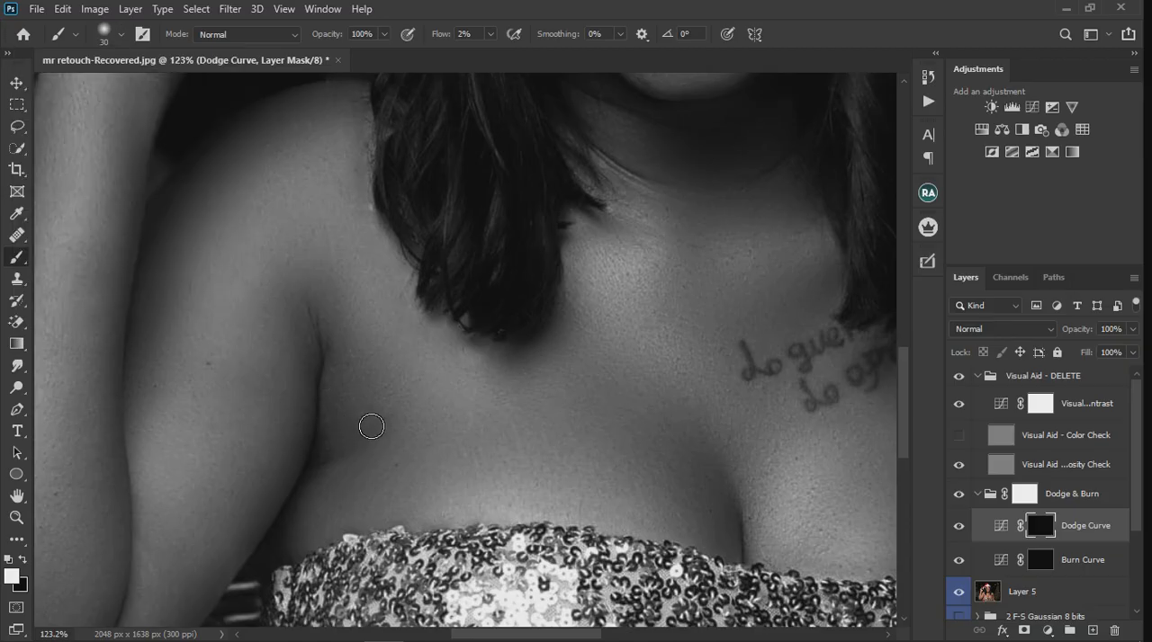
Dodge uneven dark patches on the face and forehead with a 20 px brush, toggling the Dodge & Burn group to compare
scroll(387, 419, "down", 5)
scroll(491, 354, "up", 4)
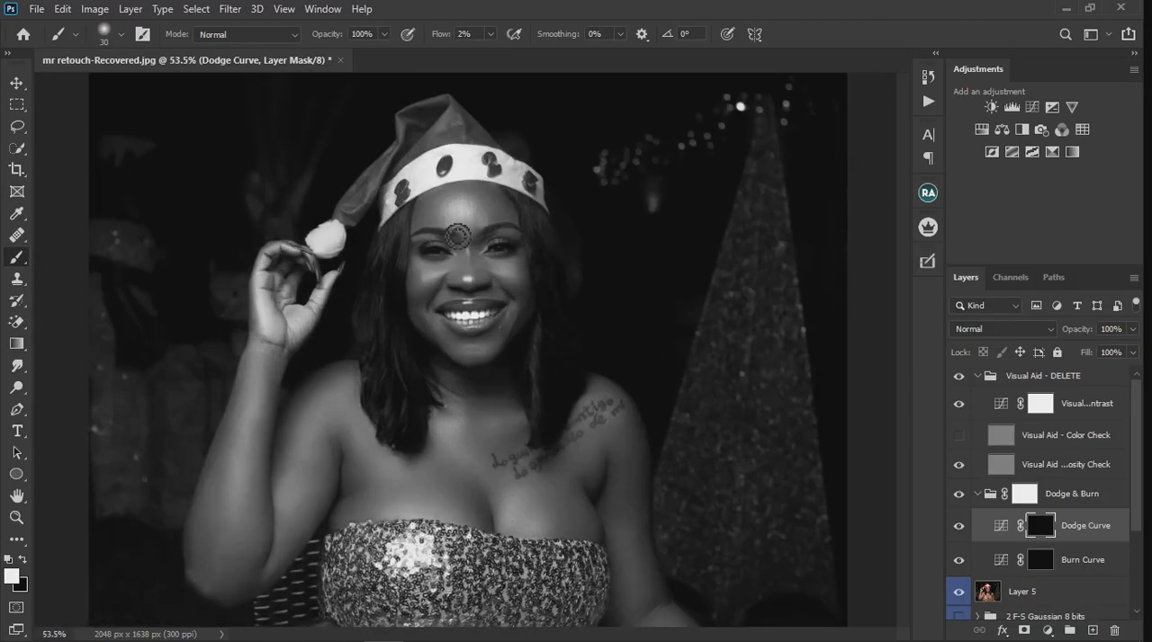
scroll(494, 237, "up", 4)
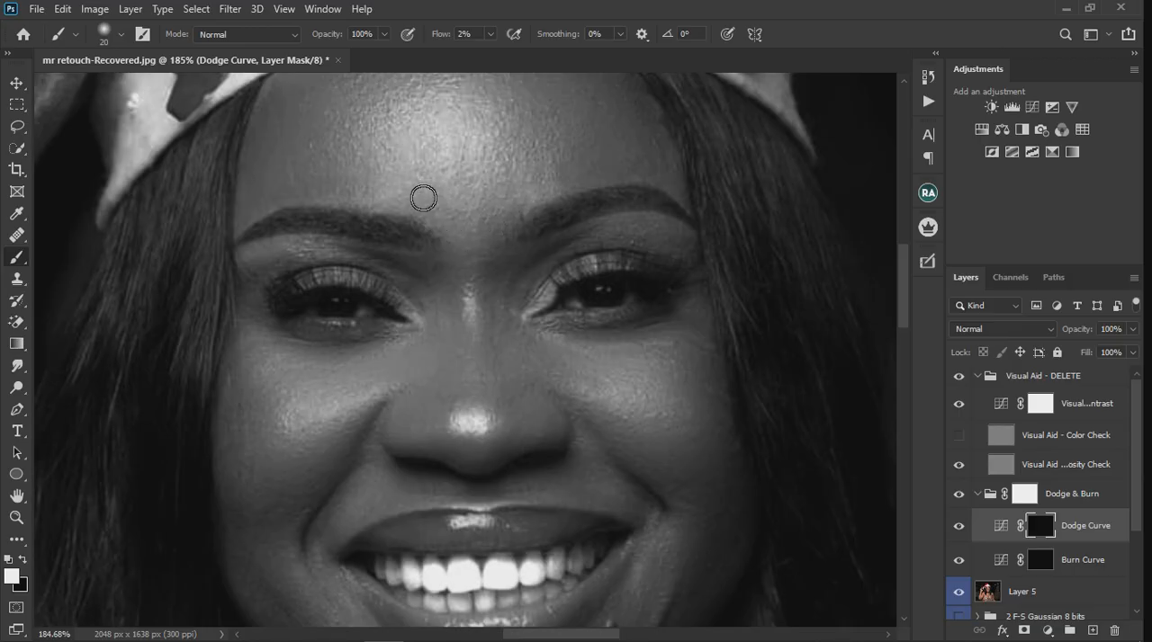
left_click(959, 495)
left_click(961, 497)
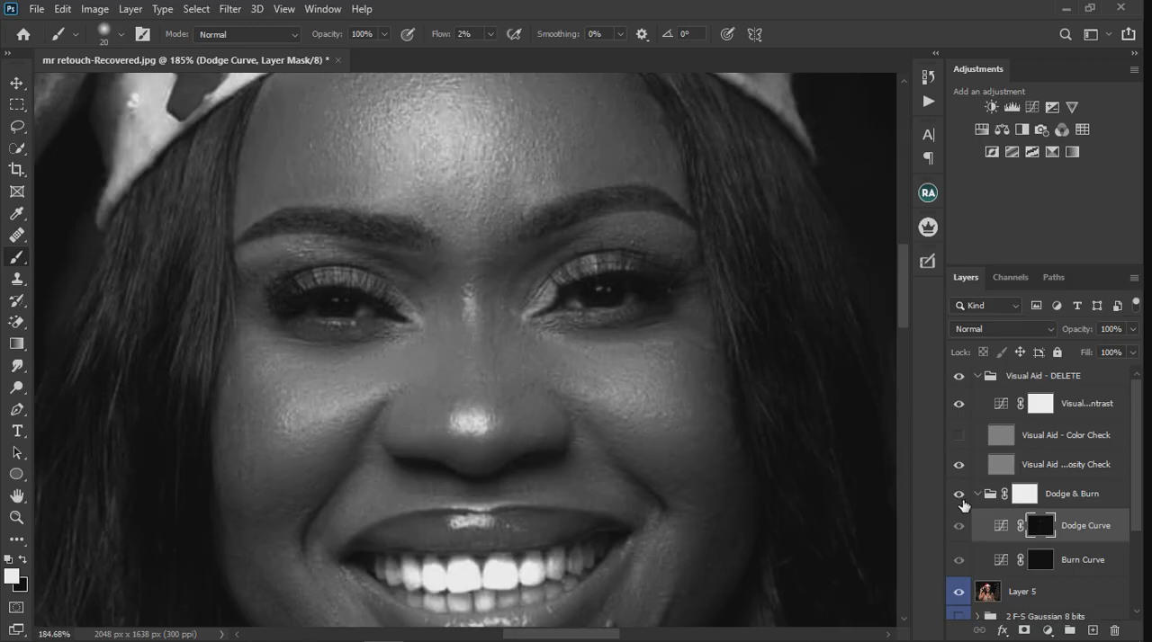
left_click(961, 495)
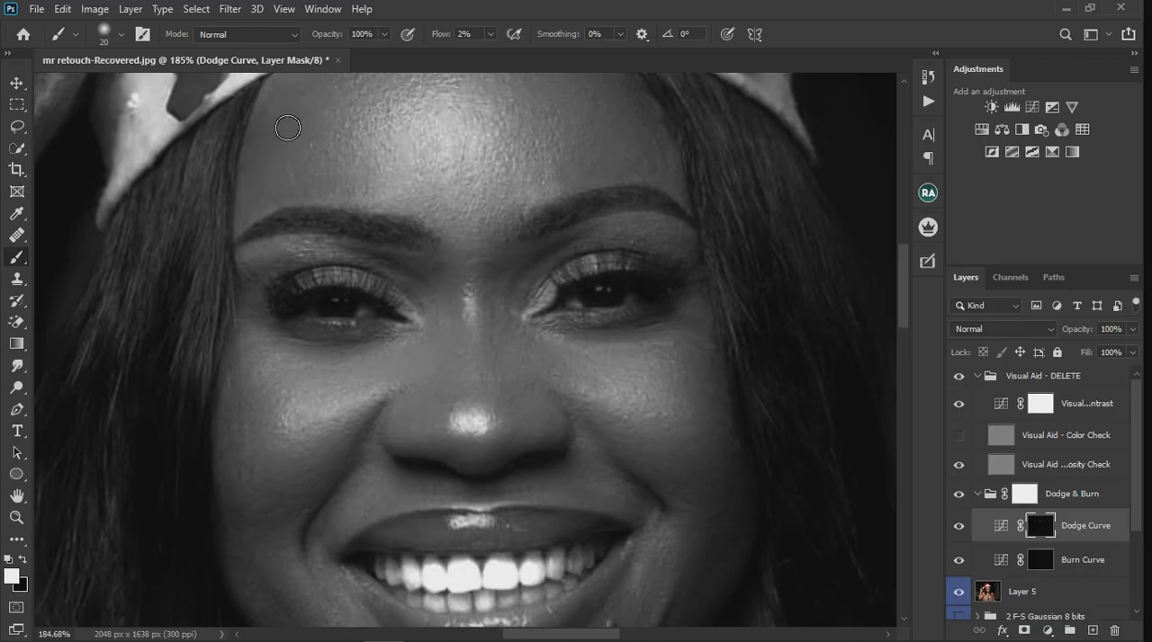
scroll(571, 257, "down", 3)
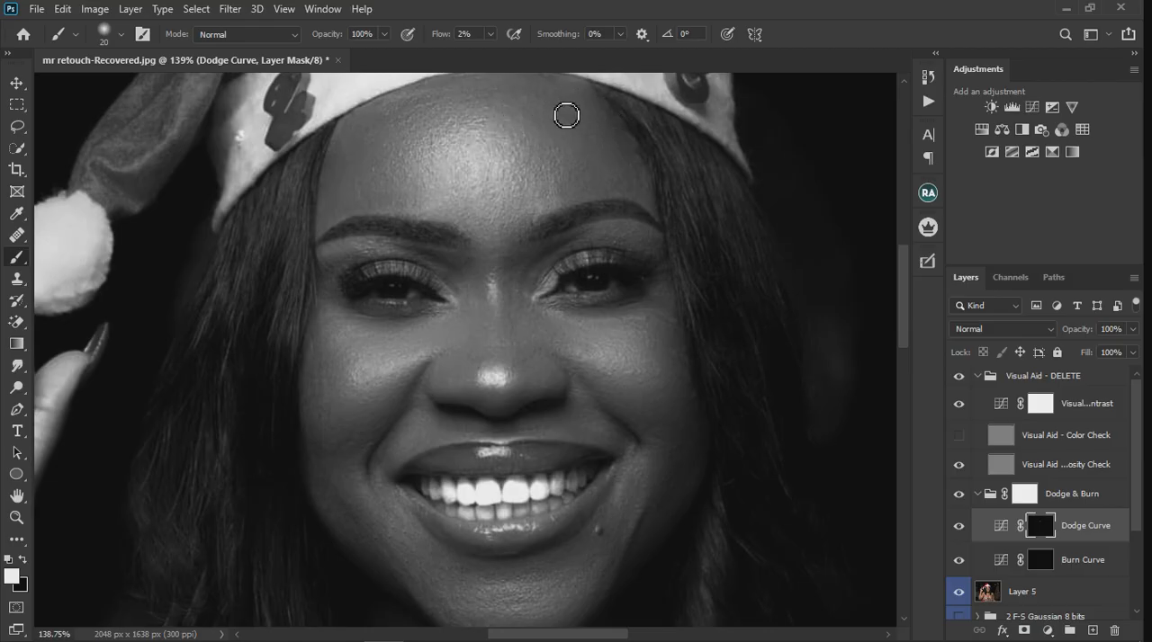
left_click(964, 500)
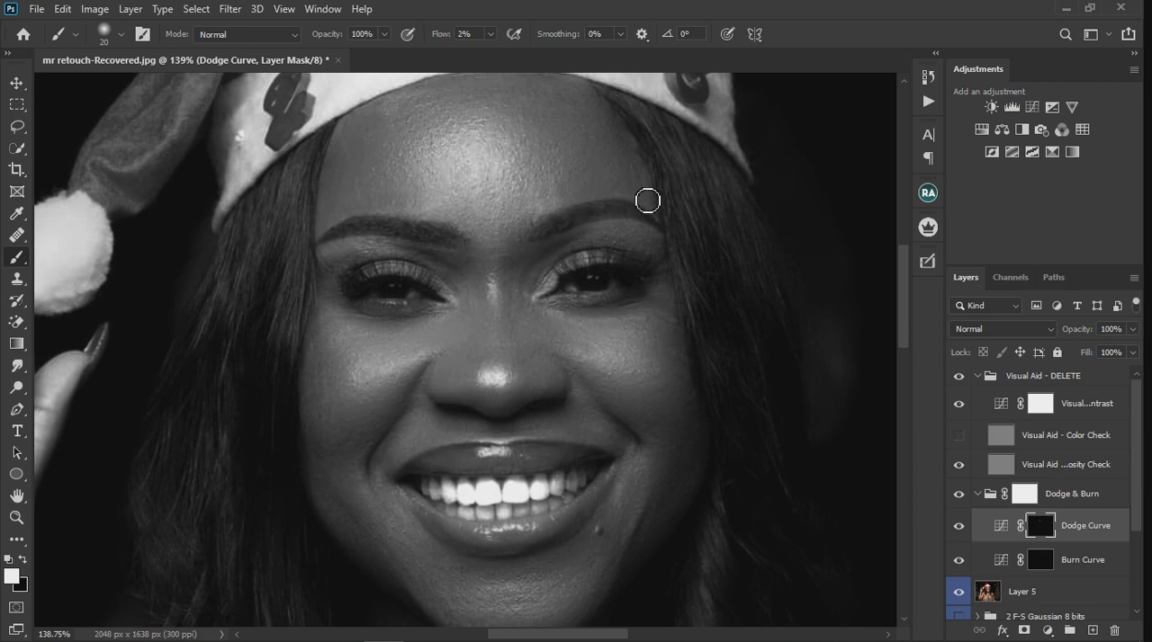
scroll(363, 390, "up", 1)
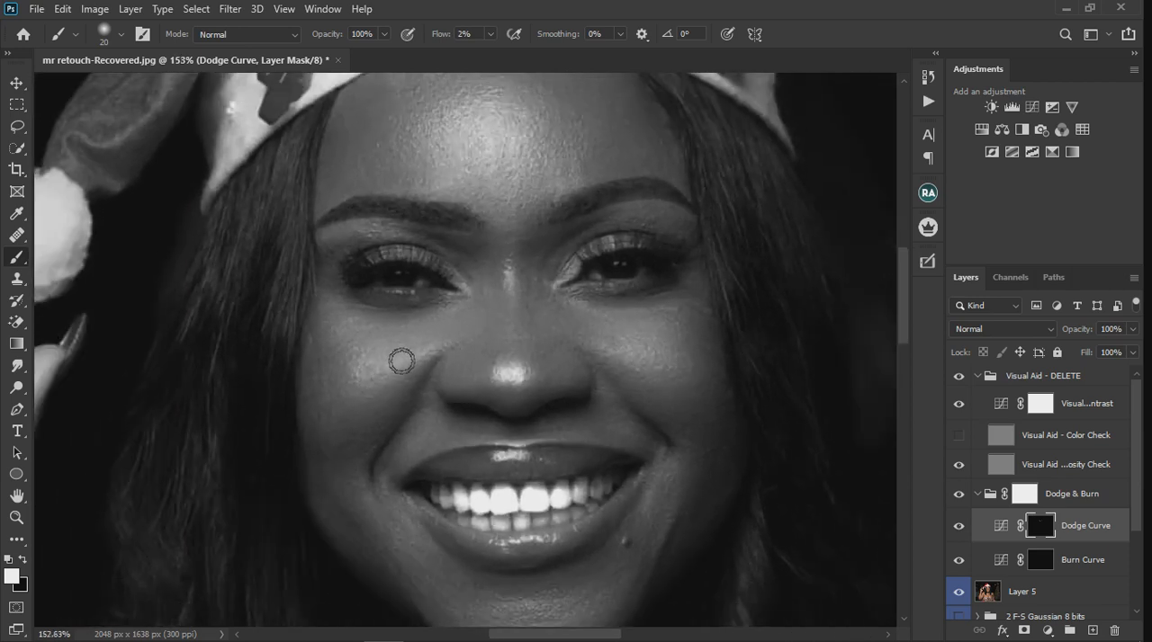
Reduce the brush to 9 px and dodge fine shadows under the eyes and on the cheeks, comparing with the Dodge & Burn group hidden
key("[")
key("[")
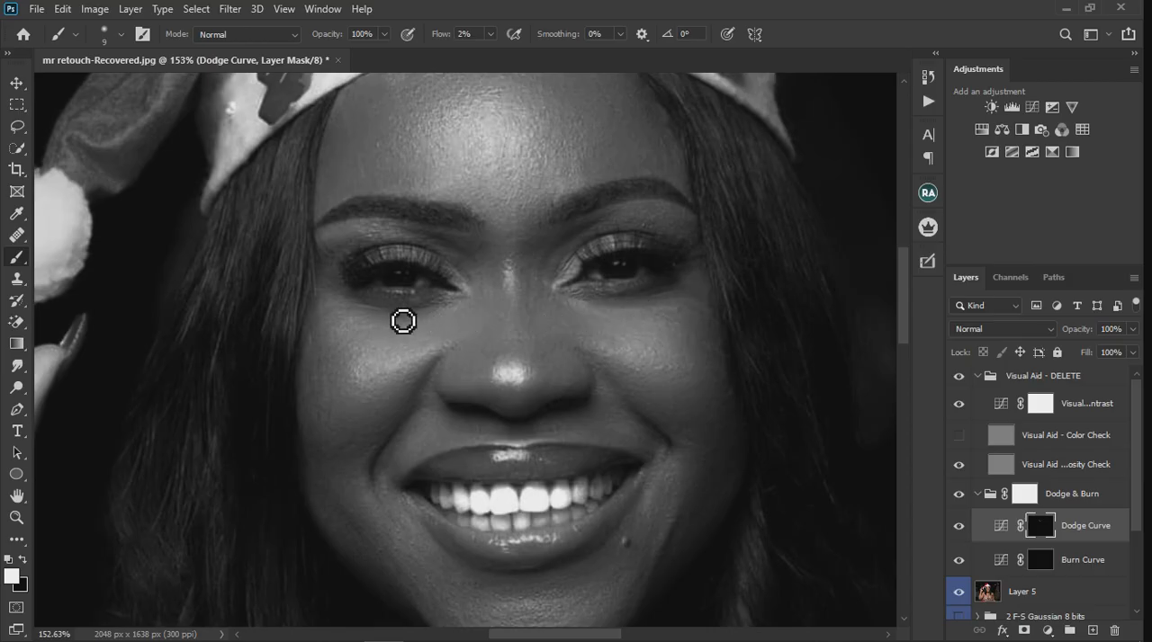
left_click(960, 494)
left_click(961, 497)
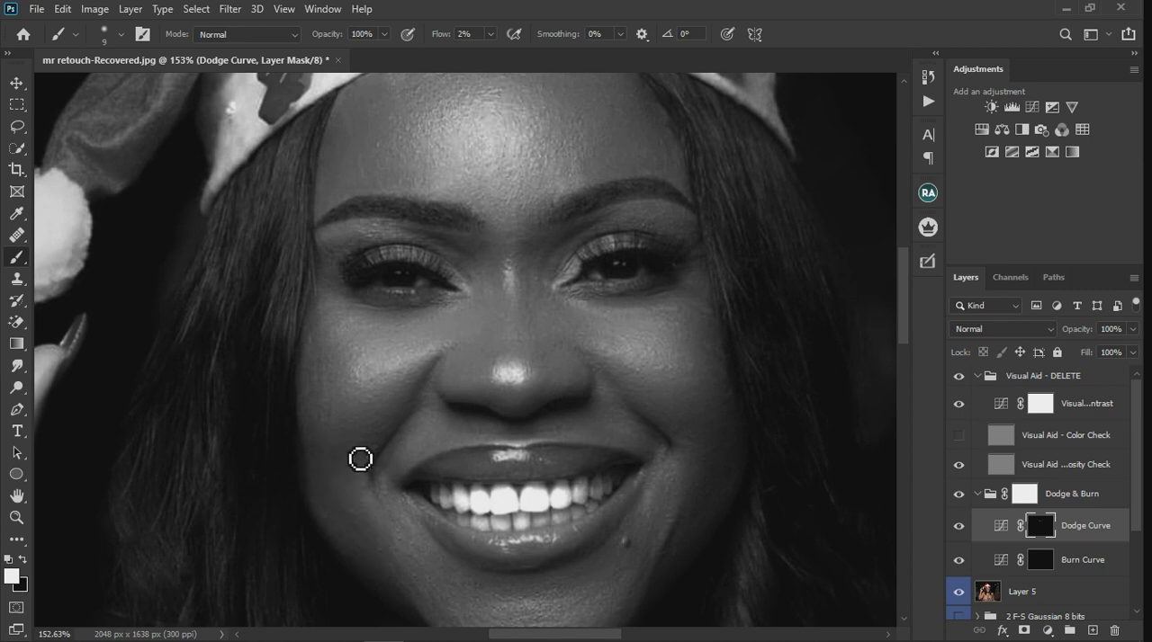
left_click(961, 496)
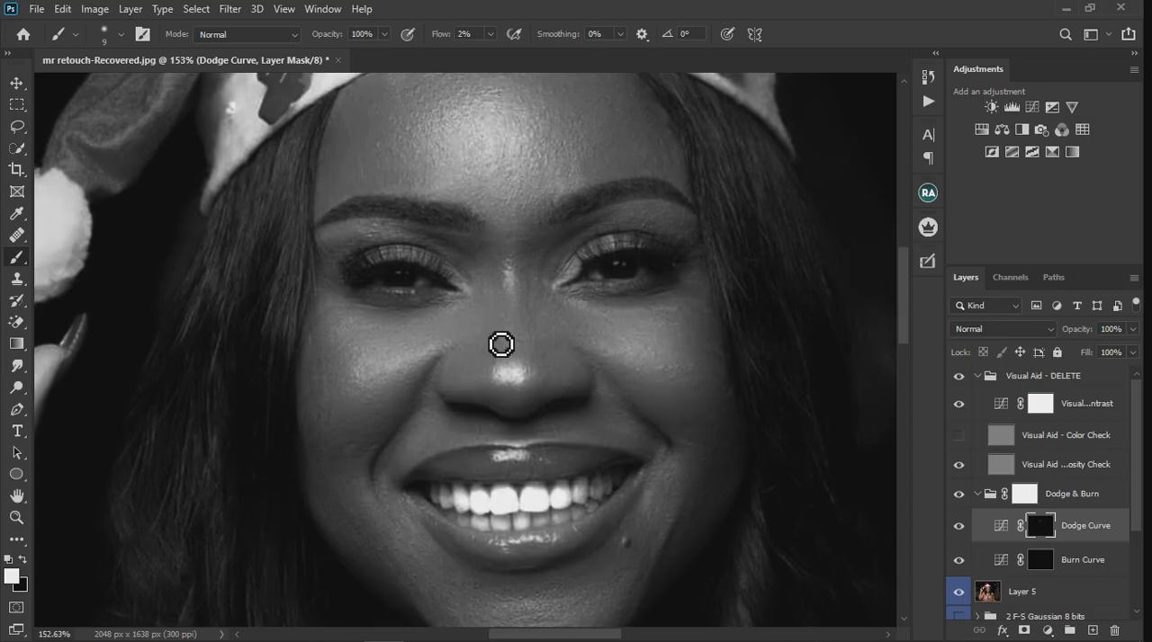
Dodge small dark spots around the mouth and chin on the Dodge Curve mask with the 9 px brush
scroll(501, 345, "down", 5)
scroll(489, 411, "up", 8)
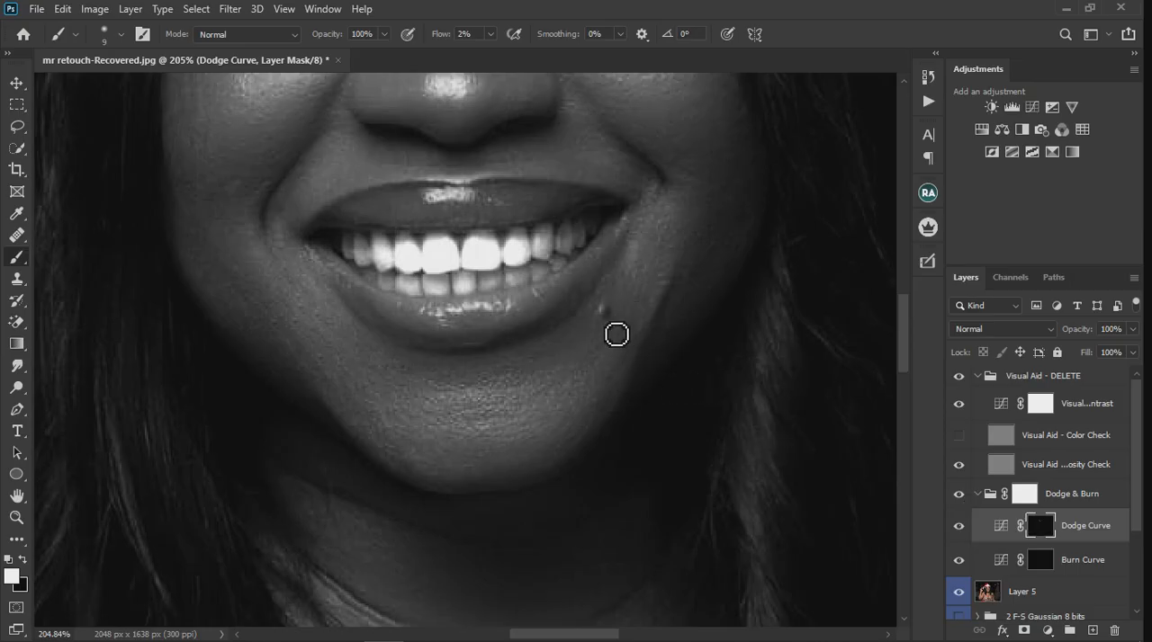
scroll(531, 402, "down", 5)
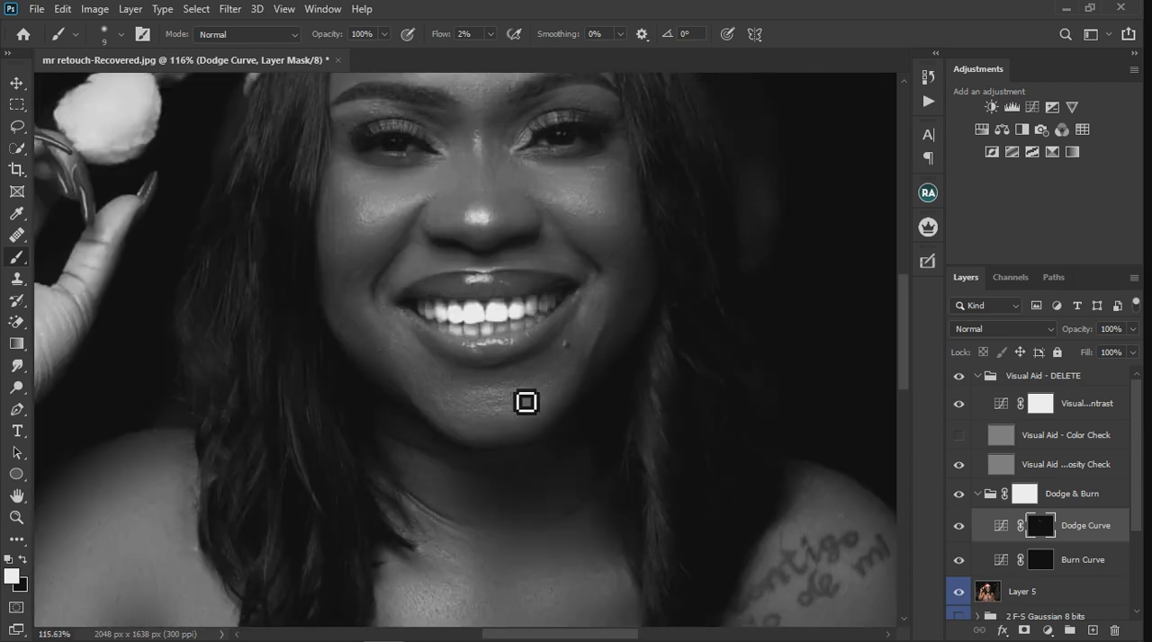
Enlarge the brush to 30 px and dodge dark patches on the chest and shoulders, toggling the Dodge & Burn group to compare
scroll(530, 556, "up", 3)
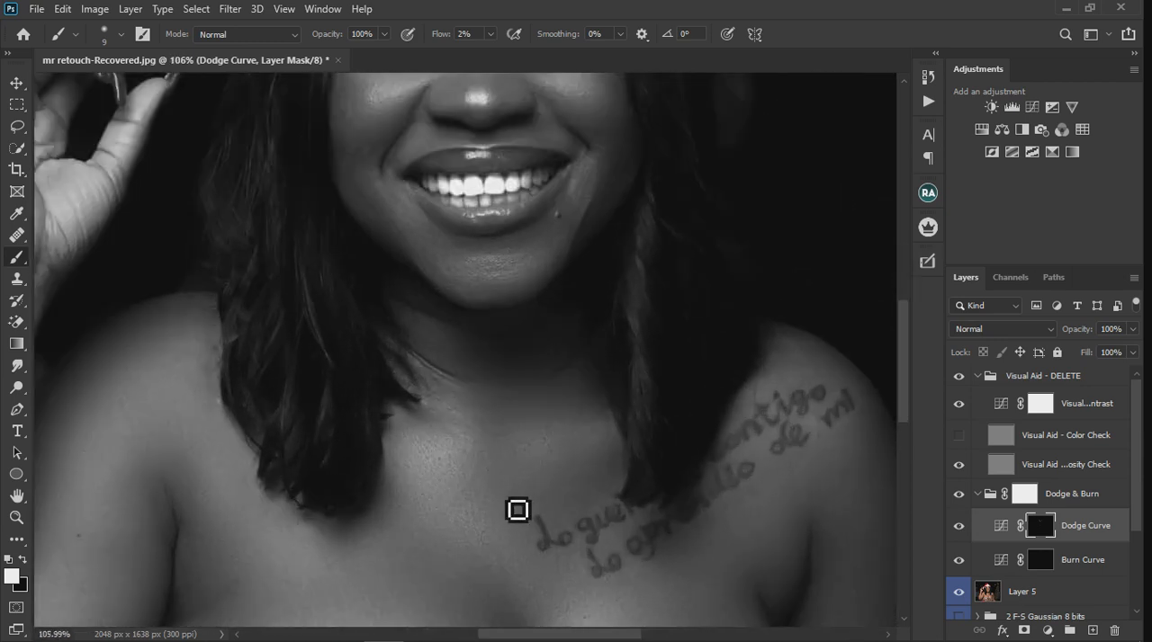
key("bracketright")
key("bracketright")
key("bracketright")
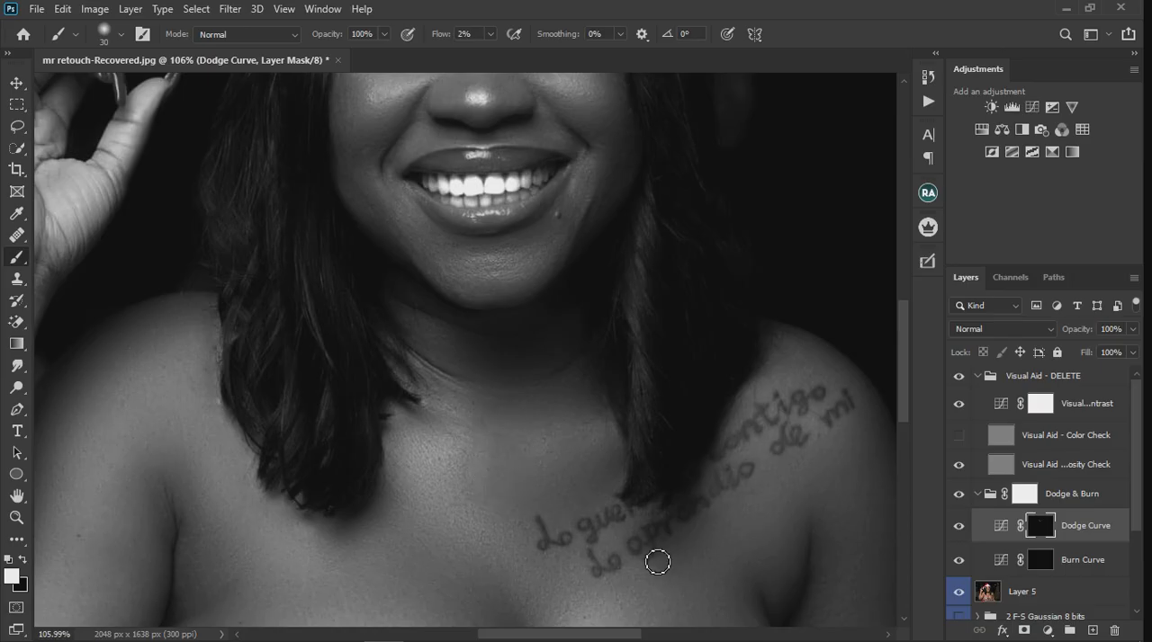
left_click(964, 495)
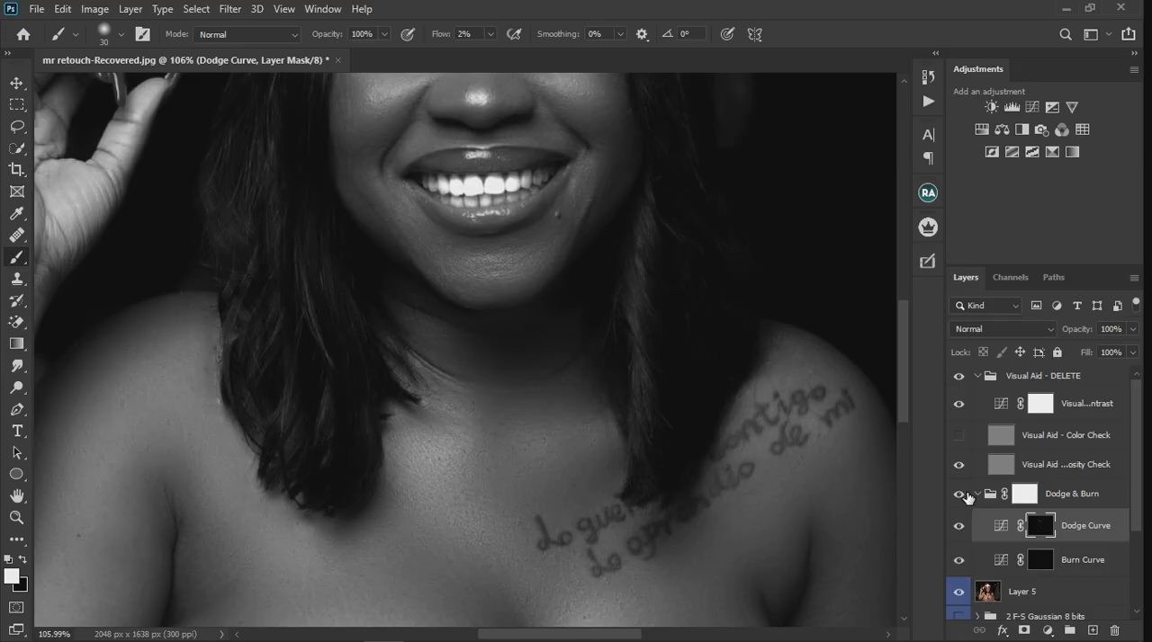
left_click(964, 494)
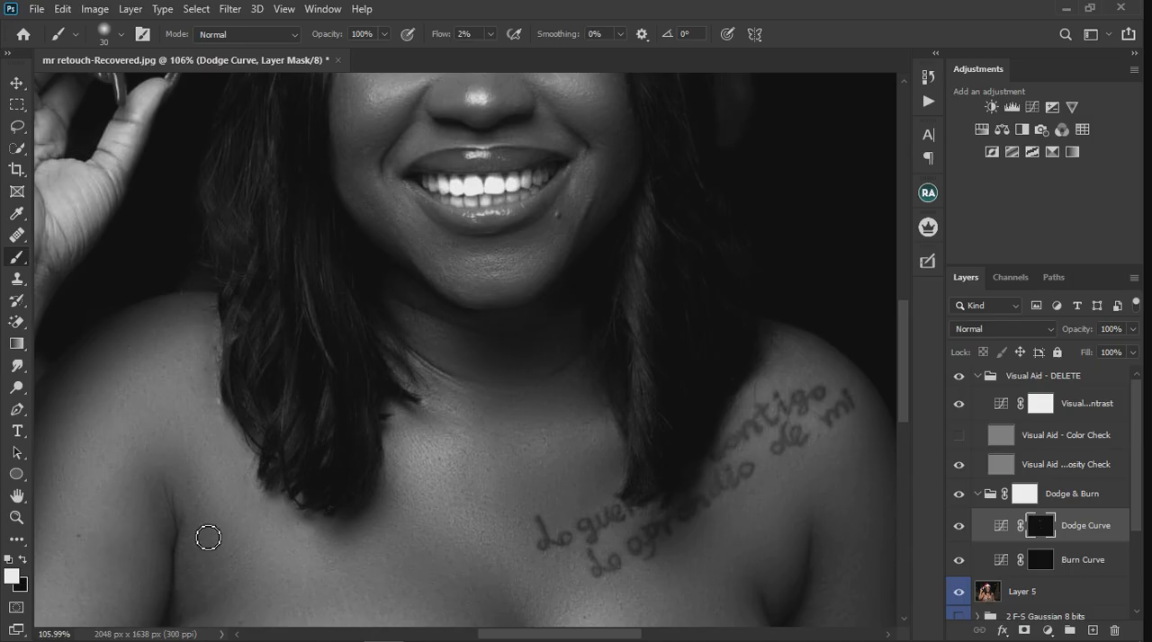
scroll(208, 452, "down", 2)
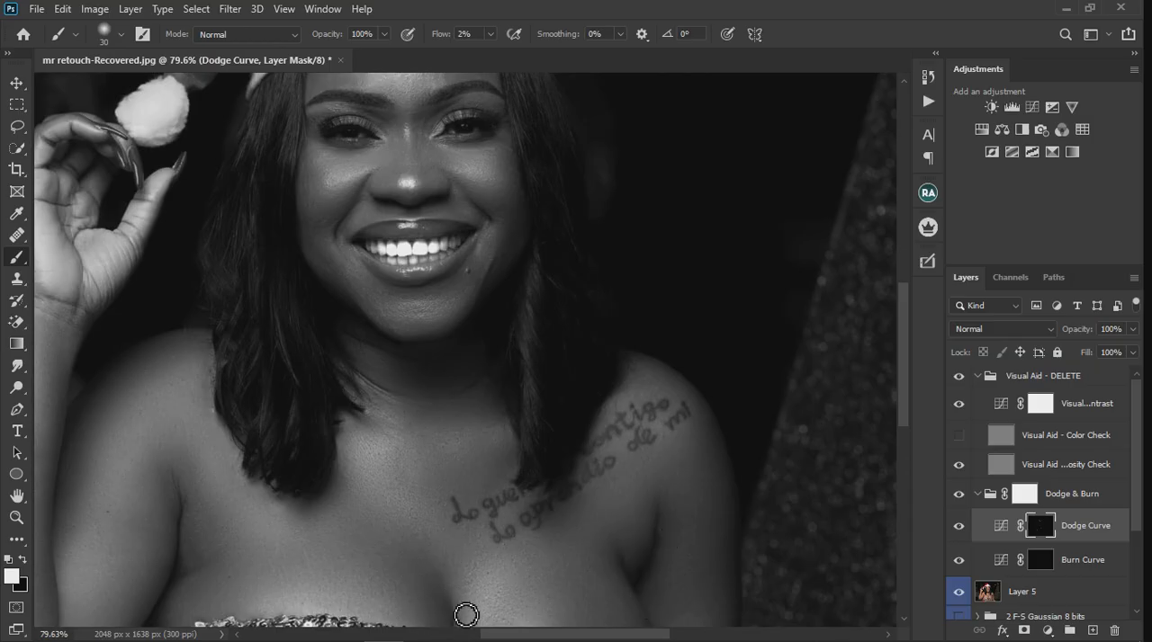
scroll(351, 560, "up", 1)
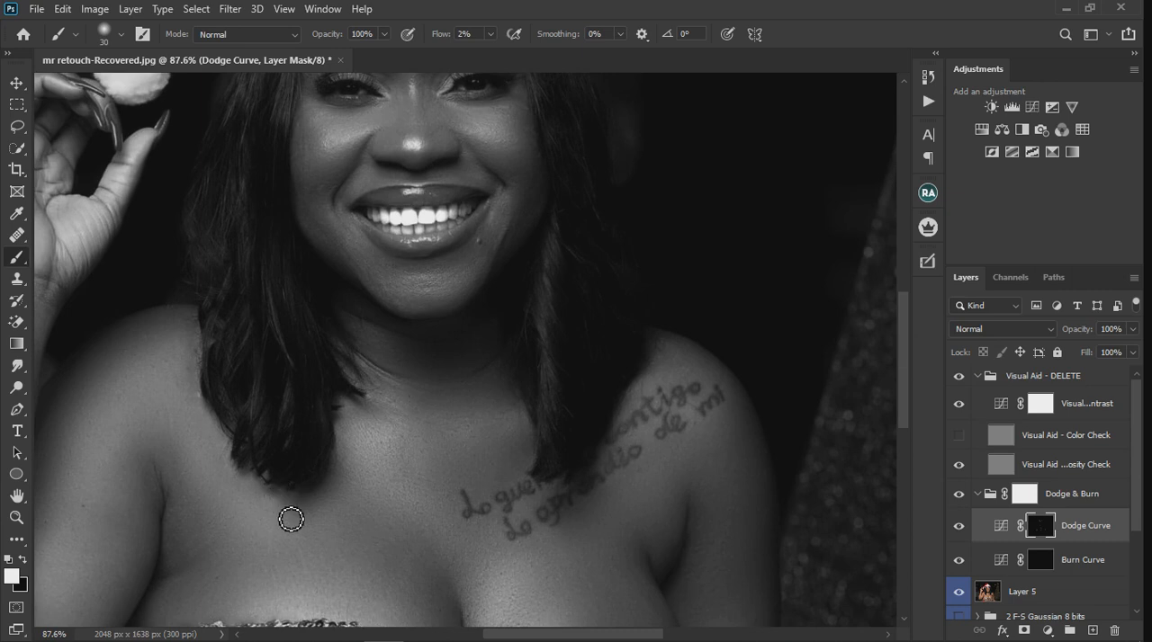
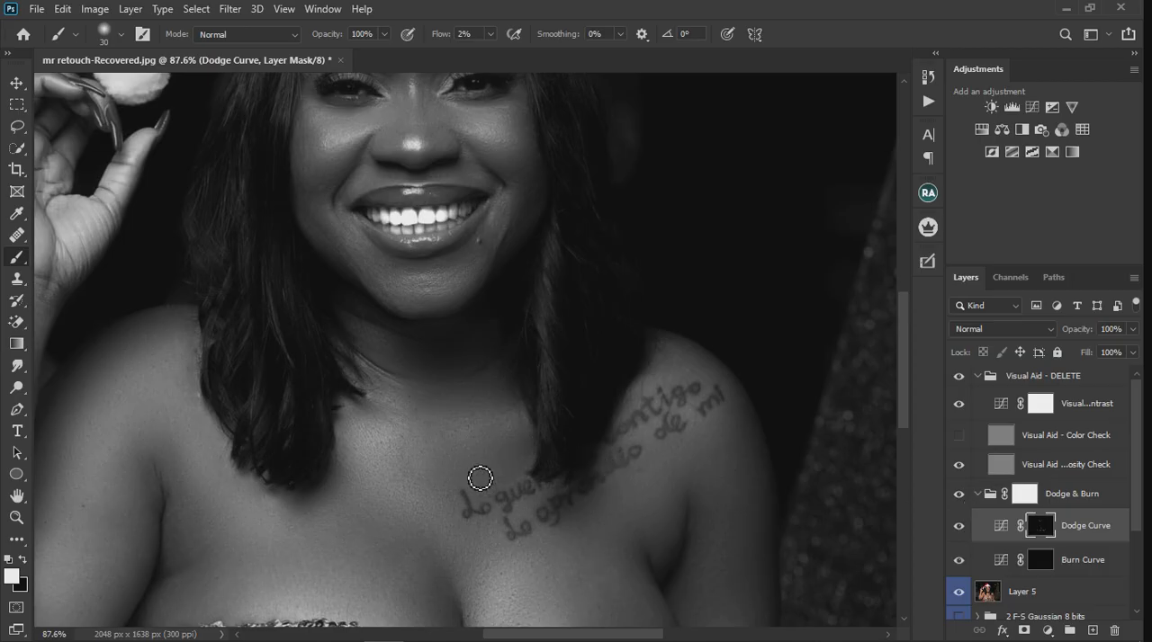
Check the dodged skin on the chest and arm, and delete the Visual Aid - DELETE group
scroll(462, 506, "down", 2)
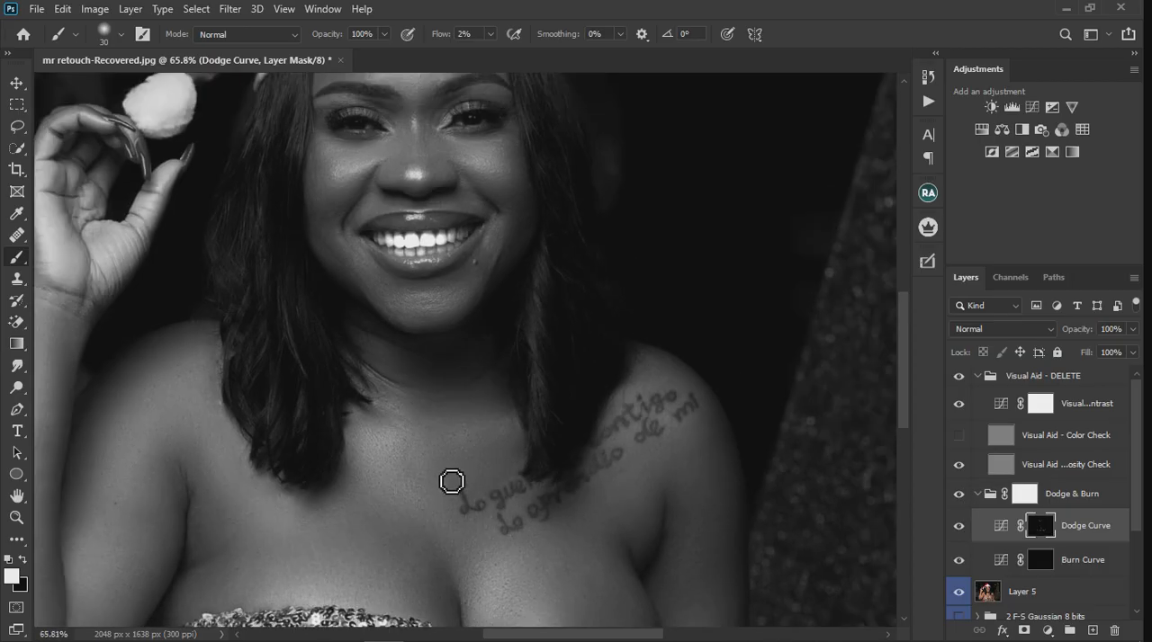
scroll(180, 555, "up", 1)
scroll(98, 561, "down", 1)
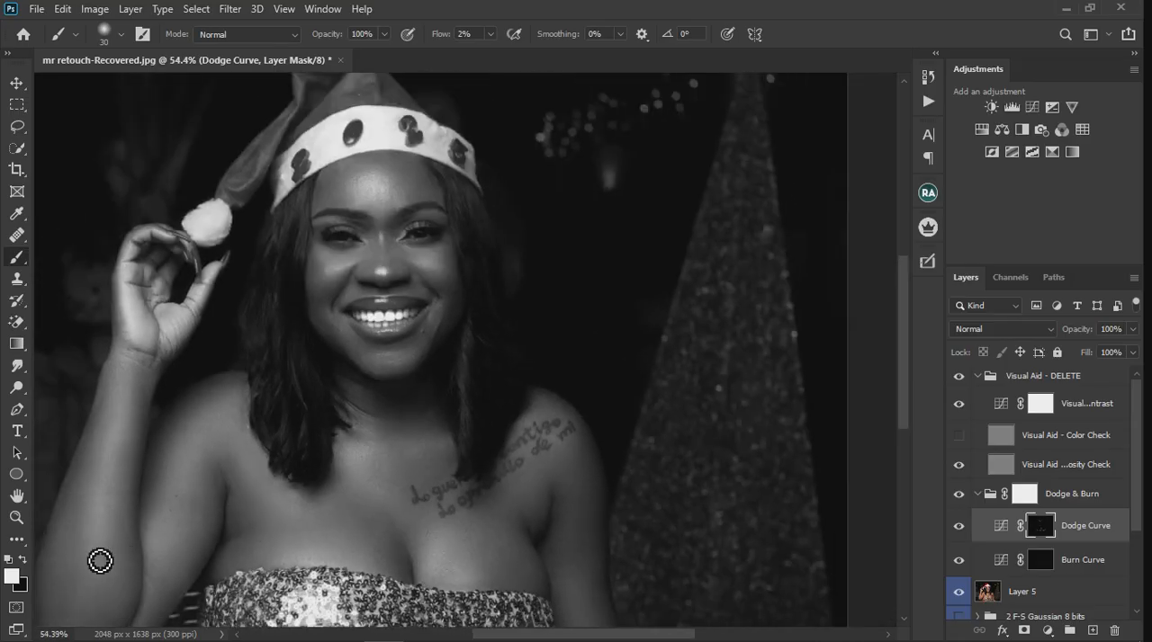
scroll(98, 553, "up", 3)
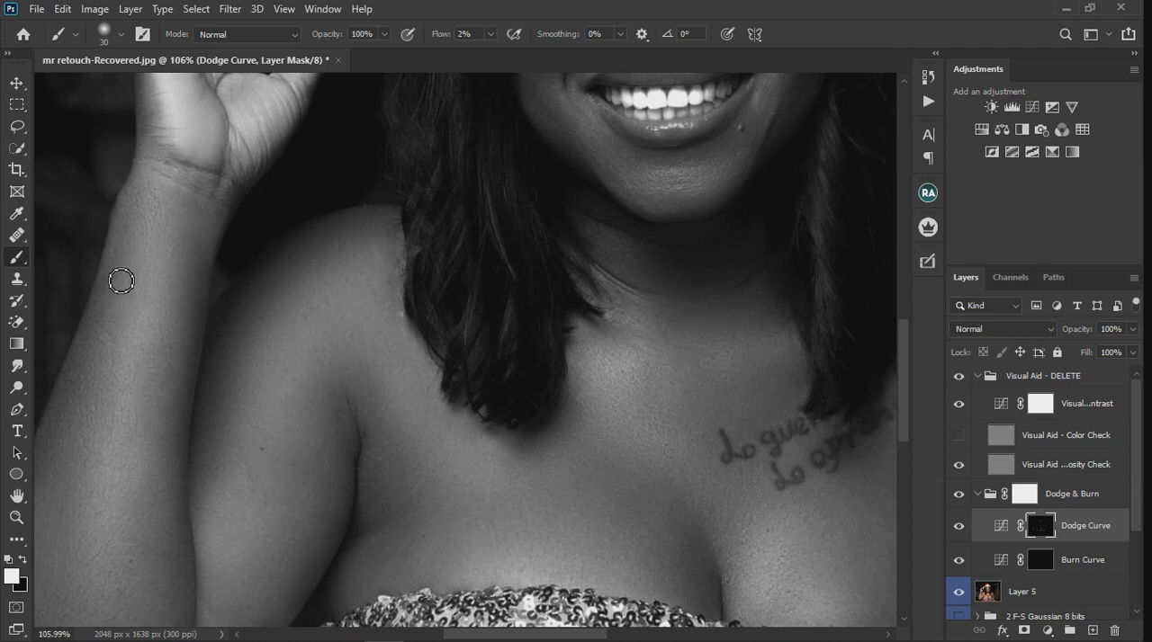
scroll(84, 385, "down", 2)
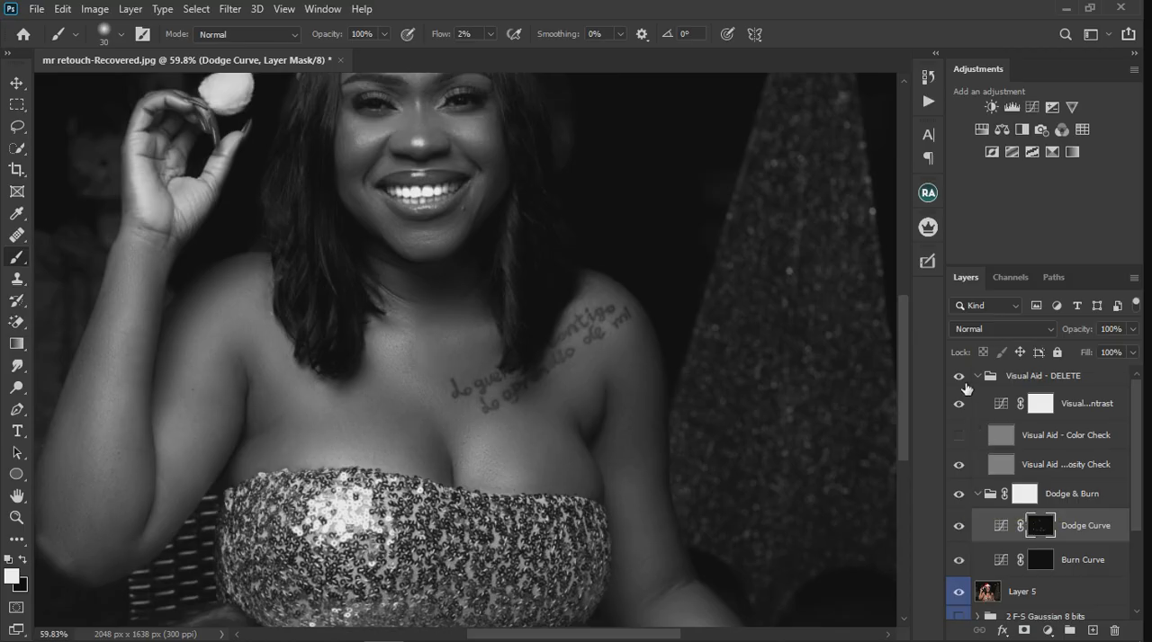
left_click(1019, 378)
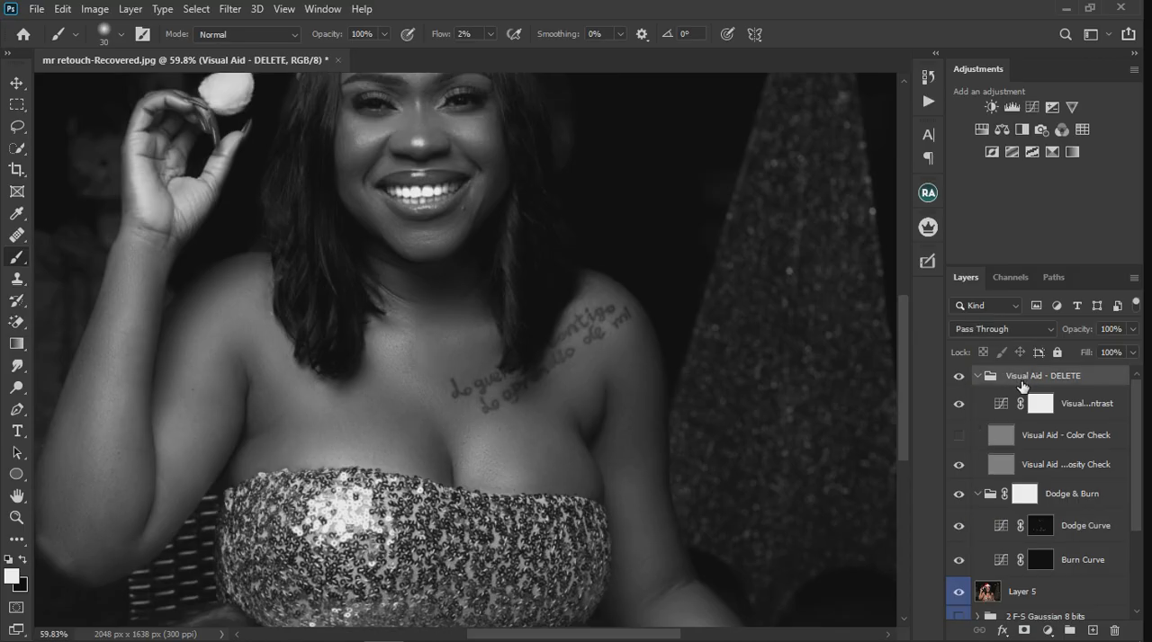
key("Delete")
Compare the full-colour portrait with the Dodge & Burn group hidden and shown
scroll(489, 482, "down", 5)
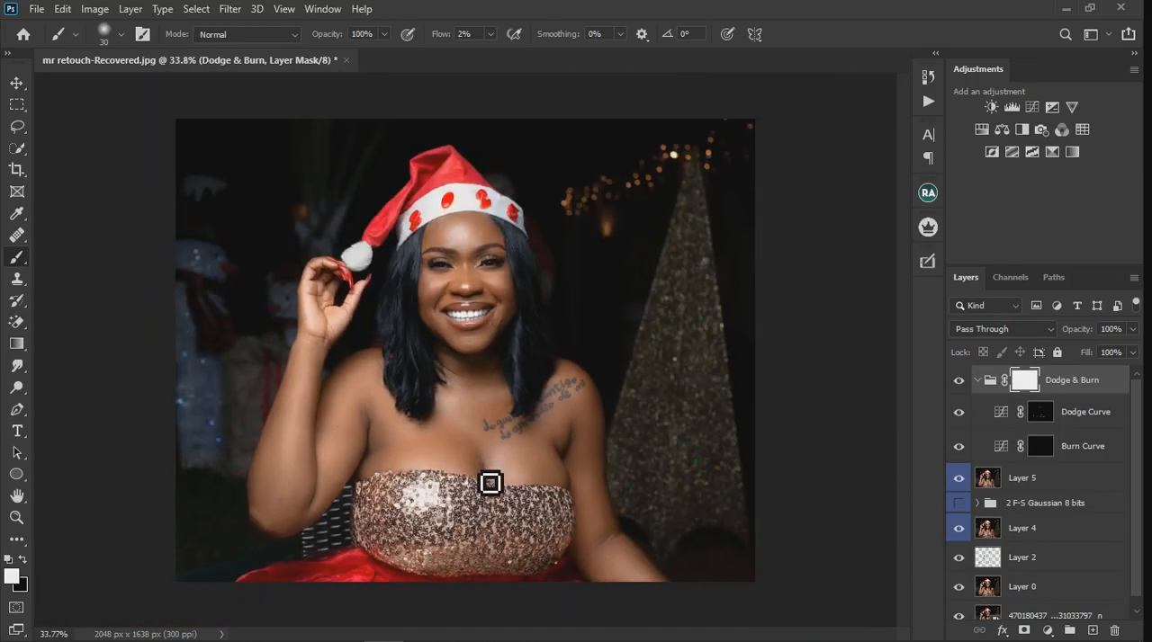
left_click(960, 382)
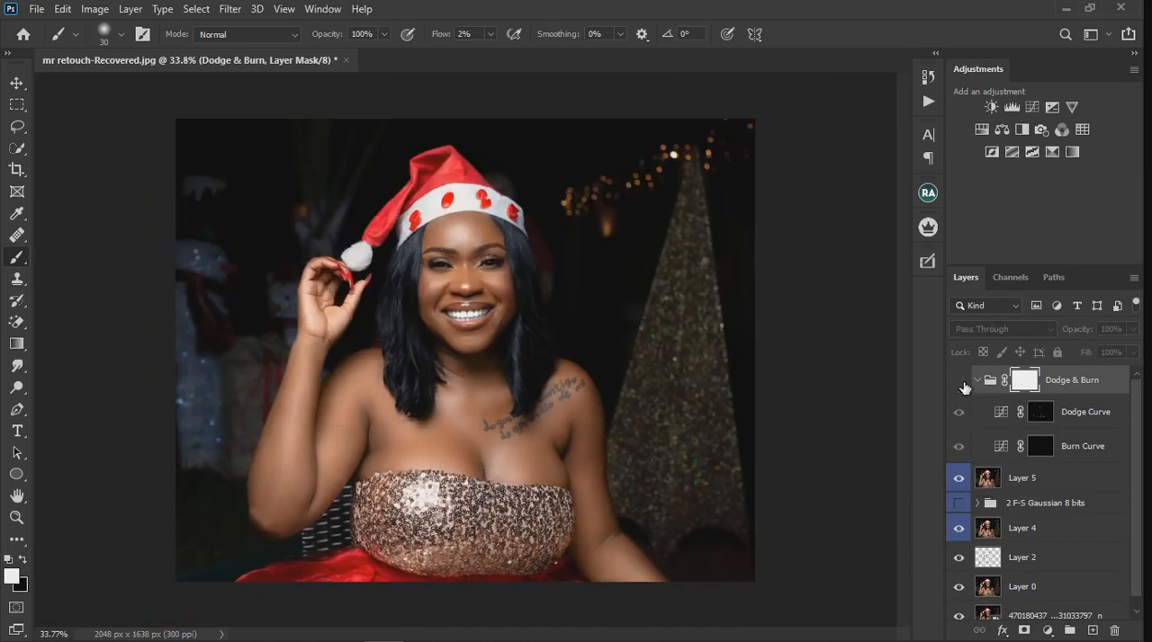
left_click(959, 383)
left_click(960, 382)
left_click(960, 382)
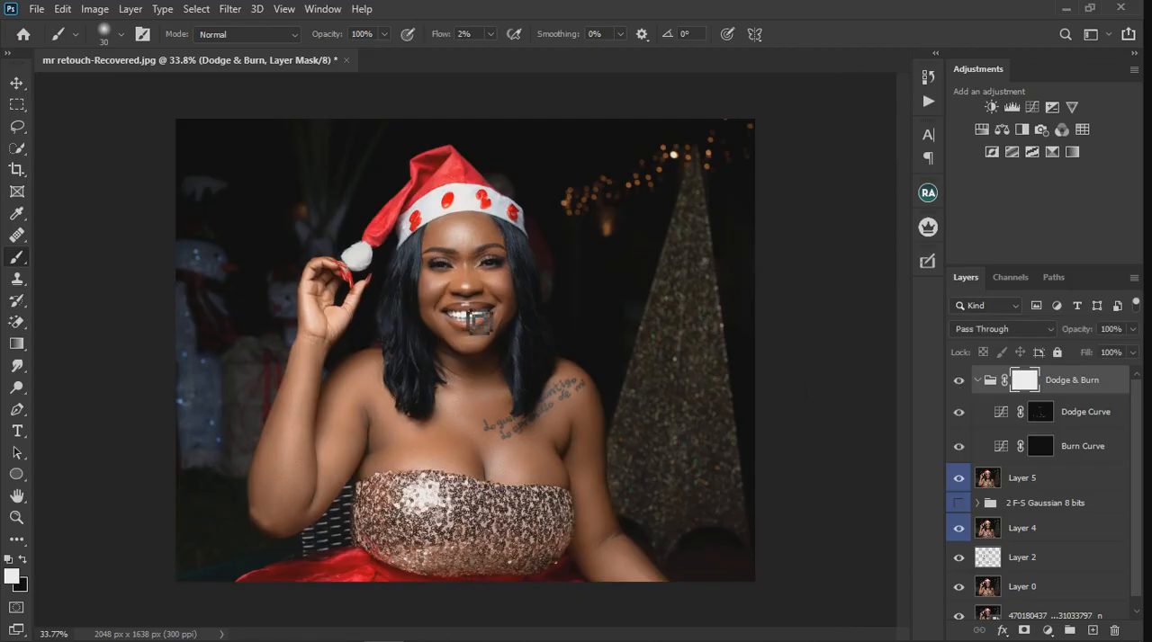
scroll(481, 305, "up", 1)
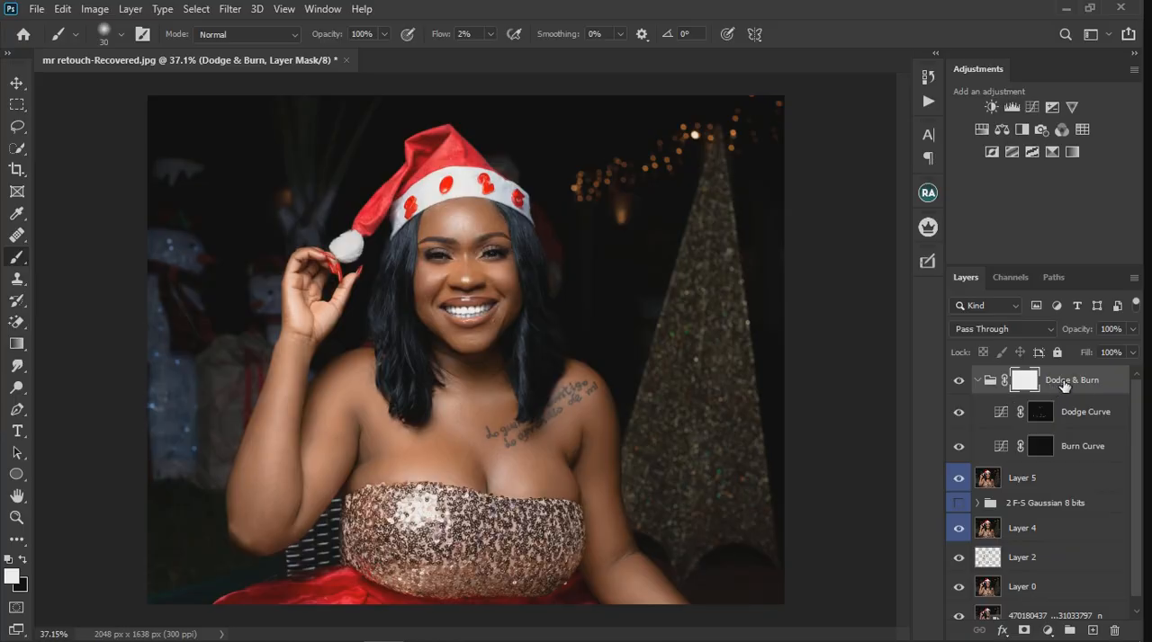
Create a Curves dodge and burn setup with Ultimate Retouch inside the Dodge & Burn group
left_click(928, 260)
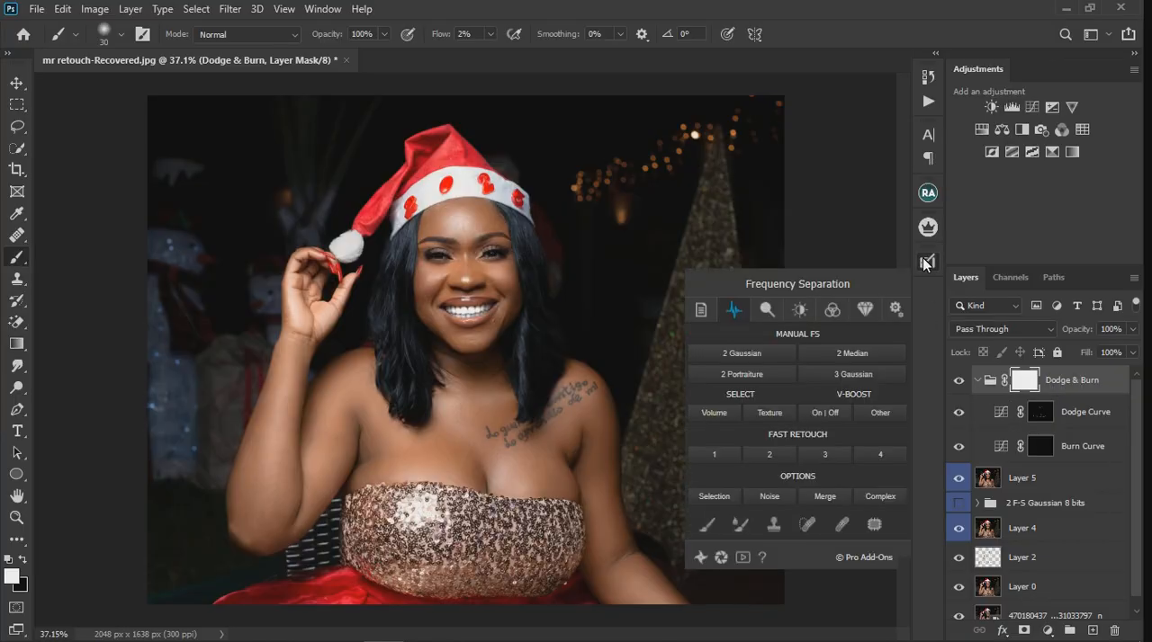
left_click(801, 311)
left_click(766, 310)
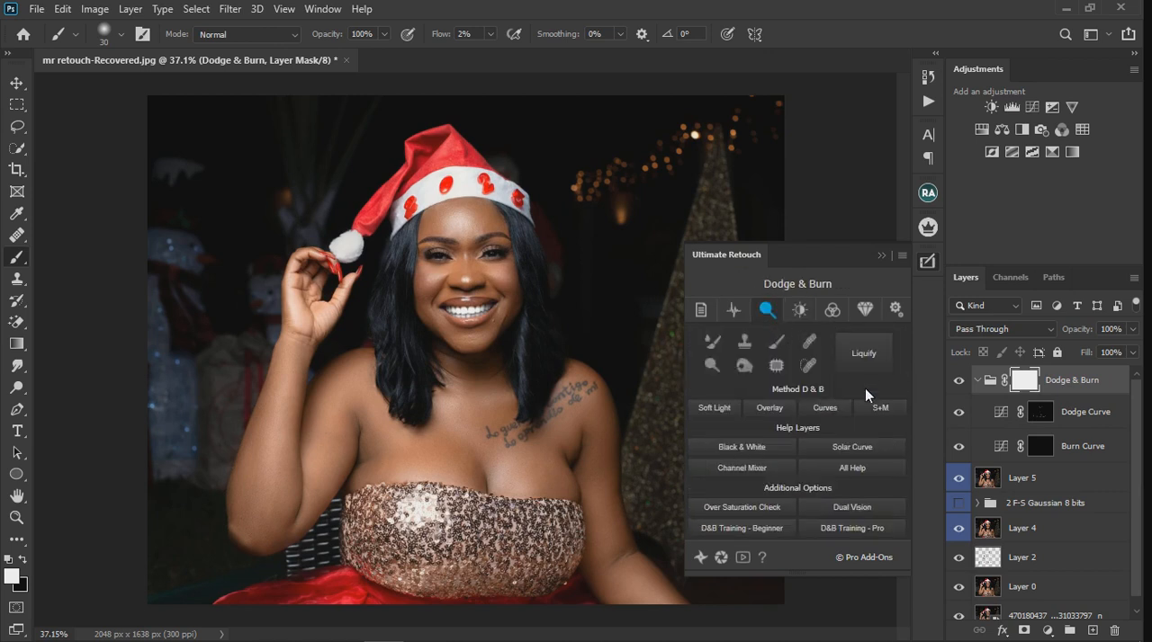
left_click(795, 313)
left_click(780, 315)
left_click(825, 411)
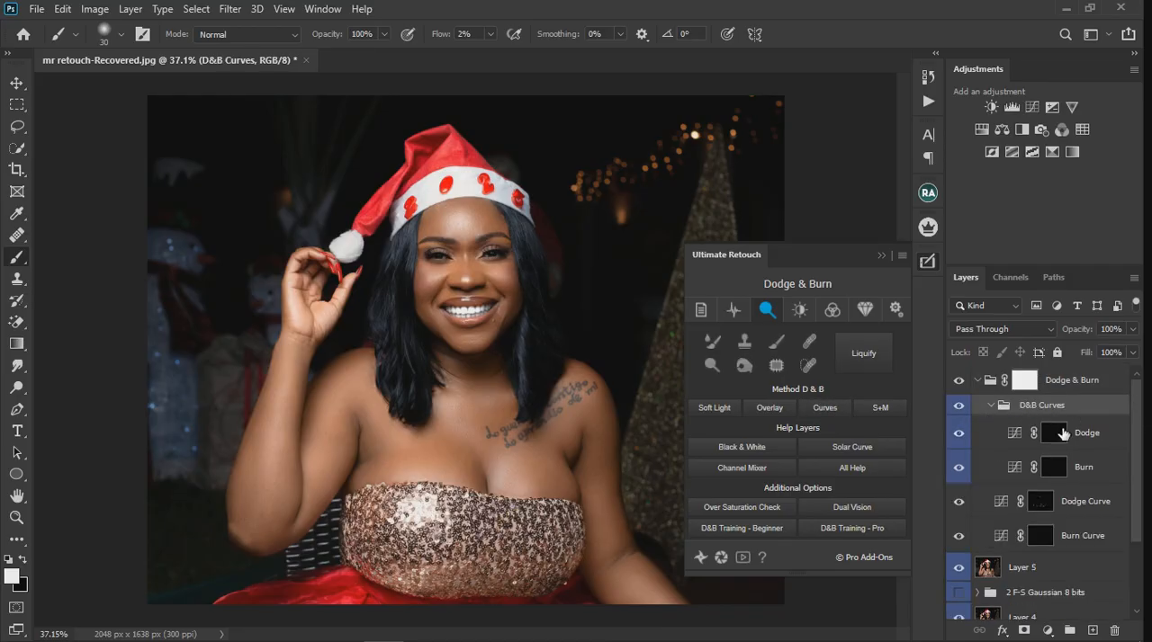
Invert the Dodge layer's mask to white and set its Blend If This Layer range to 190/215 for shadows and 249 for highlights
double_click(1060, 434)
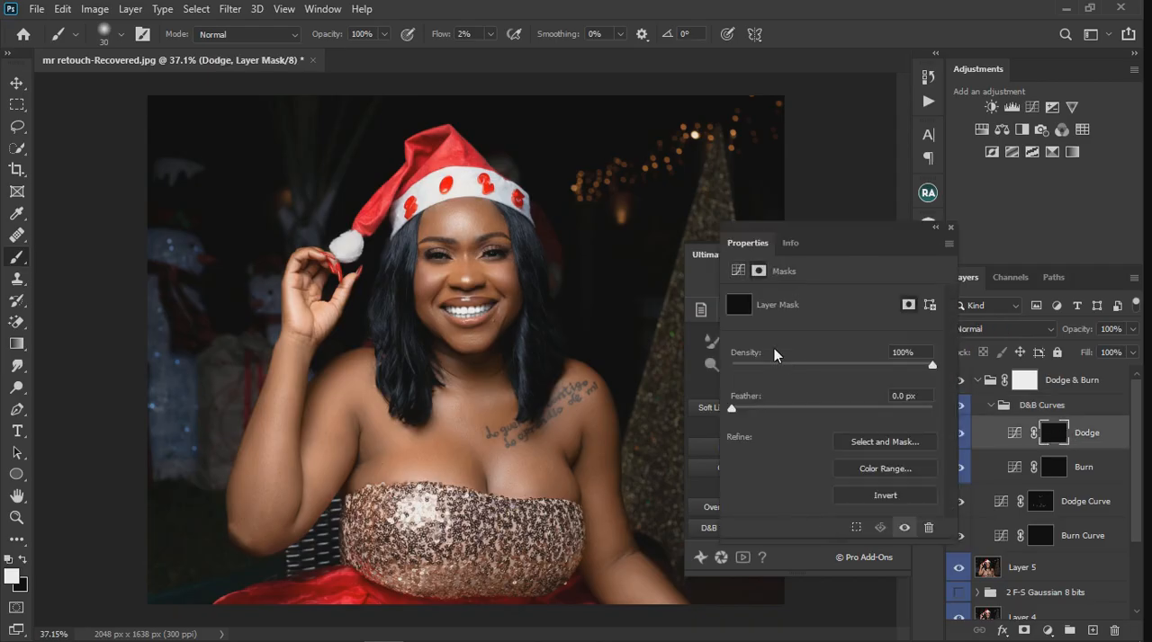
key("ctrl+i")
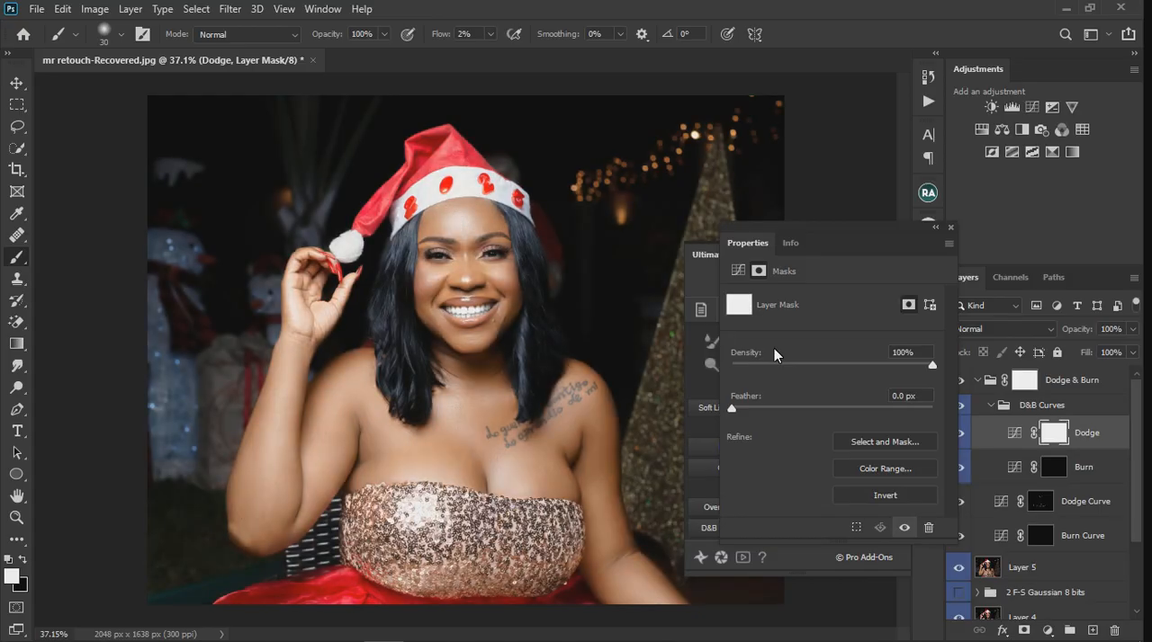
left_click(1116, 443)
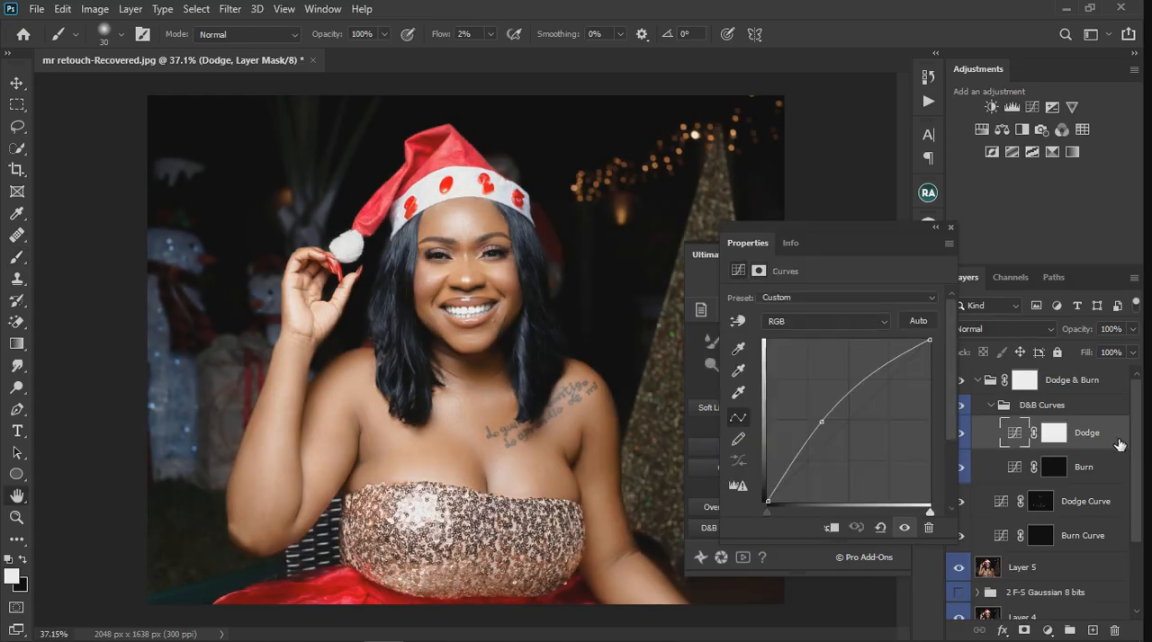
double_click(1119, 444)
left_click_drag(721, 83, 967, 12)
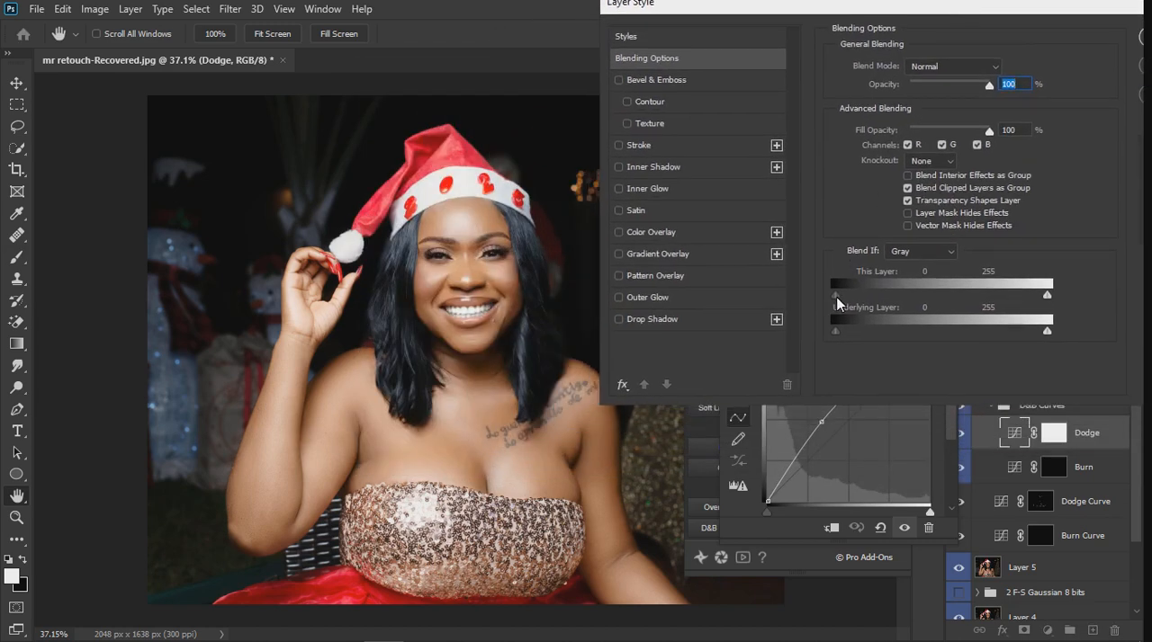
left_click_drag(869, 297, 994, 286)
left_click_drag(1047, 10, 791, 26)
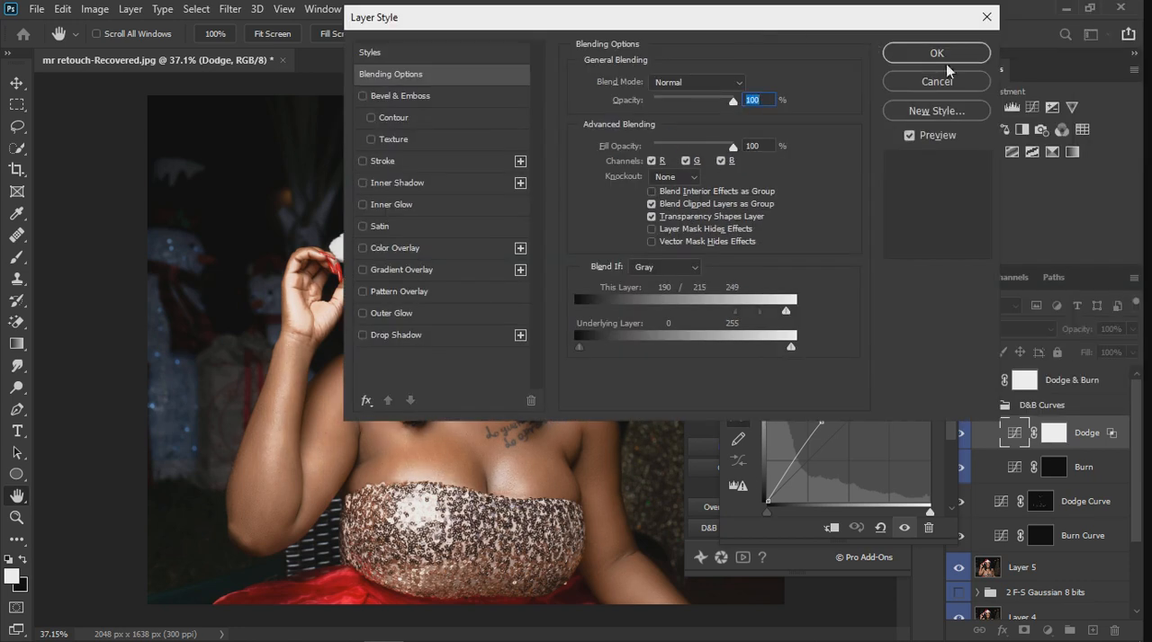
left_click(941, 55)
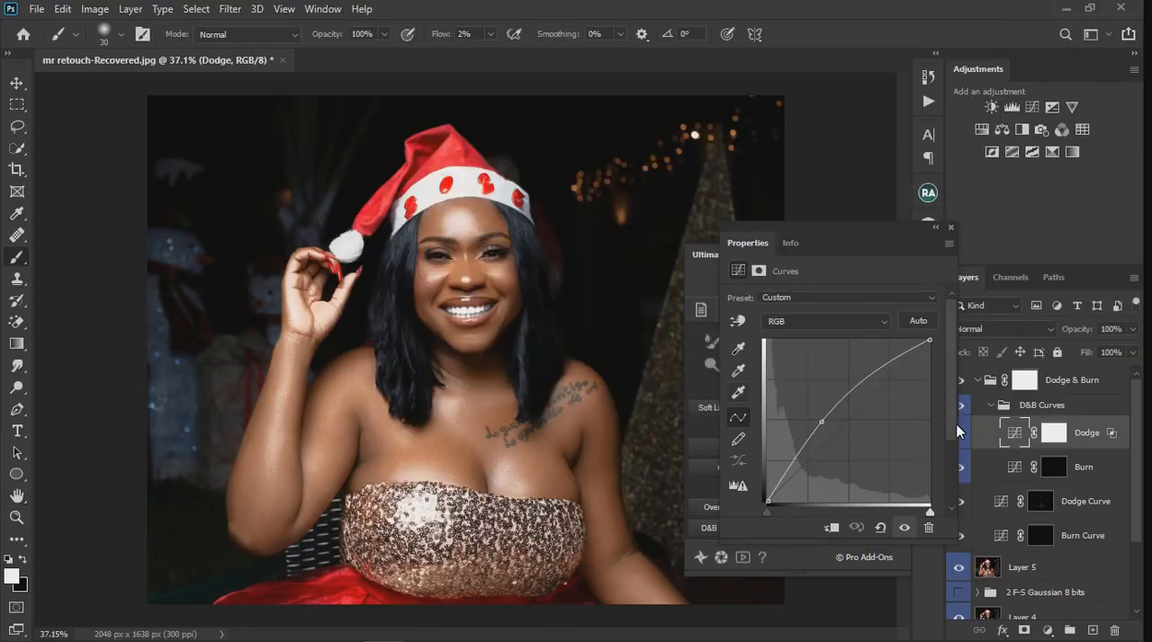
Set the Dodge layer's opacity to 65%, comparing the image with the layer hidden and shown
left_click(962, 434)
left_click(962, 434)
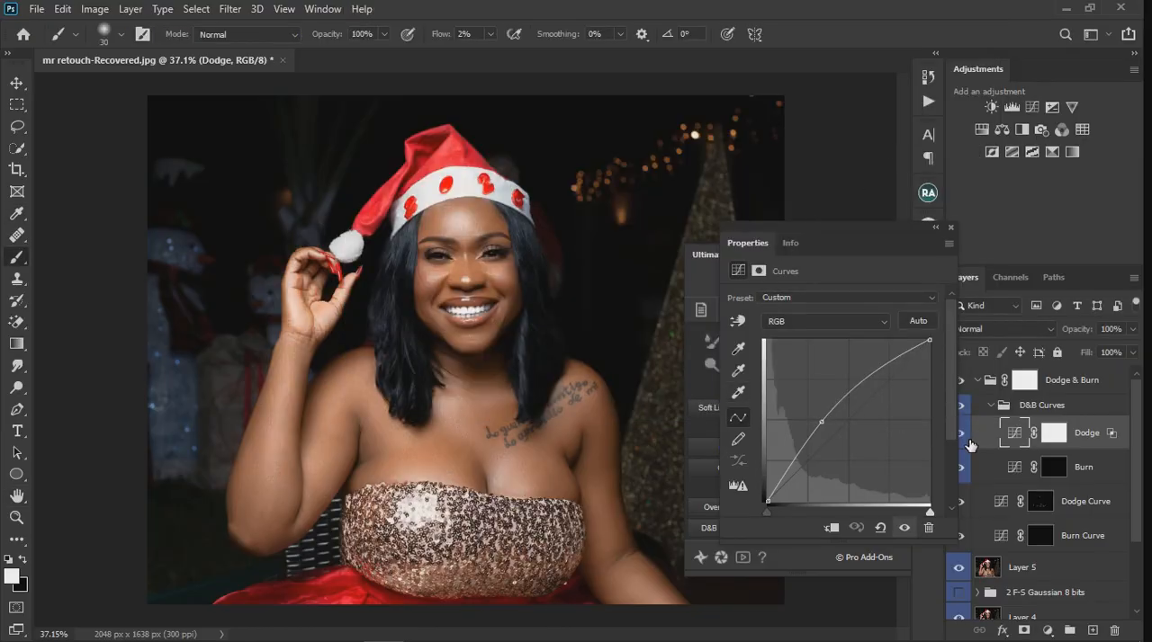
left_click(1133, 330)
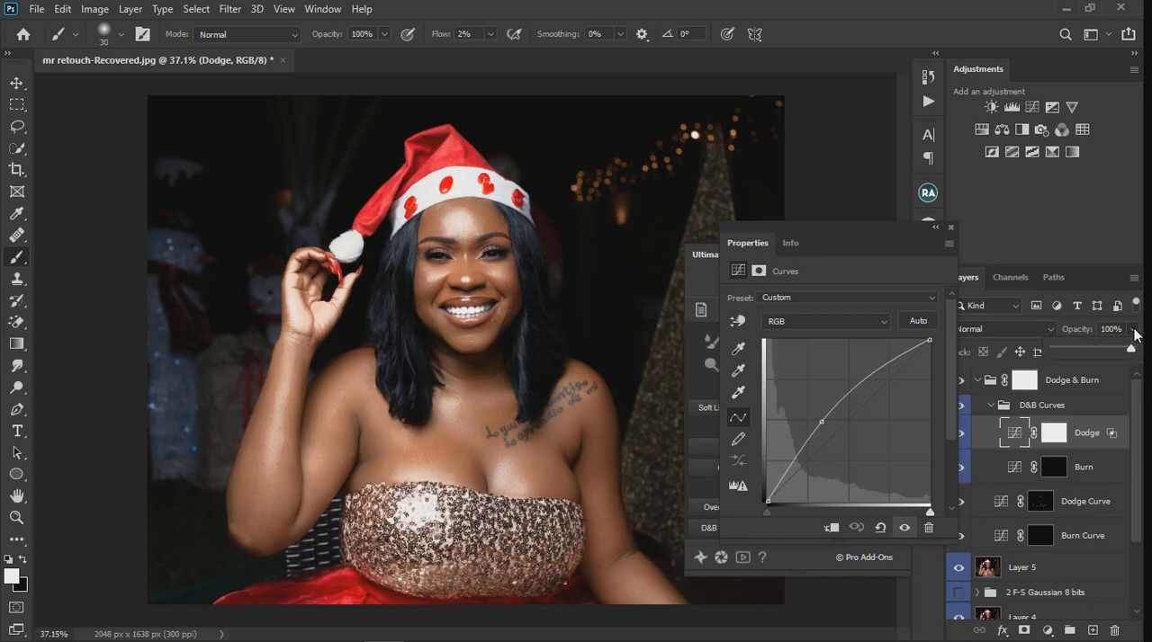
left_click_drag(1131, 349, 1106, 349)
left_click(962, 433)
left_click(965, 437)
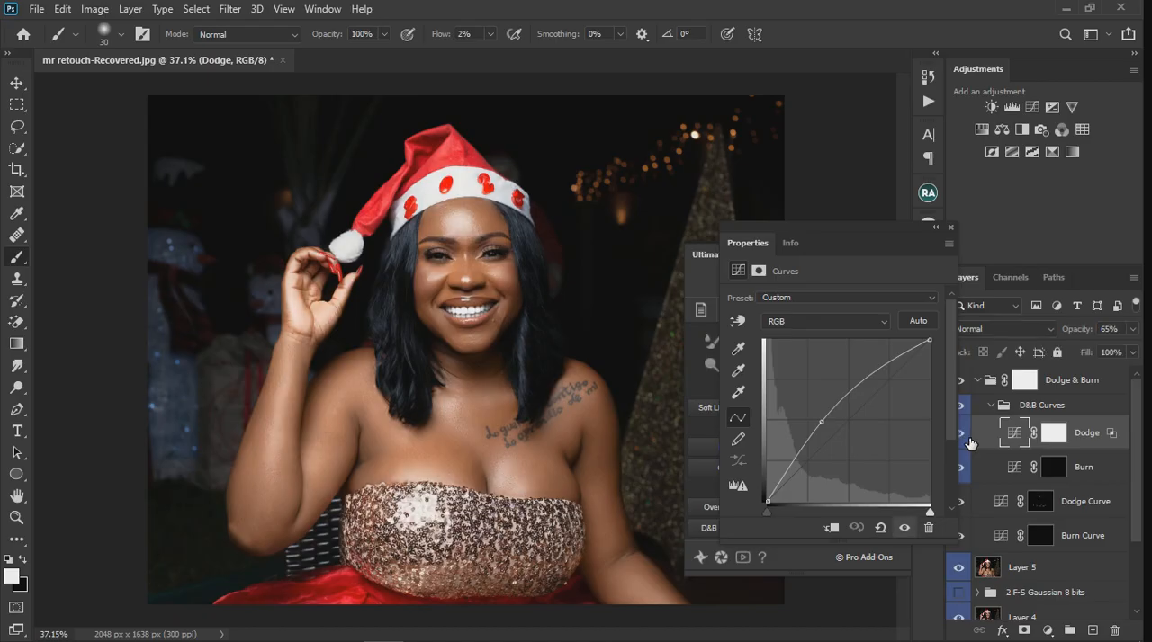
Invert the Burn layer's mask to white and set its Blend If This Layer highlight limit to 14/46
left_click(1080, 474)
key("ctrl+i")
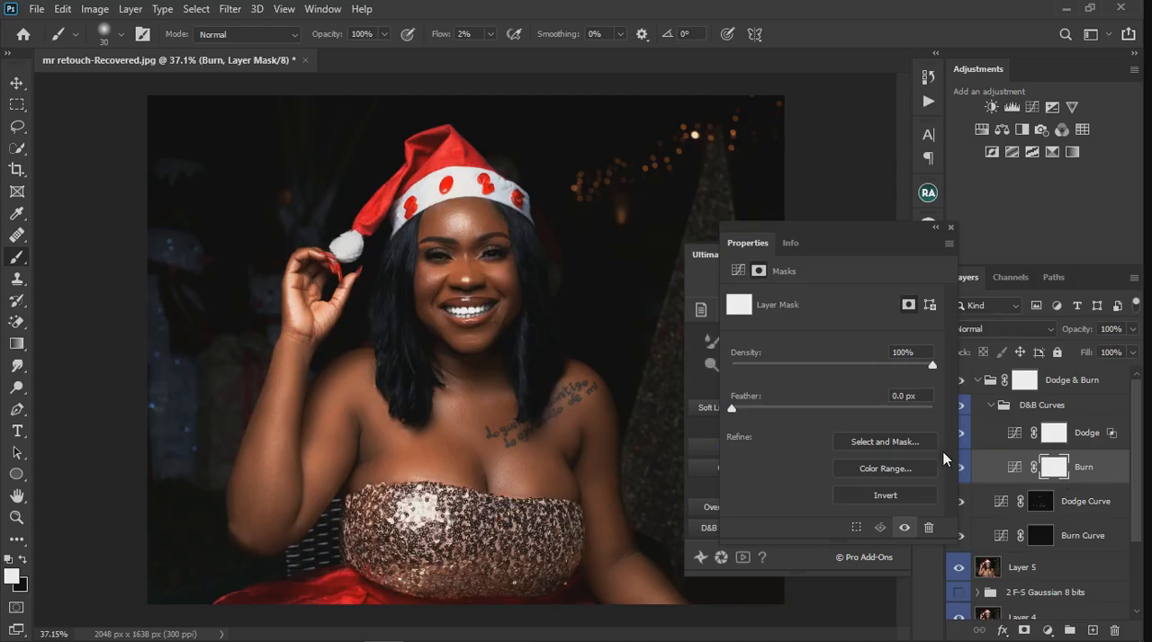
left_click(1110, 480)
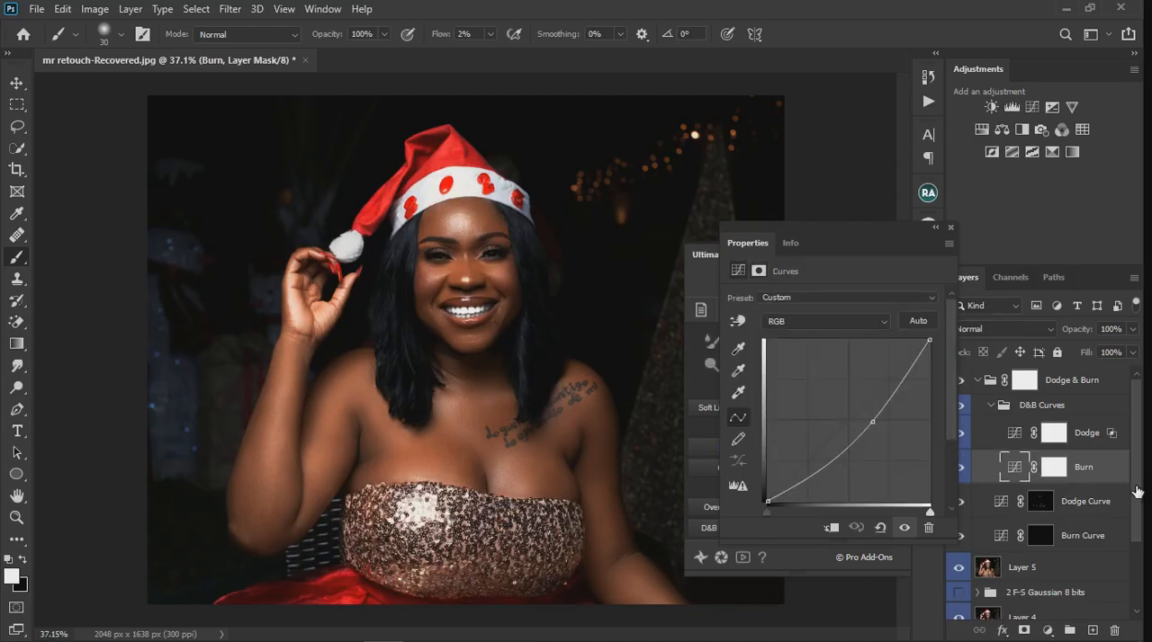
double_click(1113, 474)
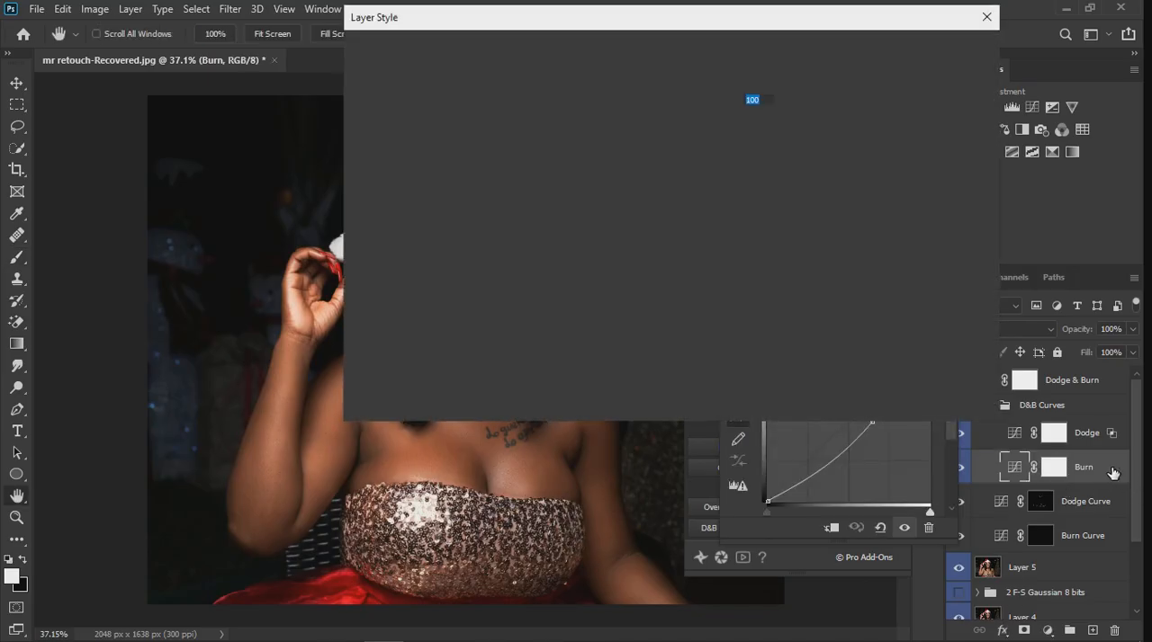
left_click_drag(726, 20, 983, 22)
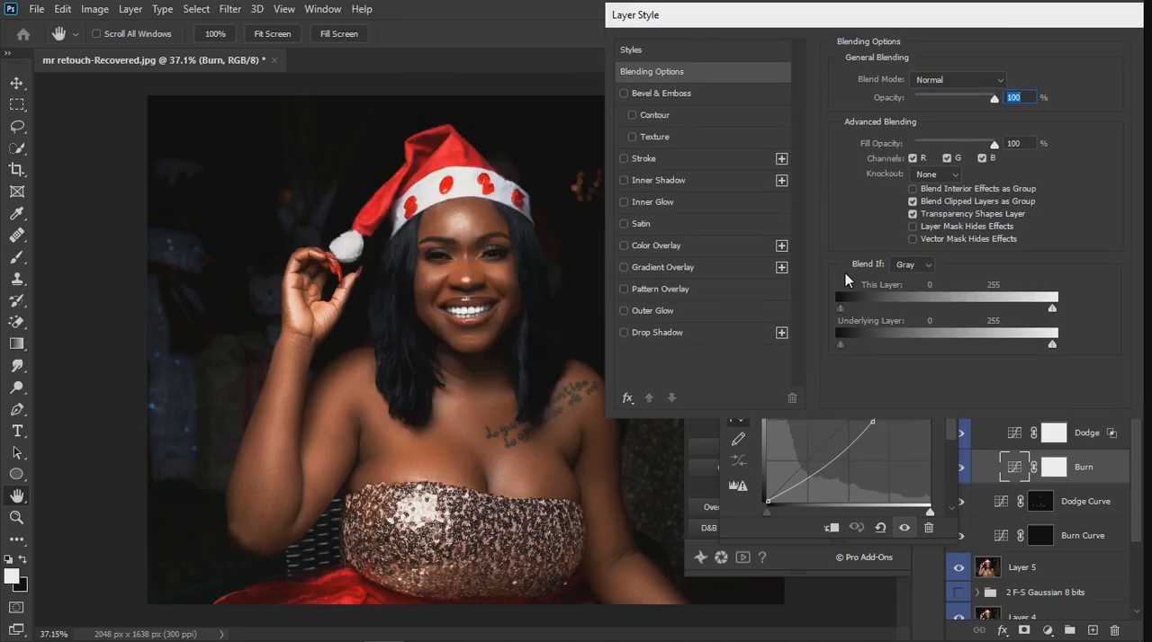
mouse_move(840, 308)
left_mouse_down()
mouse_move(997, 328)
mouse_move(1052, 311)
mouse_move(852, 310)
left_mouse_up()
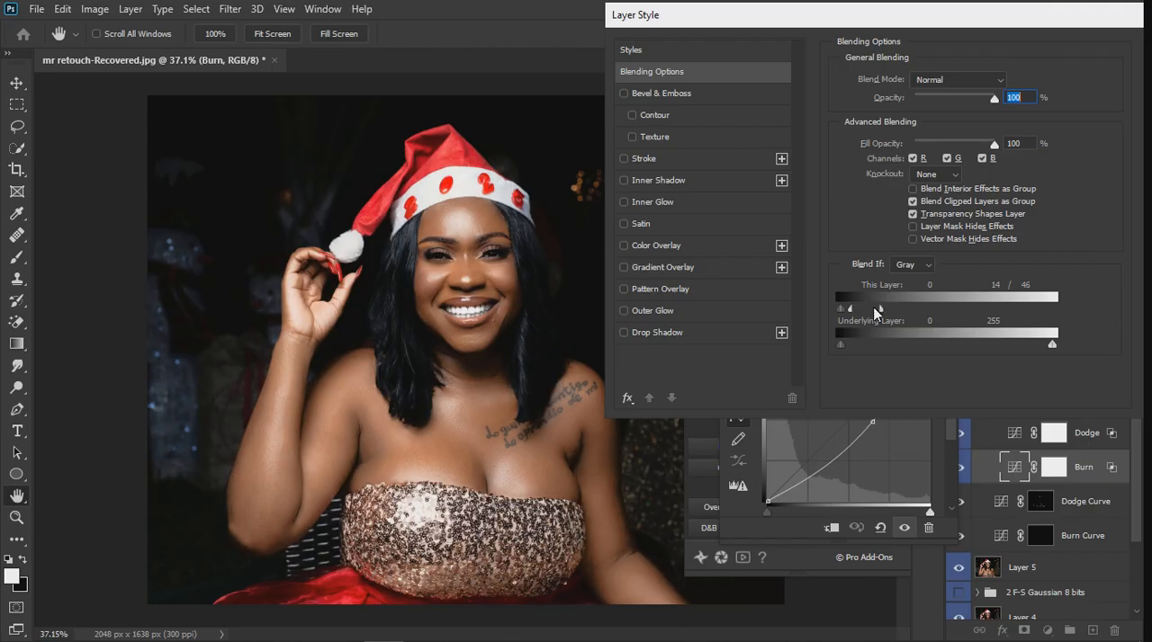
left_click_drag(1009, 16, 844, 16)
left_click(1006, 51)
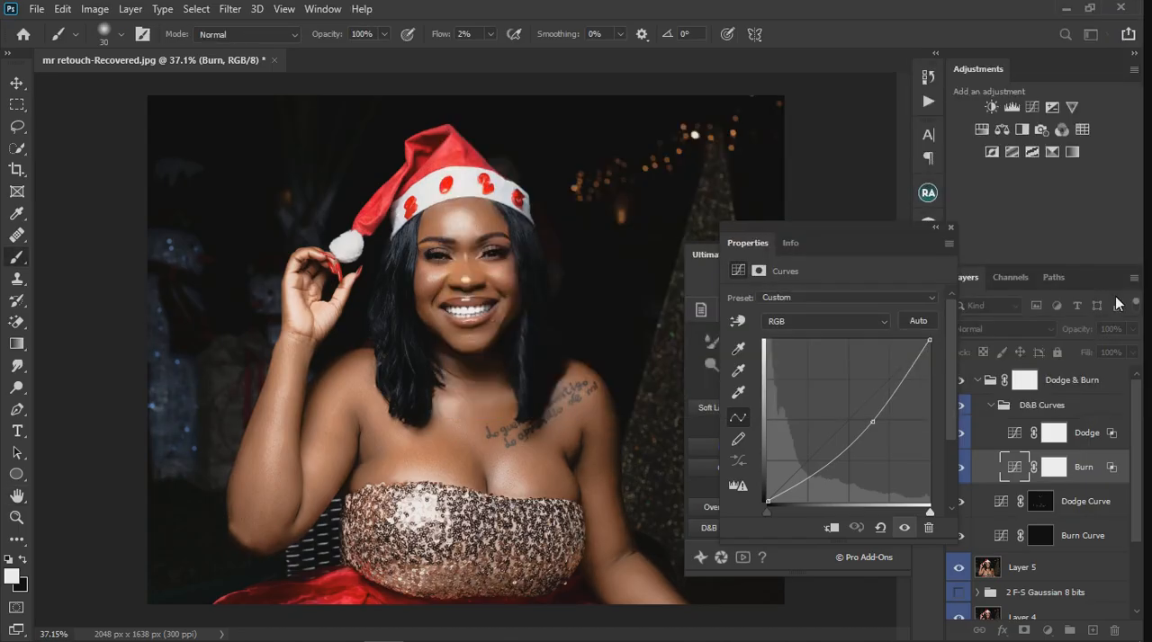
Set the Burn layer's opacity to 38%, compare it hidden and shown, and close the curve properties
left_click(1132, 330)
left_click_drag(1131, 350, 1098, 349)
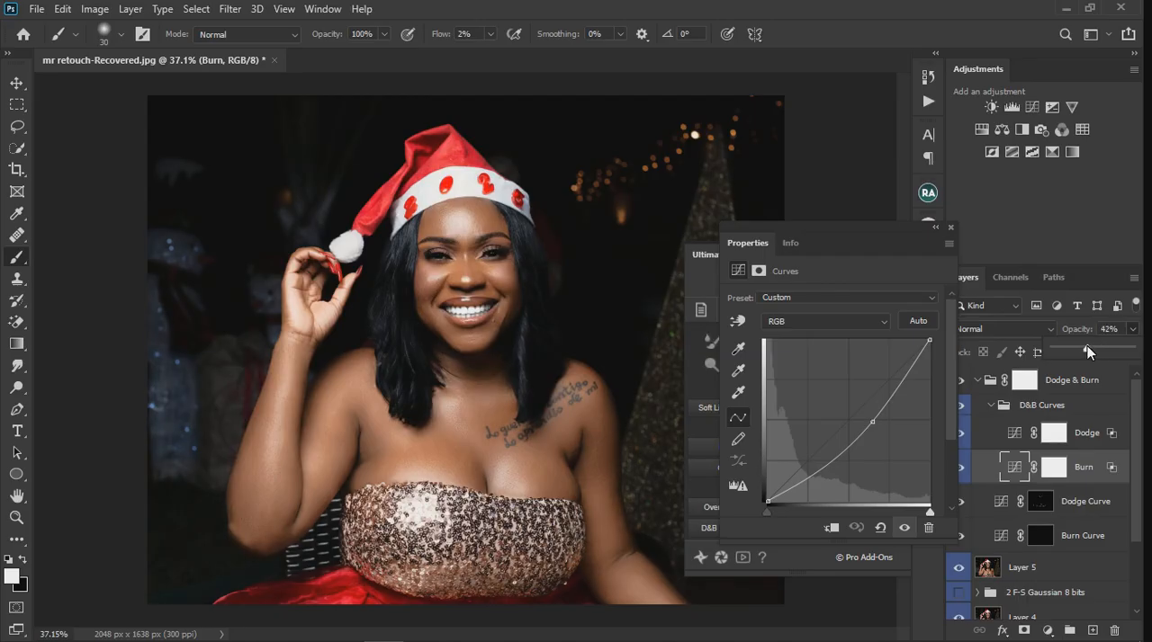
left_click(969, 477)
left_click(971, 477)
left_click(950, 228)
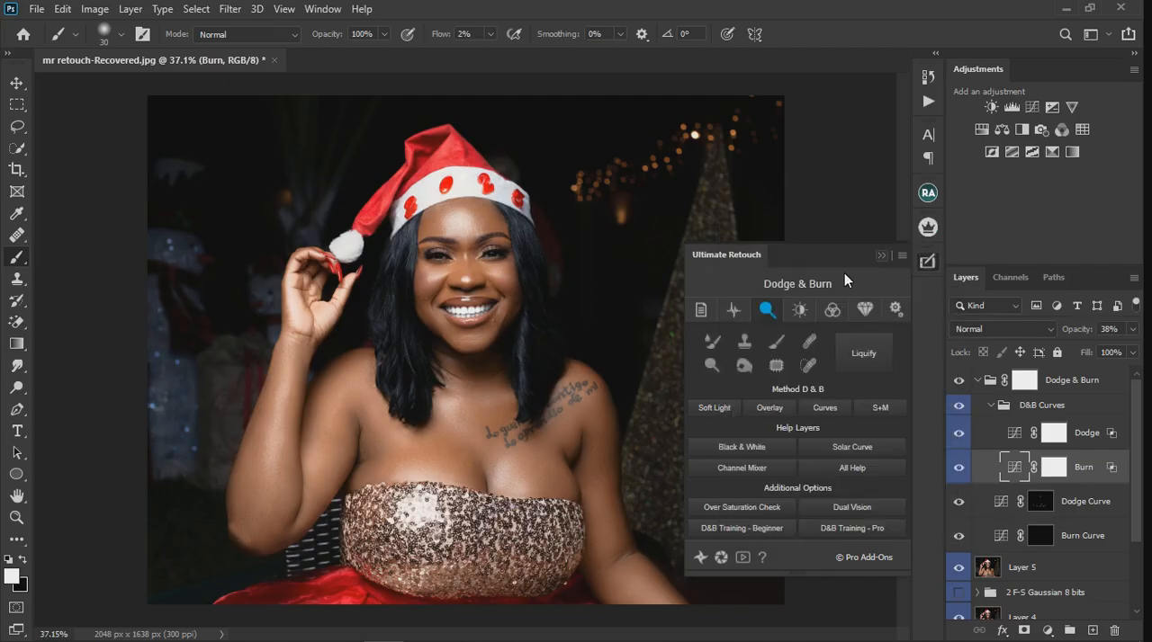
Collapse the D&B Curves group and try a slightly lower group opacity before returning it to 100%
left_click(1075, 410)
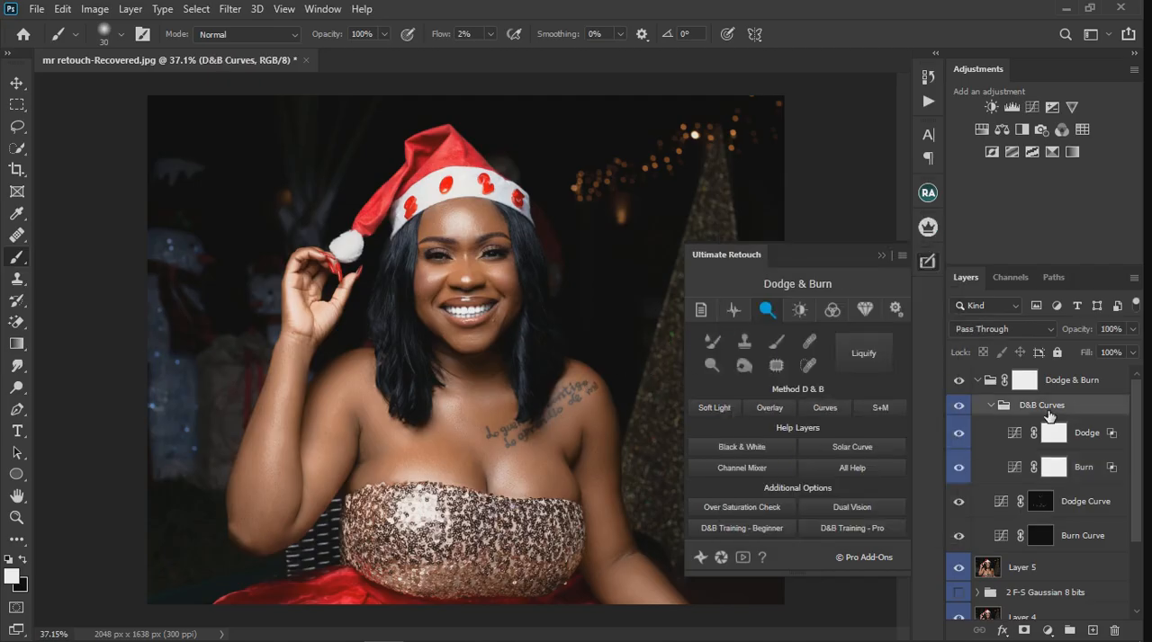
left_click(990, 406)
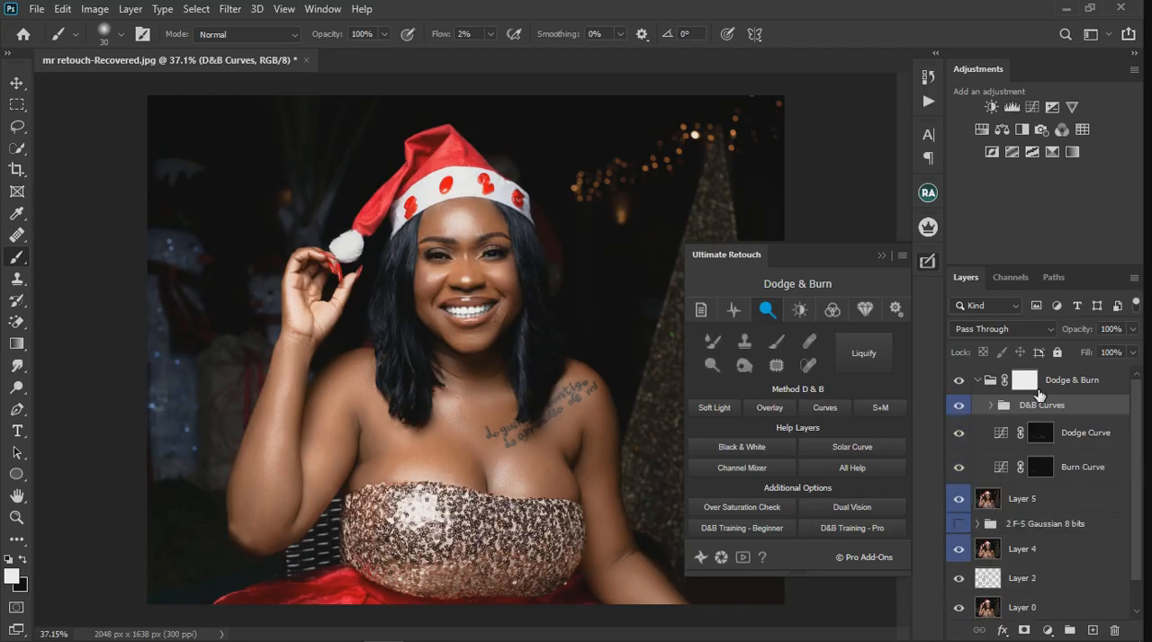
left_click(1131, 352)
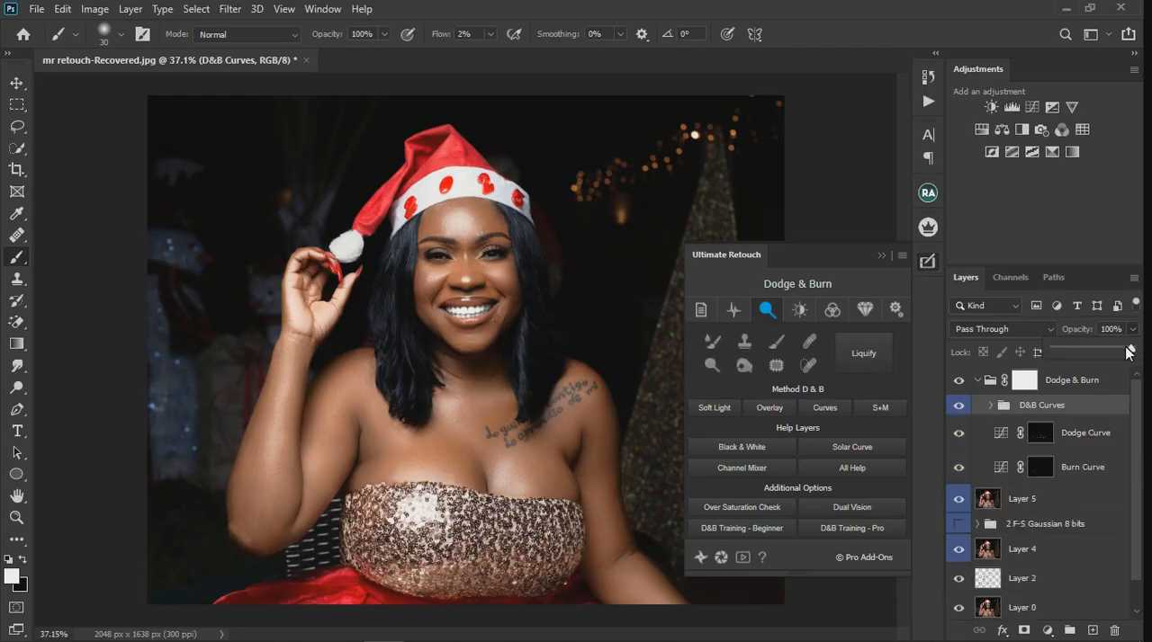
mouse_move(1124, 346)
left_mouse_down()
mouse_move(1091, 358)
mouse_move(1117, 358)
left_mouse_up()
mouse_move(1127, 349)
left_mouse_down()
mouse_move(1115, 349)
mouse_move(1132, 351)
left_mouse_up()
Compare the portrait with the D&B Curves group and the whole Dodge & Burn group hidden and shown
left_click(1025, 380)
left_click(963, 405)
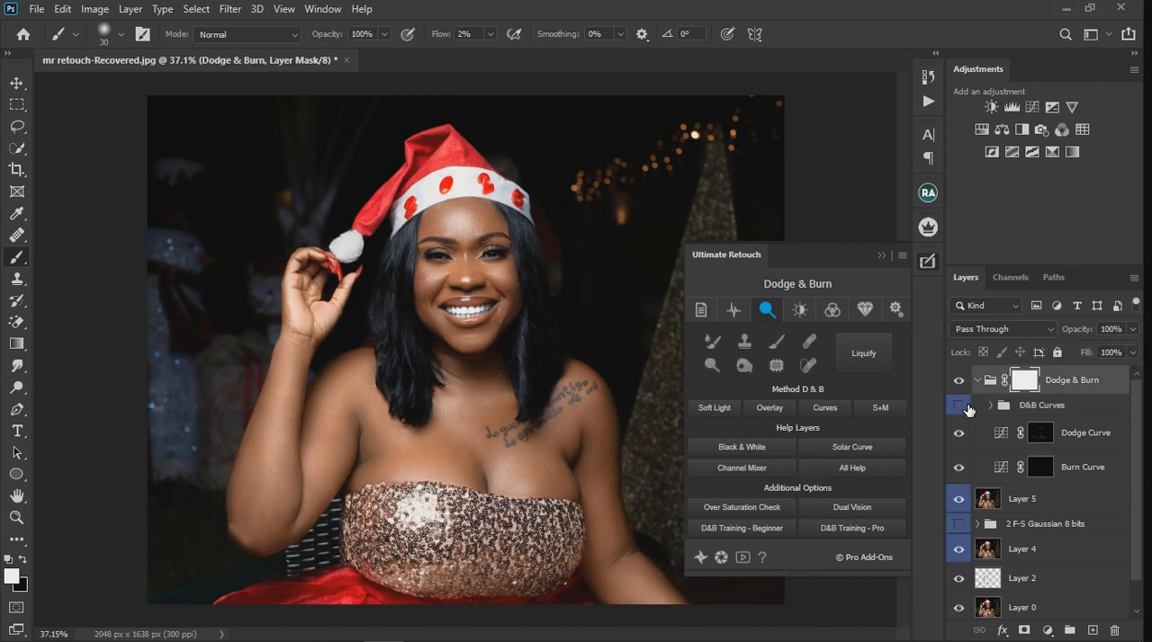
left_click(962, 403)
left_click(964, 388)
left_click(964, 388)
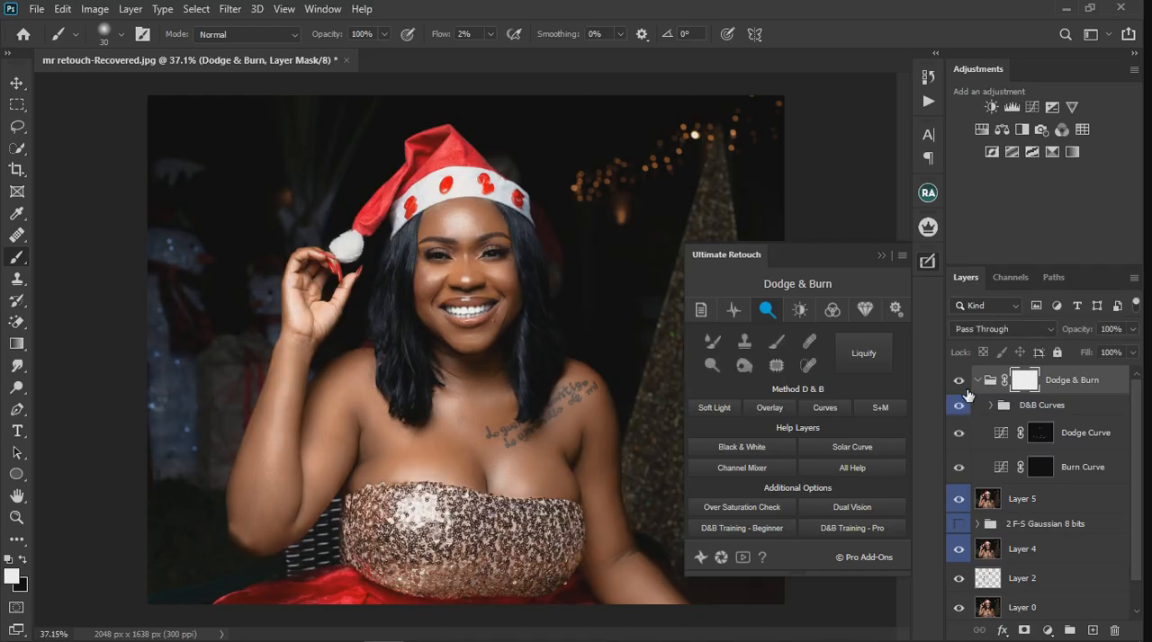
left_click(1085, 383)
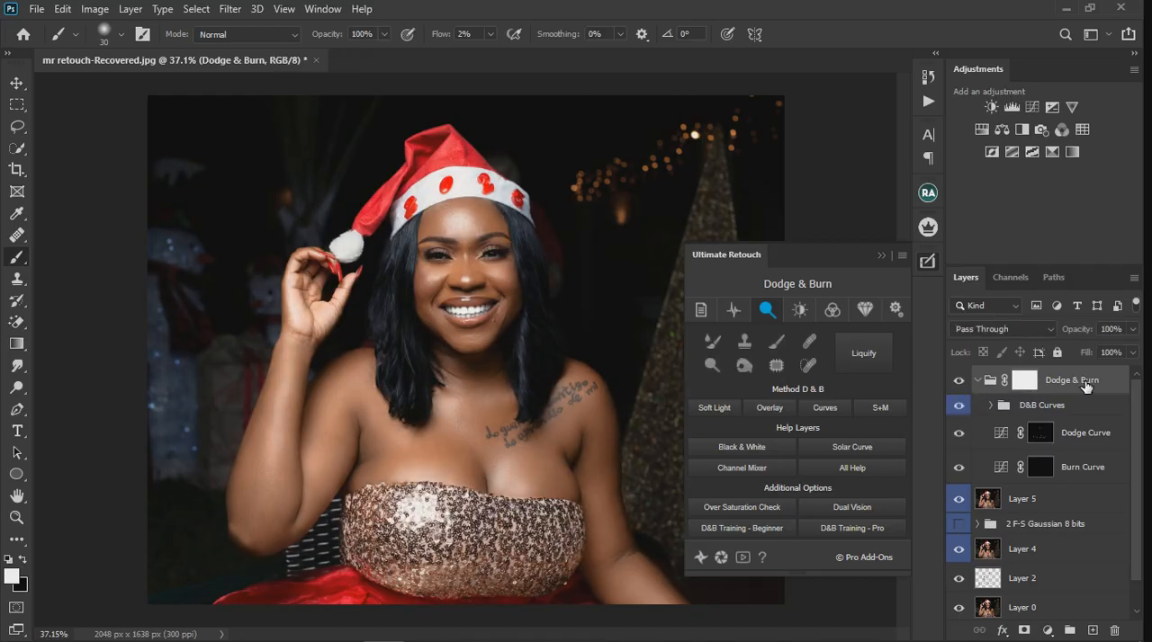
Stamp all visible layers into a new layer above the Dodge & Burn group and collapse that group
key("ctrl+shift+alt+e")
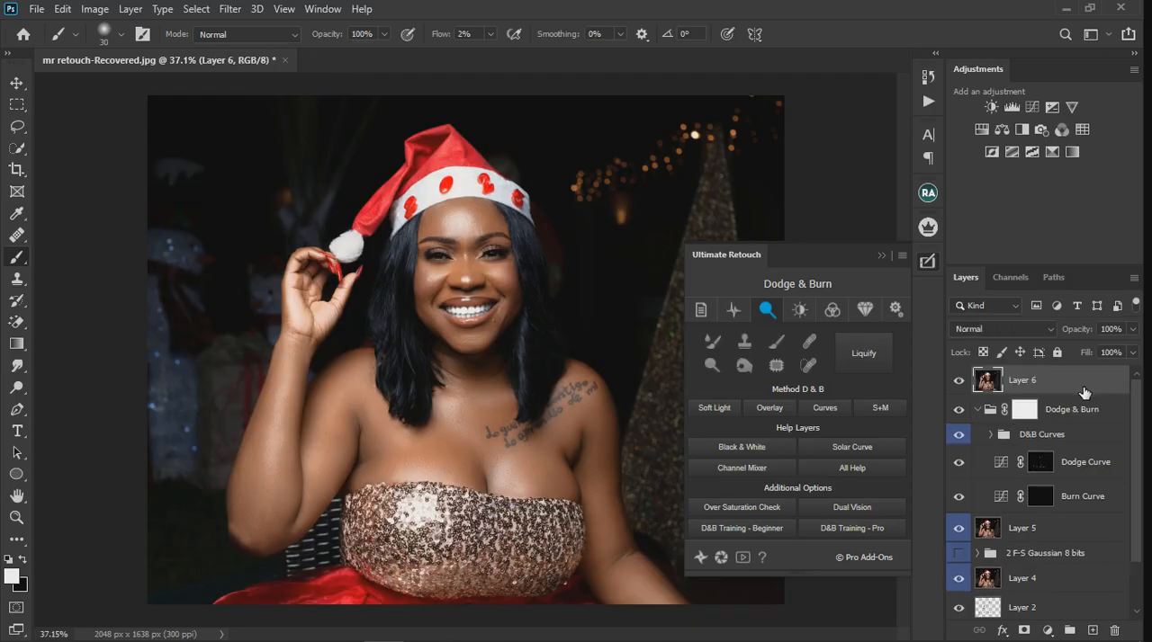
left_click(979, 410)
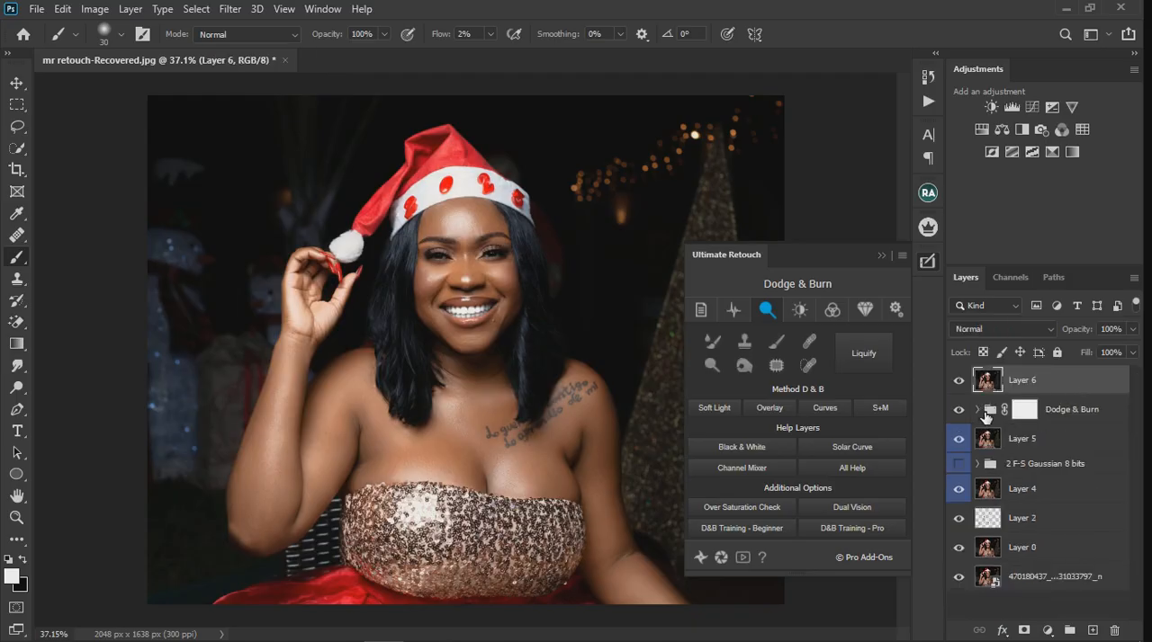
Add a Selective Color layer above the stamped layer and set its Reds to cyan -8, yellow +8 and slightly reduced magenta
left_click(1047, 631)
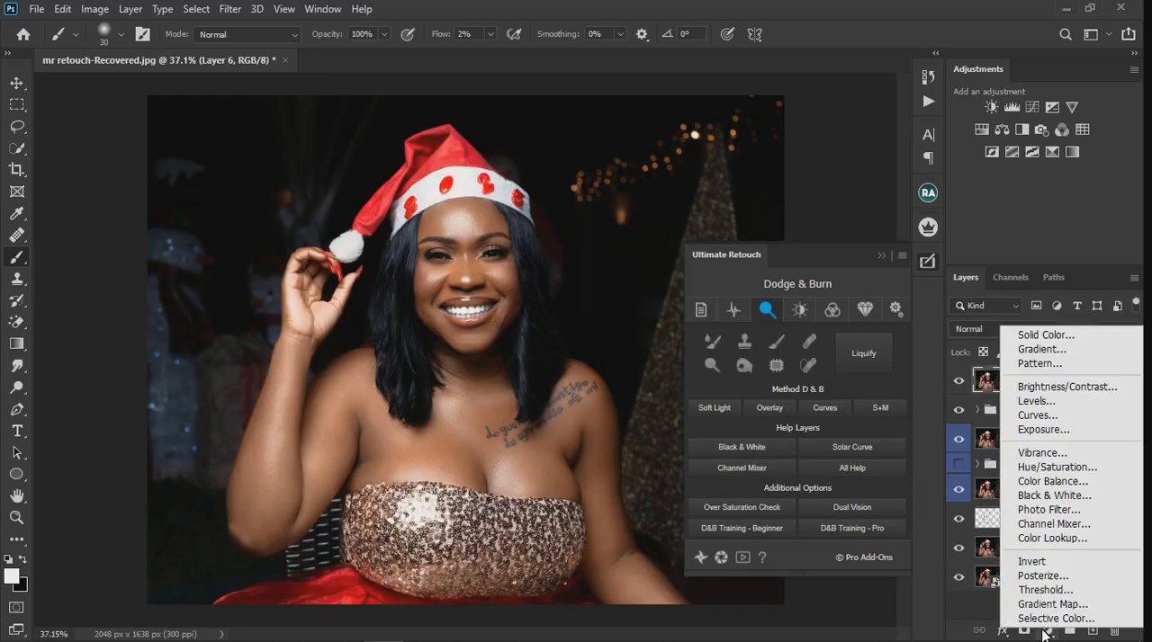
left_click(1054, 619)
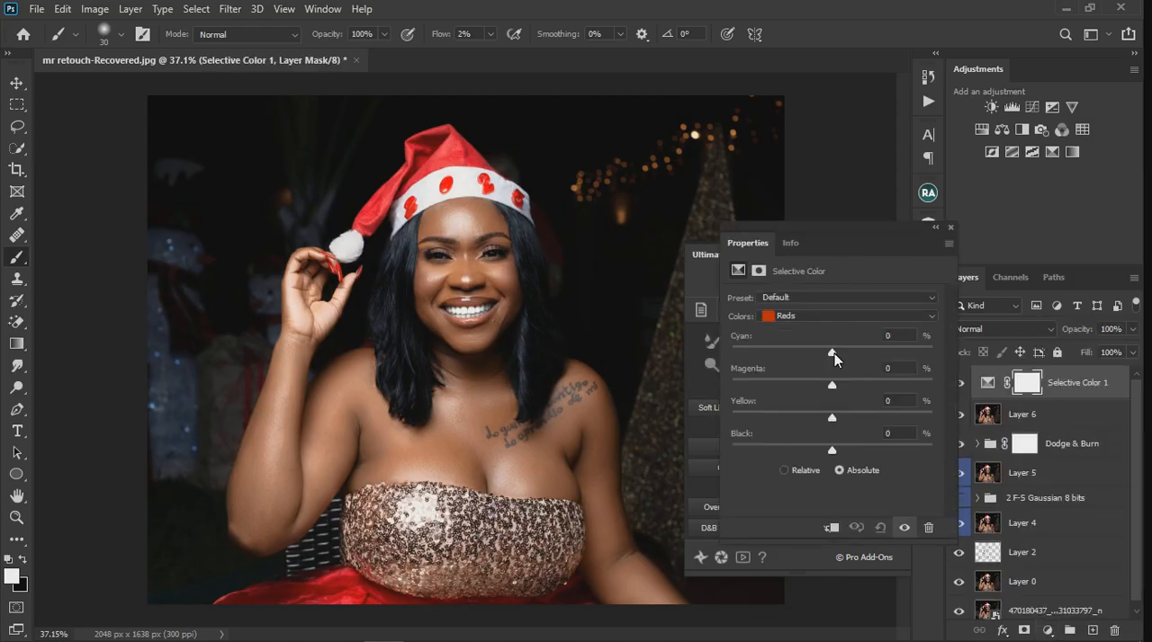
left_click_drag(832, 353, 834, 353)
left_click_drag(819, 352, 825, 353)
left_click_drag(831, 417, 842, 417)
left_click_drag(834, 388, 825, 388)
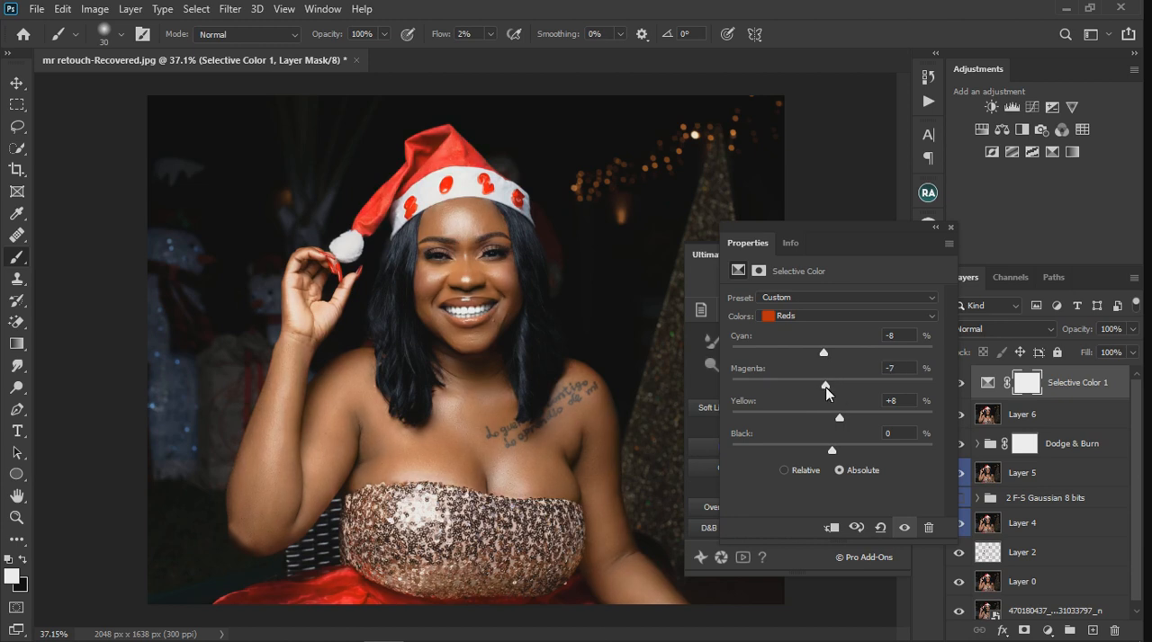
left_click_drag(826, 392, 829, 392)
Set the Selective Color layer's Yellows to cyan -5, magenta -8 and yellow +2, and close the properties
left_click(819, 317)
left_click(791, 331)
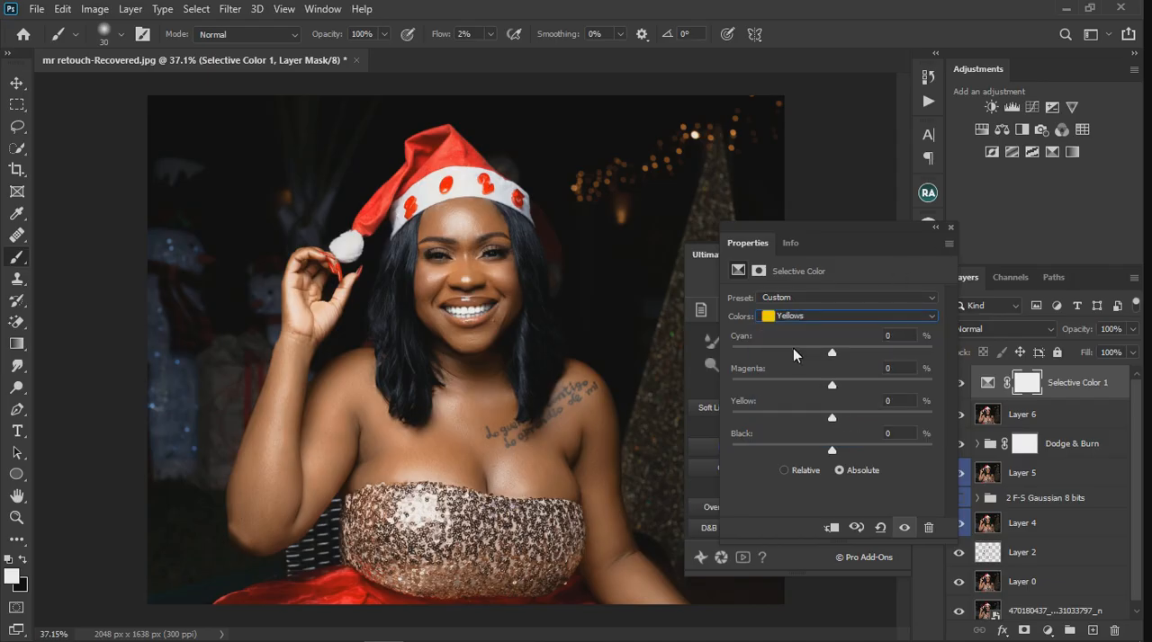
left_click_drag(851, 414, 827, 415)
left_click_drag(833, 410, 824, 409)
left_click(909, 531)
left_click(908, 531)
left_click_drag(828, 418, 824, 417)
left_click_drag(831, 353, 827, 353)
left_click_drag(825, 419, 835, 422)
mouse_move(831, 385)
left_mouse_down()
mouse_move(812, 385)
mouse_move(824, 388)
left_mouse_up()
left_click(822, 317)
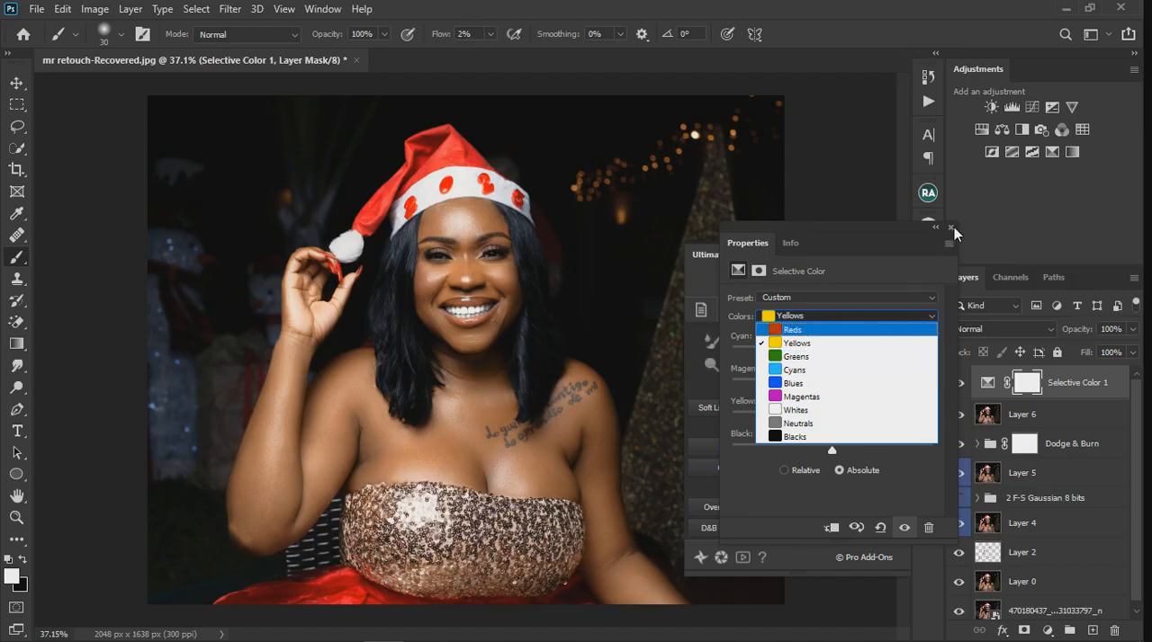
left_click(953, 226)
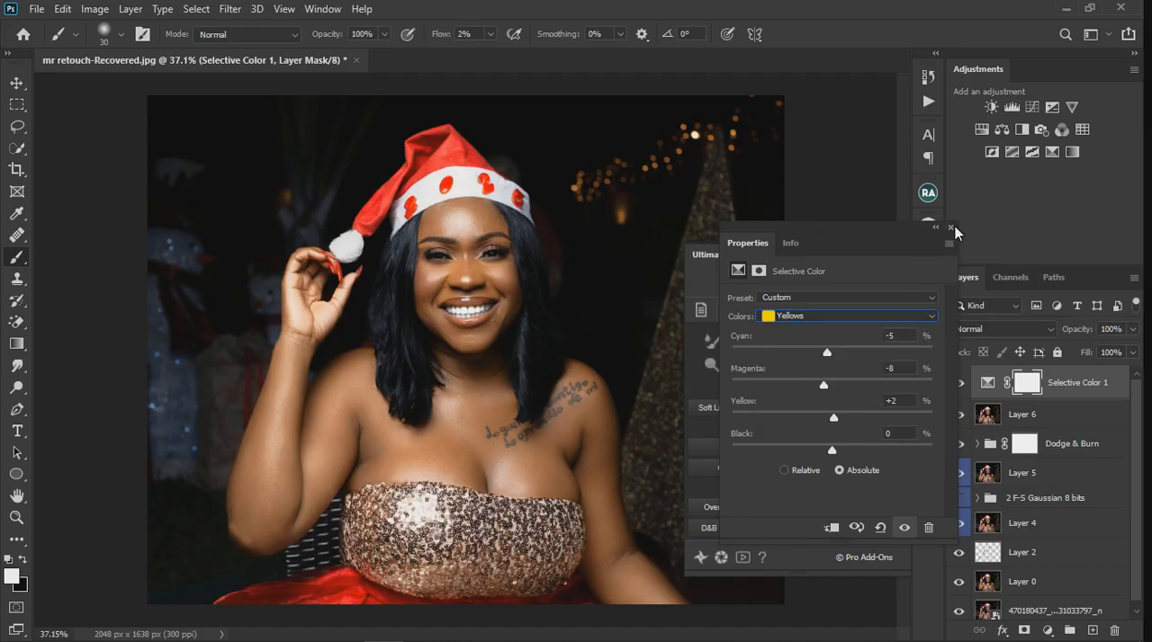
left_click(951, 227)
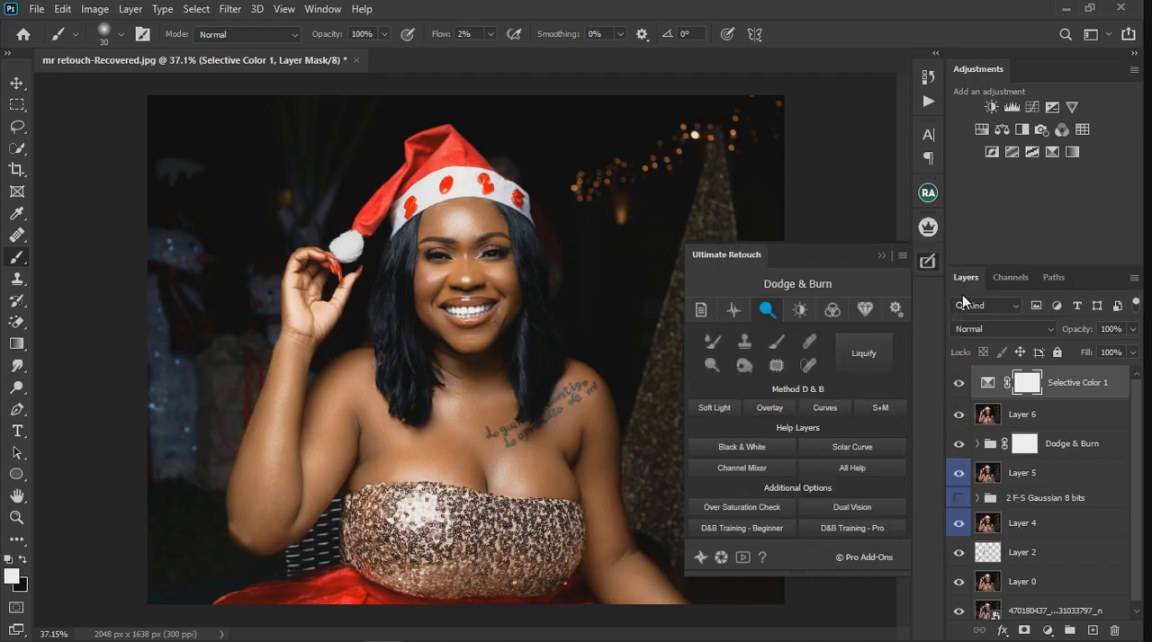
Compare the portrait with the Selective Color layer hidden and shown, and examine the face up close
left_click(959, 383)
left_click(960, 384)
key("x")
scroll(492, 322, "up", 2)
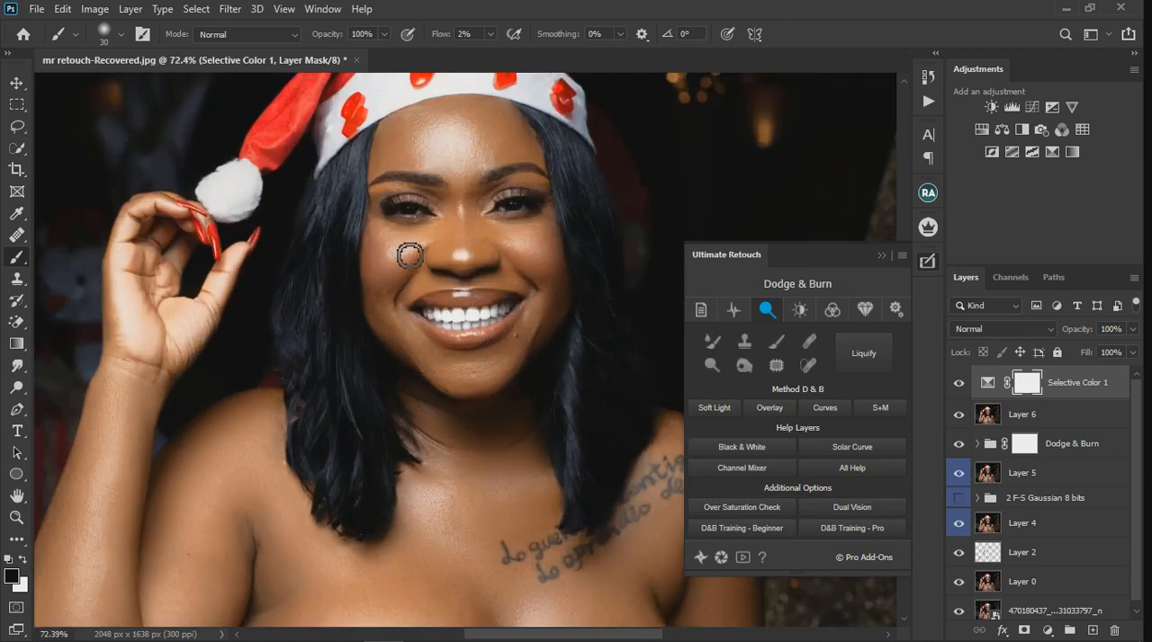
Add a Color Balance layer with Shadows set to cyan-red -19, magenta-green +7 and yellow-blue +24
left_click(882, 256)
left_click(1048, 631)
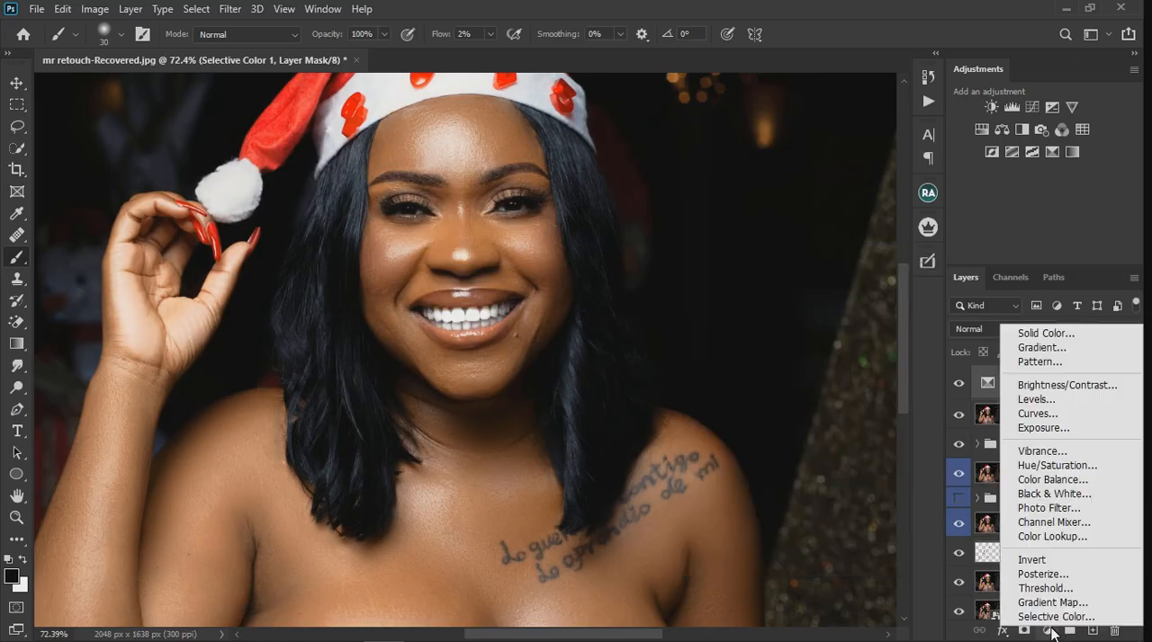
left_click(1052, 480)
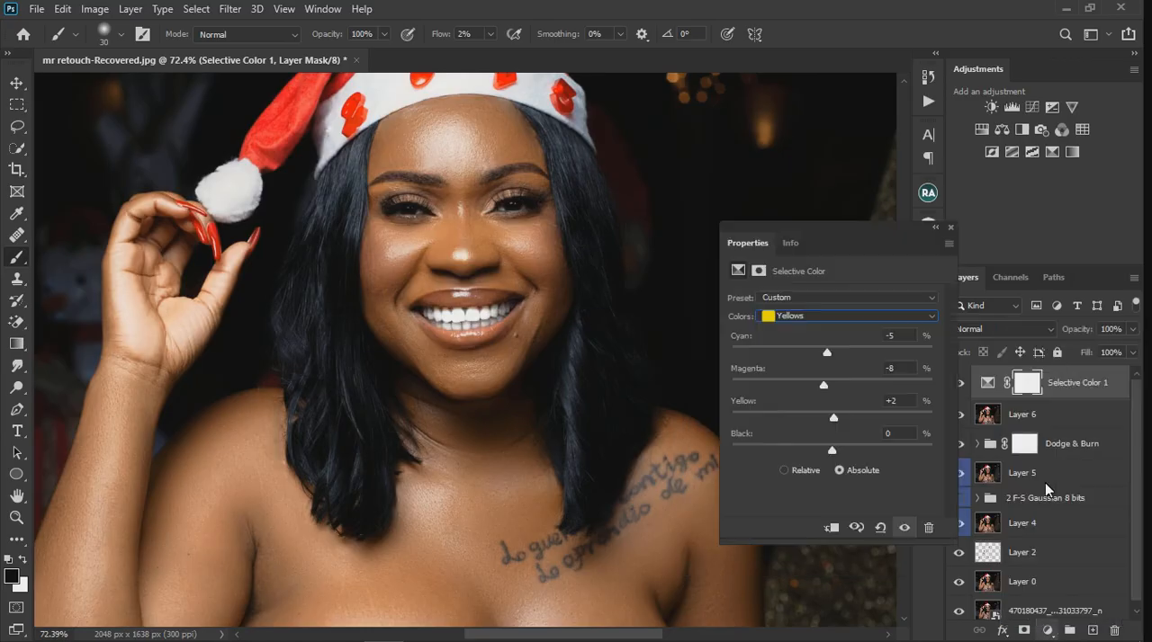
scroll(365, 331, "down", 2)
scroll(365, 330, "down", 2)
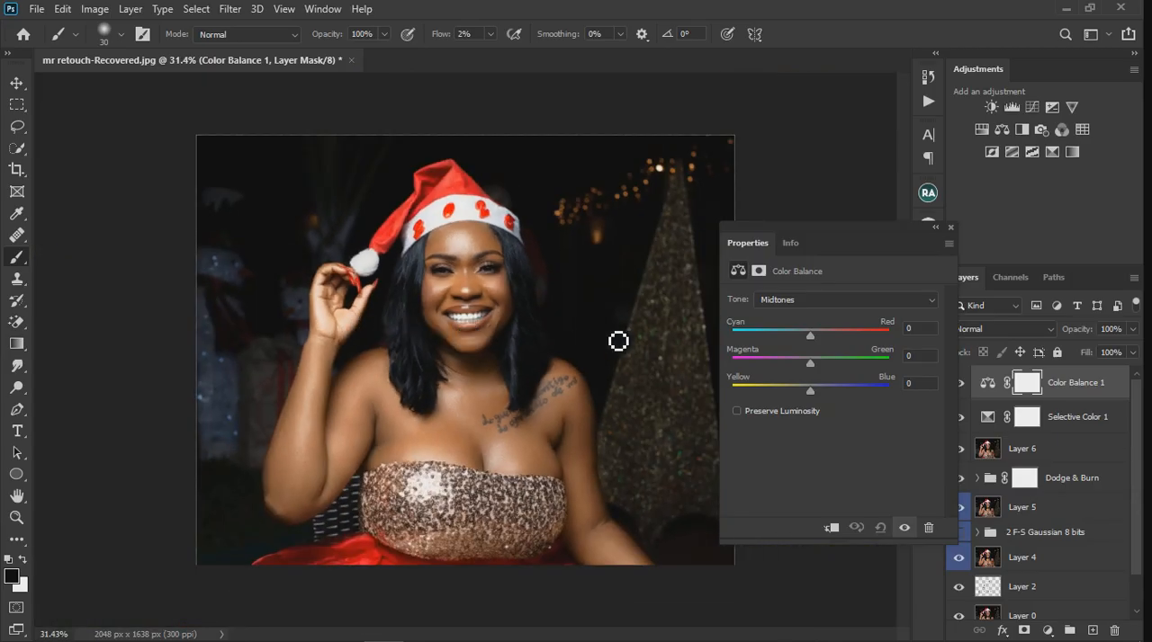
left_click(779, 300)
left_click(782, 313)
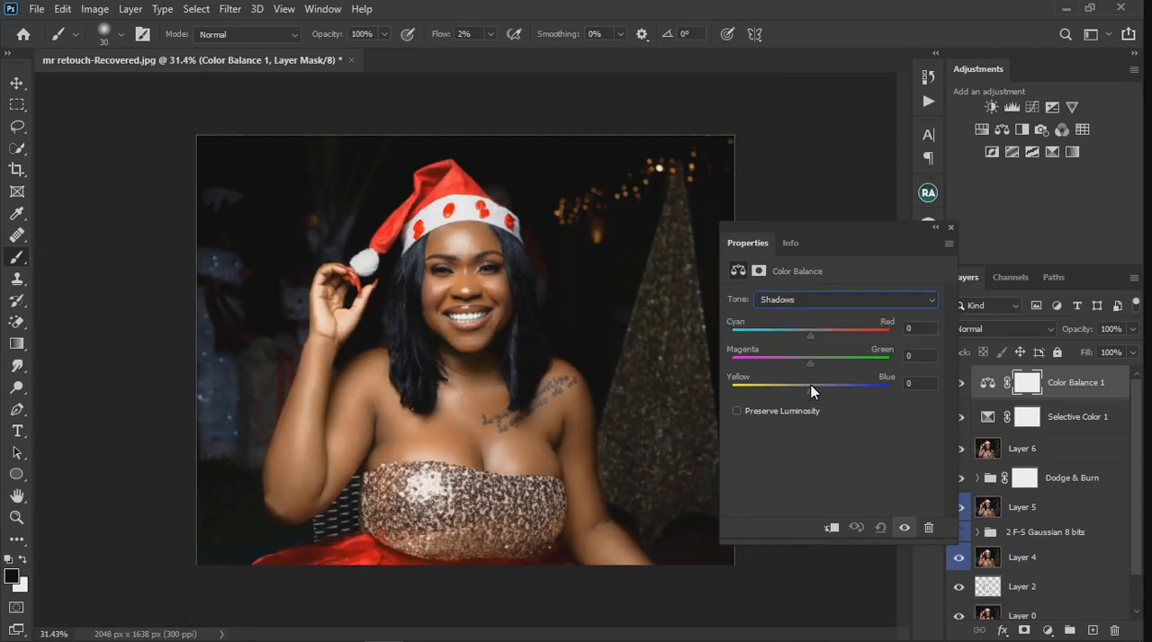
left_click_drag(838, 393, 779, 382)
mouse_move(810, 363)
left_mouse_down()
mouse_move(801, 370)
mouse_move(813, 369)
mouse_move(794, 336)
mouse_move(816, 359)
left_mouse_up()
left_click(951, 228)
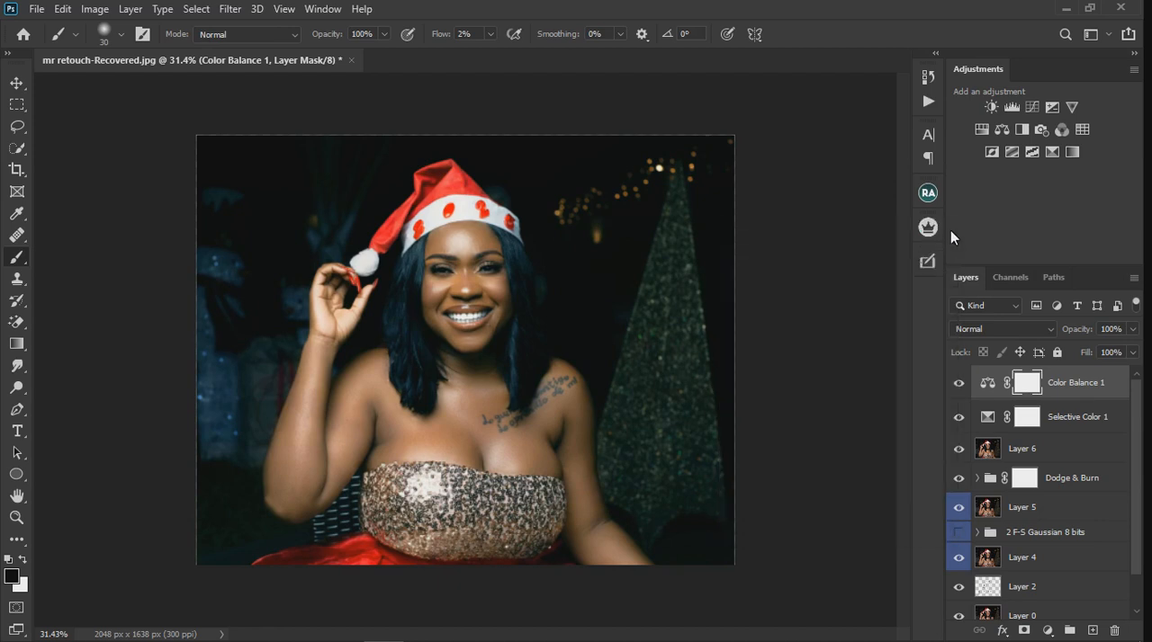
Limit the Color Balance layer with Blend If highlight values of 74 for This Layer and 62 for Underlying Layer
left_click(1121, 394)
double_click(1124, 394)
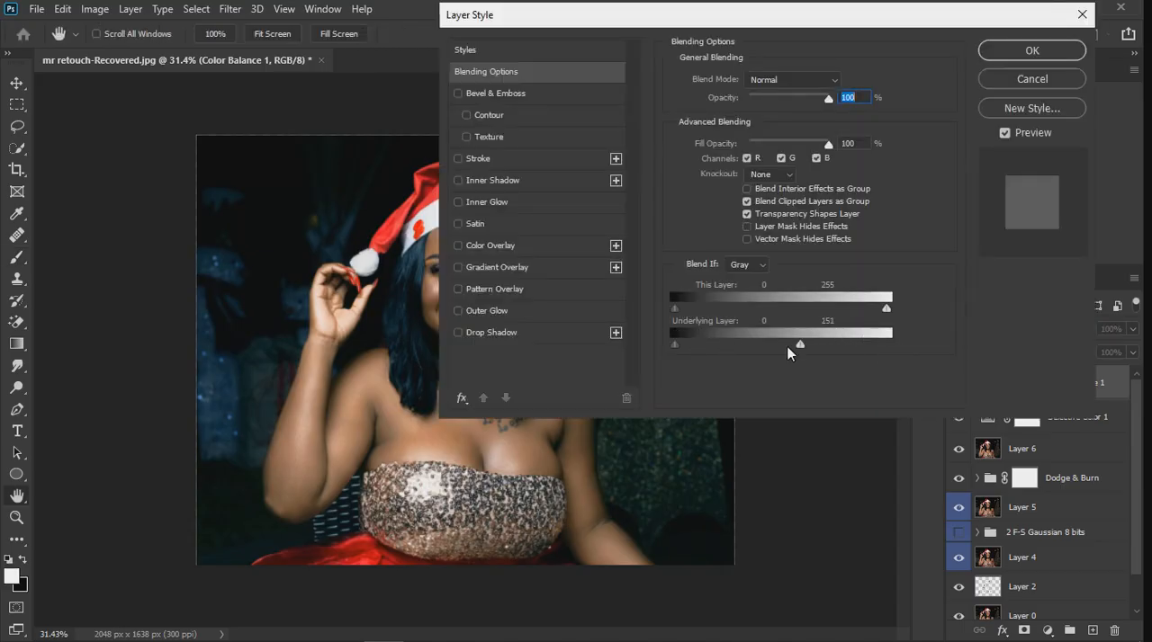
left_click_drag(787, 346, 763, 345)
left_click_drag(886, 308, 729, 345)
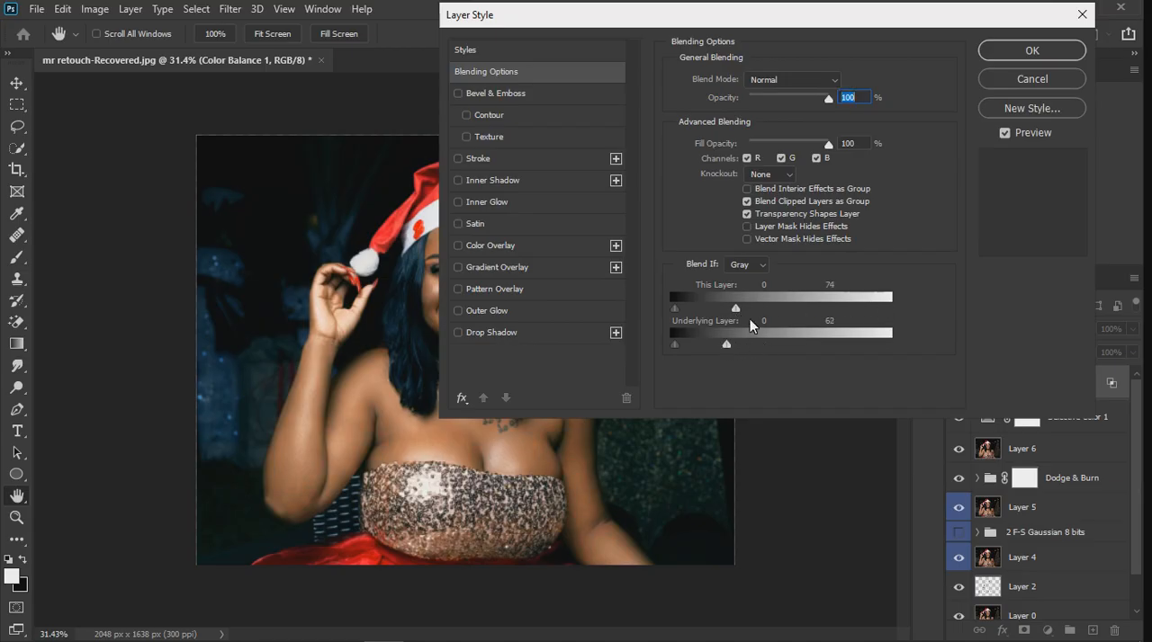
left_click(1032, 50)
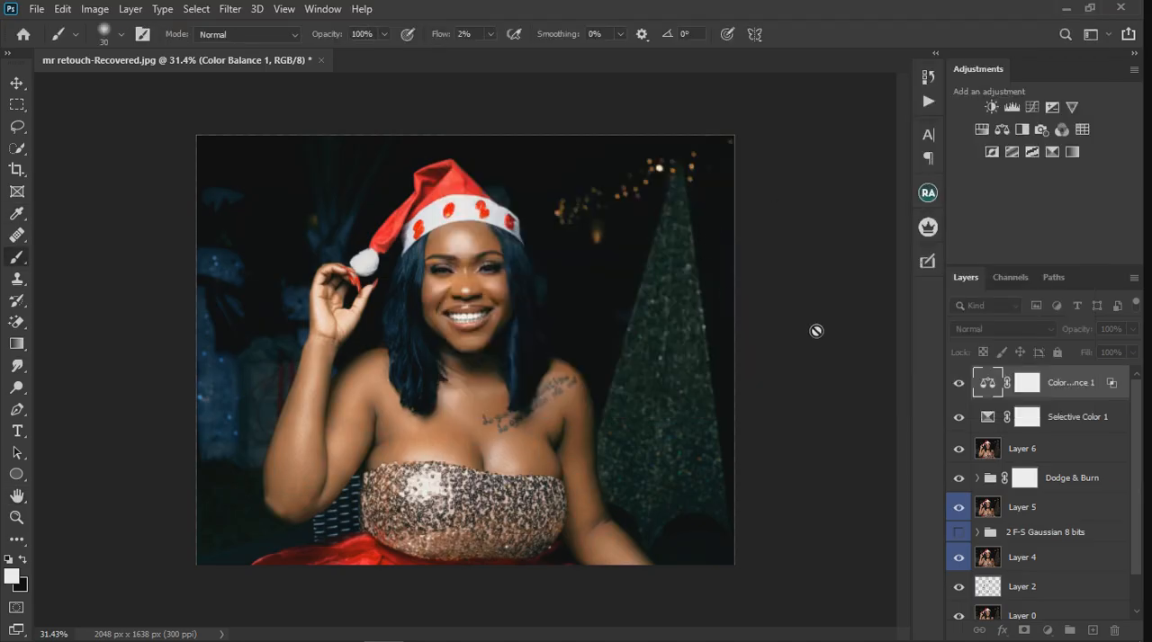
Compare the Color Balance layer hidden and shown, and lower its opacity to 66%
left_click(963, 386)
left_click(963, 386)
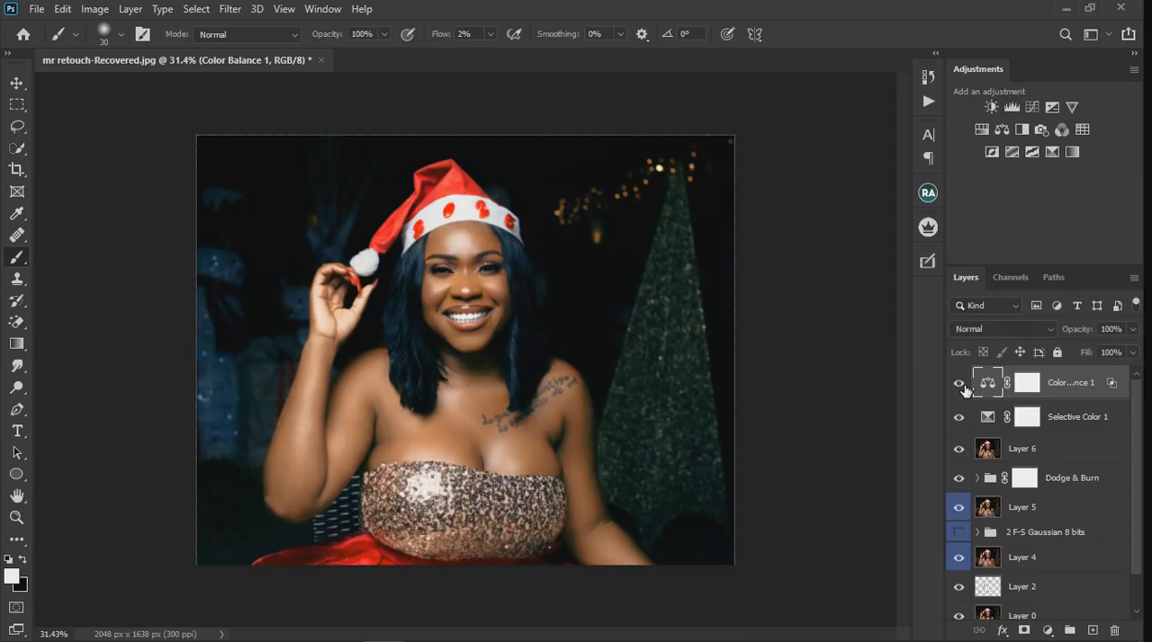
left_click(1134, 329)
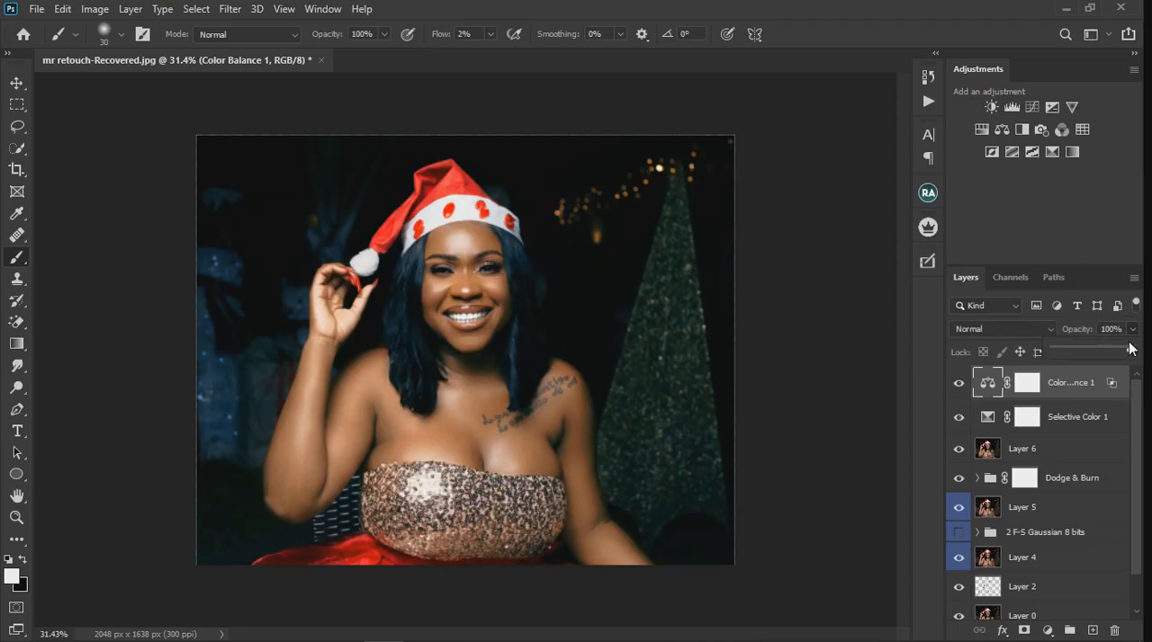
left_click_drag(1089, 347, 1099, 348)
Add a Hue/Saturation adjustment layer above the Color Balance layer
left_click(1050, 632)
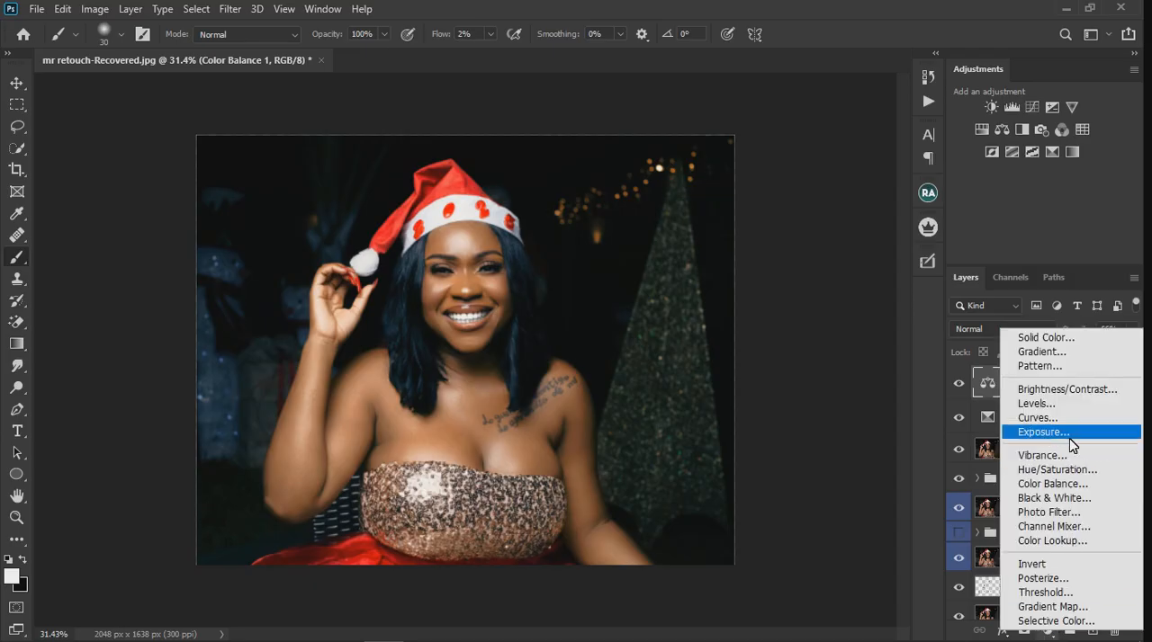
left_click(1055, 471)
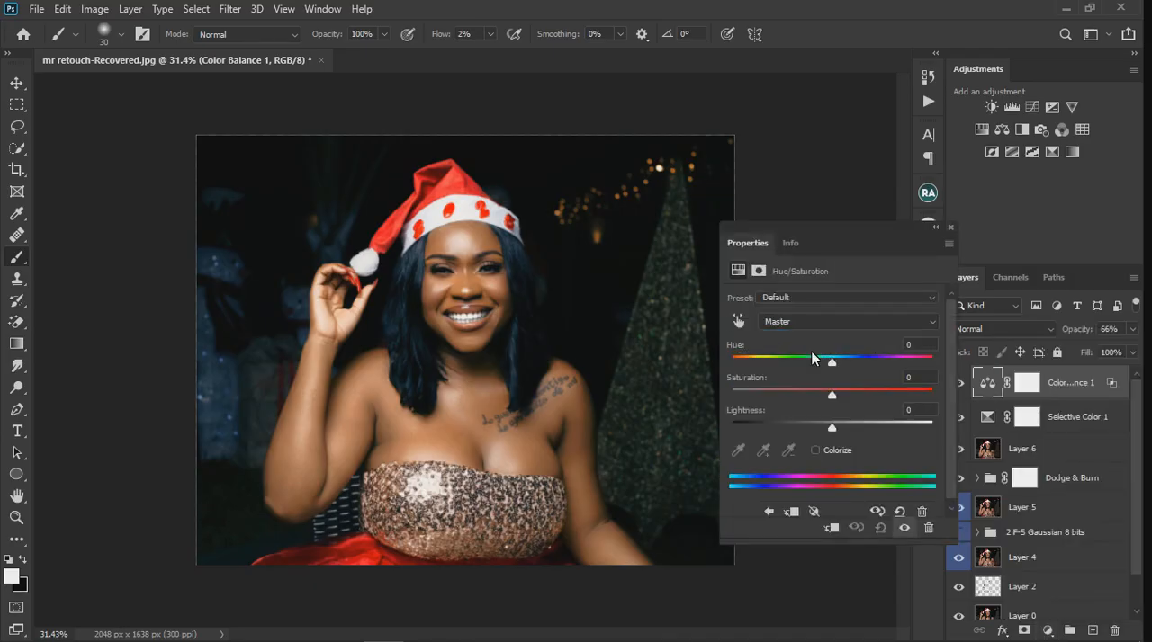
left_click_drag(831, 361, 836, 417)
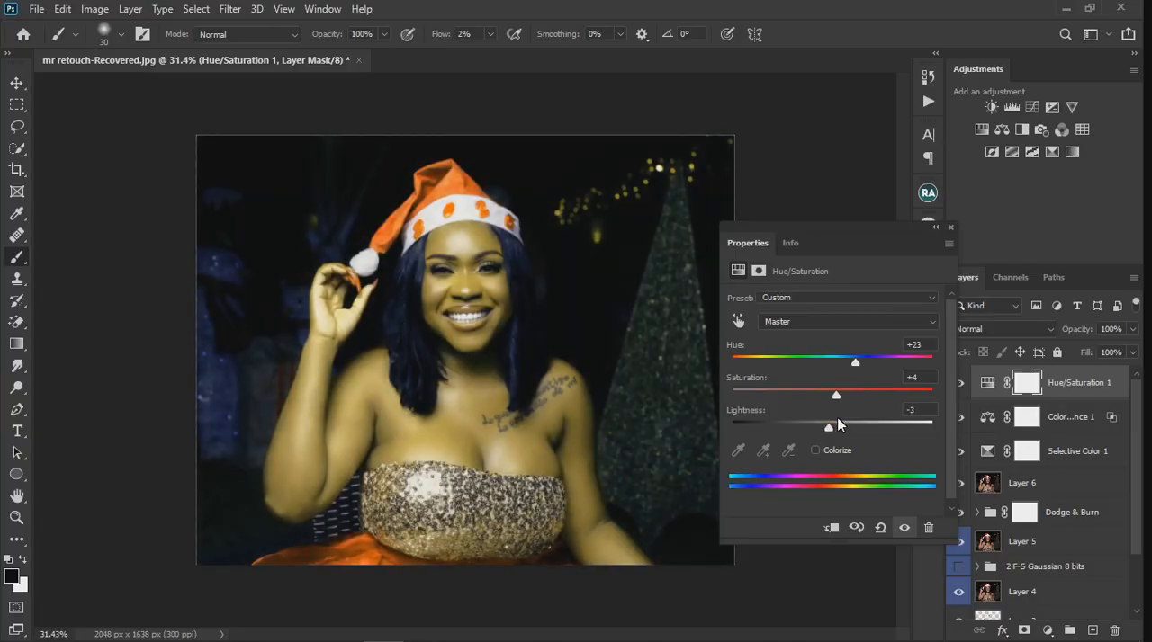
left_click(918, 410)
type("0")
left_click(880, 527)
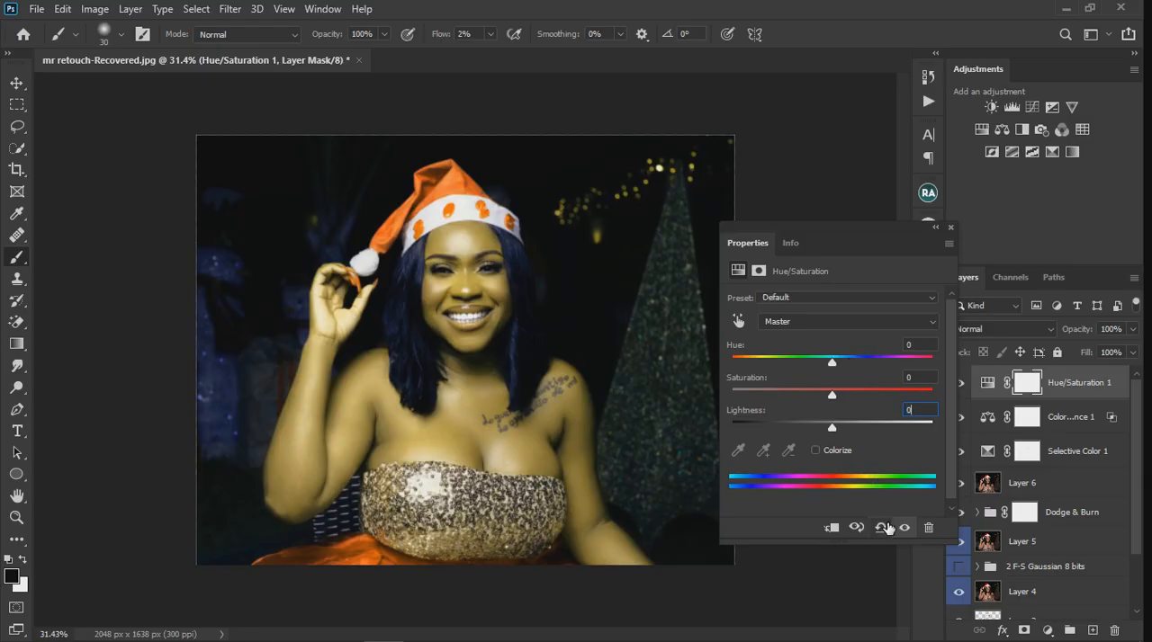
Raise the saturation of the Cyans and Blues in the Hue/Saturation layer and shift the Blues' hue slightly towards cyan
left_click(815, 321)
left_click(808, 386)
left_click_drag(831, 389, 884, 397)
left_click(837, 324)
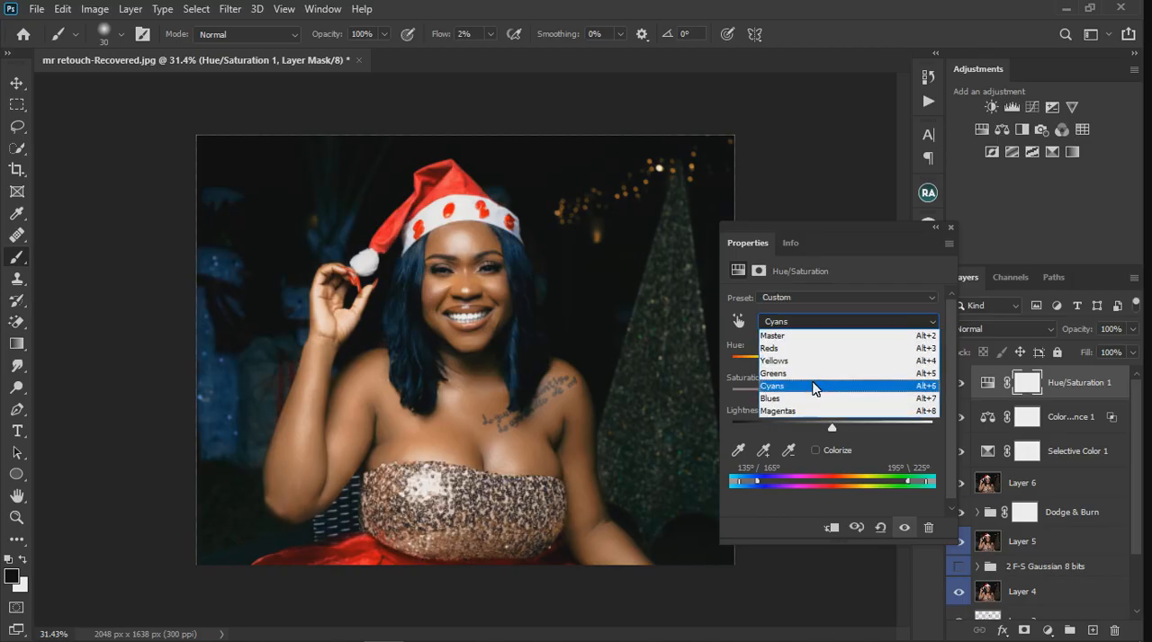
left_click(817, 399)
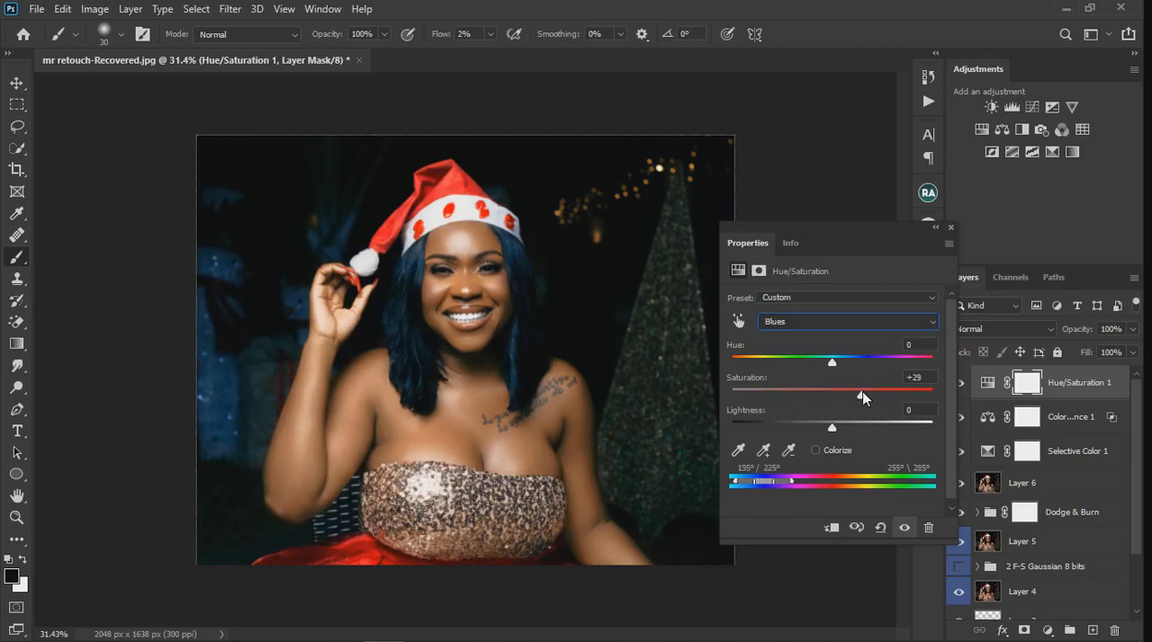
left_click_drag(862, 393, 825, 359)
left_click(951, 227)
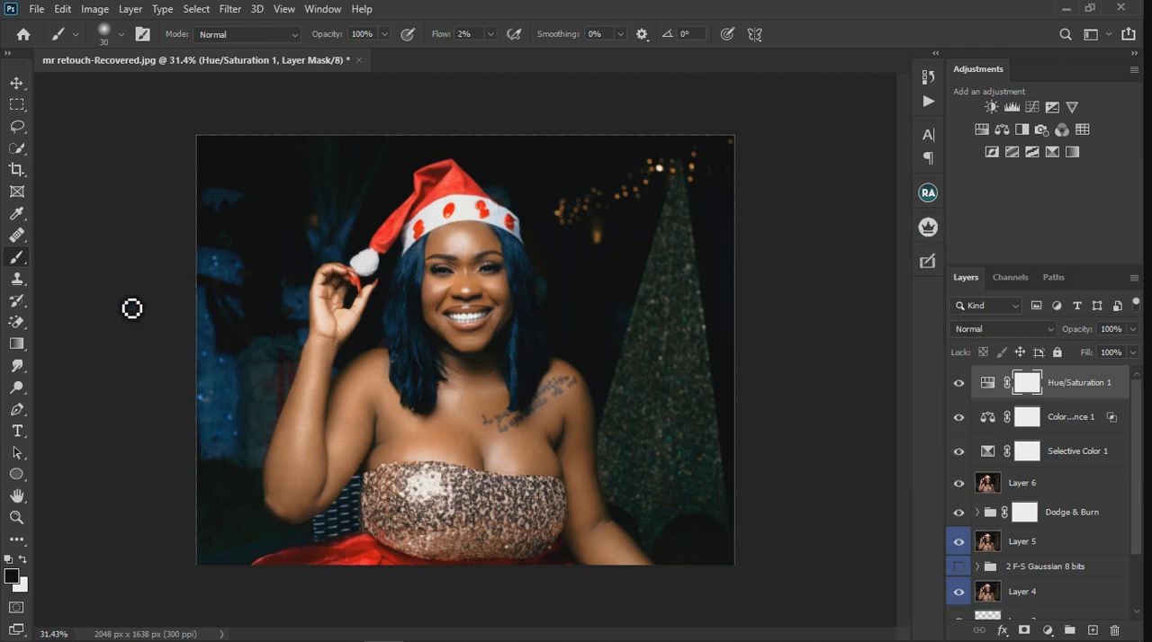
Paint black over the woman's face and hair on the Hue/Saturation mask with a 250 px brush at 100% flow
key("bracketright")
key("bracketright")
key("bracketright")
key("bracketright")
key("bracketright")
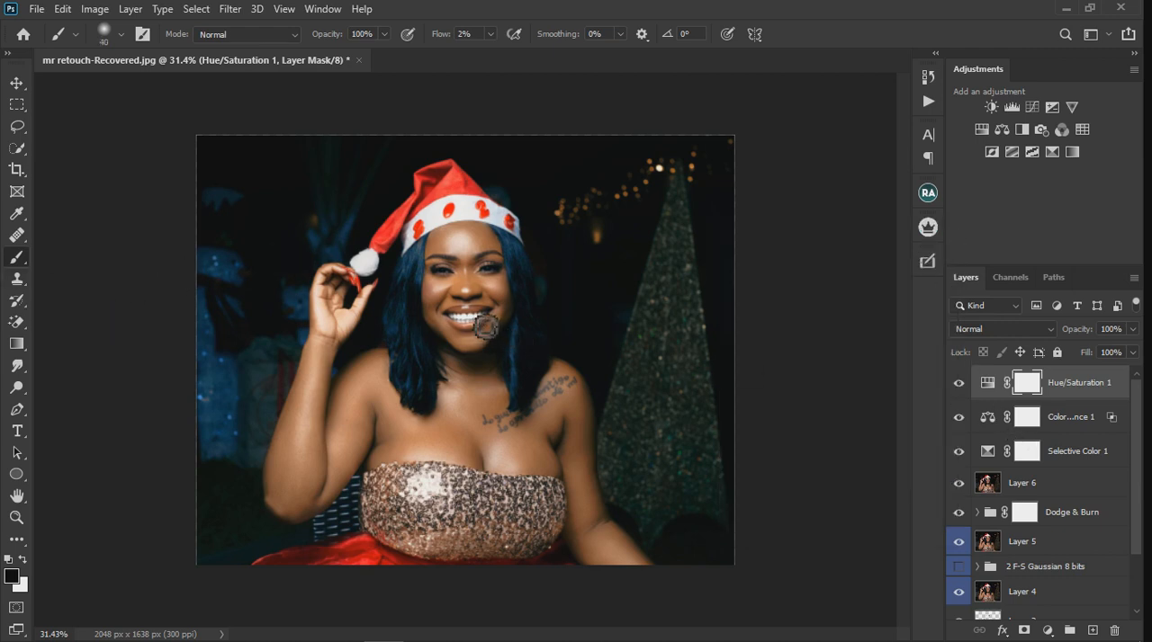
key("bracketright")
key("bracketright")
key("bracketright")
key("bracketright")
key("bracketright")
key("bracketright")
key("bracketright")
left_click(491, 36)
left_click_drag(491, 54, 592, 59)
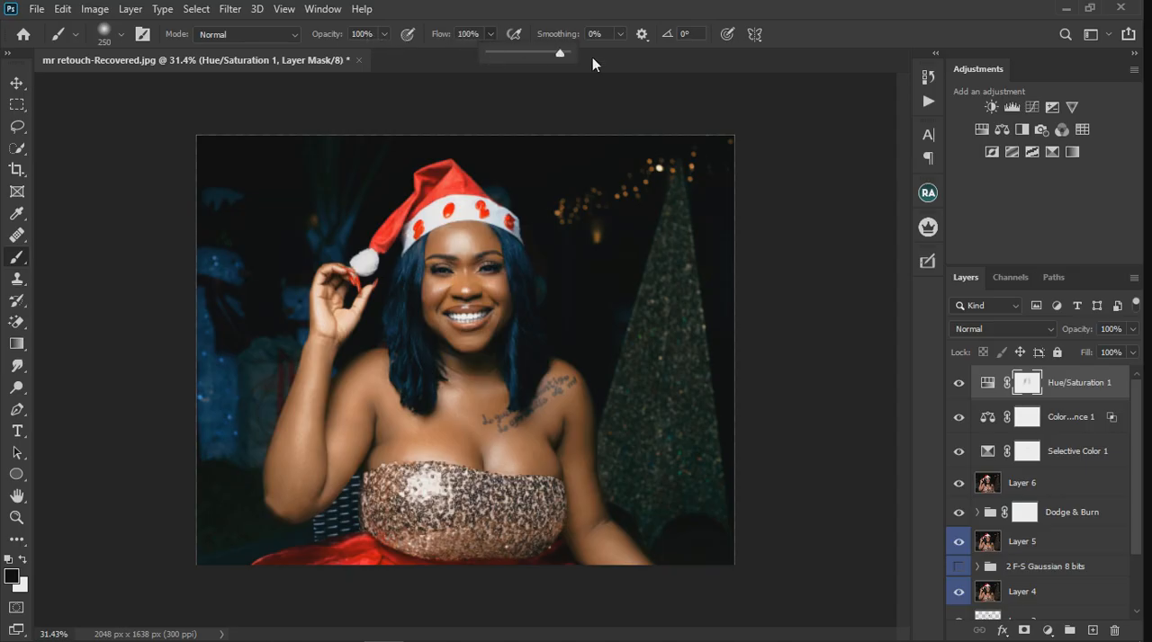
left_click(439, 293)
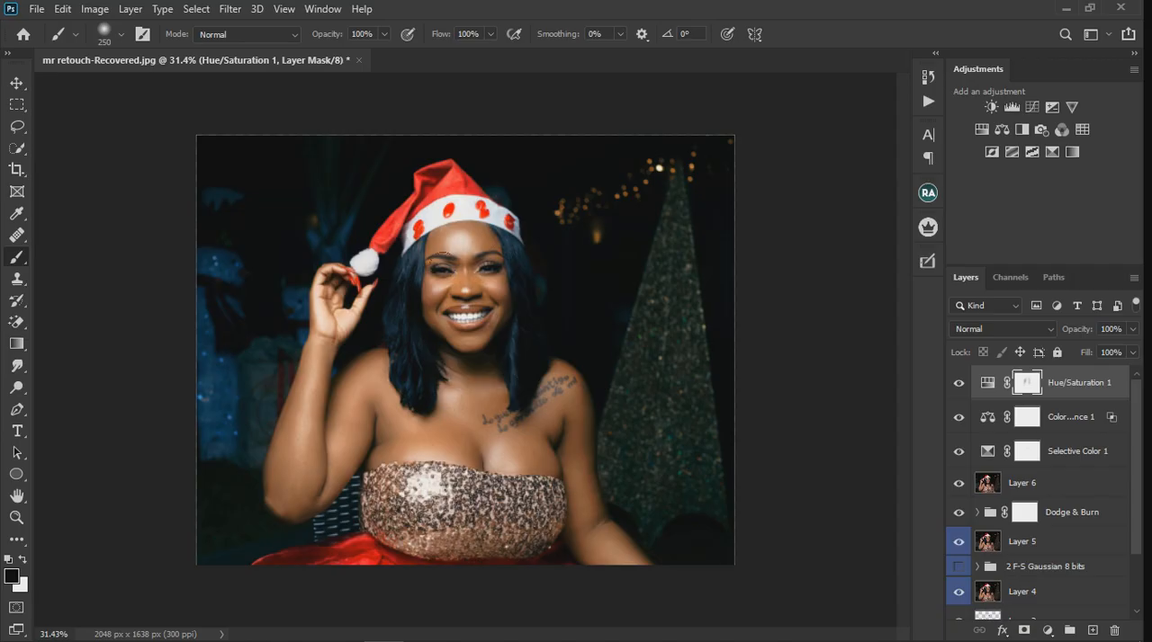
left_click_drag(444, 450, 446, 453)
Paint black over the woman's hair, face and body on the Color Balance layer's mask
left_click(1027, 425)
left_click(959, 383)
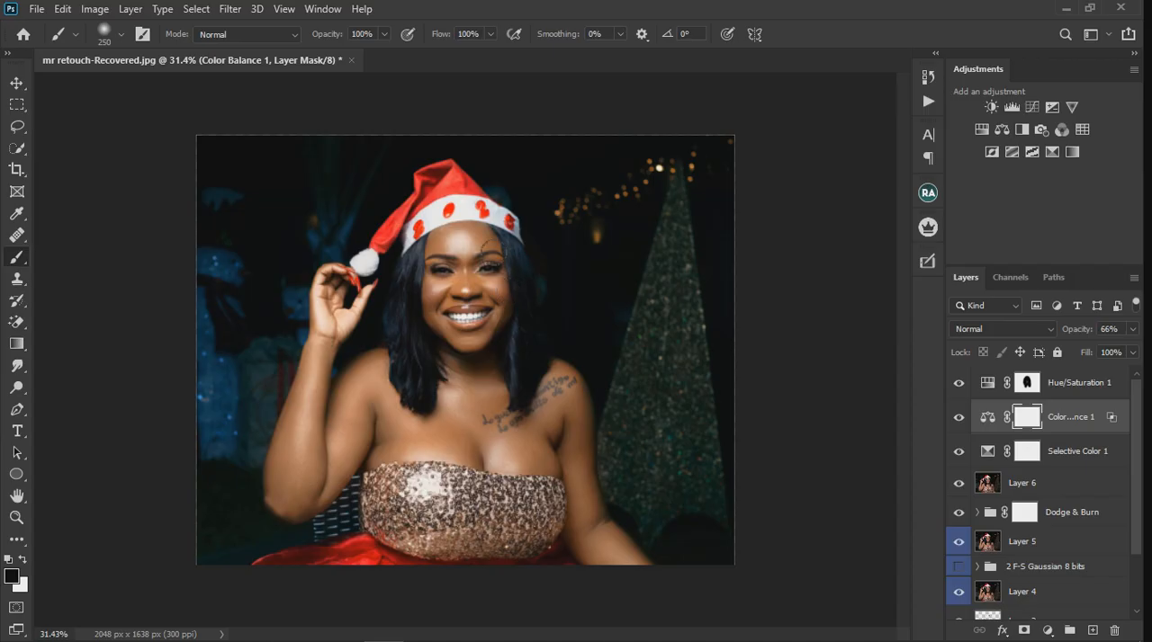
left_click_drag(440, 345, 370, 389)
Stamp all visible layers into a new layer above the Hue/Saturation layer
left_click(1085, 387)
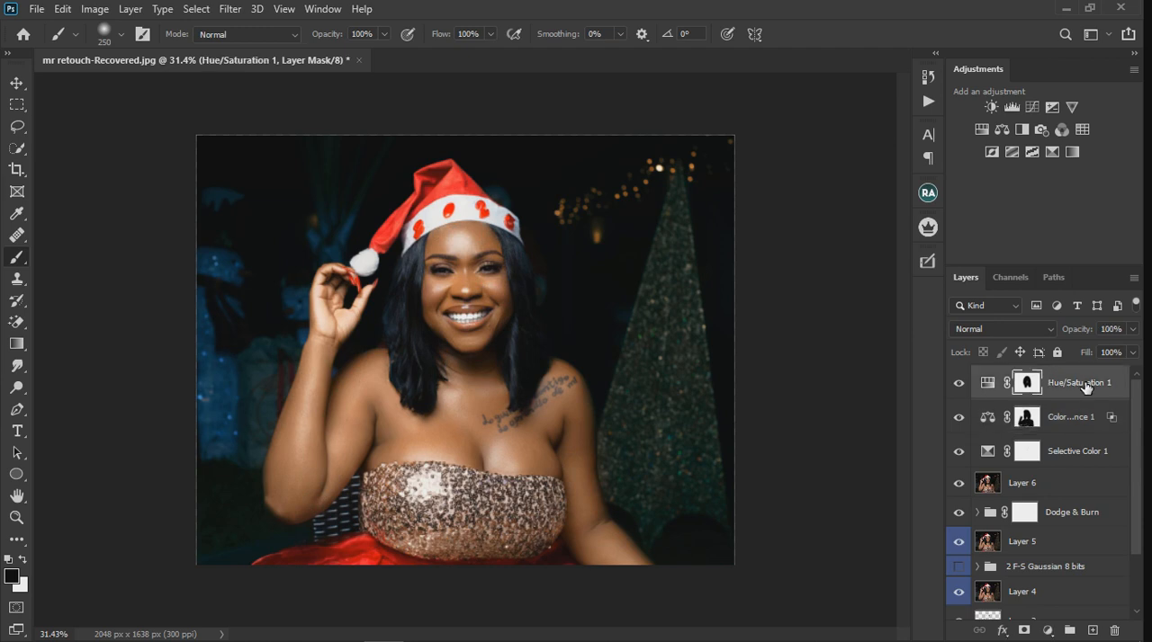
key("ctrl+shift+alt+e")
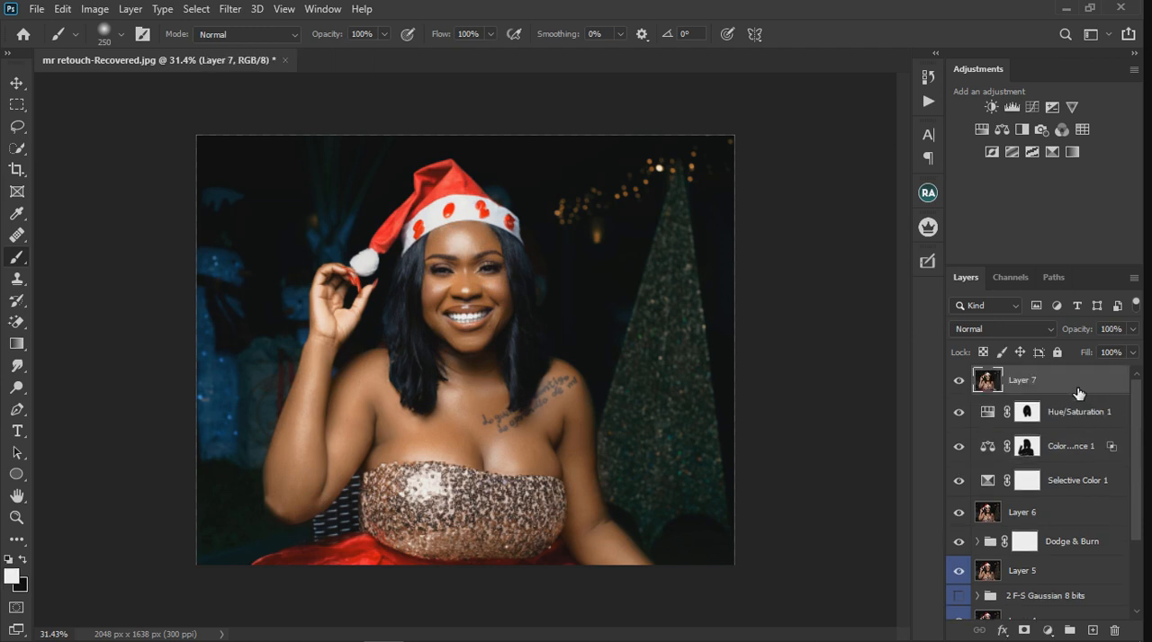
Open Layer 7 in the Camera Raw Filter and set Temperature to -3, Shadows to +7 and Blacks to +6 in the Basic settings
left_click(230, 9)
left_click(260, 107)
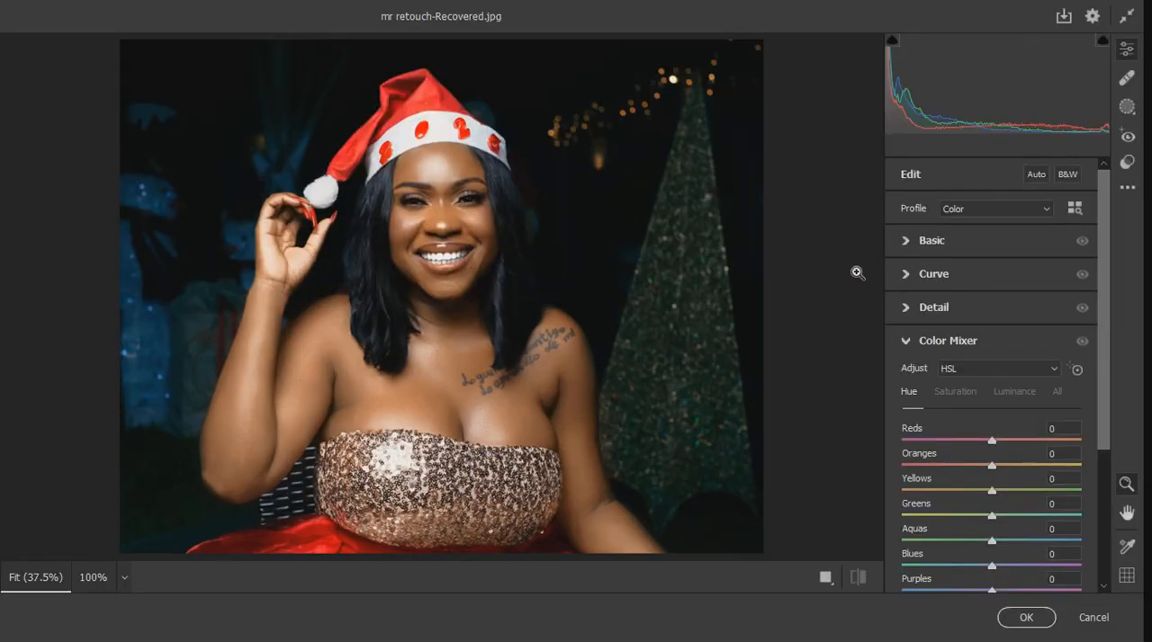
left_click(907, 342)
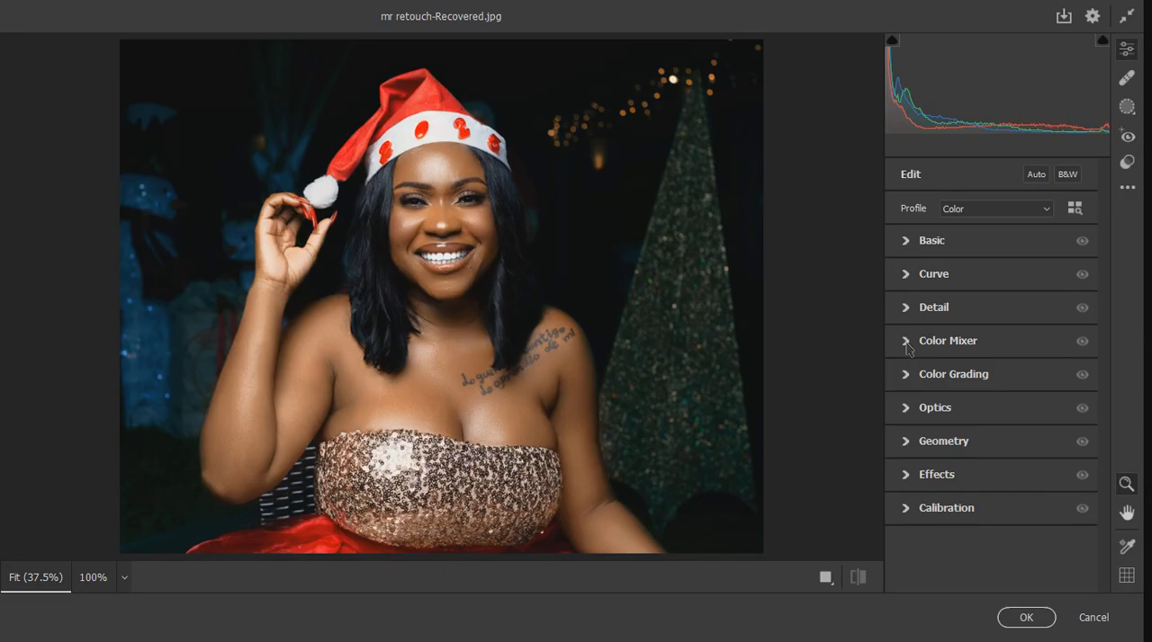
left_click(905, 243)
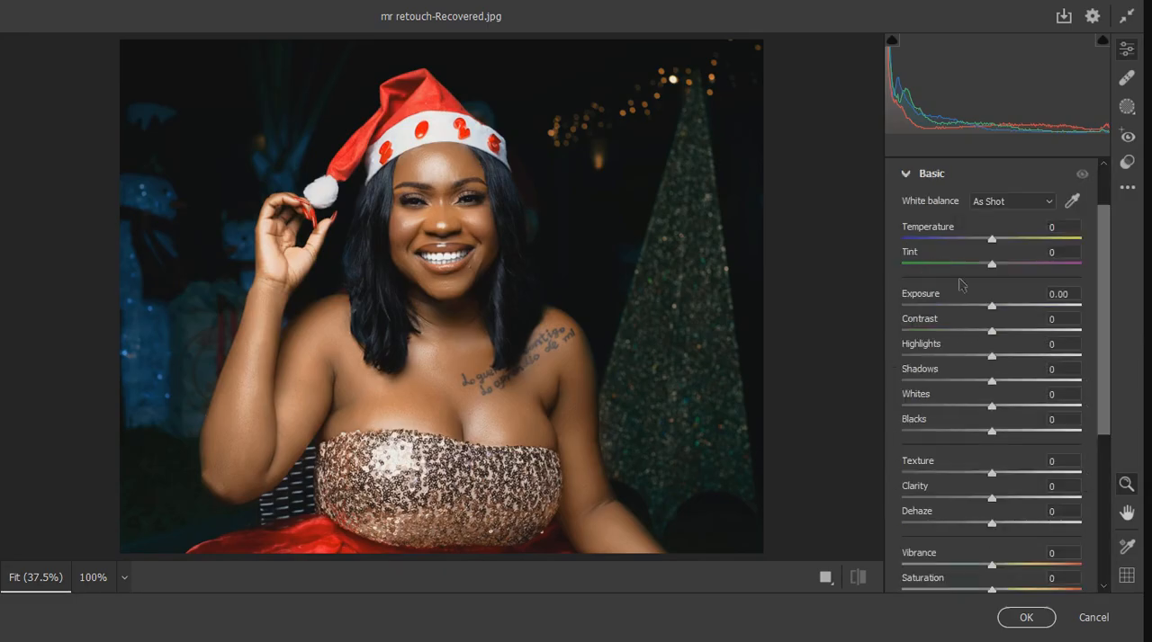
left_click(451, 262)
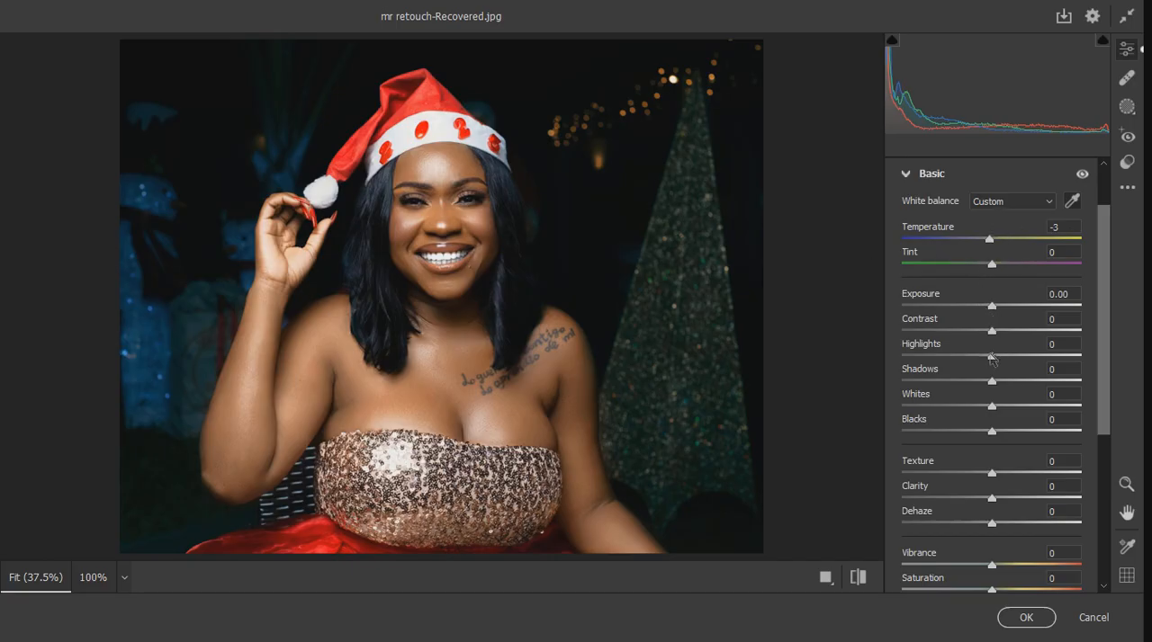
left_click_drag(993, 382, 997, 385)
left_click_drag(995, 437, 1000, 438)
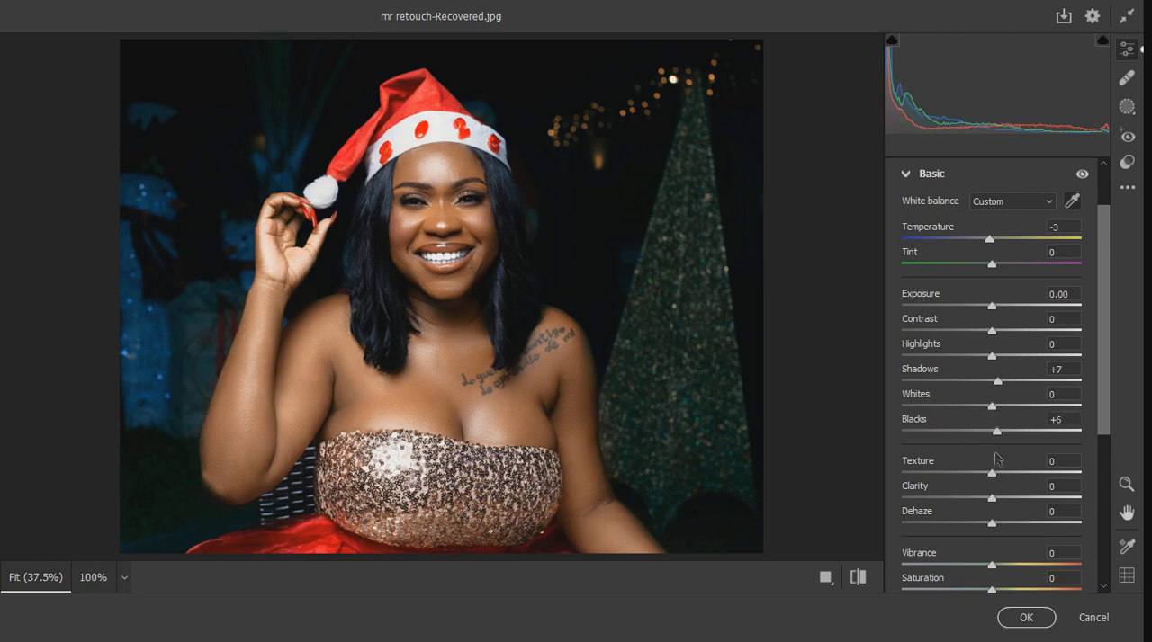
Set Texture to +5 and Clarity to +7, and raise Vibrance slightly in the Basic settings
left_click_drag(992, 505, 999, 480)
scroll(999, 478, "down", 5)
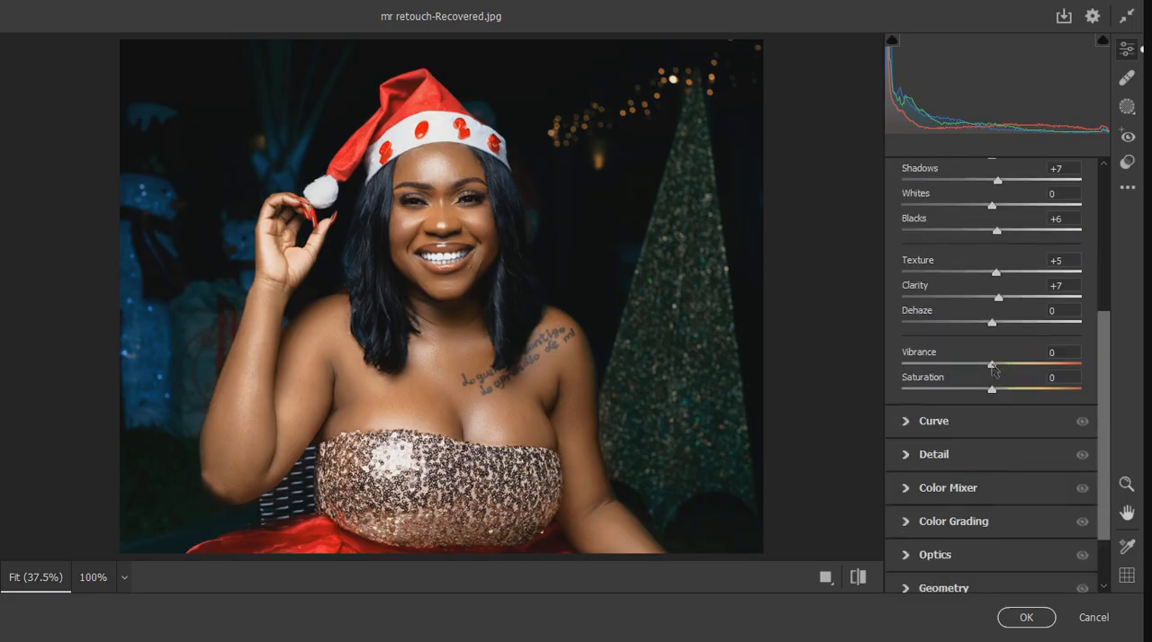
left_click_drag(992, 365, 997, 365)
Shape the parametric curve with Lights +7, Darks -3 and Shadows -5, and compare the image with and without it
left_click(913, 423)
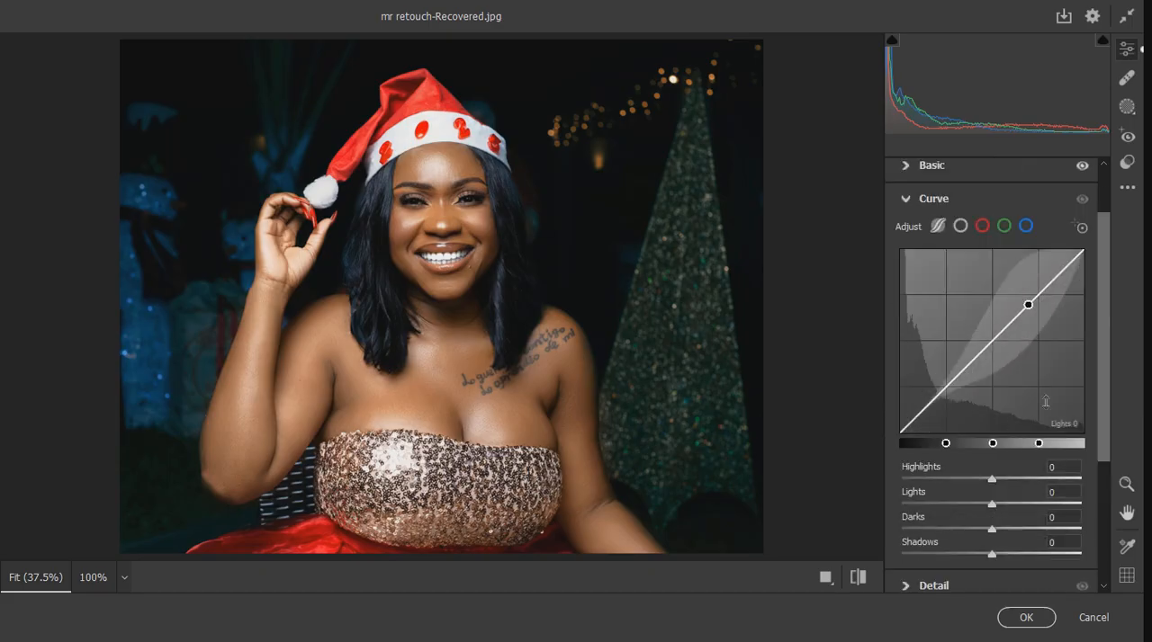
left_click_drag(1032, 300, 1031, 293)
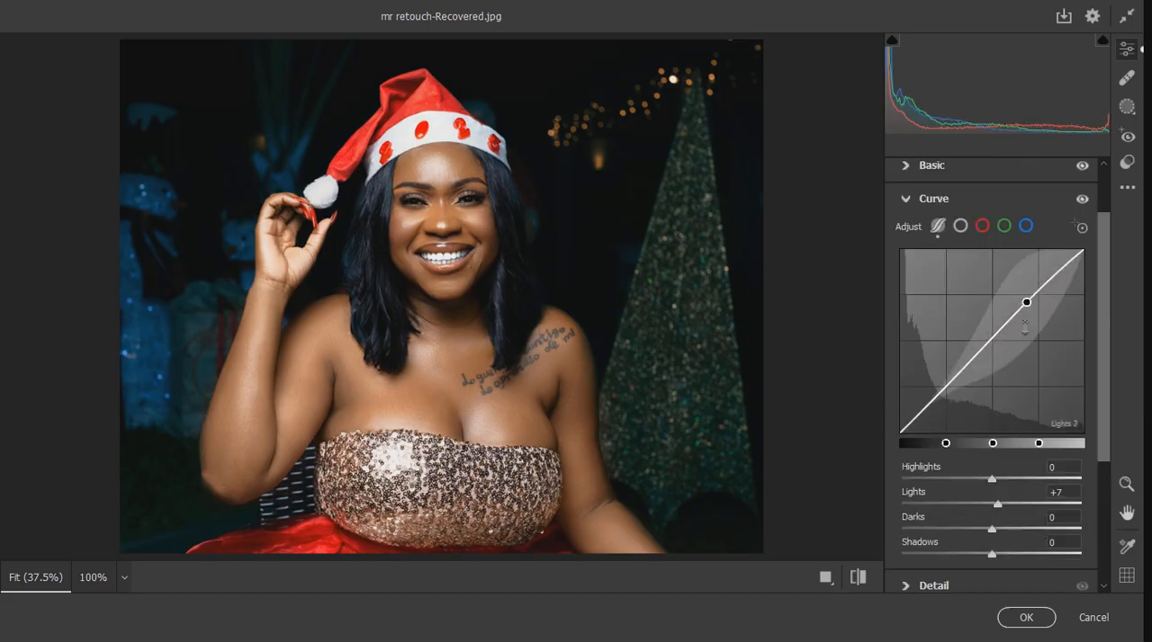
left_click_drag(945, 389, 947, 403)
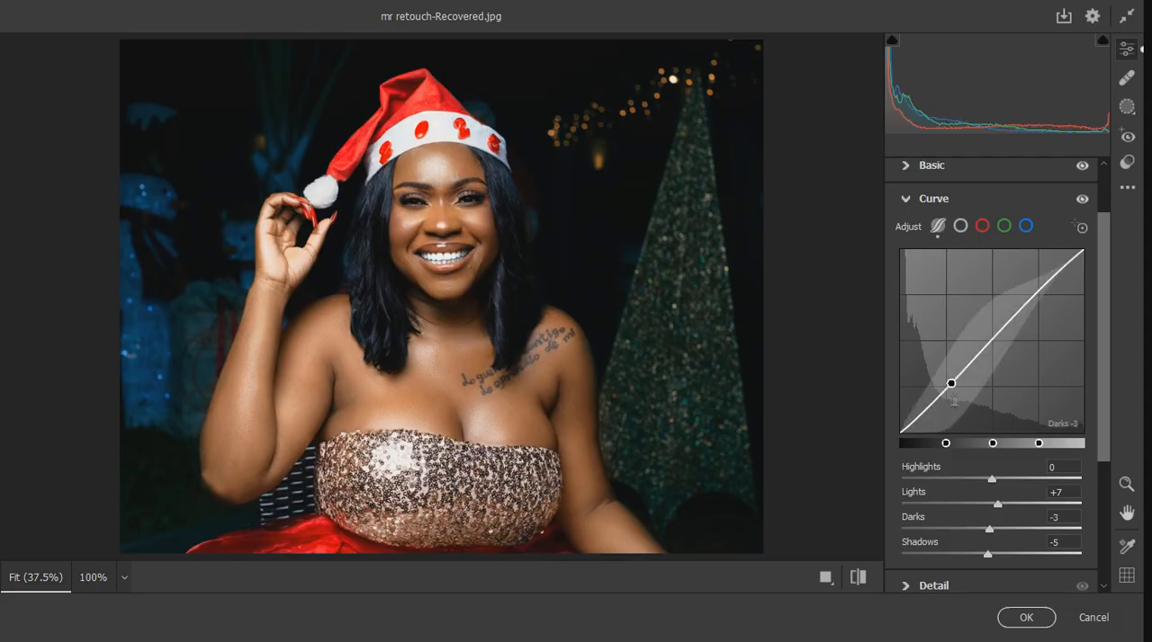
left_click(1082, 203)
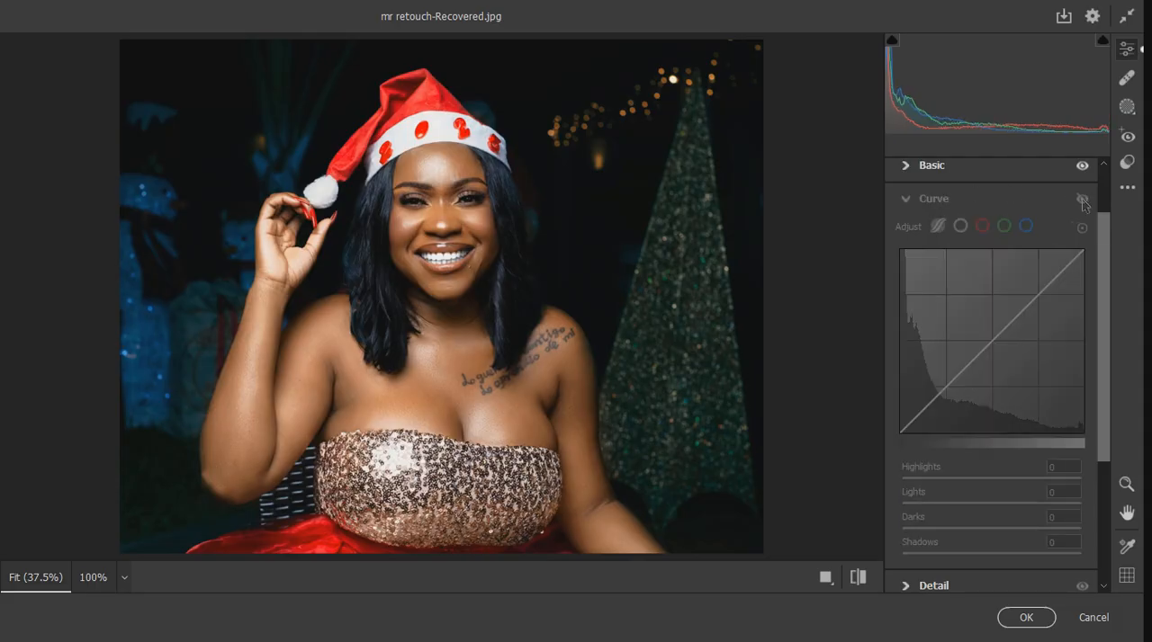
left_click(1083, 203)
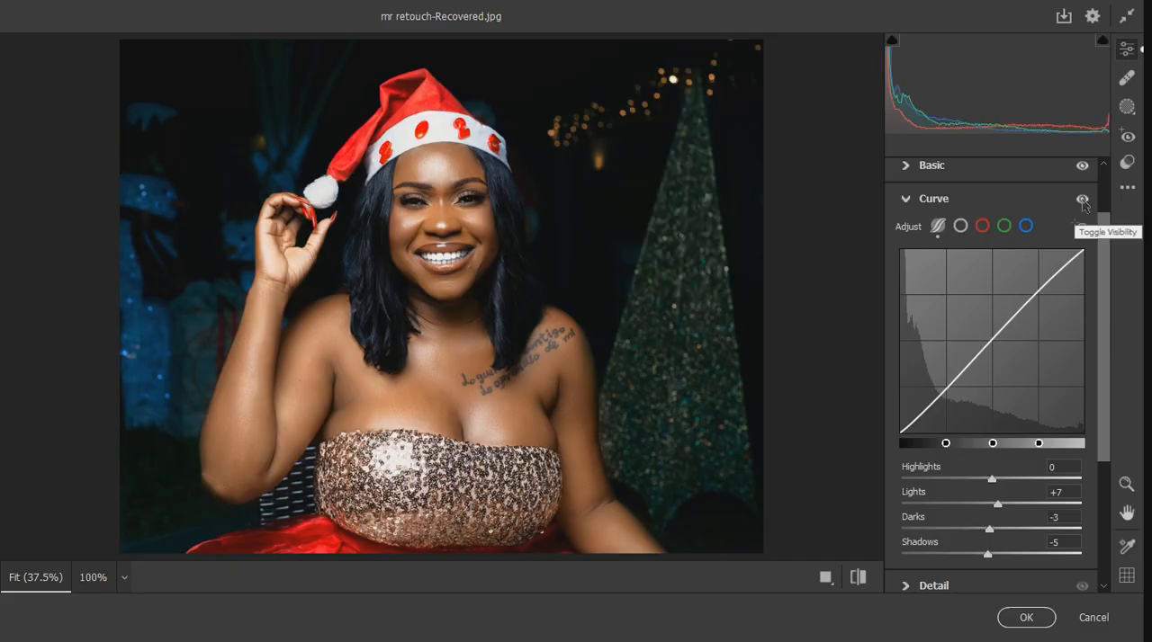
left_click(907, 200)
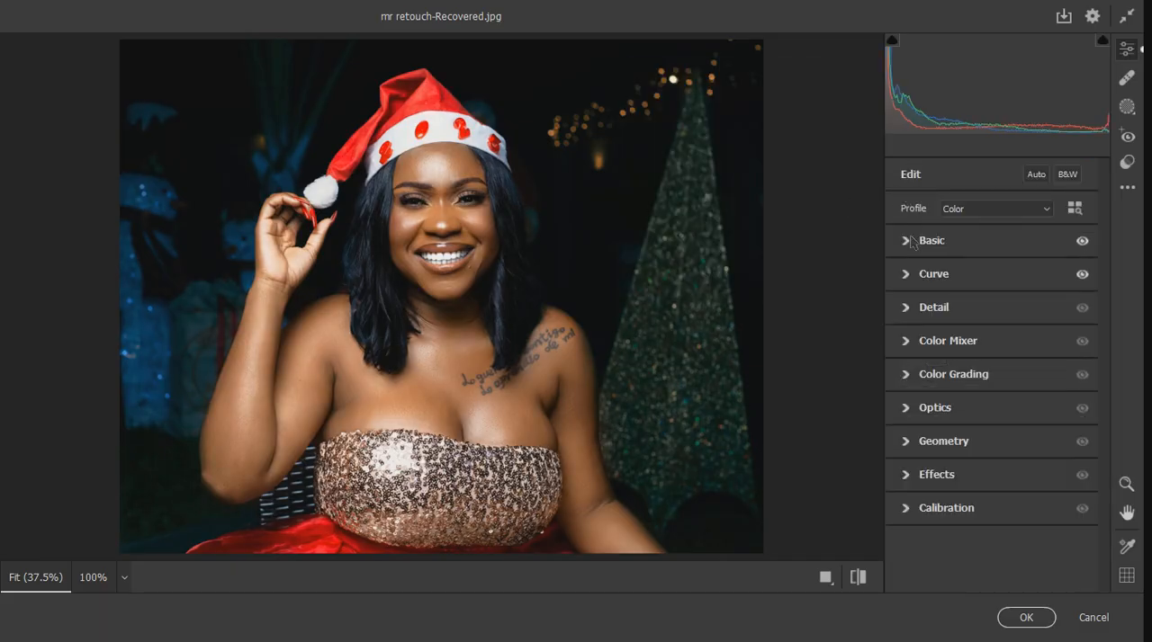
Shift the Color Mixer hues: Oranges +6, Yellows -7, Aquas +36, Blues -29, and Purples slightly towards blue
left_click(905, 341)
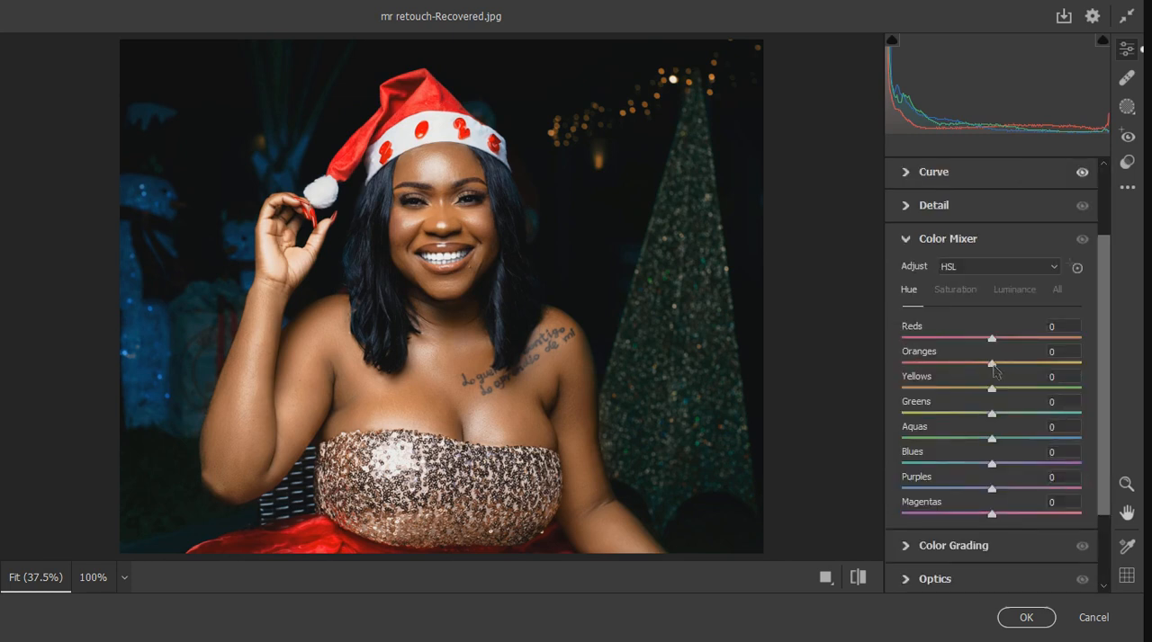
left_click_drag(992, 363, 998, 363)
left_click_drag(992, 388, 986, 389)
left_click_drag(993, 465, 1026, 441)
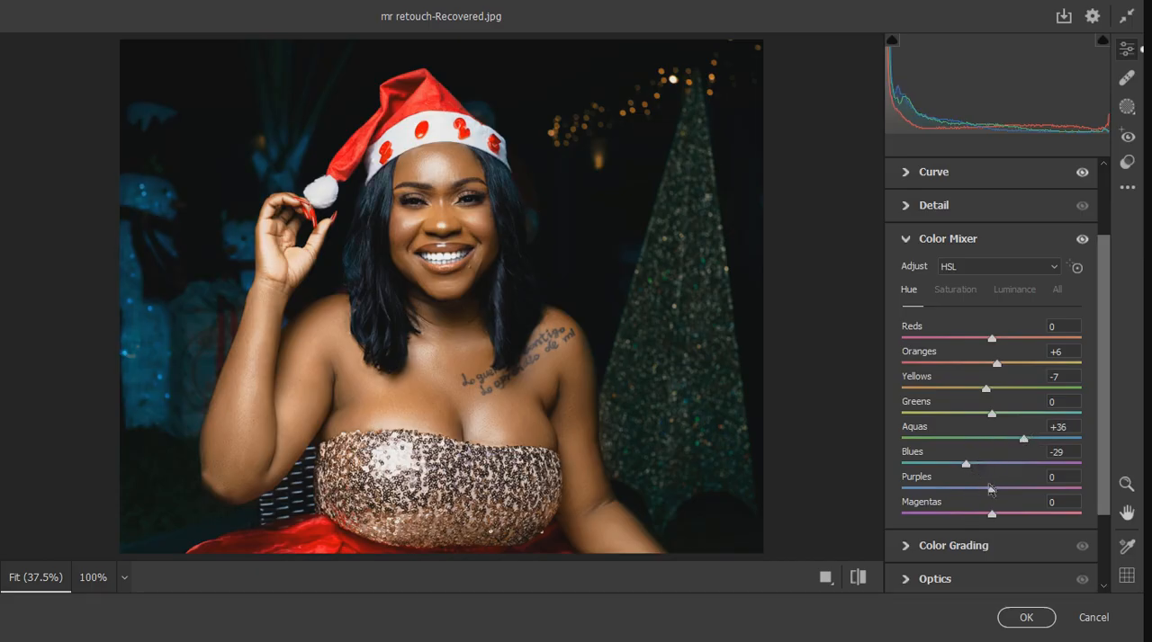
left_click_drag(992, 490, 982, 490)
left_click(904, 241)
Try orange, green and magenta tints in the Color Grading shadows, compare the effect, and return the shadow saturation to 0
left_click(907, 376)
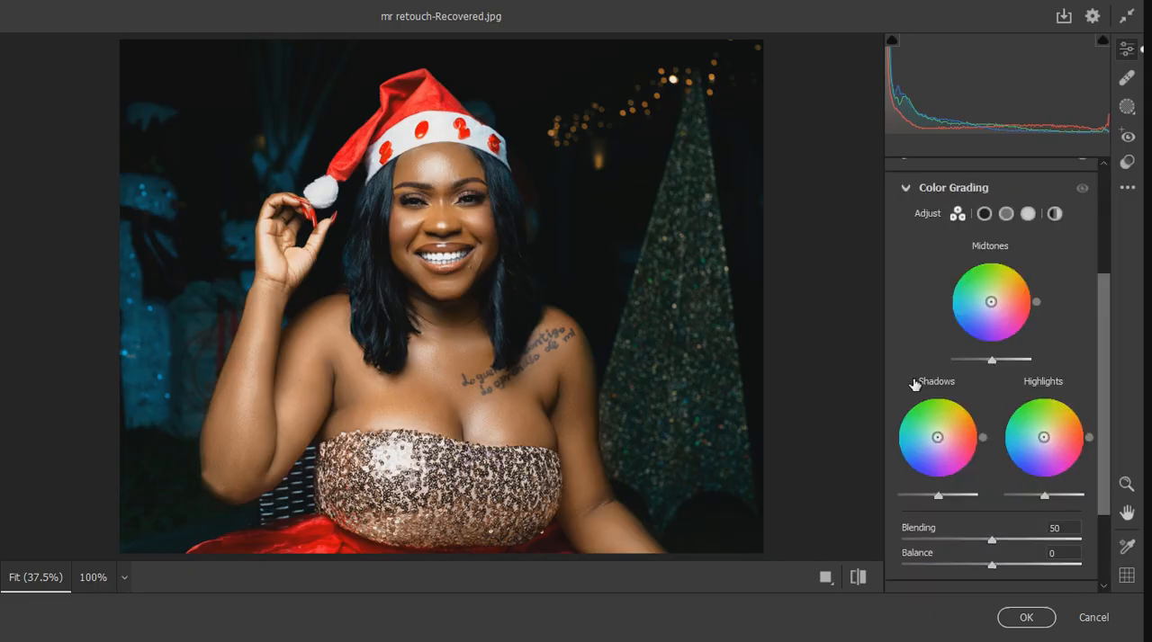
left_click_drag(944, 438, 944, 433)
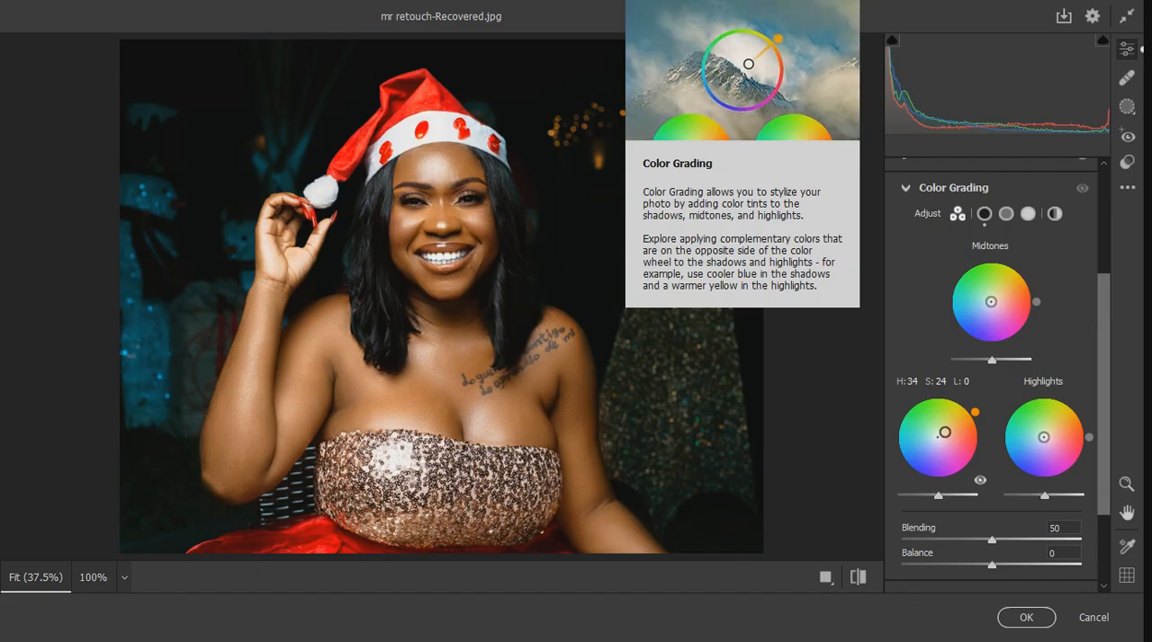
left_click_drag(944, 433, 942, 432)
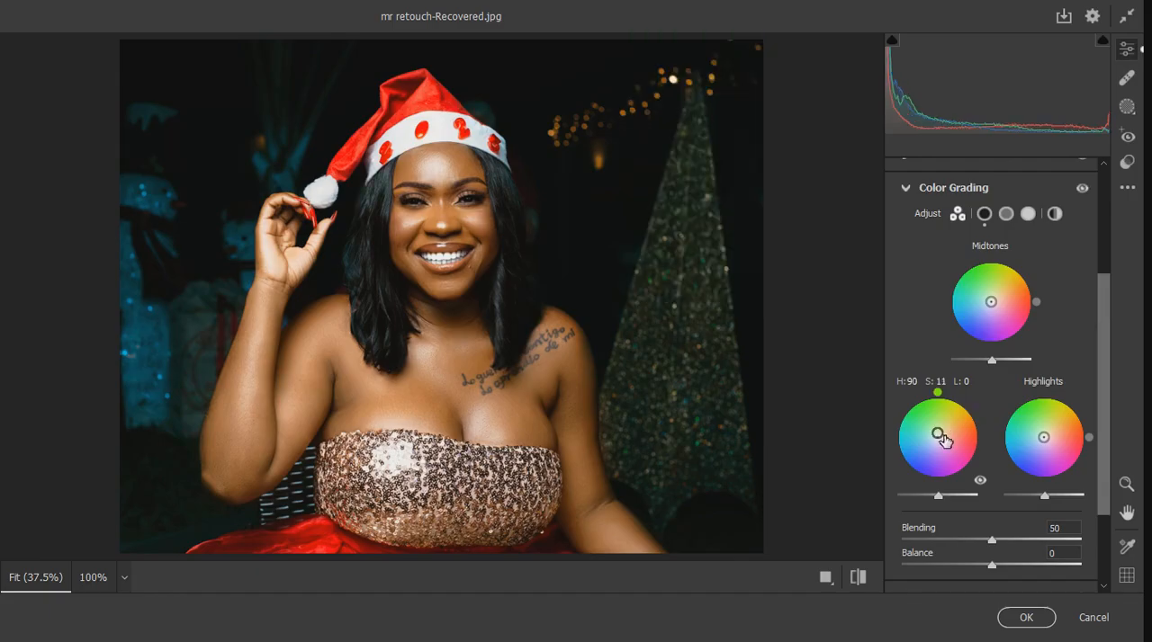
left_click_drag(941, 393, 1008, 477)
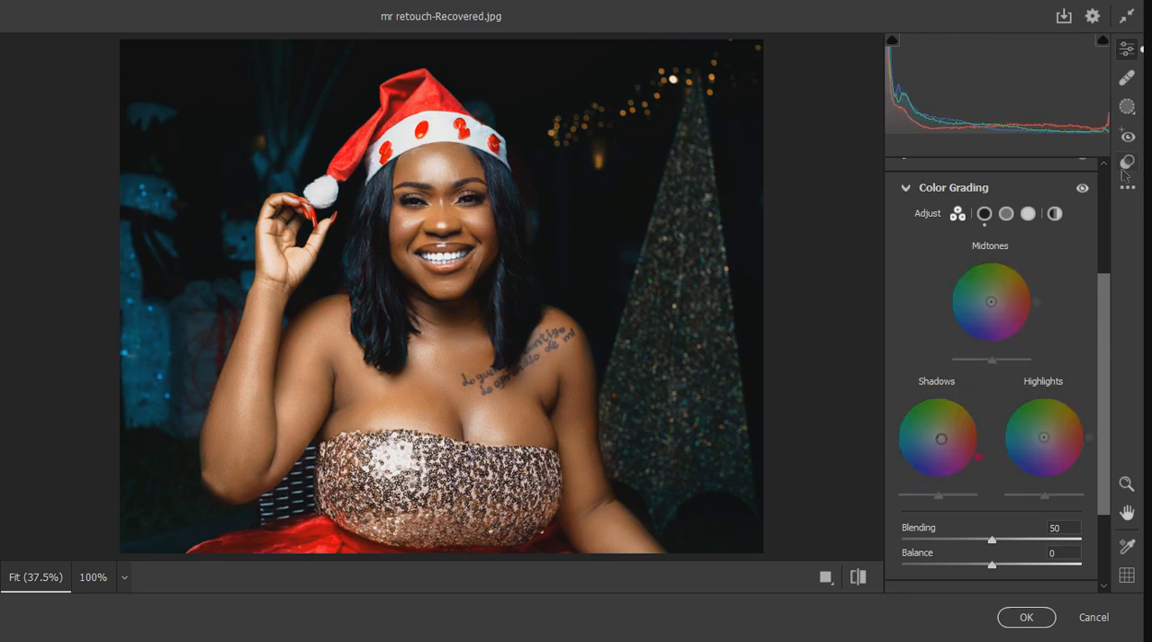
left_click(1082, 189)
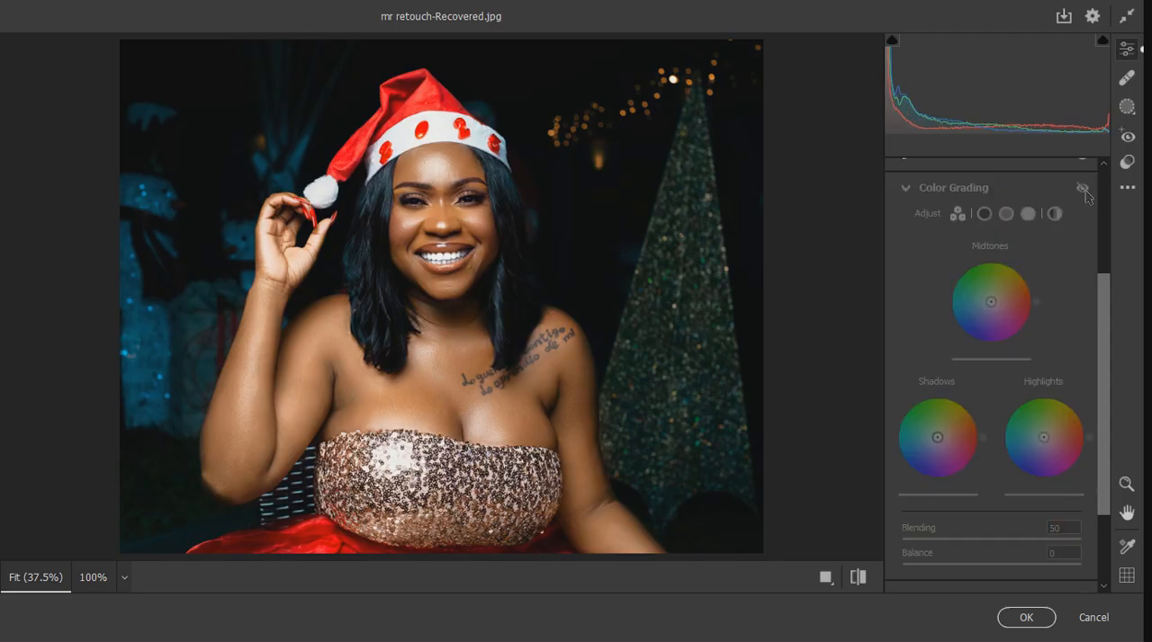
left_click(1083, 189)
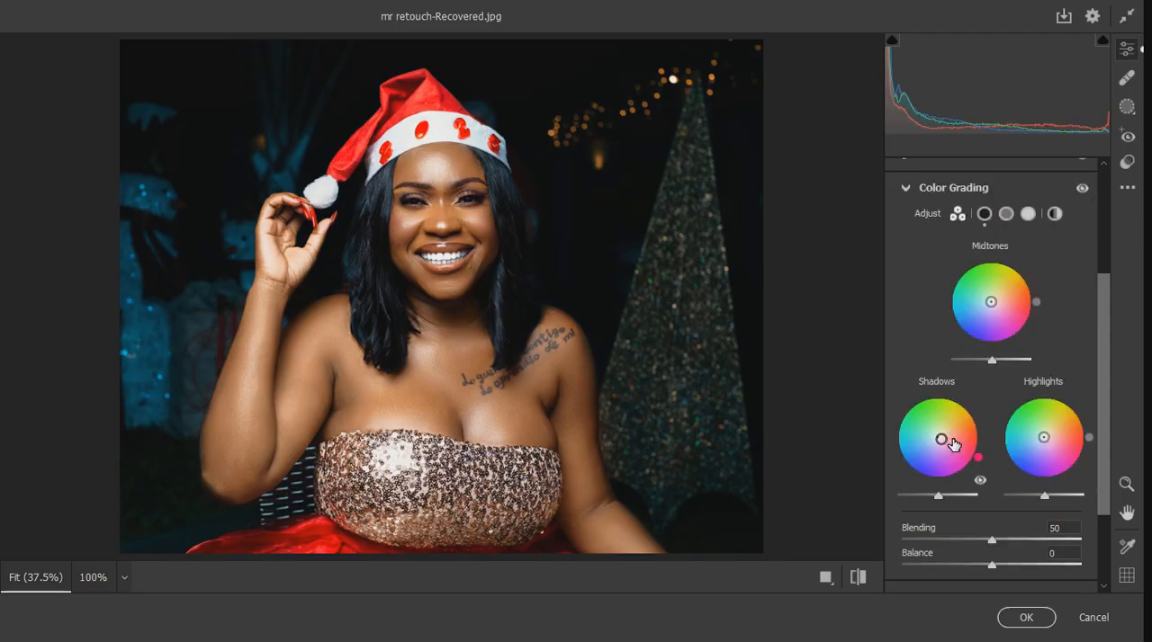
left_click_drag(941, 439, 939, 439)
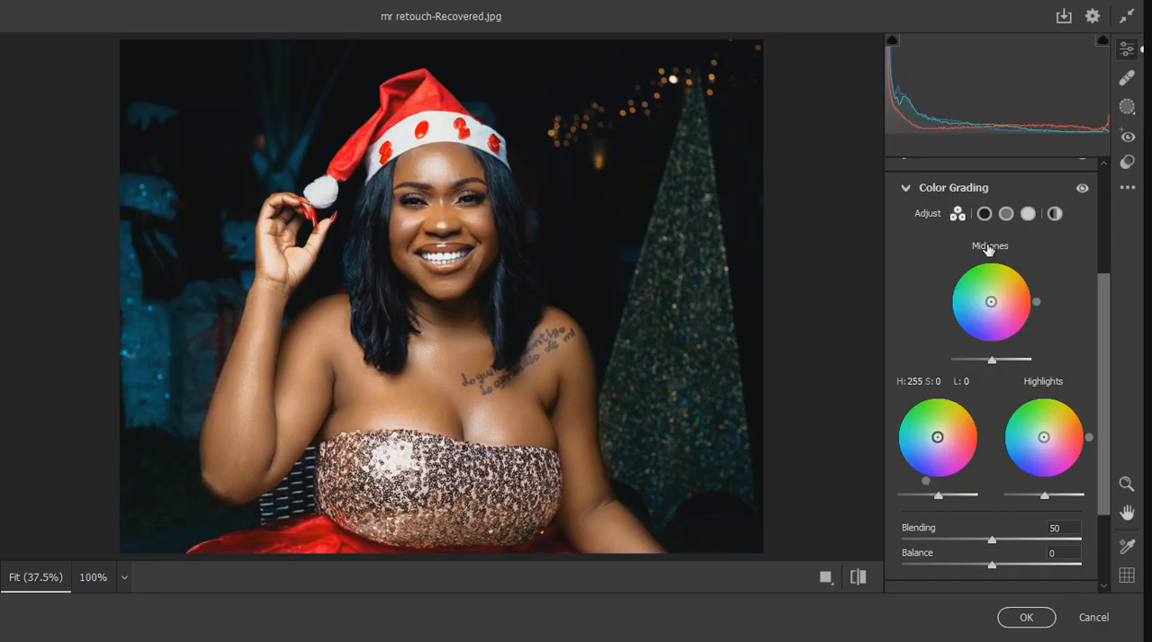
left_click(908, 190)
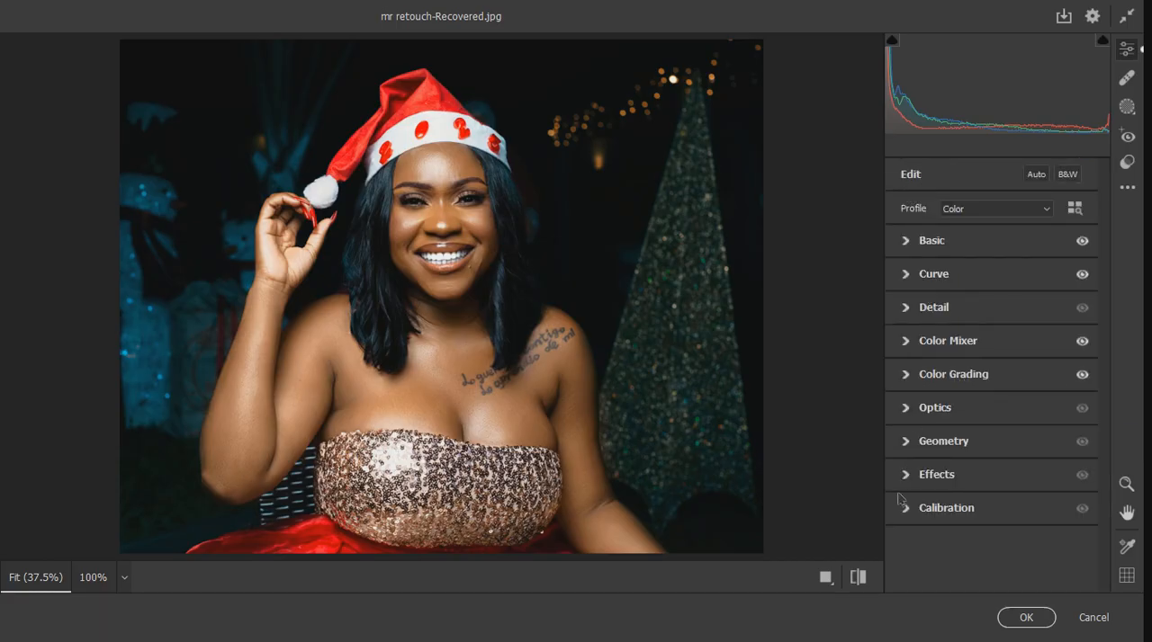
Set the Calibration hues to -2 for Red Primary and -3 for Blue Primary, compare before and after, and apply the filter
left_click(908, 510)
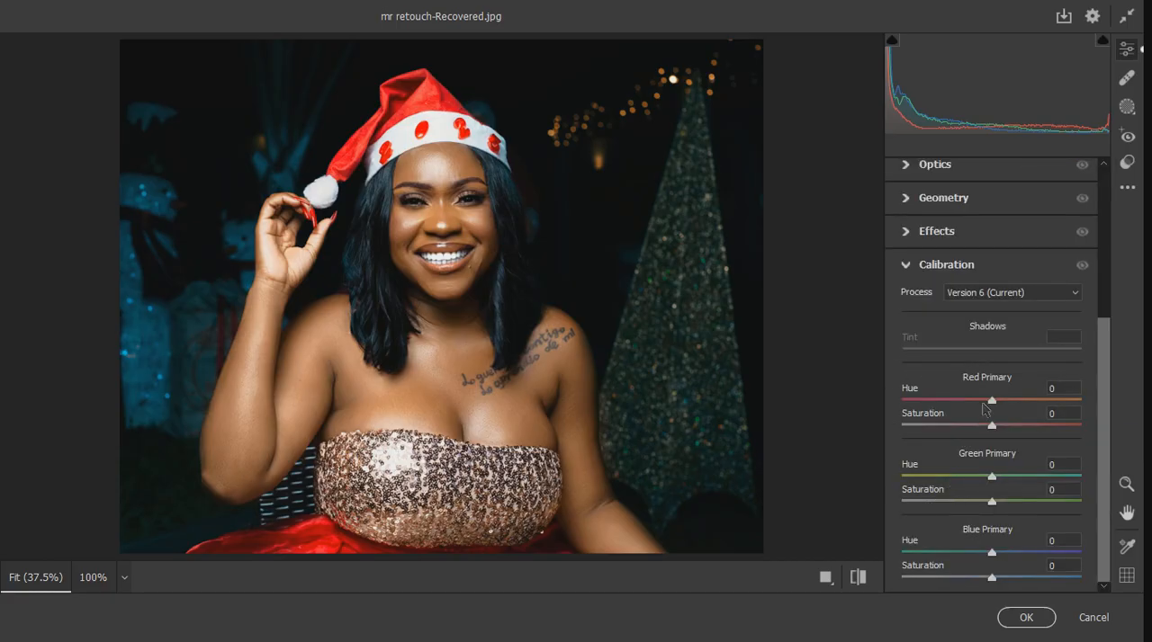
left_click_drag(993, 401, 992, 403)
mouse_move(992, 553)
left_mouse_down()
mouse_move(1004, 552)
mouse_move(986, 554)
left_mouse_up()
left_click(858, 578)
left_click(858, 578)
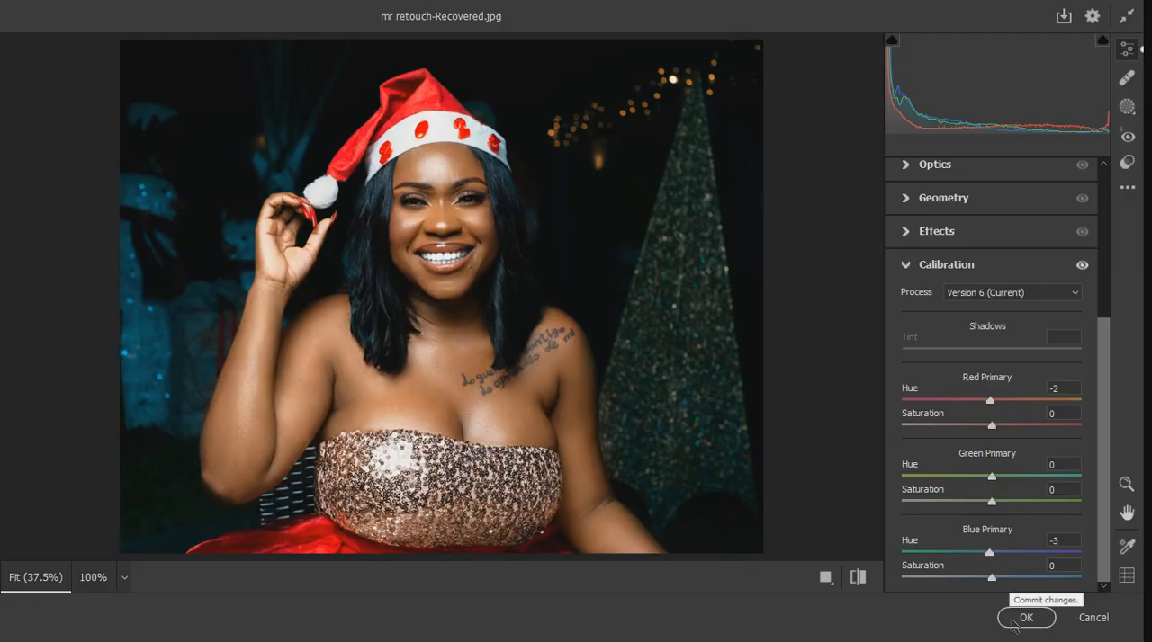
left_click(1025, 618)
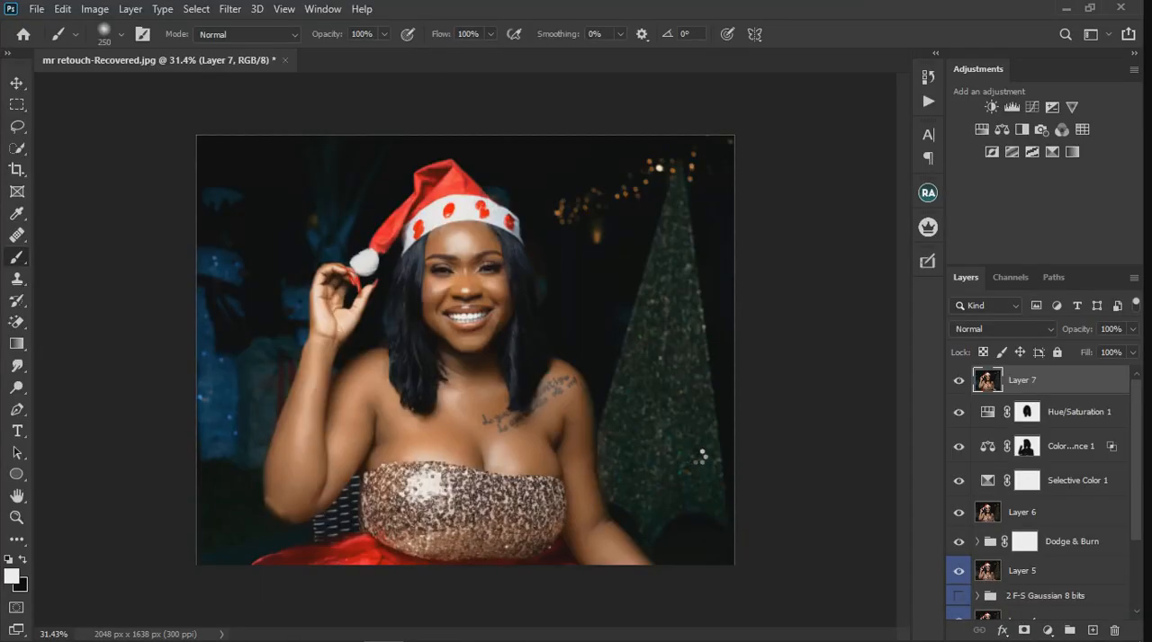
Group the layers from Hue/Saturation 1 down to Layer 0, hide the group, and check Layer 7 against the original image
scroll(627, 382, "up", 2)
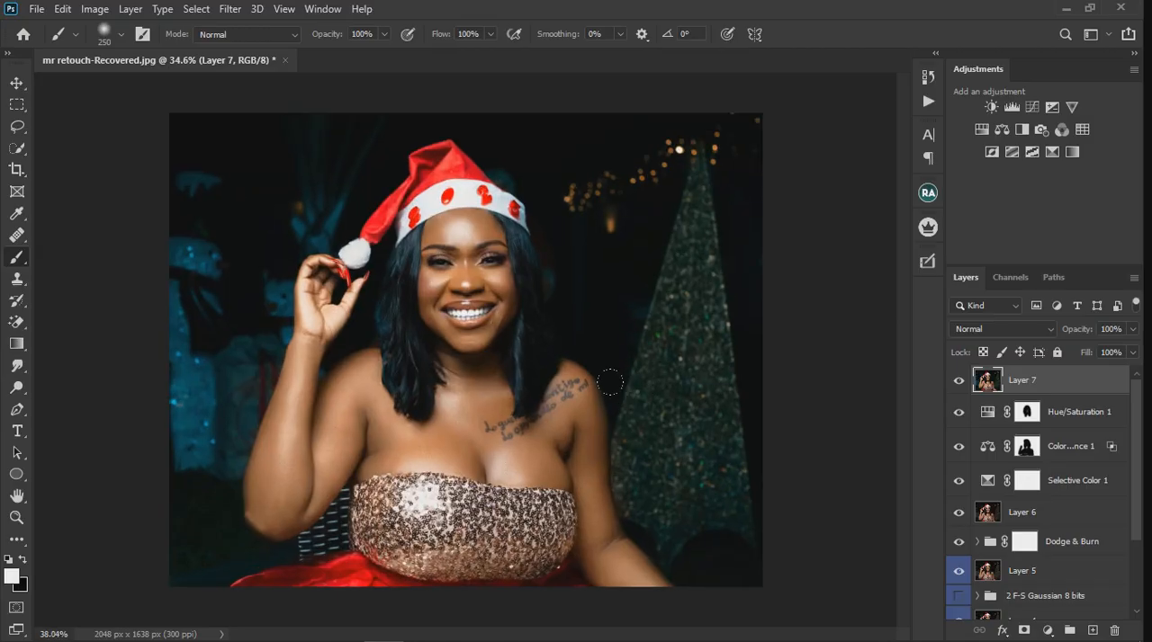
left_click(1055, 416)
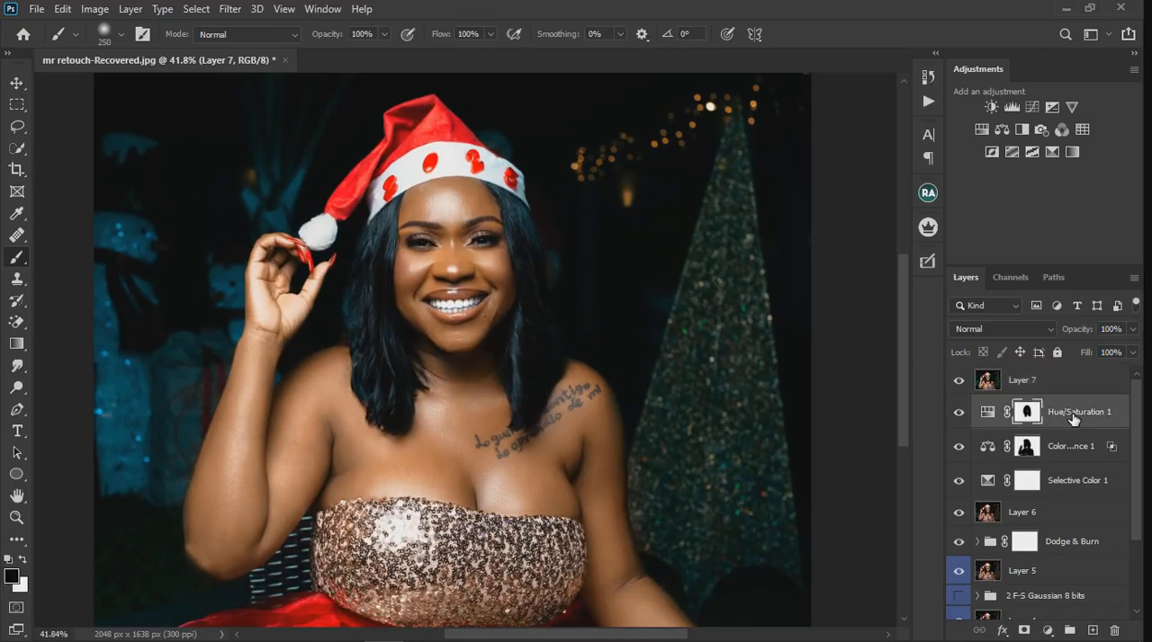
scroll(1071, 410, "down", 3)
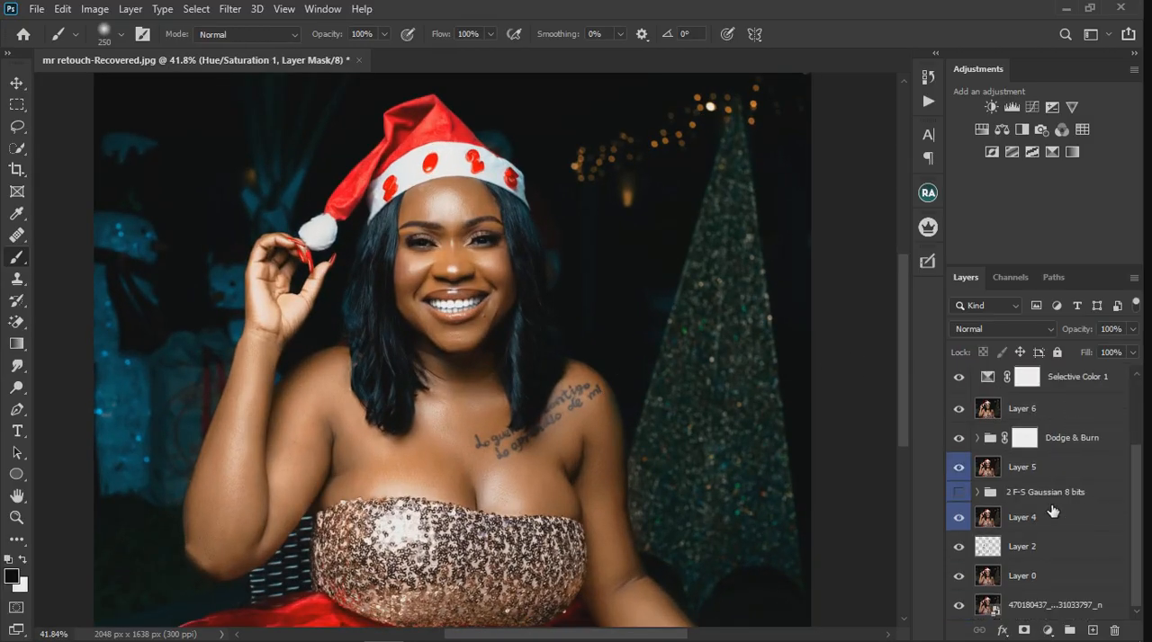
left_click(1058, 579, "shift")
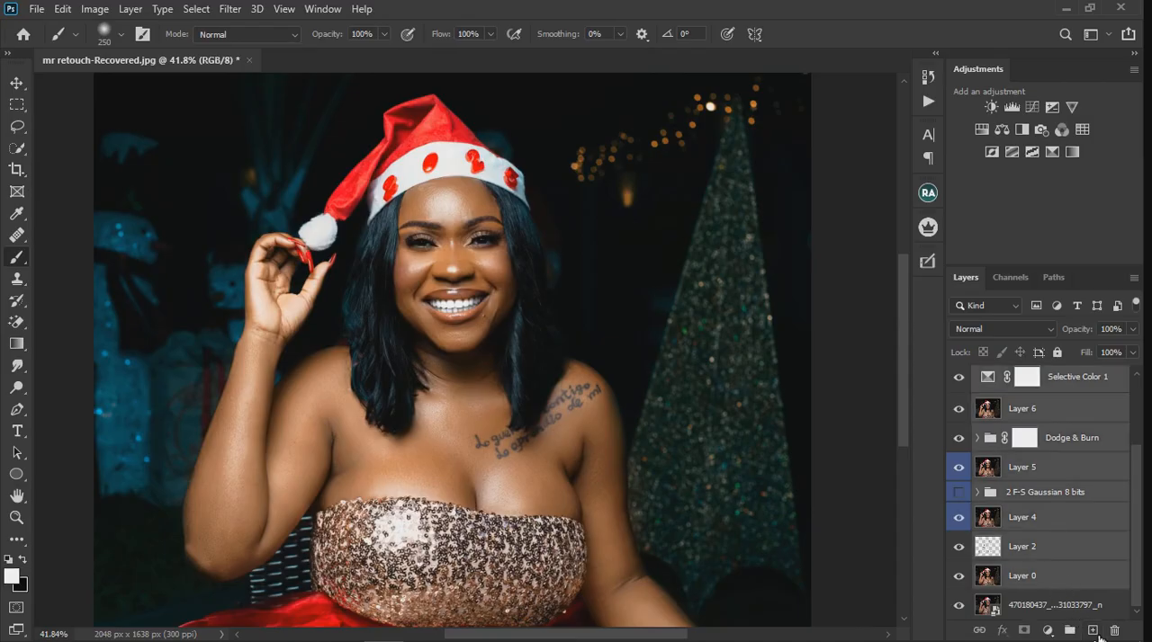
left_click(1069, 630)
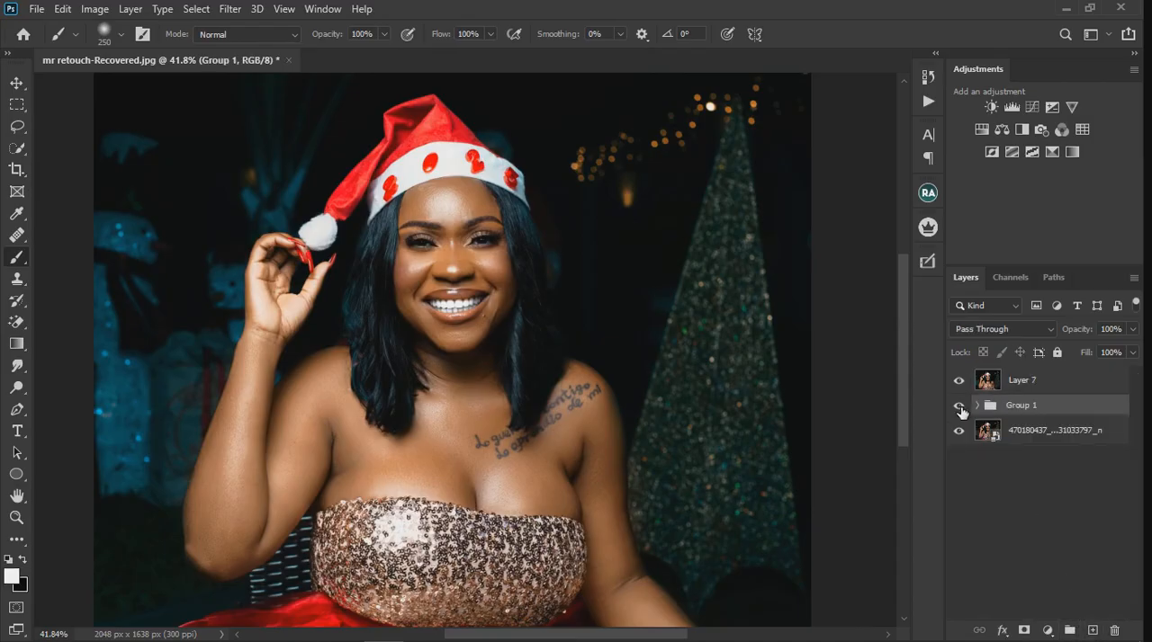
left_click(959, 407)
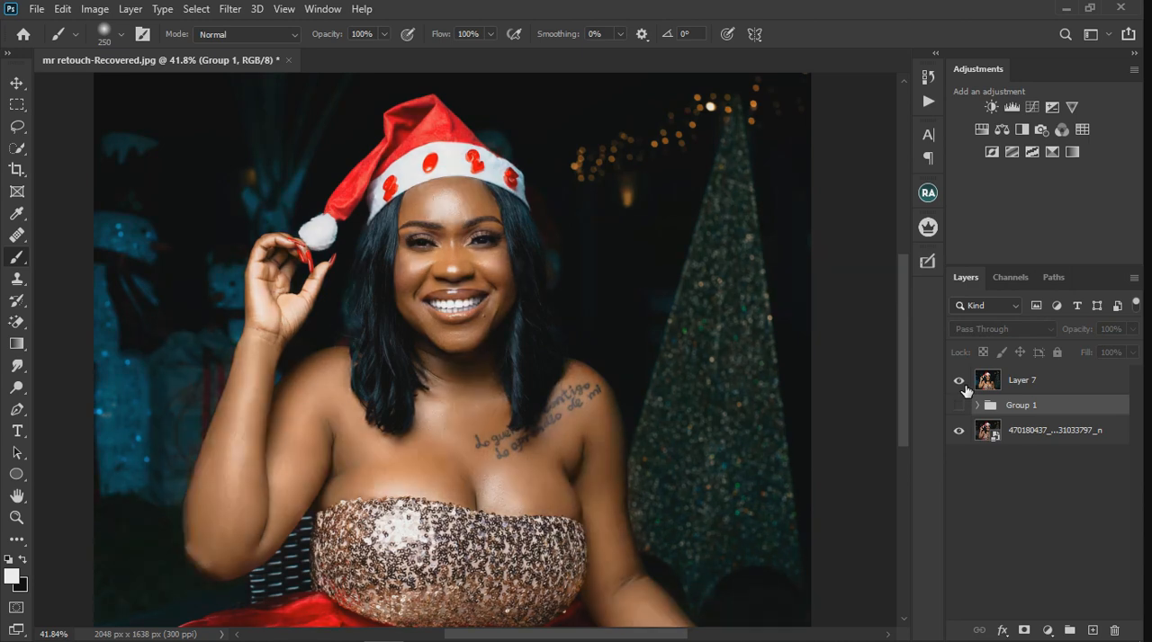
left_click(961, 383)
Add a white Solid Color fill layer directly above Layer 7
left_click(1049, 387)
scroll(432, 491, "up", 2)
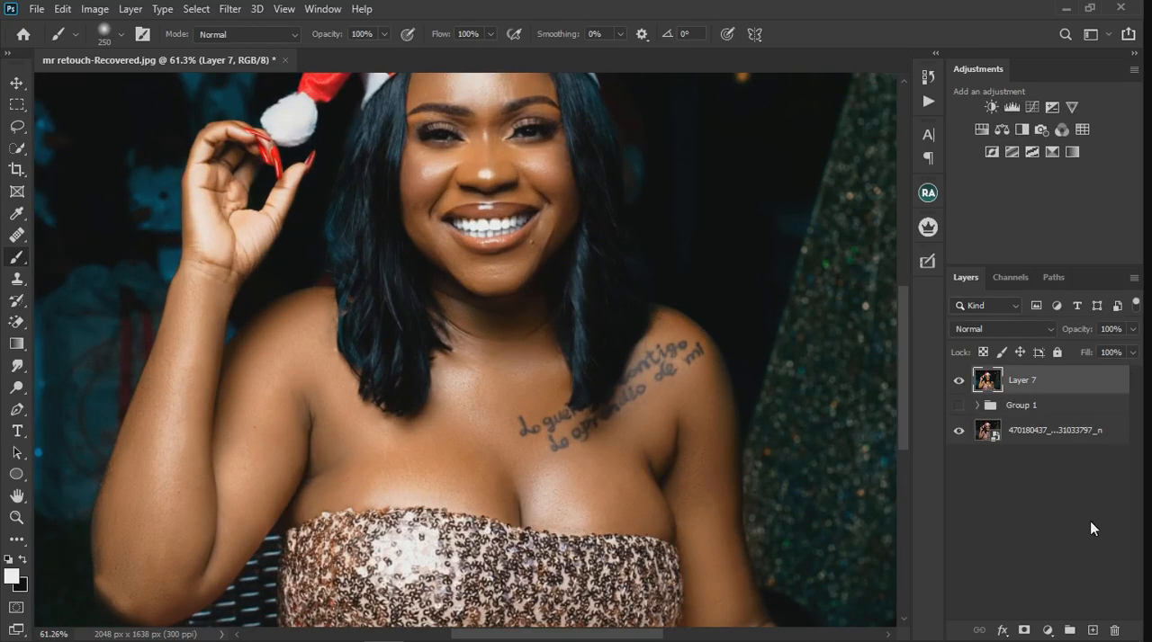
left_click(1045, 625)
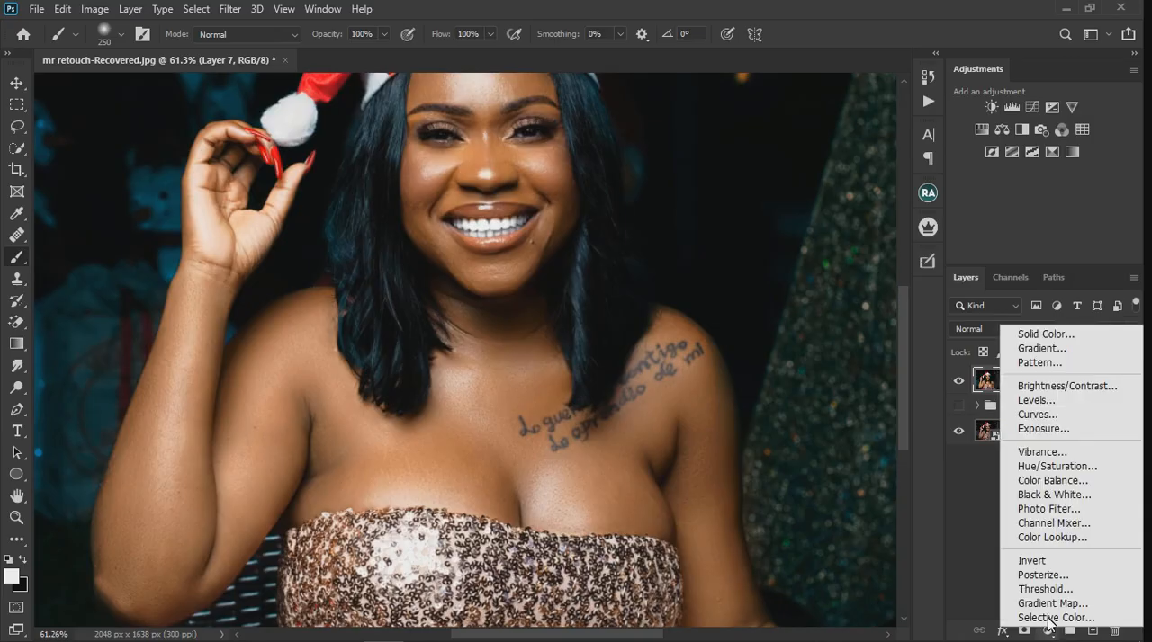
left_click(1051, 333)
left_click(1077, 72)
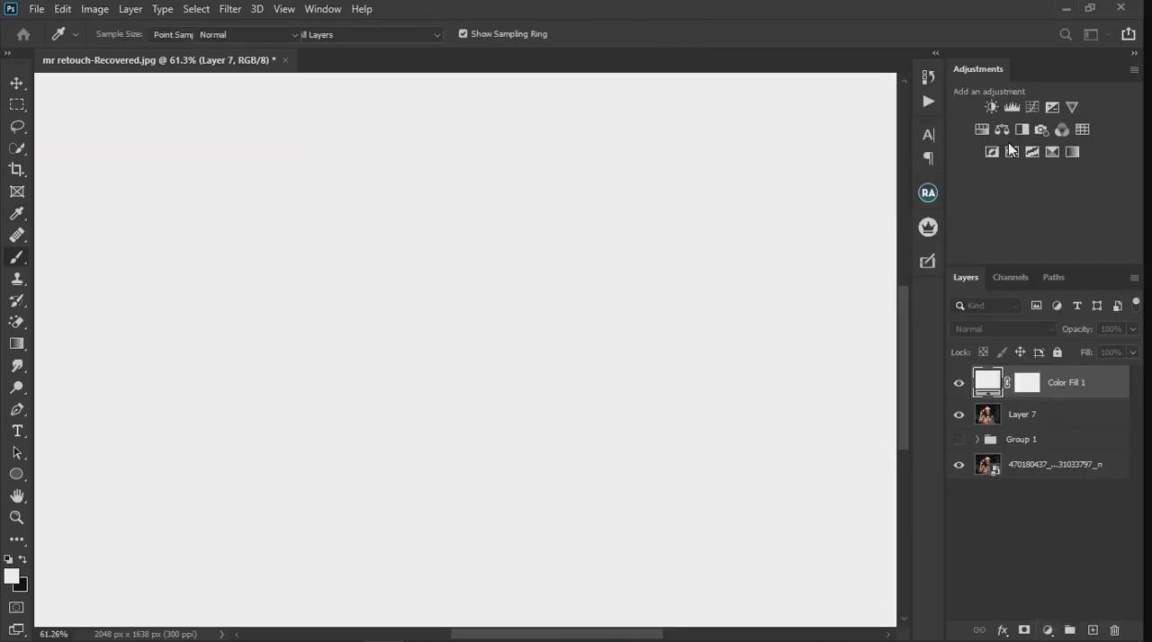
Hide the fill layer, recolour it with the skin tone c68760 sampled from the chest above the dress, and show it again
left_click(958, 383)
double_click(987, 383)
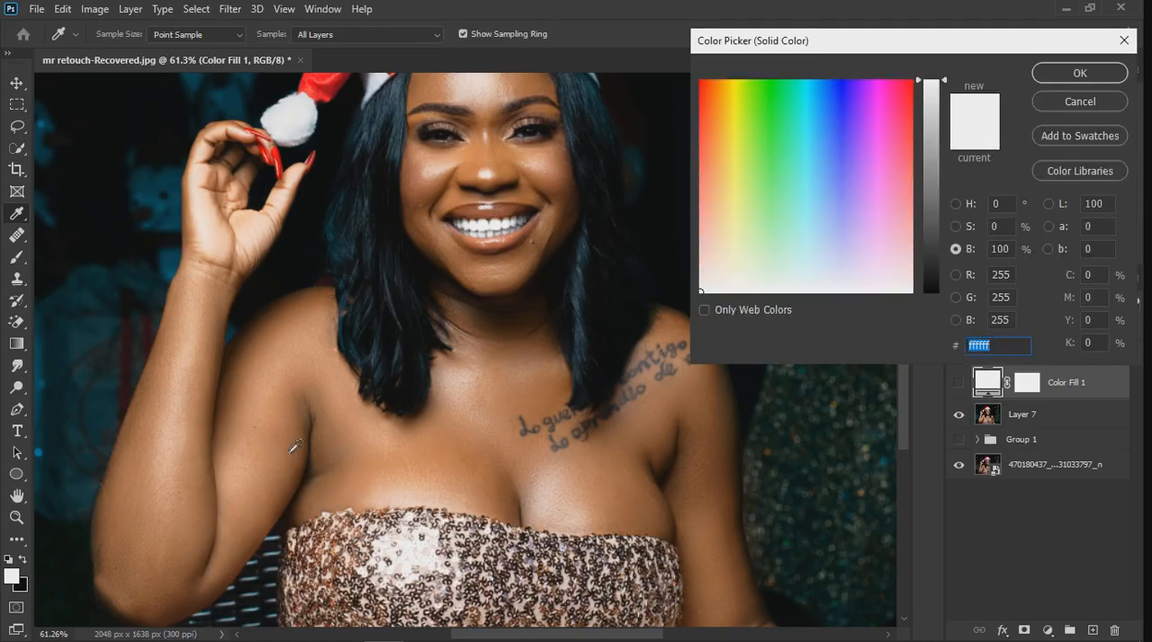
left_click(305, 457)
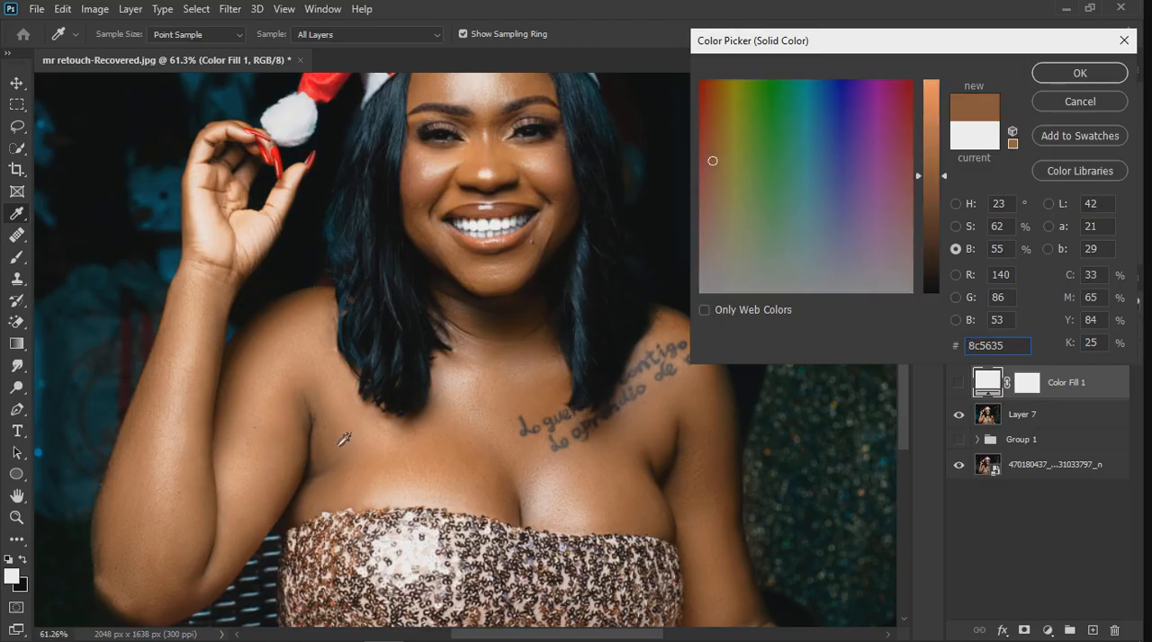
left_click(363, 495)
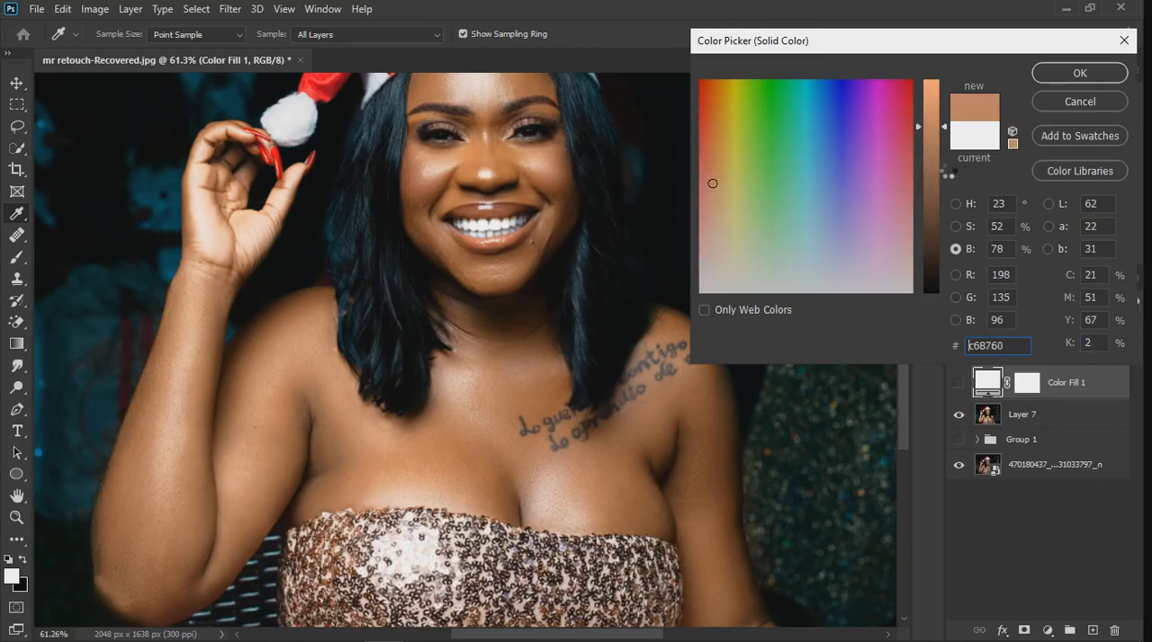
left_click(1080, 73)
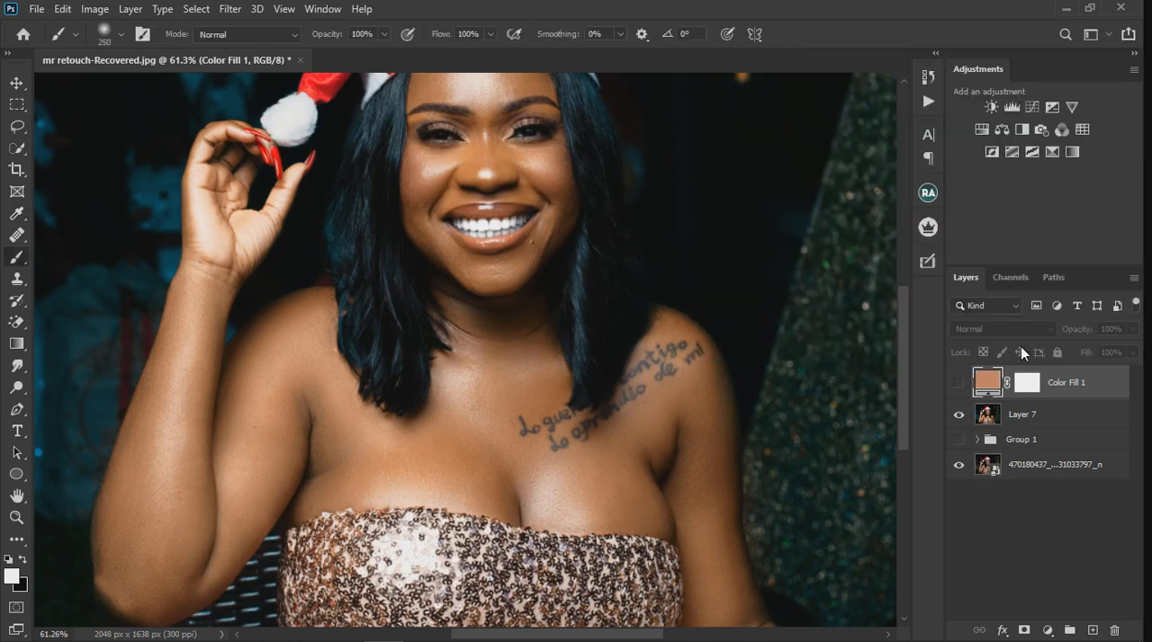
left_click(959, 382)
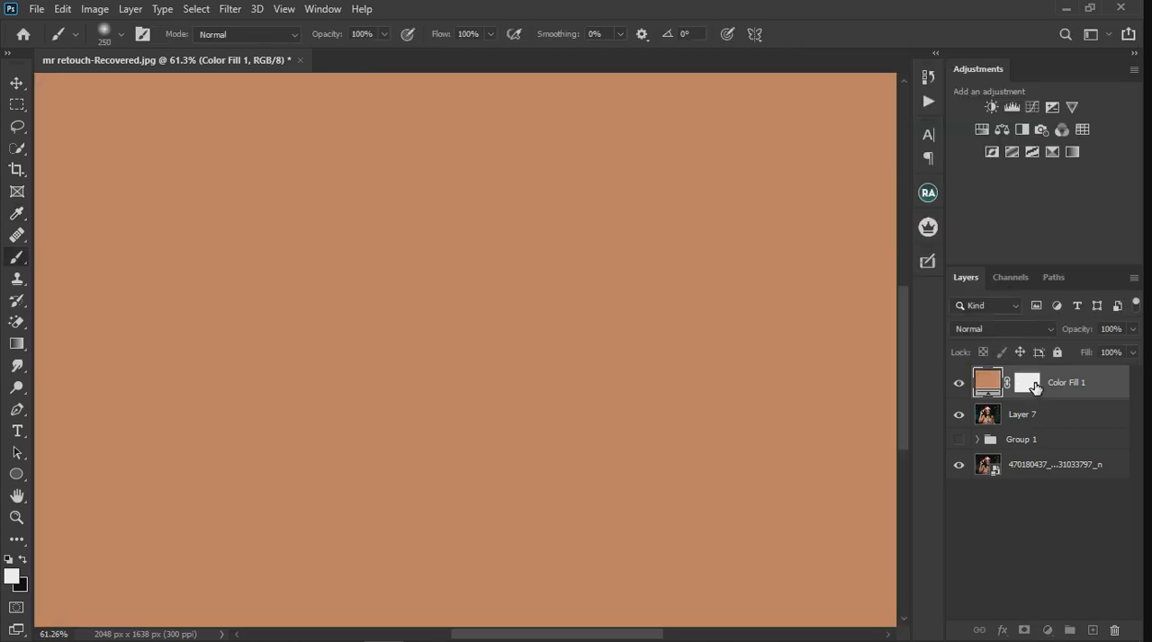
Invert the Color Fill 1 mask to black and set the layer's blend mode to Color
left_click(1035, 387)
key("ctrl+i")
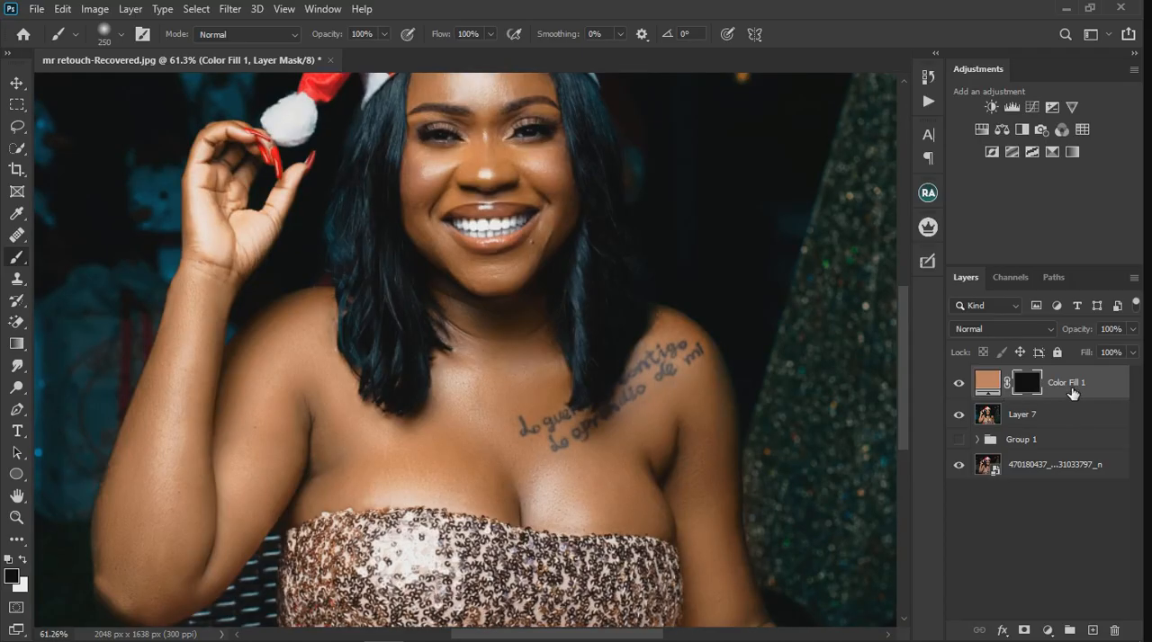
left_click(1020, 334)
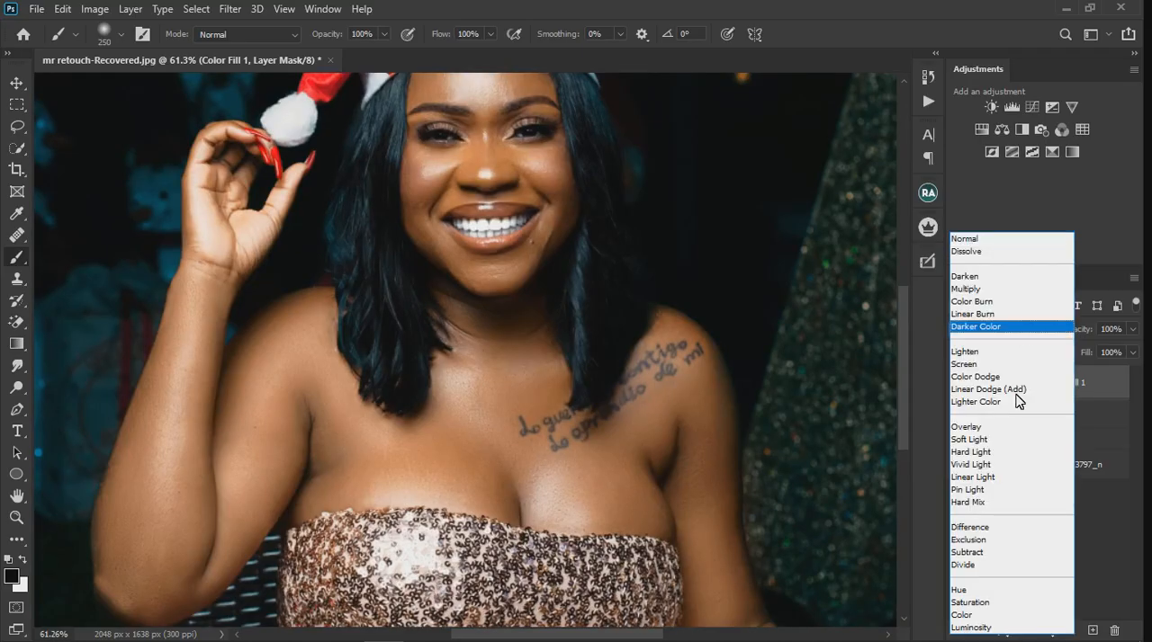
left_click(974, 620)
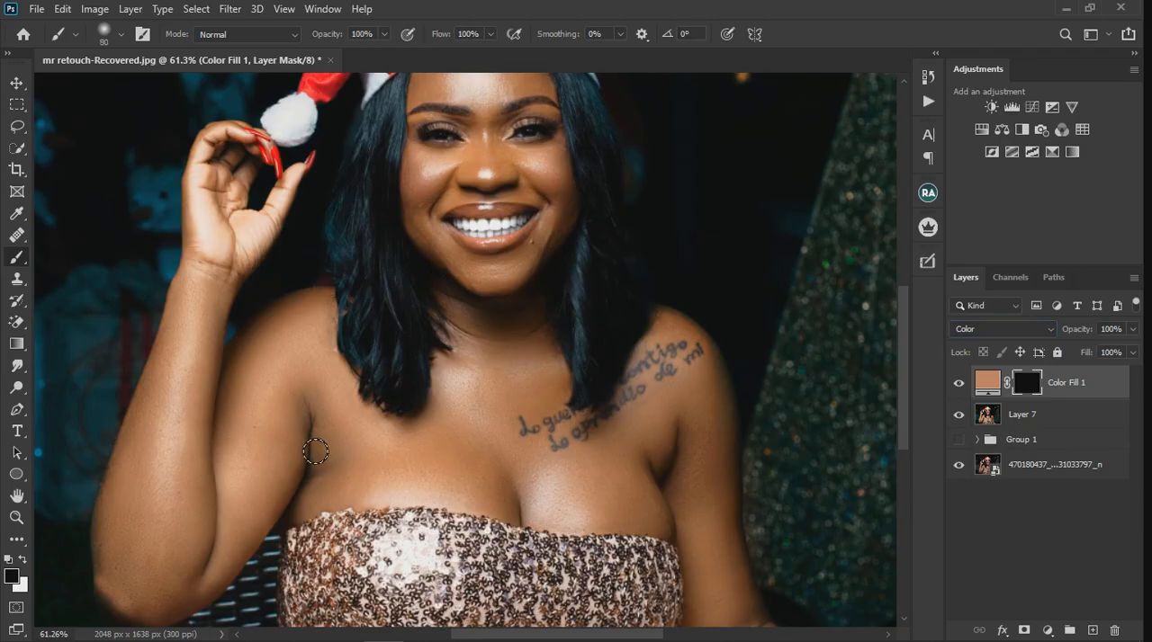
Paint white at 2% flow on the Color Fill 1 mask over the dark armpit crease beside the raised arm, and compare before and after
key("bracketleft")
key("bracketleft")
key("x")
left_click(490, 34)
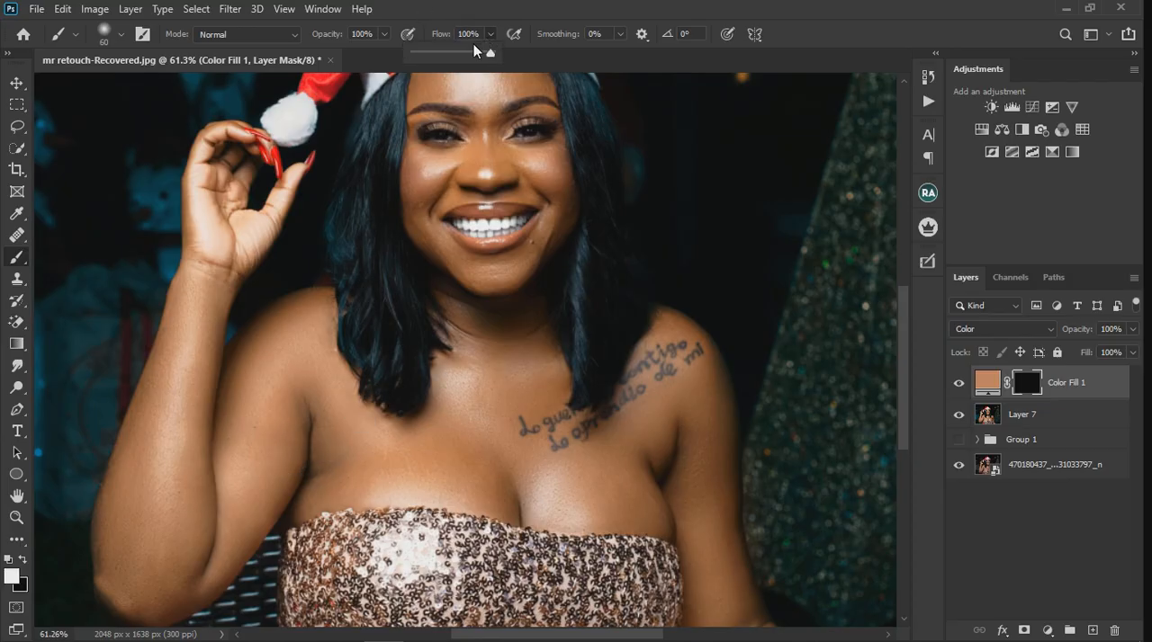
left_click_drag(488, 52, 416, 52)
scroll(297, 463, "up", 5)
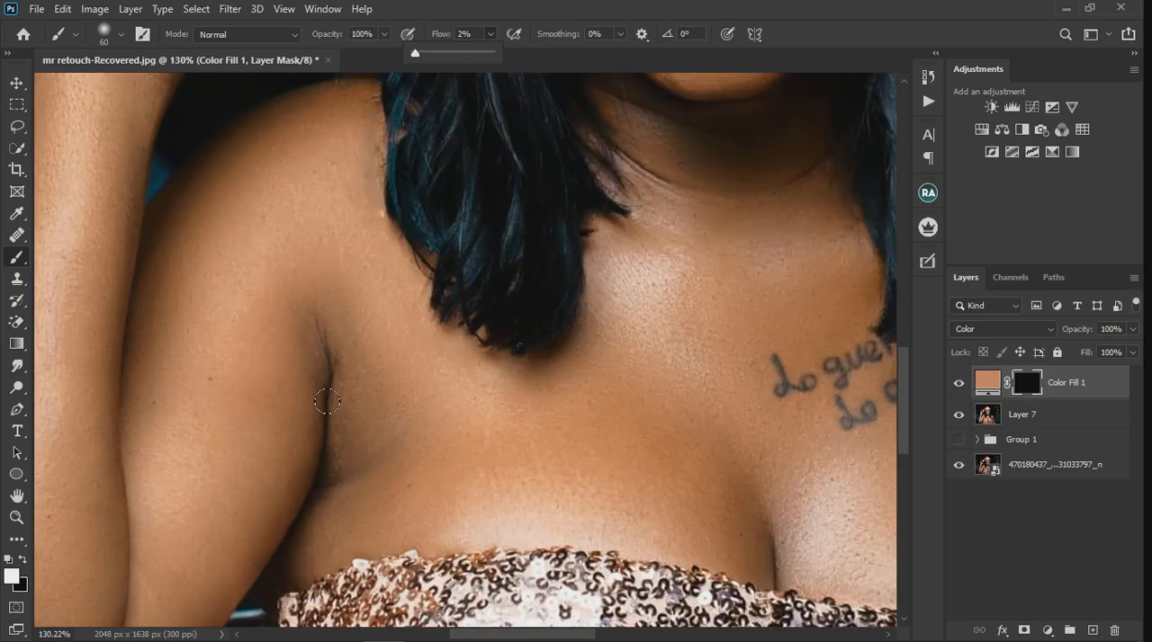
mouse_move(326, 400)
left_mouse_down()
mouse_move(327, 362)
mouse_move(339, 355)
left_mouse_up()
mouse_move(339, 439)
left_mouse_down()
mouse_move(346, 405)
mouse_move(332, 476)
mouse_move(355, 451)
mouse_move(365, 480)
mouse_move(382, 472)
mouse_move(323, 501)
mouse_move(347, 488)
mouse_move(302, 532)
mouse_move(402, 453)
mouse_move(329, 517)
mouse_move(285, 604)
mouse_move(316, 603)
mouse_move(331, 356)
mouse_move(335, 409)
mouse_move(310, 519)
mouse_move(340, 493)
mouse_move(336, 390)
mouse_move(316, 337)
mouse_move(319, 348)
mouse_move(355, 338)
mouse_move(357, 495)
left_mouse_up()
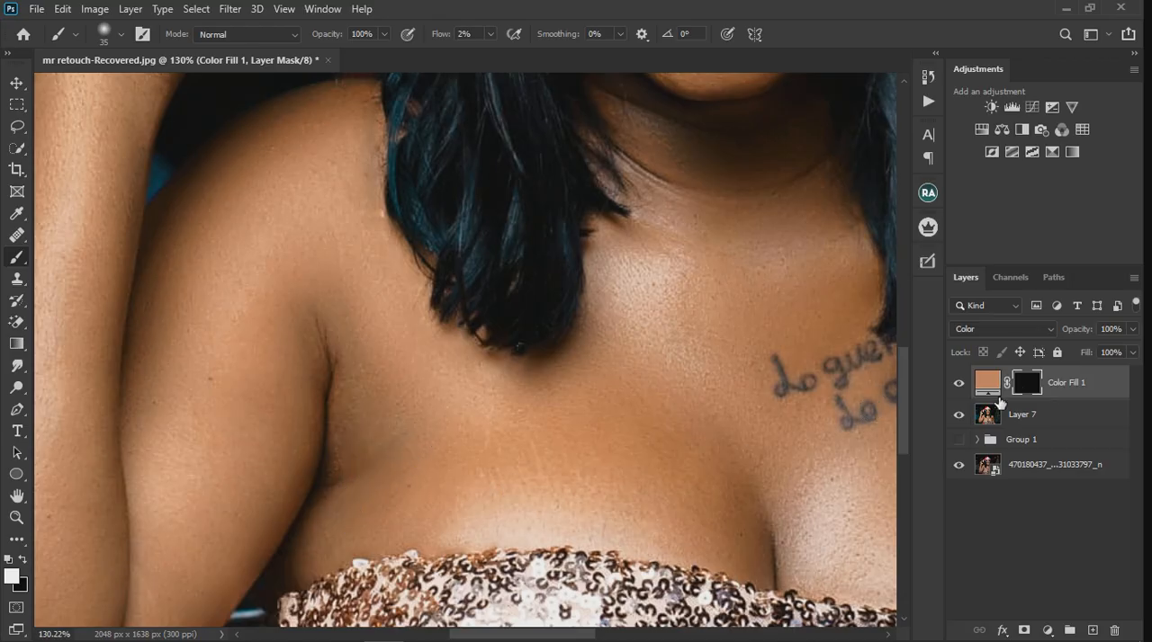
left_click(959, 384)
left_click(959, 384)
scroll(303, 414, "down", 8)
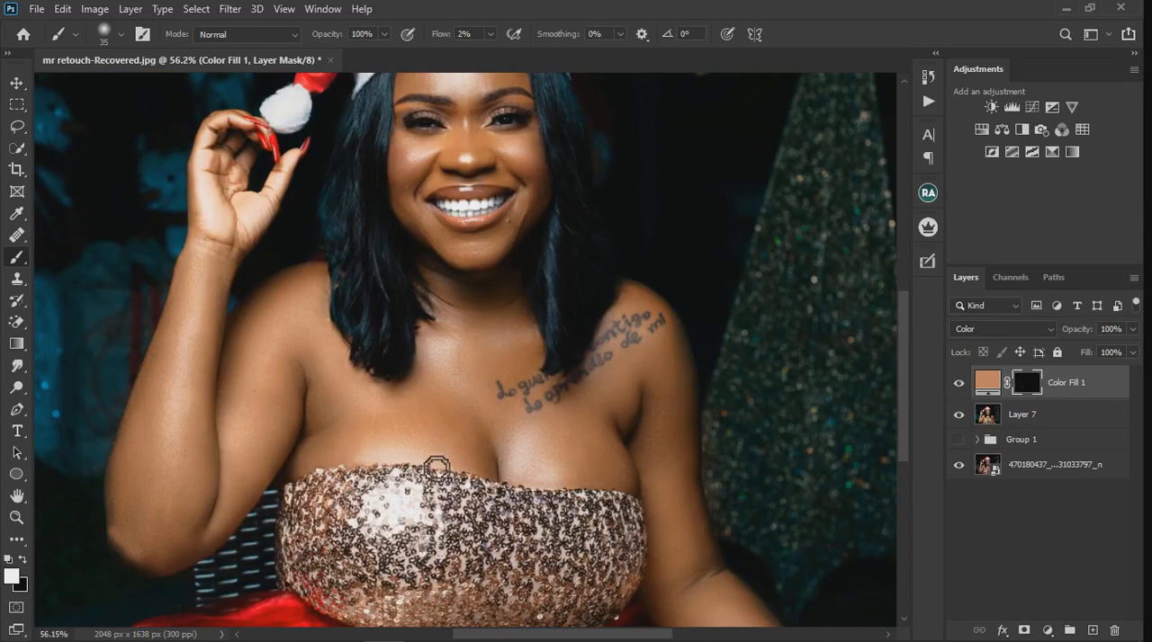
Add a second white Solid Color fill layer above Color Fill 1 and invert its mask to black
scroll(672, 467, "up", 4)
scroll(669, 466, "up", 2)
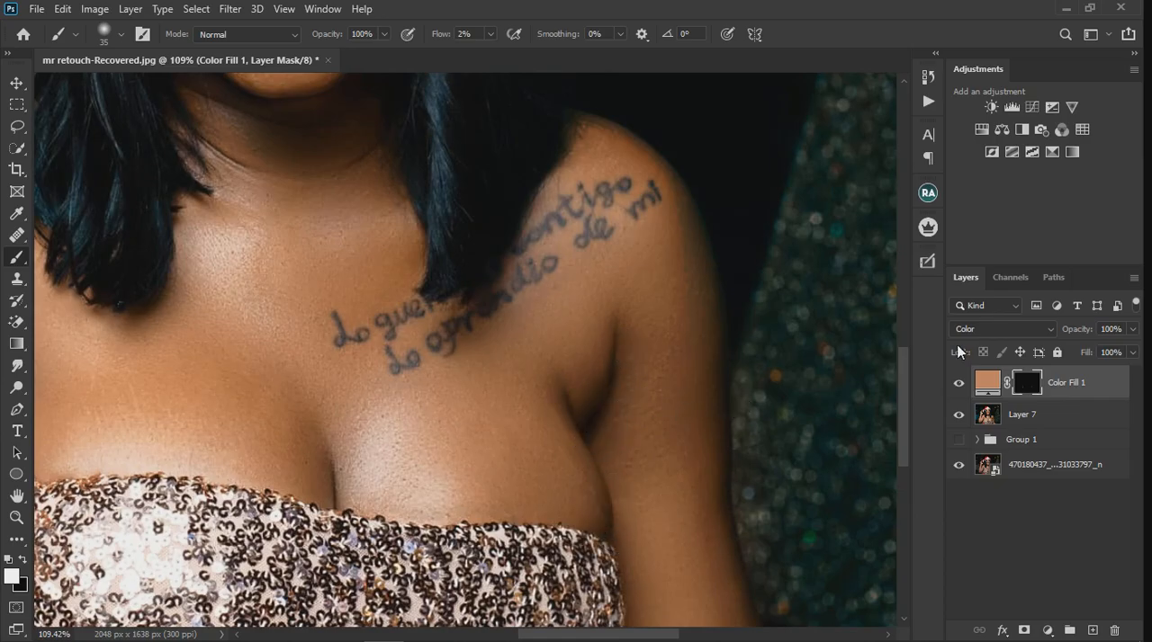
left_click(1085, 387)
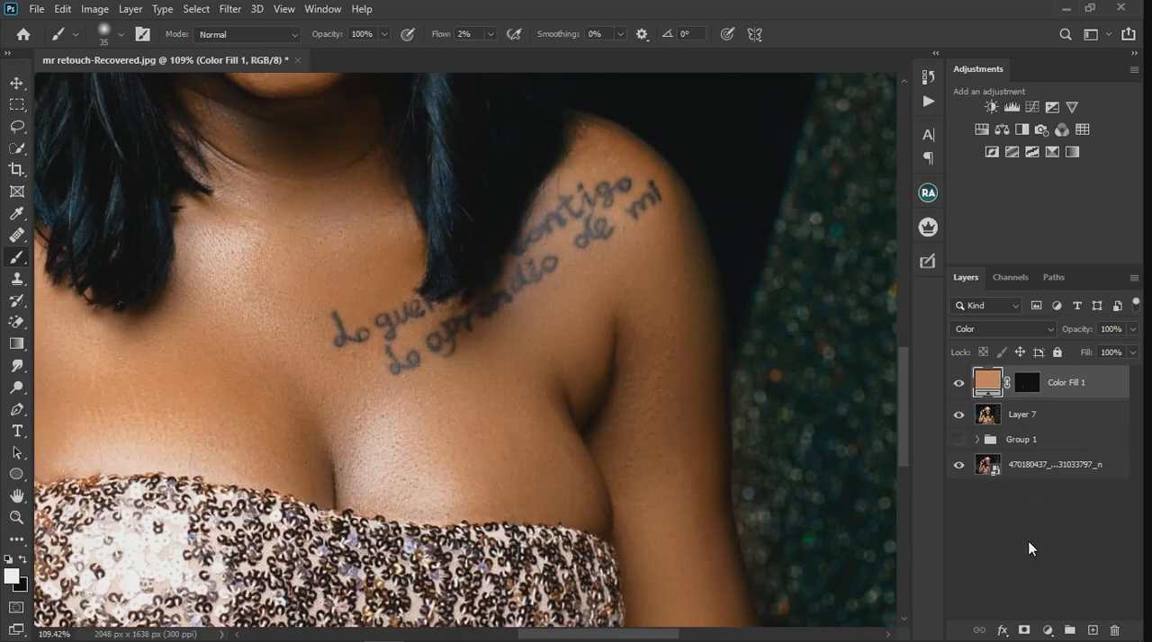
left_click(1047, 631)
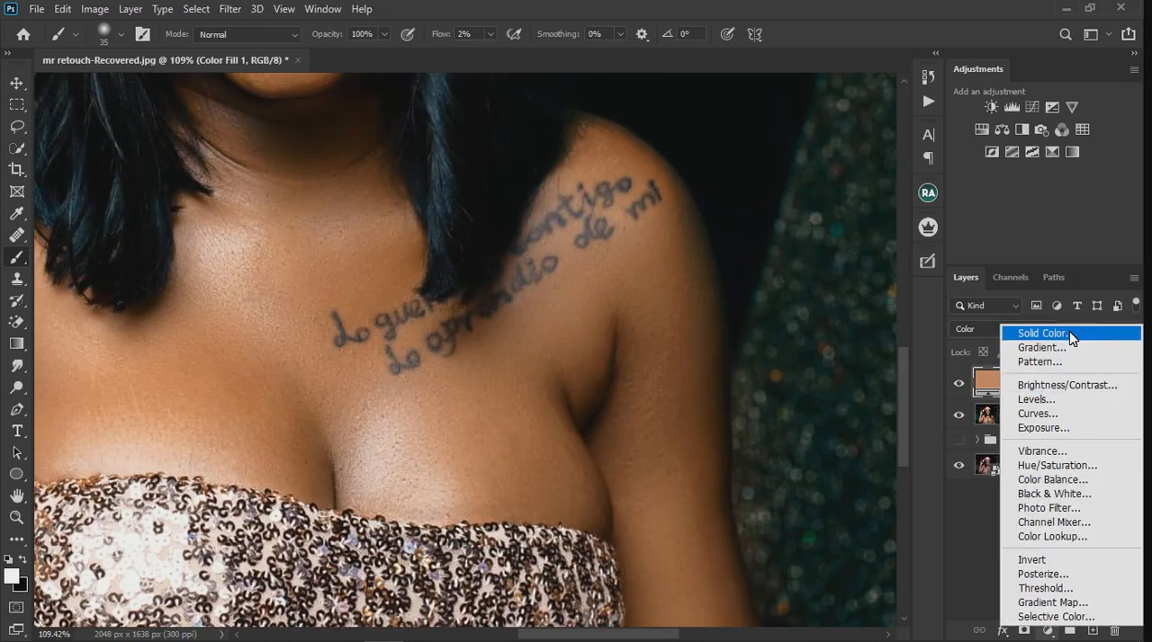
left_click(1067, 334)
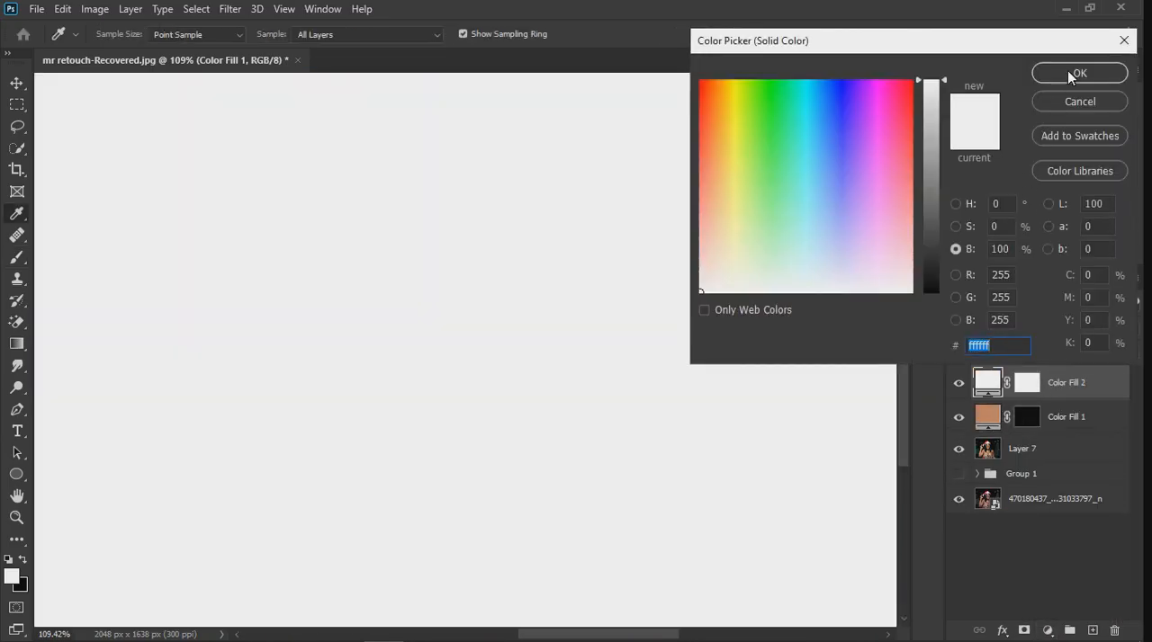
left_click(1067, 71)
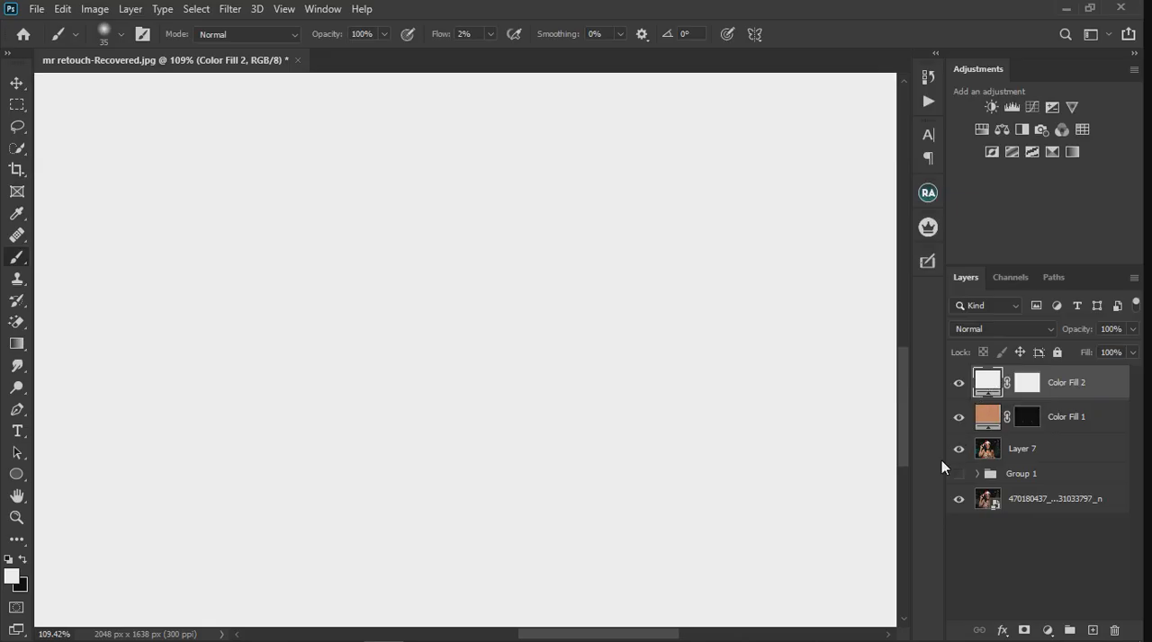
left_click(1028, 389)
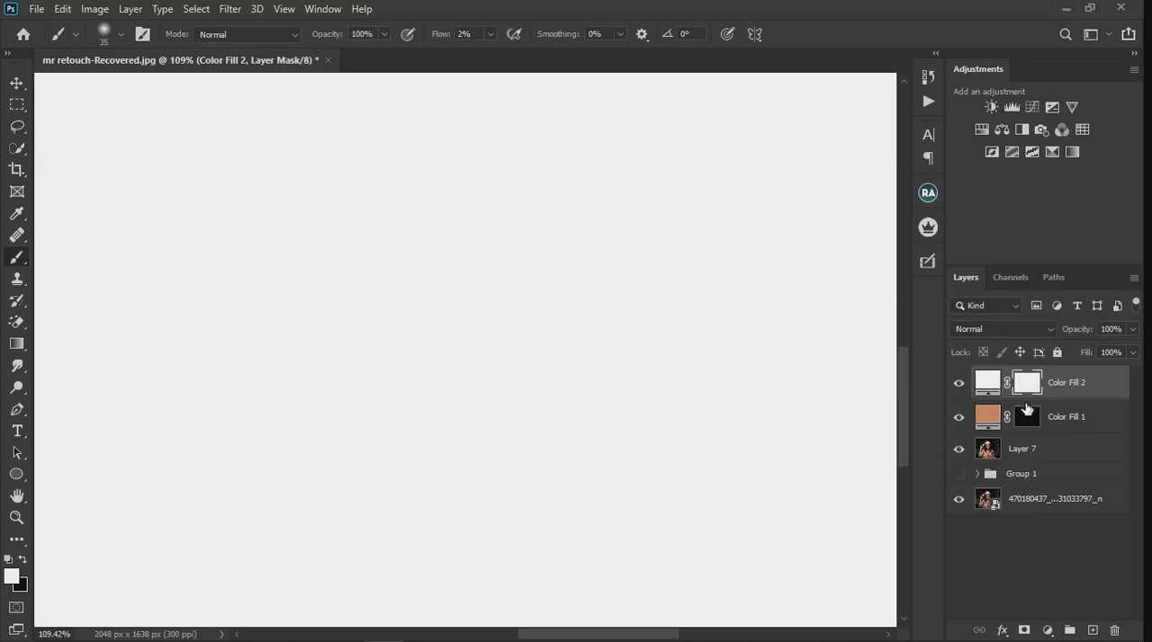
key("ctrl+i")
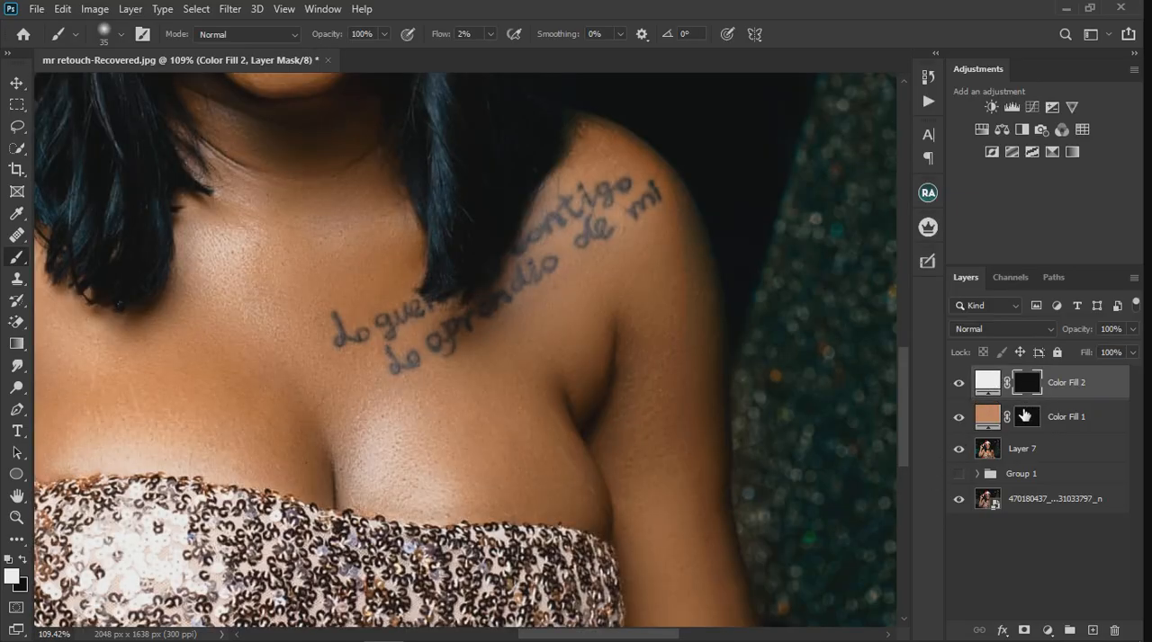
Recolour Color Fill 2 with the skin tone 8b5330 sampled near the tattooed side's armpit, and set its blend mode to Color
double_click(987, 383)
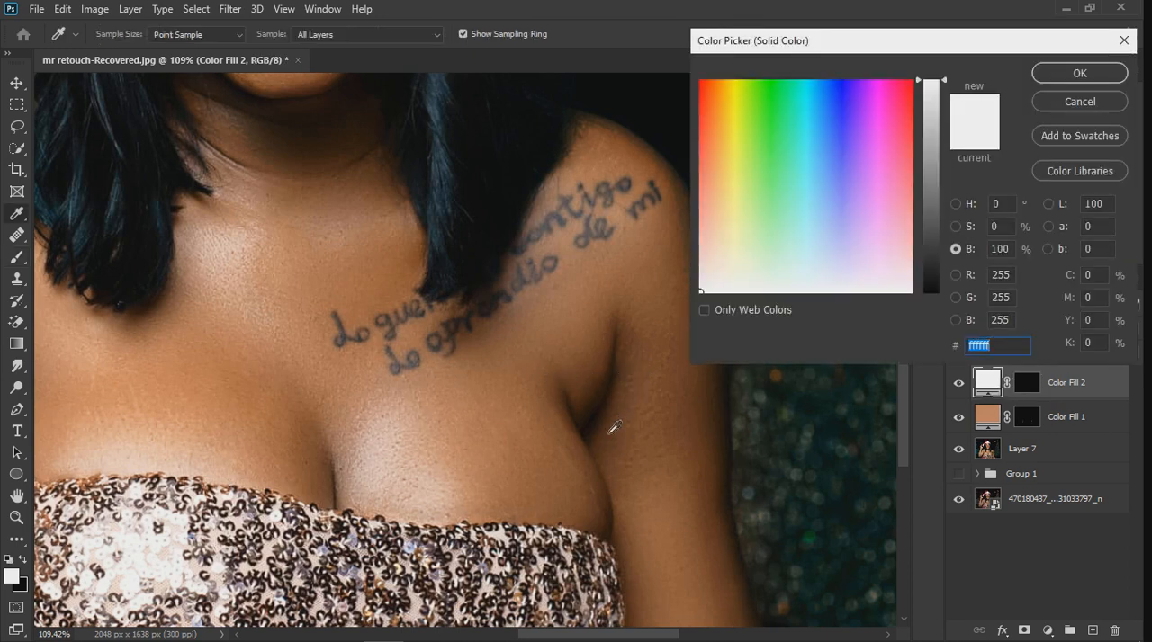
left_click(552, 447)
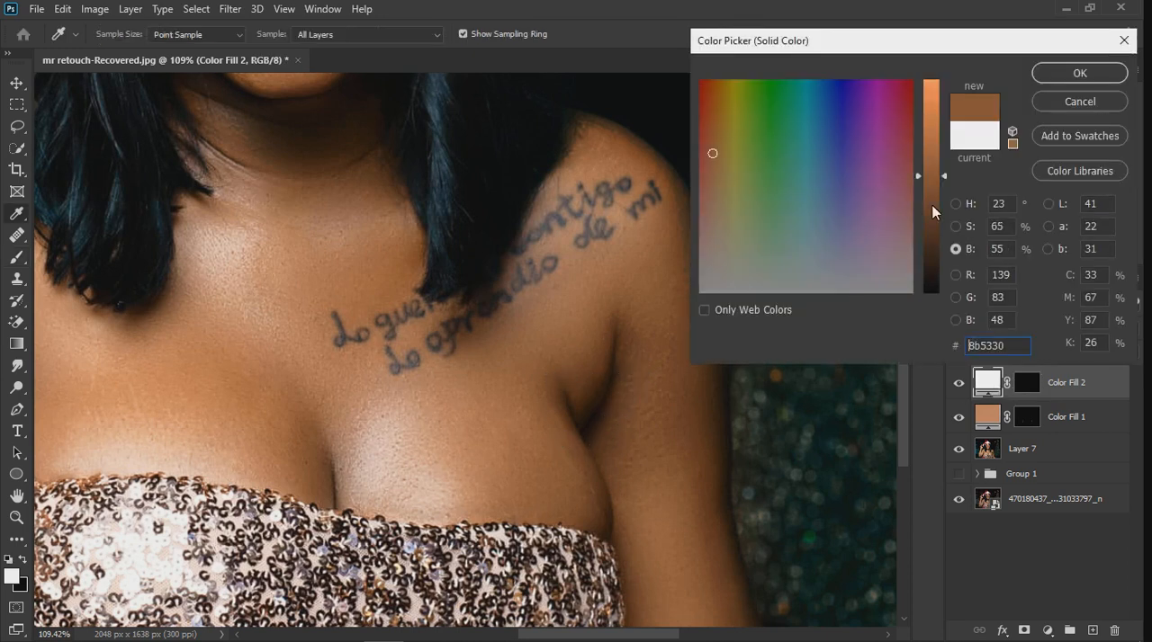
left_click(1079, 73)
left_click(1006, 330)
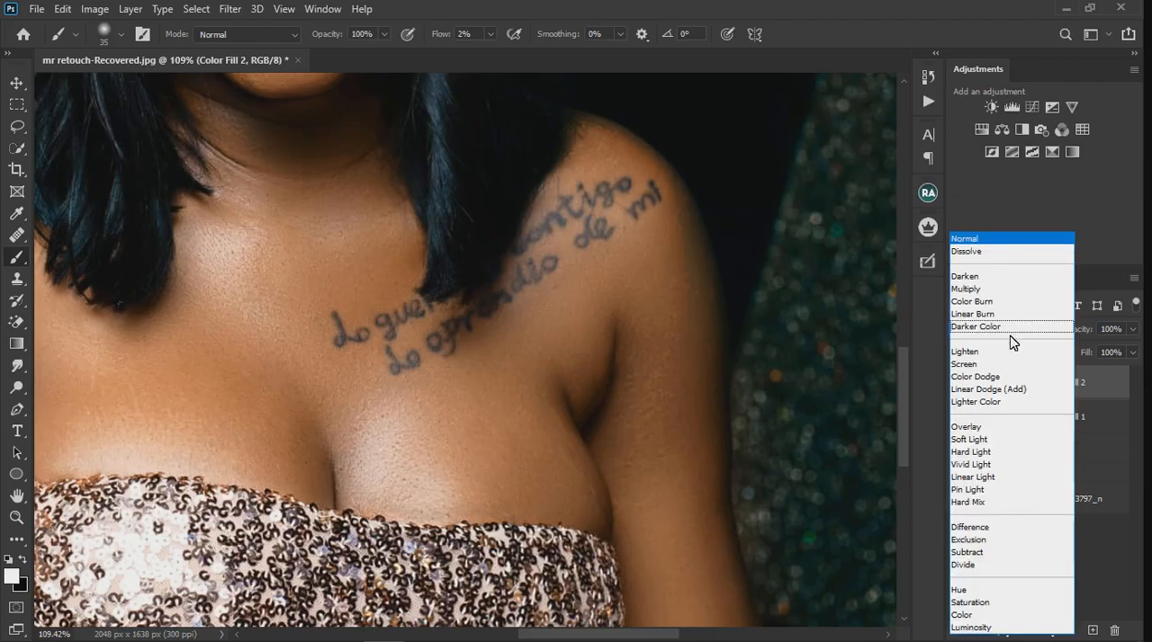
left_click(988, 616)
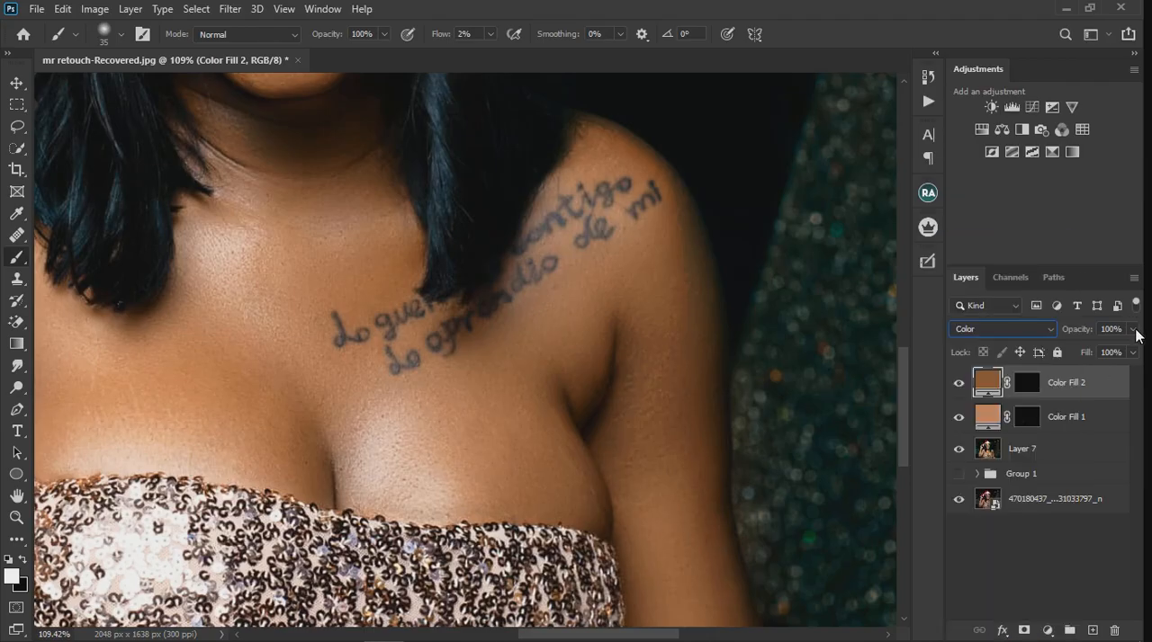
left_click(1079, 423)
left_click(1081, 387)
Paint white at 100% flow on the Color Fill 2 mask along the tattooed side's armpit, and lower the layer's opacity to 18%
left_click(491, 32)
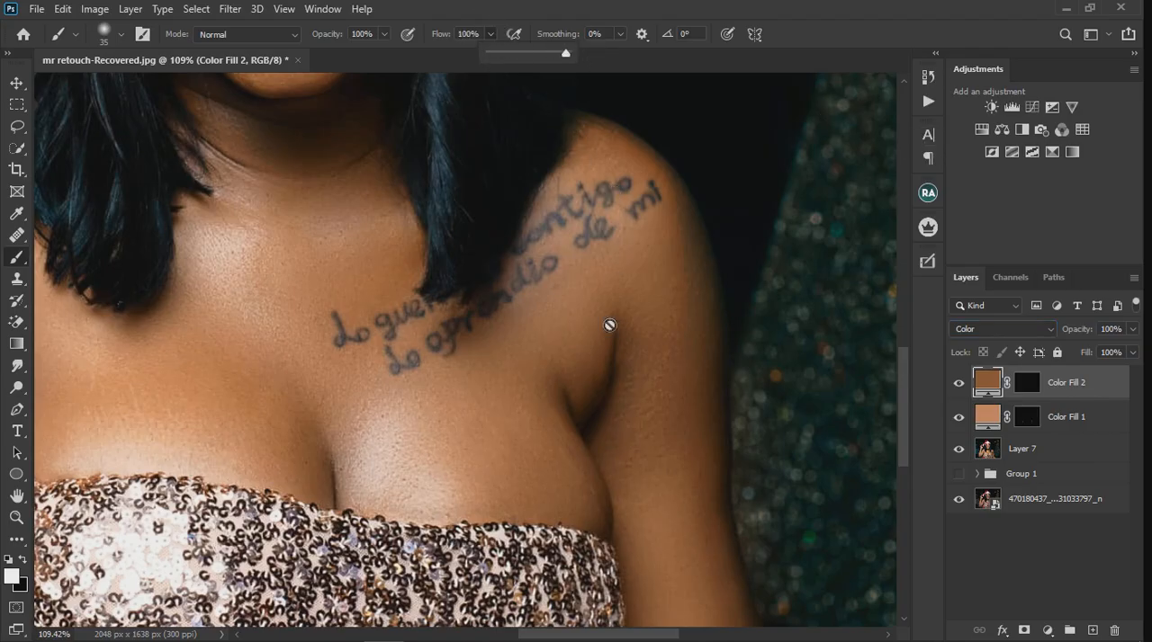
left_click(1035, 385)
mouse_move(632, 411)
left_mouse_down()
mouse_move(637, 346)
mouse_move(603, 437)
mouse_move(575, 398)
mouse_move(566, 411)
mouse_move(616, 499)
mouse_move(621, 536)
mouse_move(635, 320)
left_mouse_up()
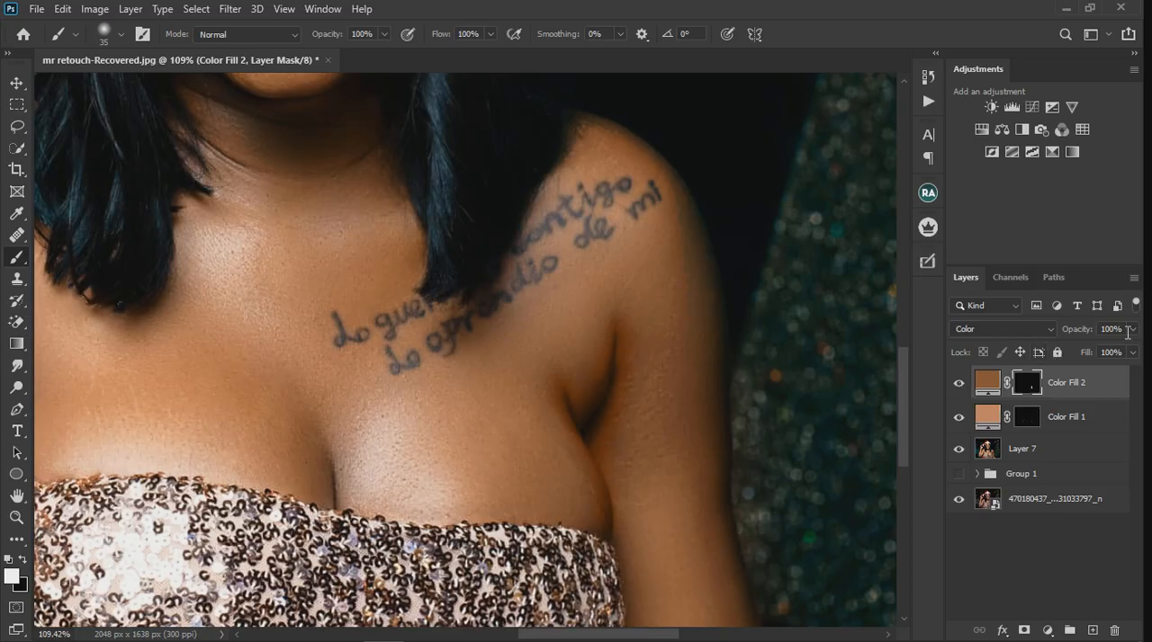
left_click(1133, 329)
left_click_drag(1062, 350, 1079, 356)
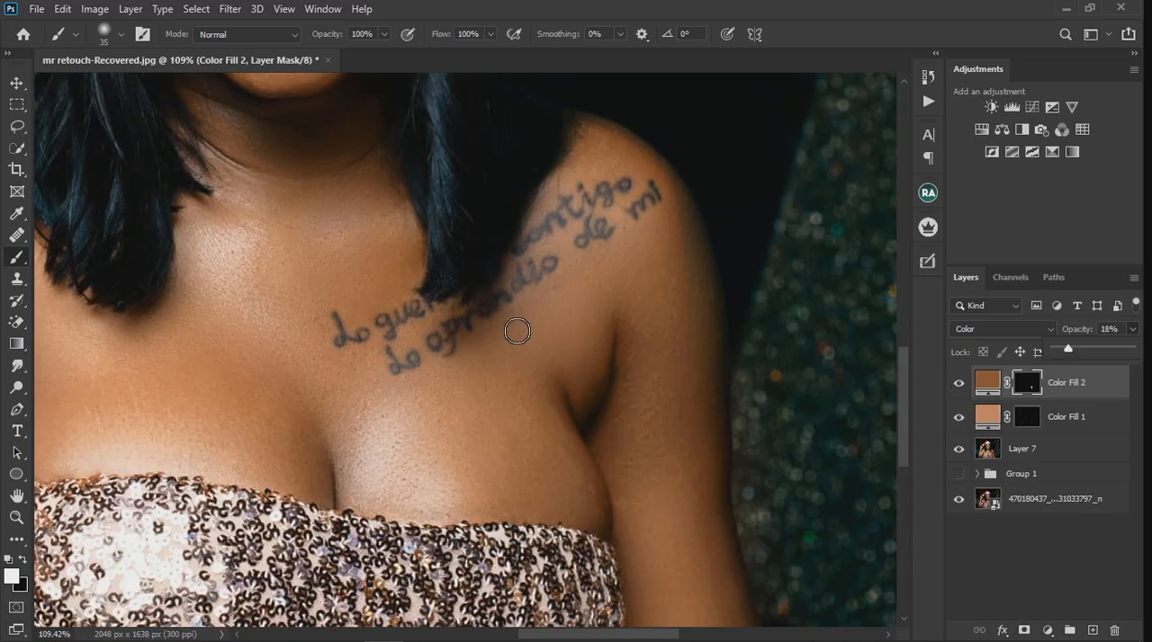
Set the brush opacity to 4% and reduce the Color Fill 2 layer's opacity to 12%
left_click(385, 35)
left_click_drag(387, 52, 310, 57)
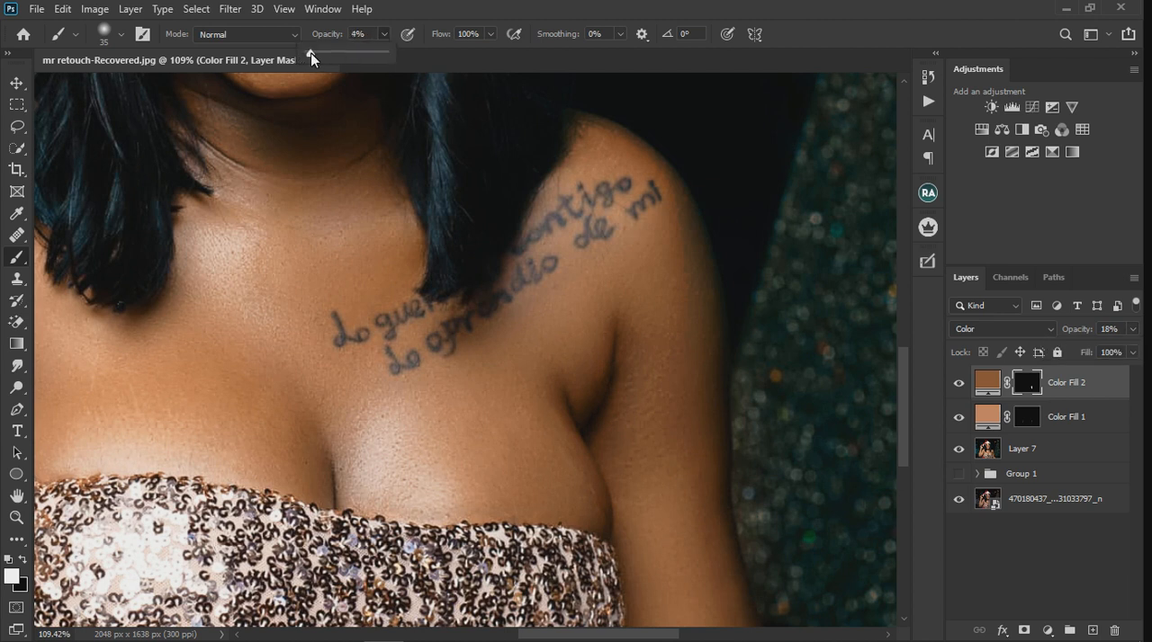
scroll(594, 392, "up", 2)
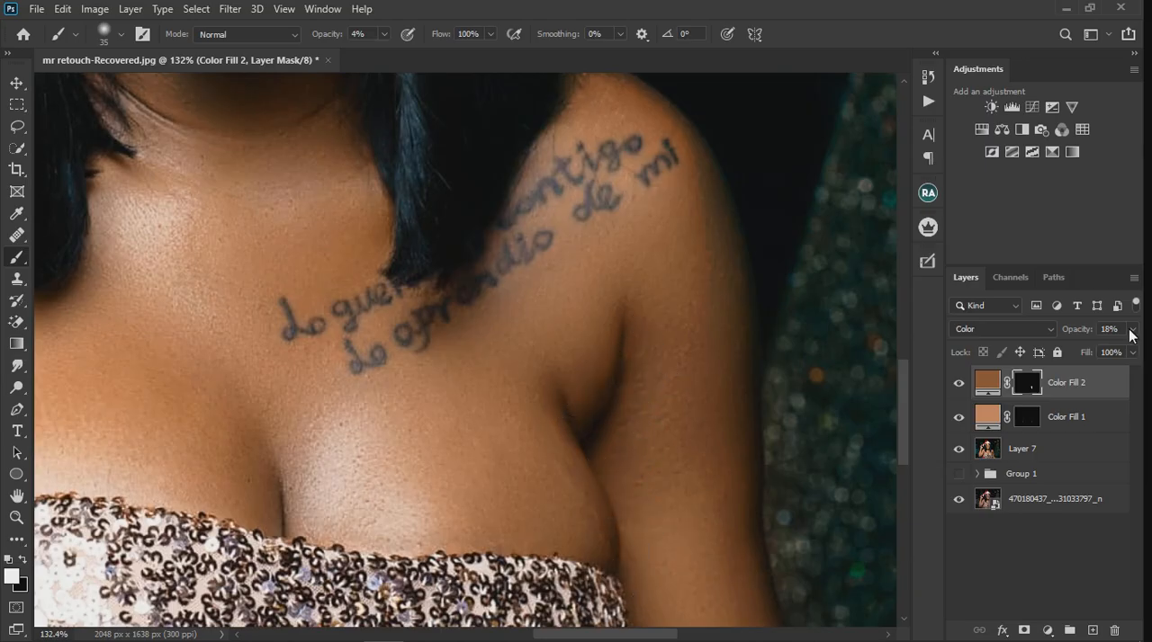
left_click(1133, 329)
scroll(518, 367, "down", 5)
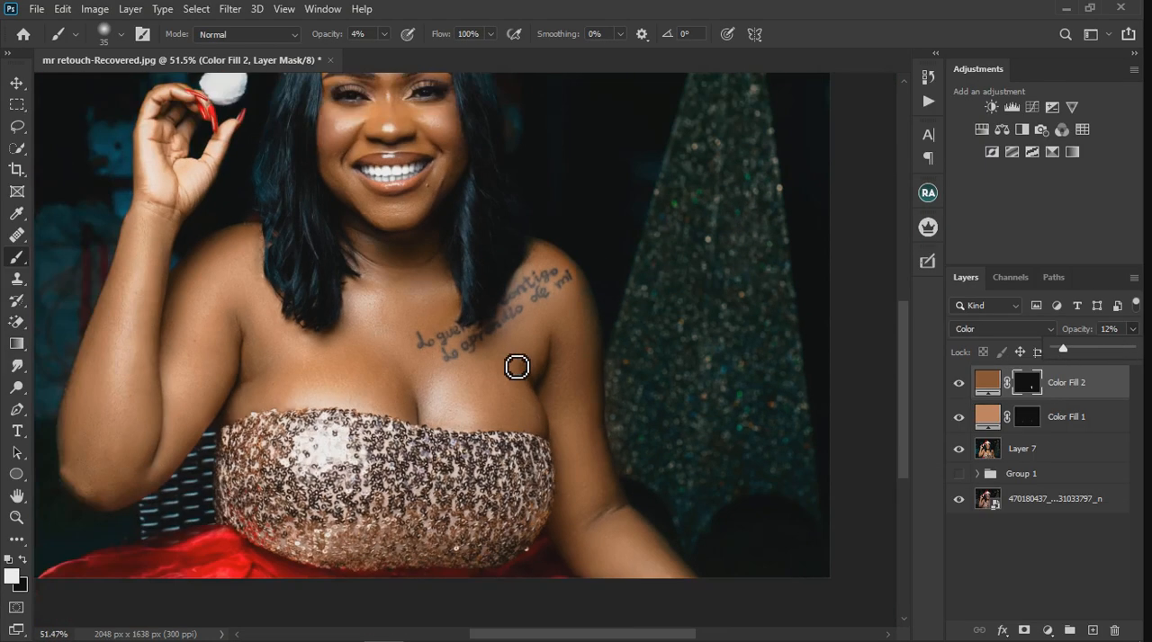
scroll(540, 403, "up", 1)
scroll(540, 403, "down", 2)
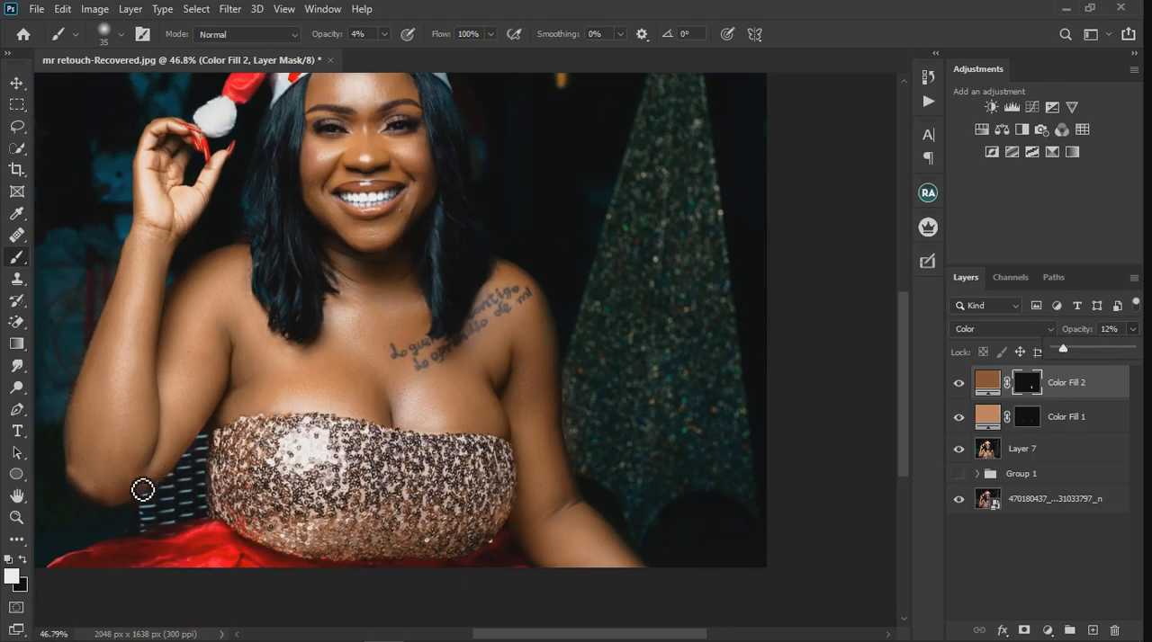
Make the Color Fill 1 mask active and inspect the skin colour around the raised arm's elbow up close
left_click(1043, 428)
scroll(112, 498, "up", 1)
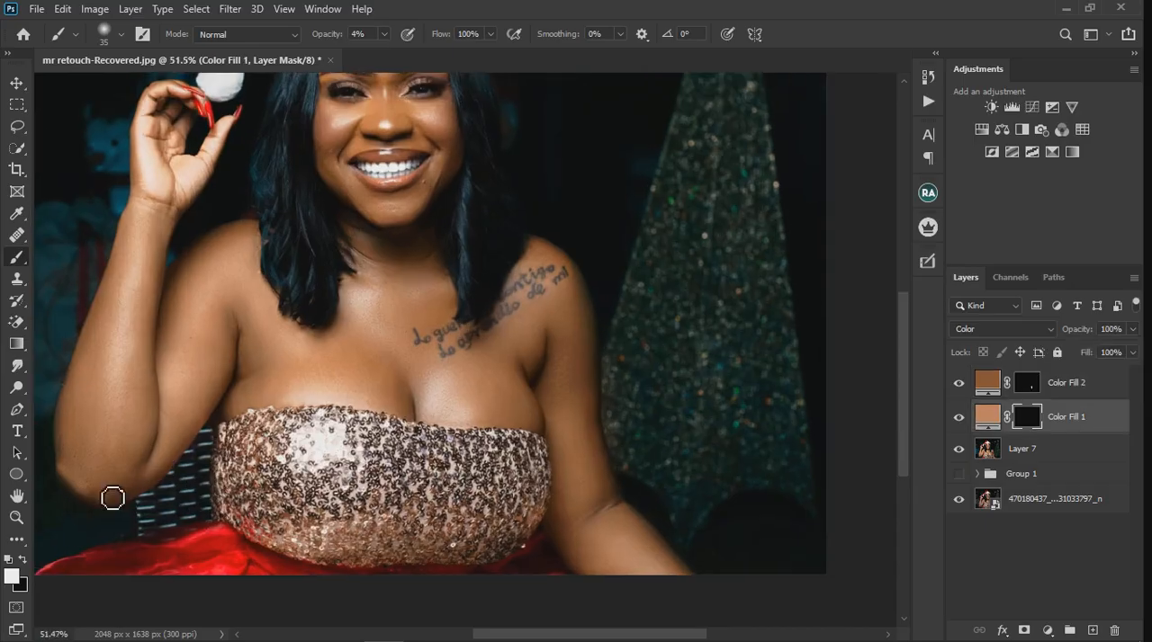
scroll(135, 496, "up", 4)
scroll(603, 448, "down", 2)
left_click_drag(92, 503, 201, 495)
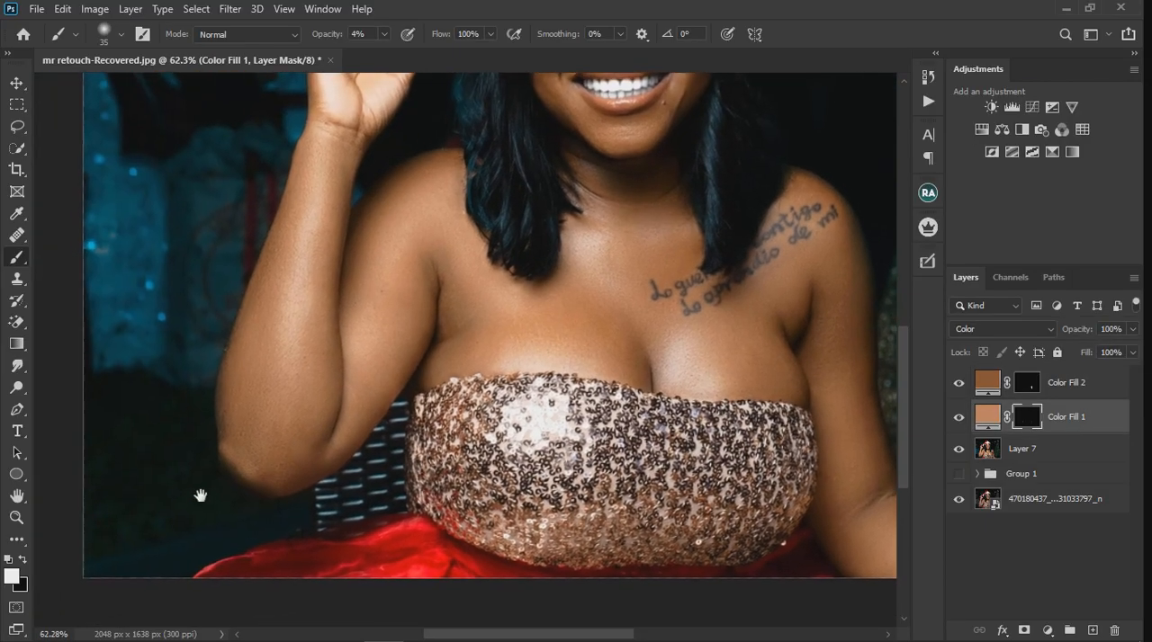
scroll(264, 488, "up", 3)
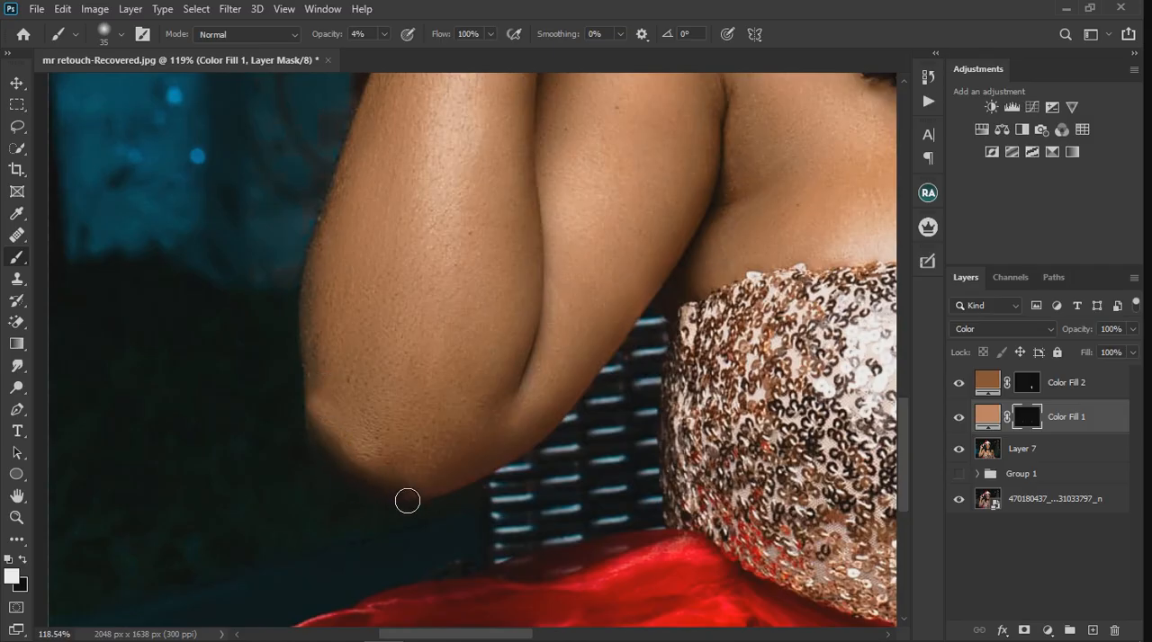
scroll(386, 489, "down", 7)
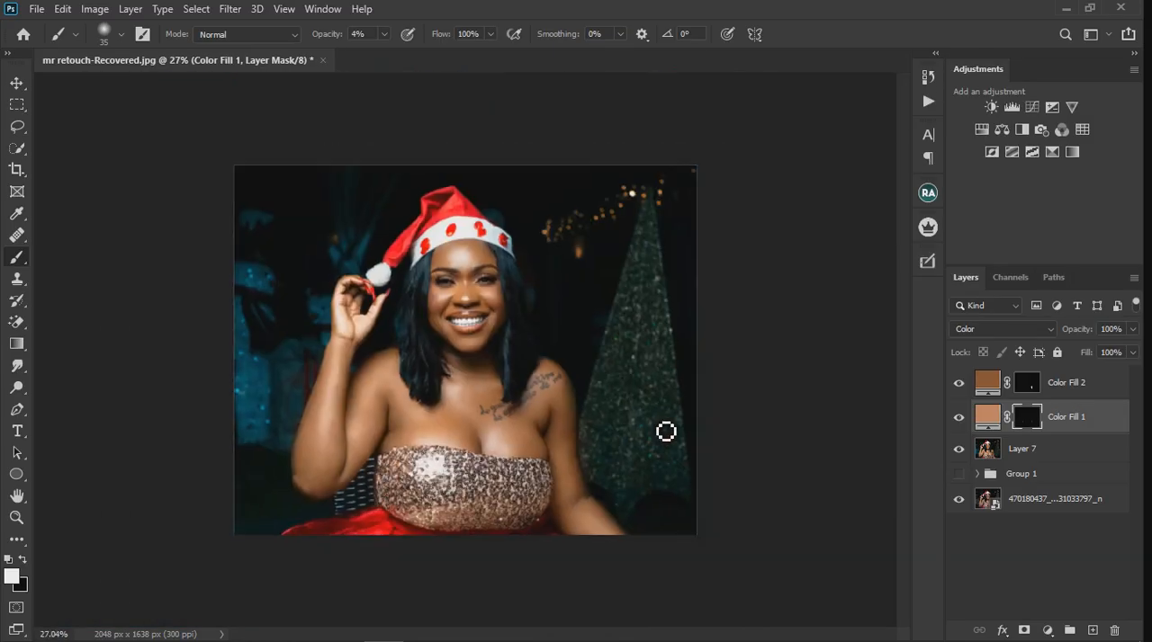
Merge Layer 7, Color Fill 1 and Color Fill 2 into a single layer
left_click(1068, 447, "ctrl")
left_click(1089, 388, "ctrl")
right_click(1087, 389)
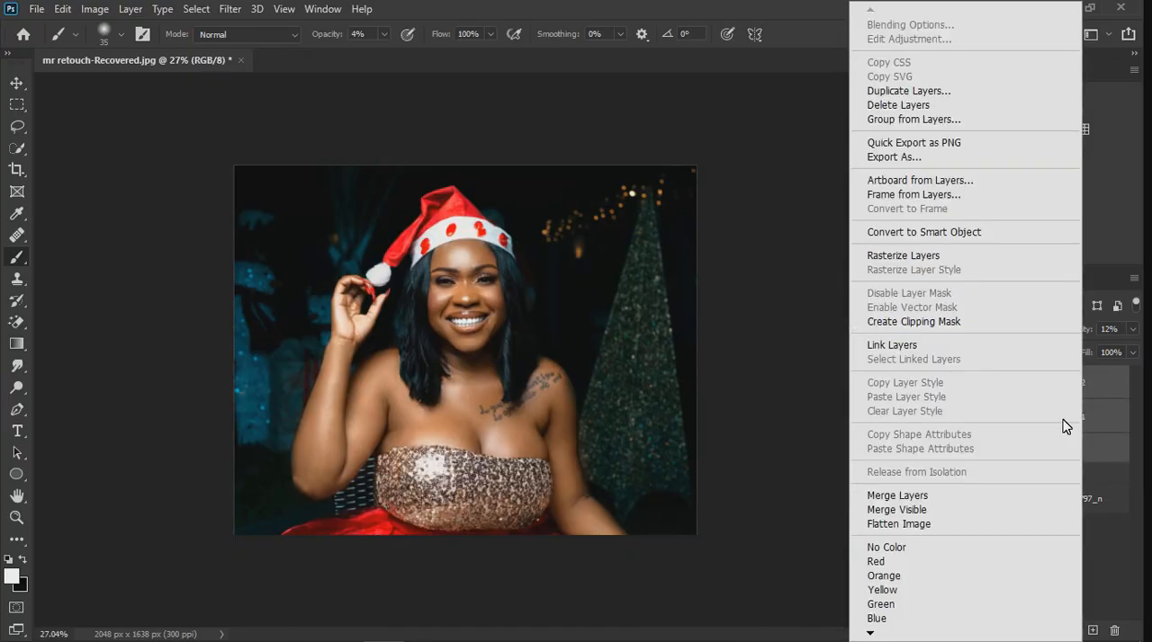
left_click(900, 495)
Compare the portrait before and after the retouch by toggling the merged layer's visibility, leaving it shown
left_click(963, 384)
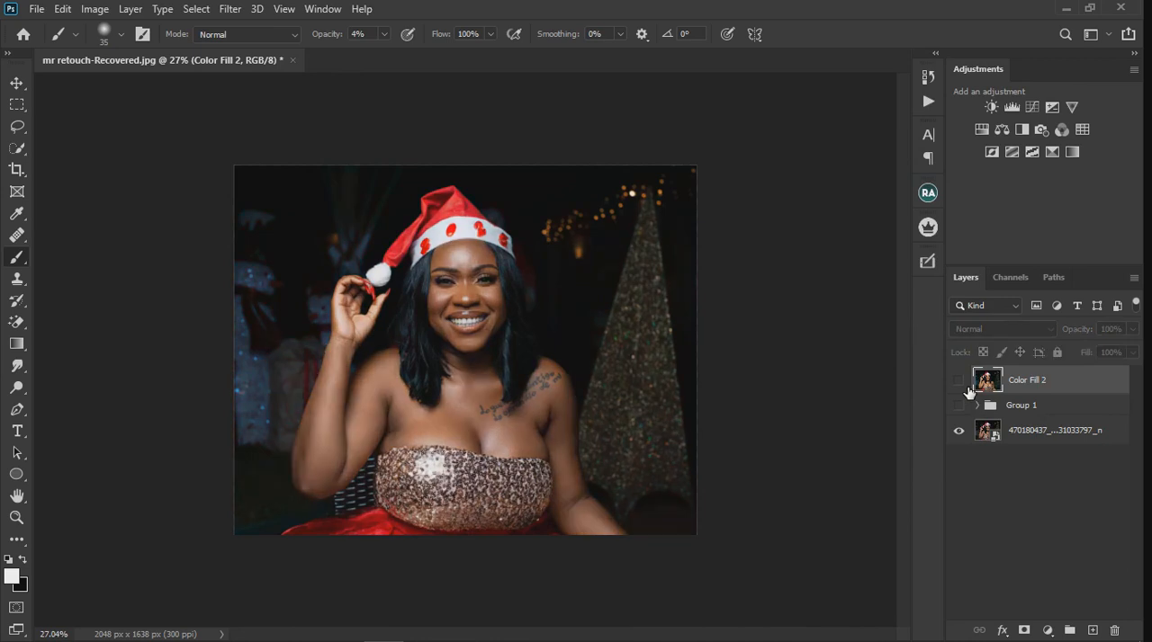
left_click(967, 387)
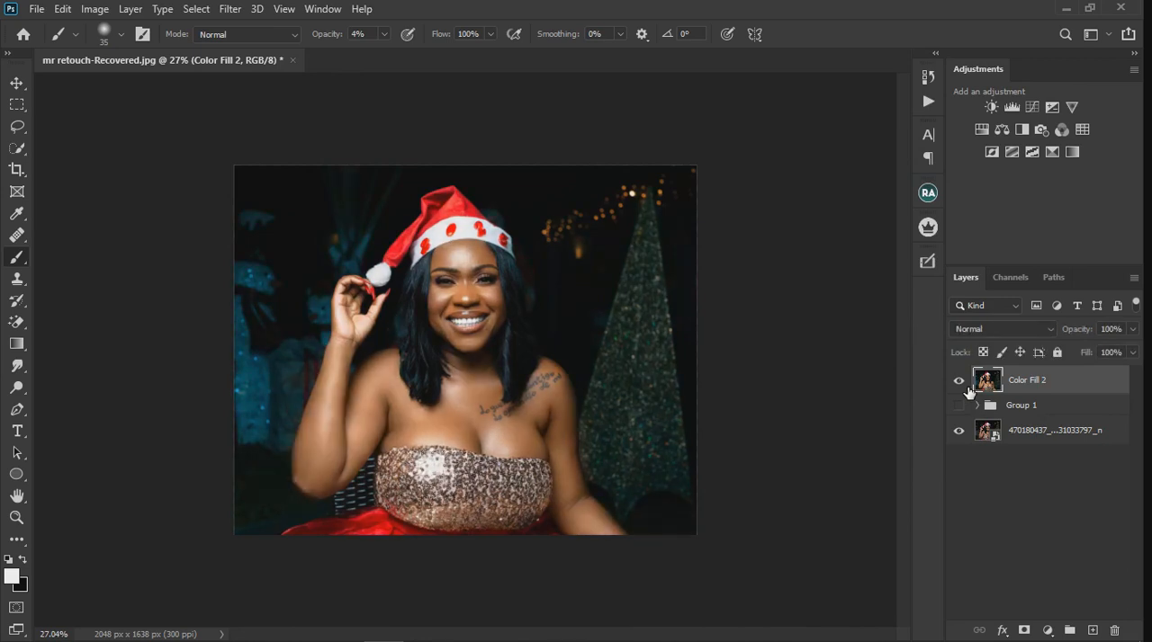
left_click(967, 387)
left_click(967, 387)
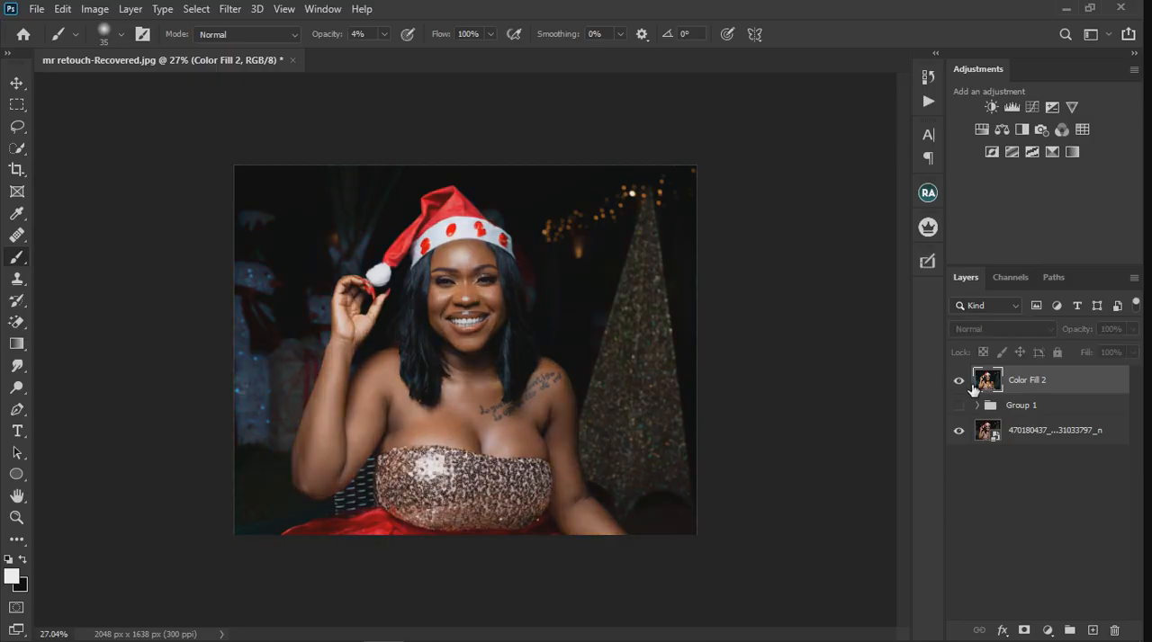
left_click(958, 383)
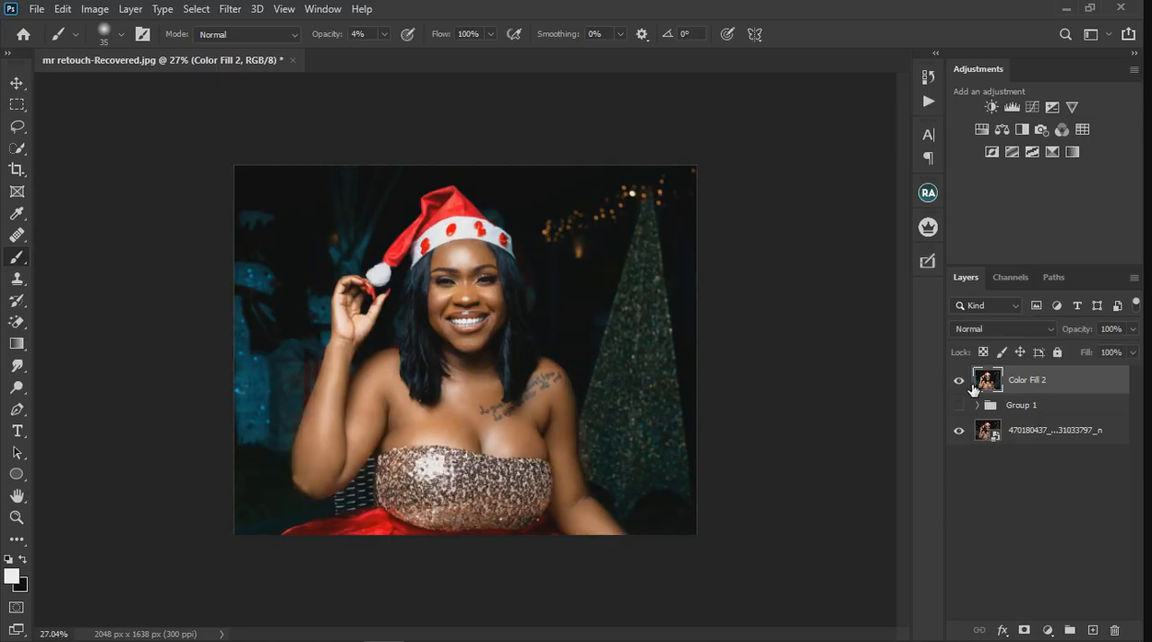